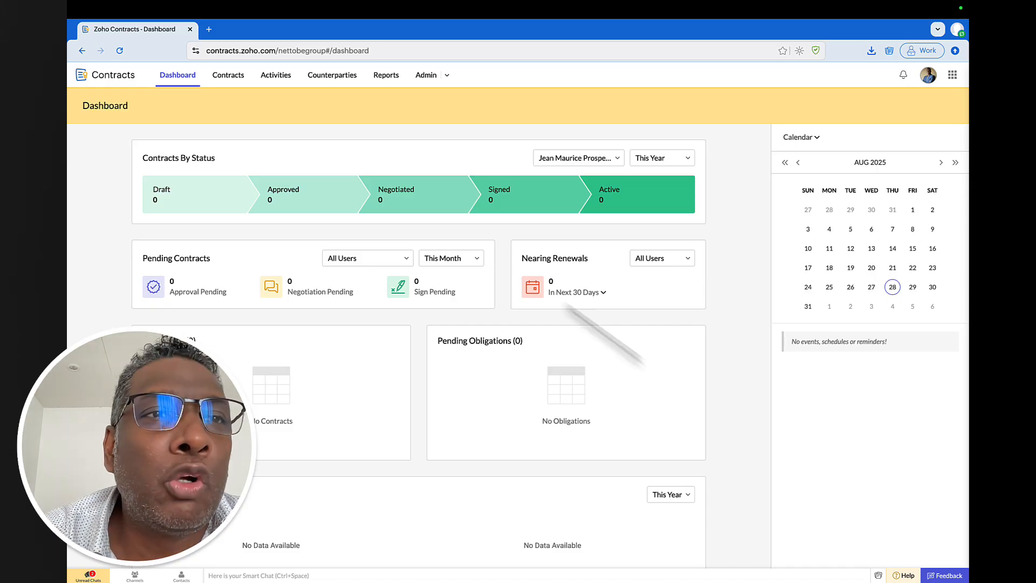
- Open the All My Contracts list from the Contracts tab
{"action": "left_click", "coordinate": [229, 77]}
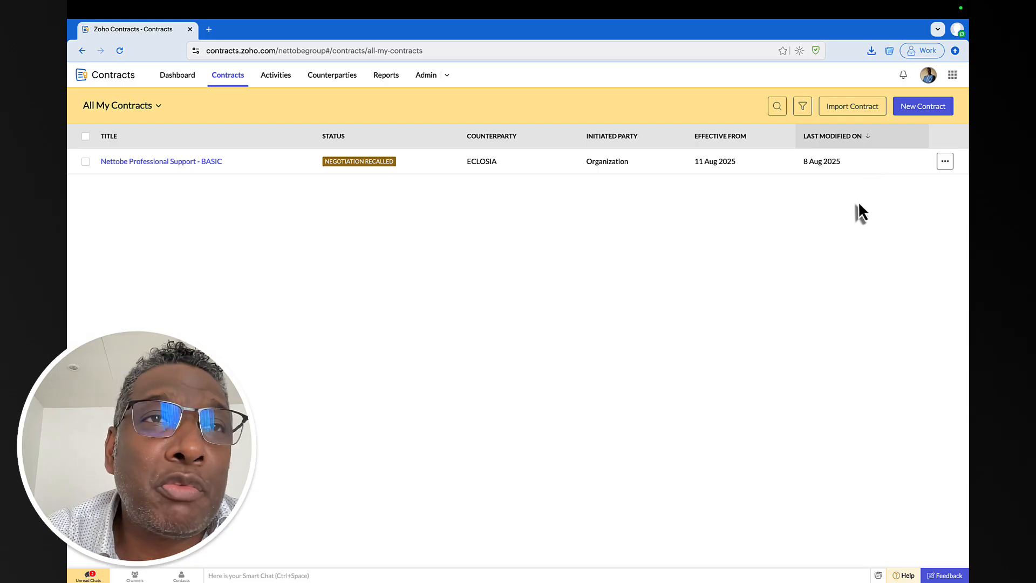
- Start a new contract of type Non-Disclosure Agreement (NDA)
{"action": "left_click", "coordinate": [924, 110]}
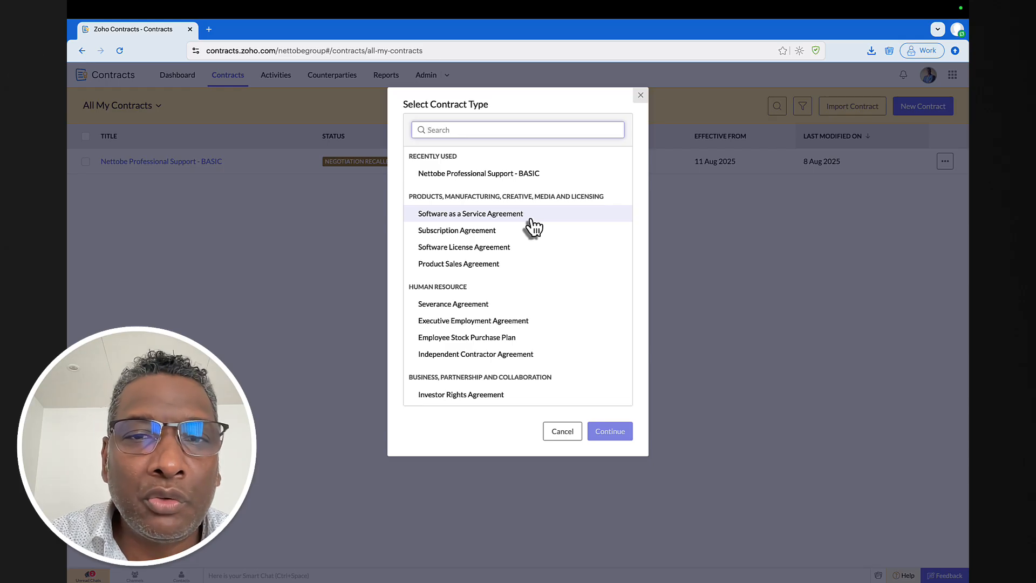
{"action": "scroll", "coordinate": [533, 227], "scroll_direction": "down", "scroll_amount": 5}
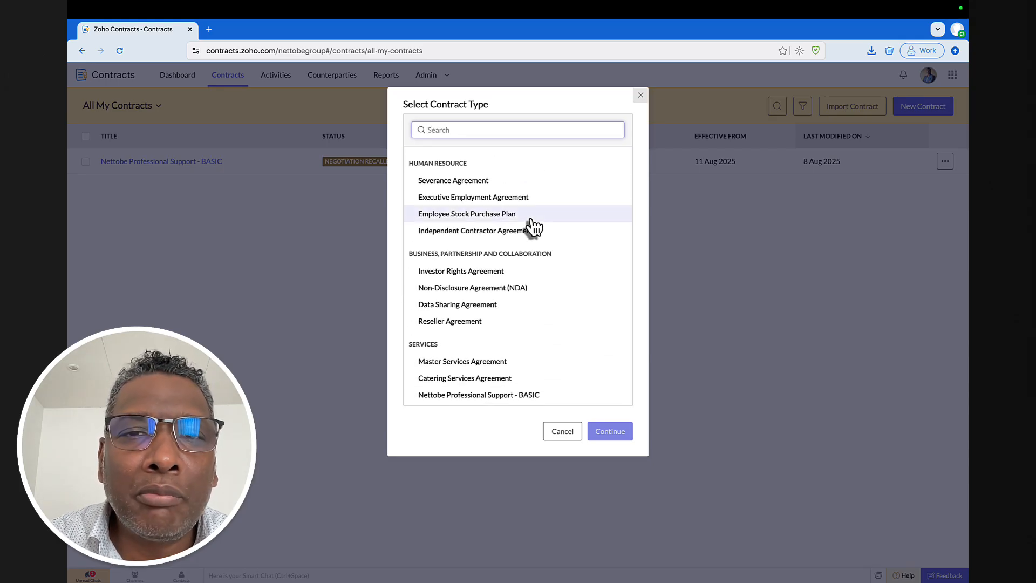
{"action": "left_click", "coordinate": [497, 293]}
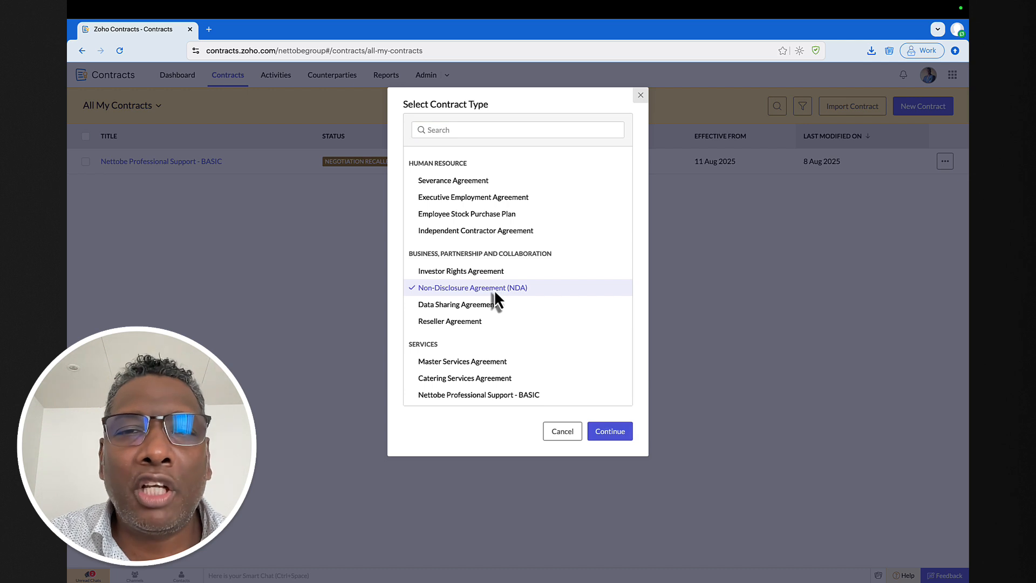
{"action": "left_click", "coordinate": [613, 432]}
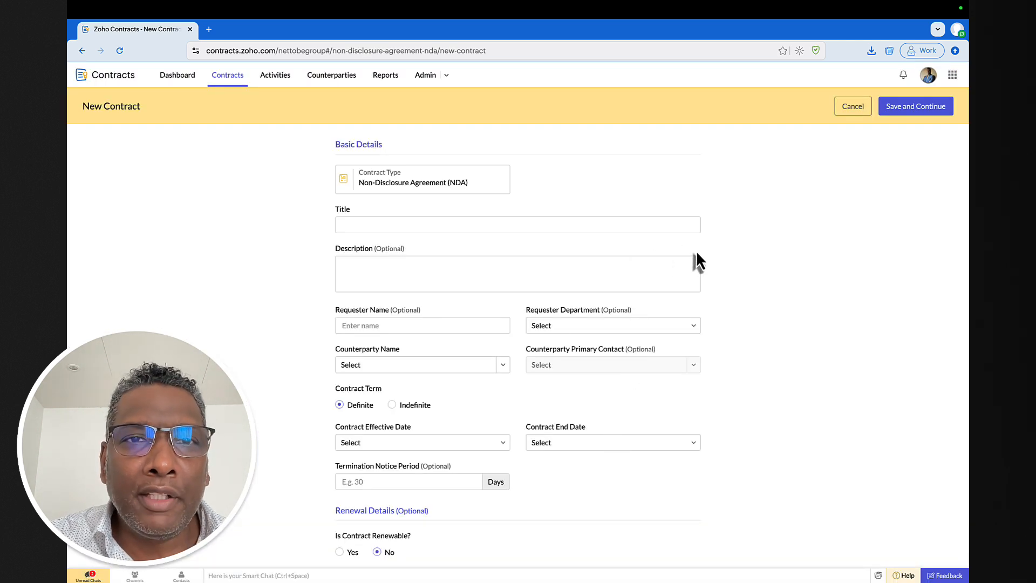
{"action": "scroll", "coordinate": [695, 253], "scroll_direction": "down", "scroll_amount": 1}
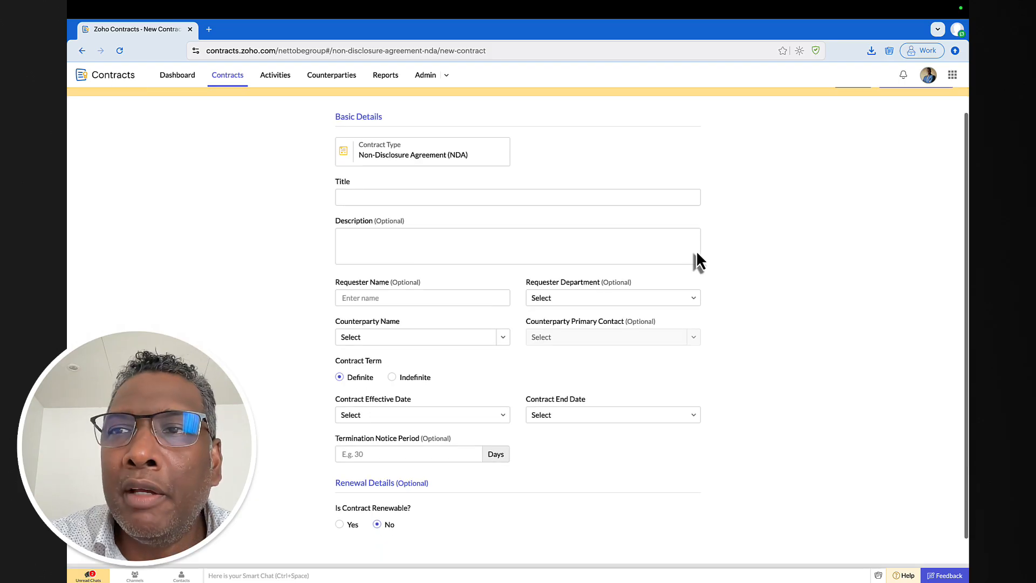
{"action": "scroll", "coordinate": [490, 240], "scroll_direction": "down", "scroll_amount": 1}
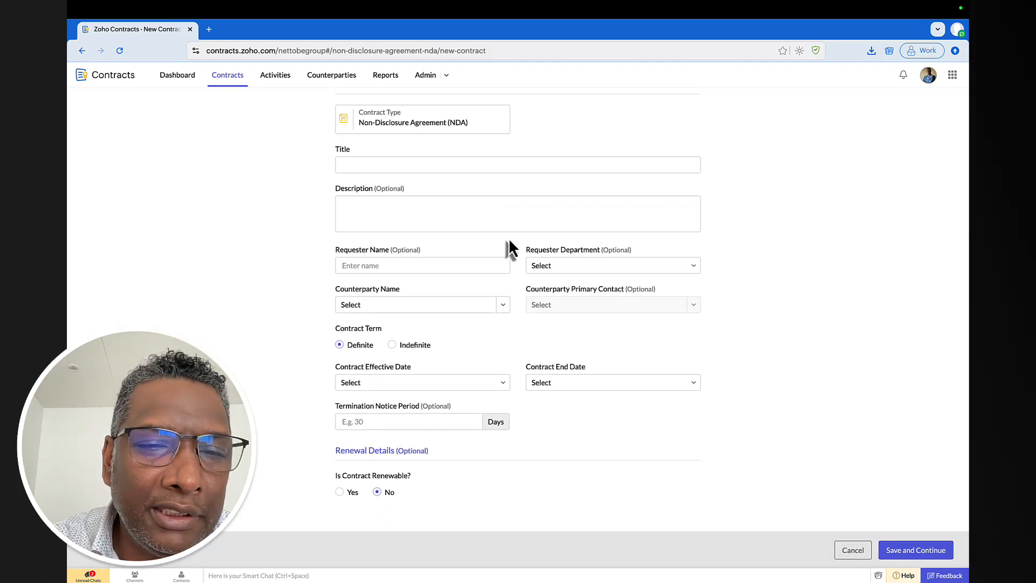
{"action": "scroll", "coordinate": [508, 238], "scroll_direction": "up", "scroll_amount": 2}
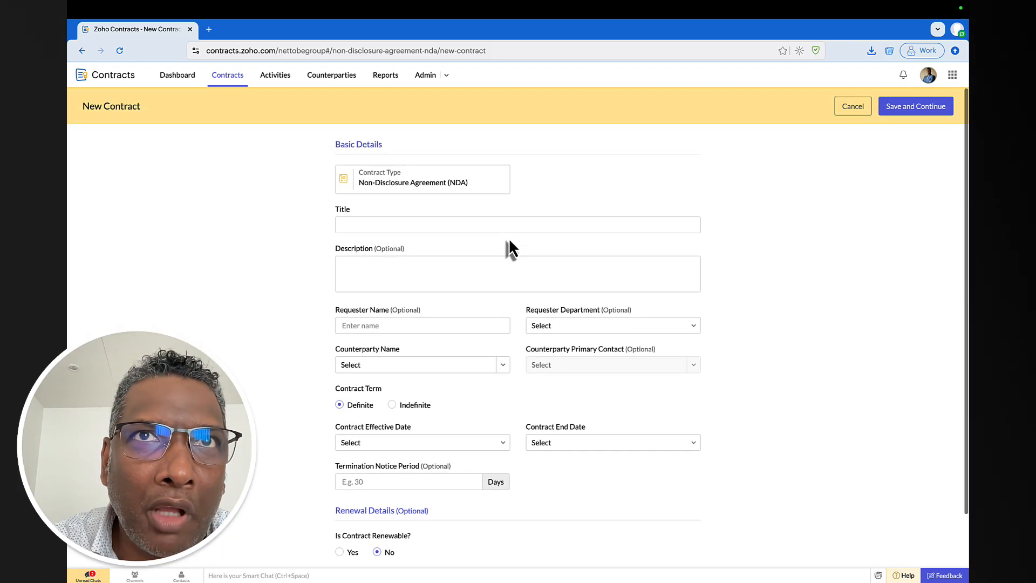
{"action": "left_click", "coordinate": [456, 221]}
{"action": "type", "text": "NDA "}
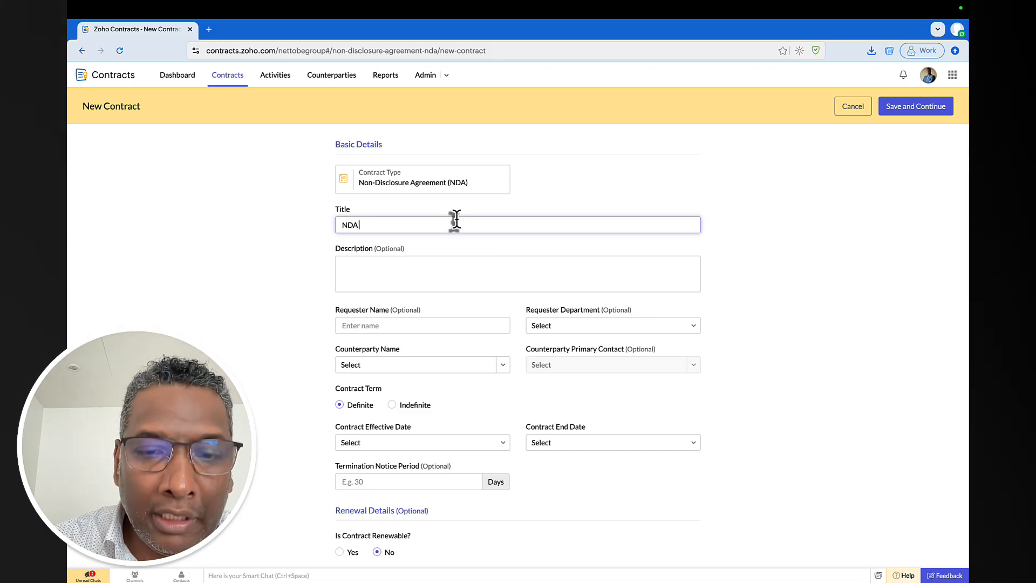
{"action": "type", "text": "between"}
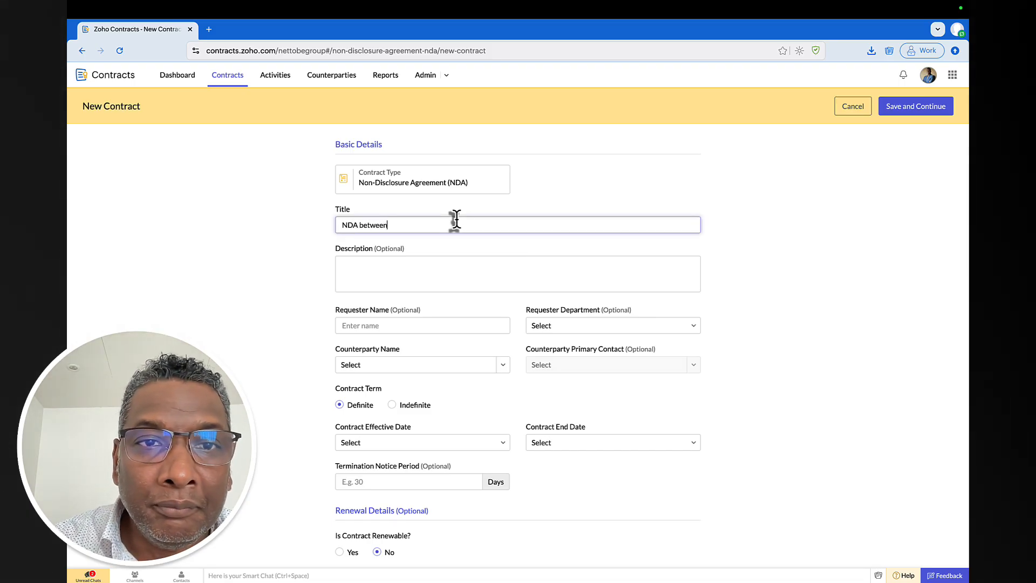
{"action": "type", "text": " Nettobe"}
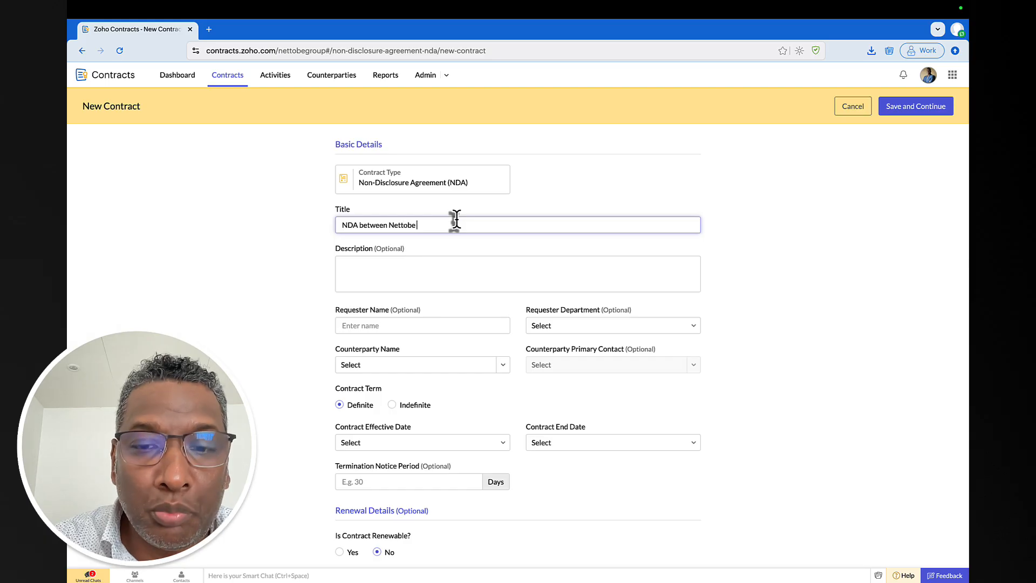
{"action": "type", "text": " & Emet"}
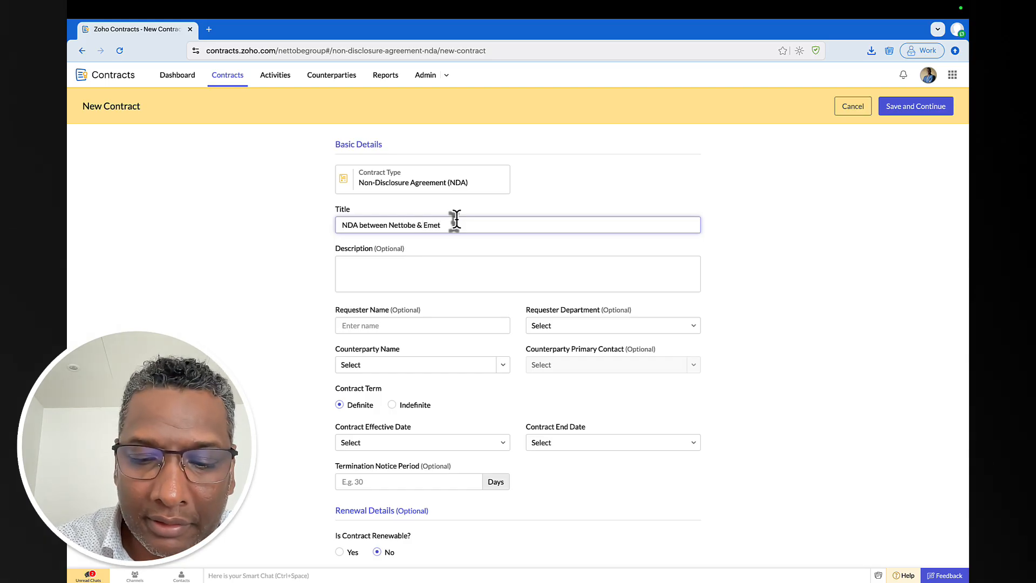
{"action": "type", "text": " Magen"}
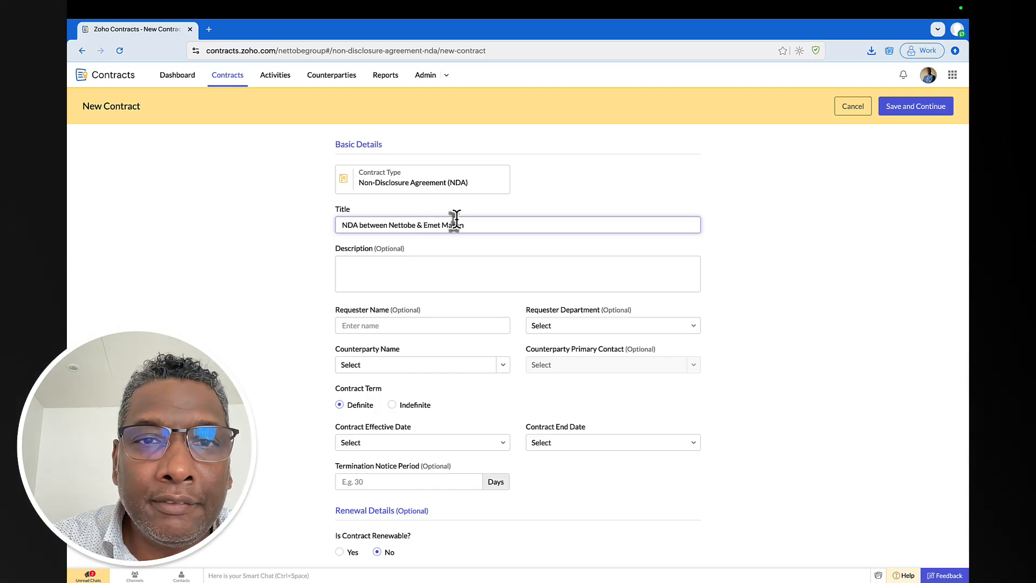
- Enter the description 'This will be our NDA for all common end-users.'
{"action": "left_click", "coordinate": [492, 271]}
{"action": "type", "text": "This will"}
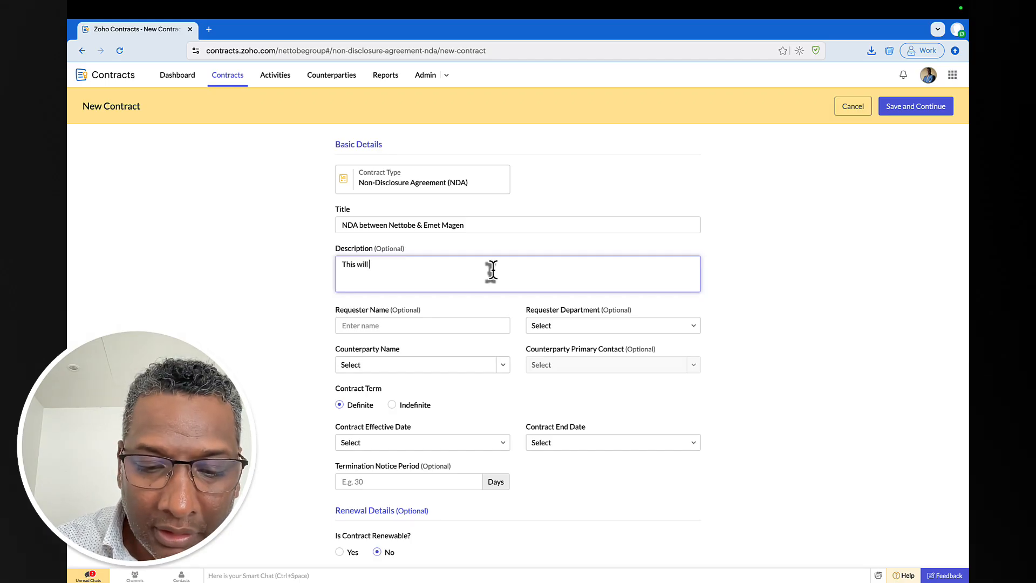
{"action": "type", "text": " be our NDA for"}
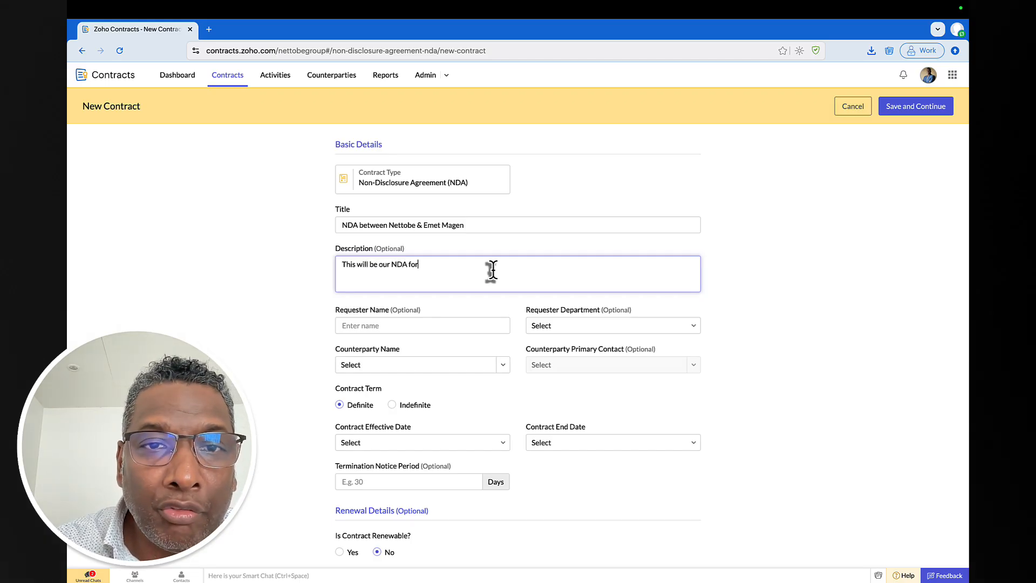
{"action": "type", "text": " al"}
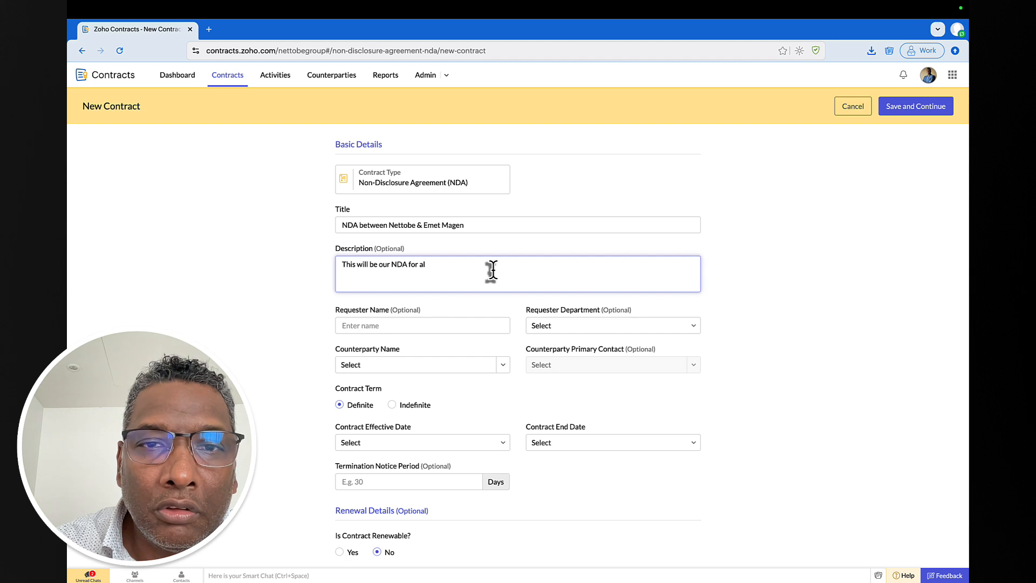
{"action": "type", "text": " com common c"}
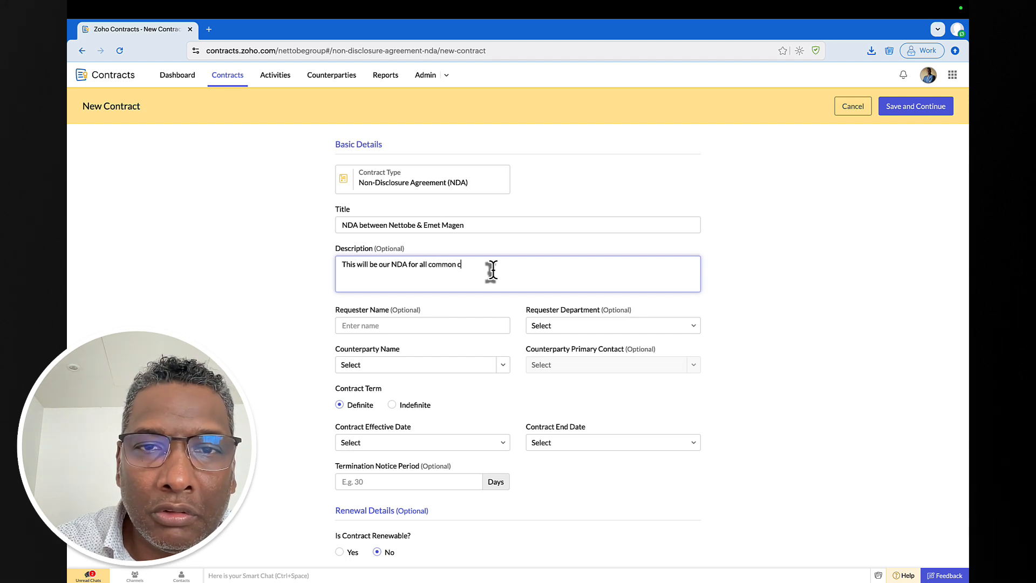
{"action": "key", "text": "BackSpace"}
{"action": "type", "text": "end-usde"}
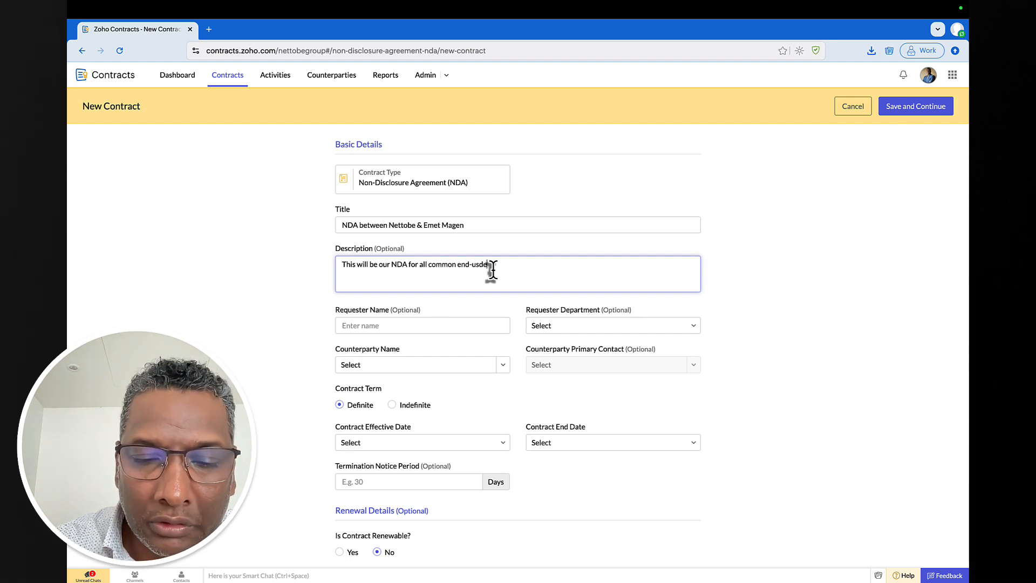
{"action": "key", "text": "BackSpace"}
{"action": "key", "text": "BackSpace"}
{"action": "key", "text": "BackSpace"}
{"action": "type", "text": "e"}
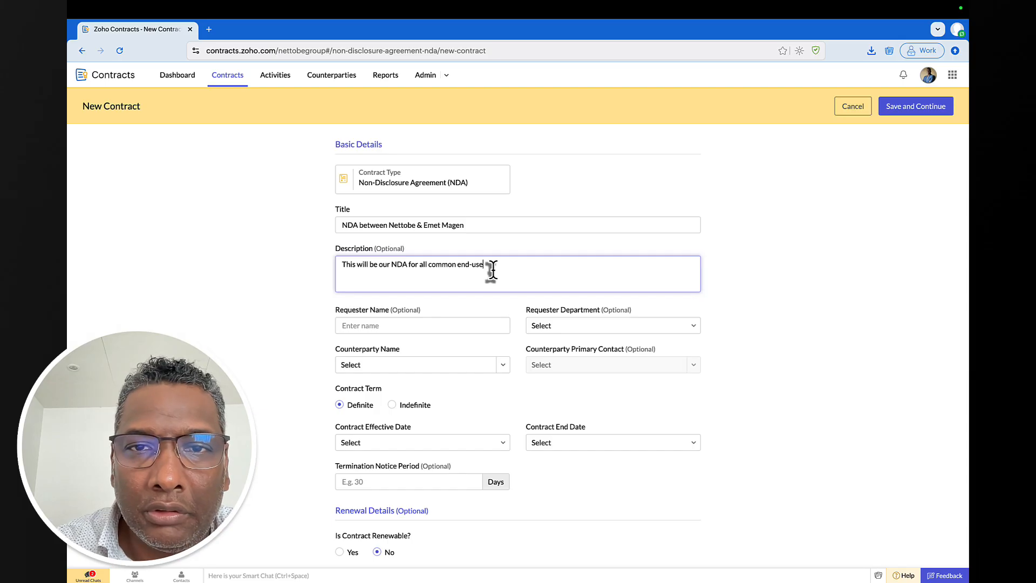
- Enter the requester's full name and choose Finance as requester department
{"action": "left_click", "coordinate": [451, 324]}
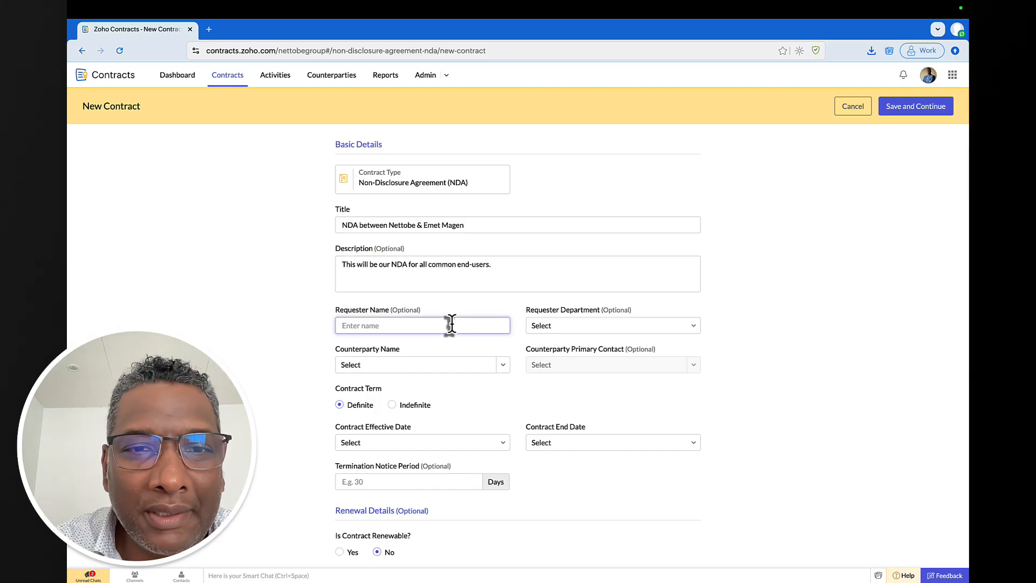
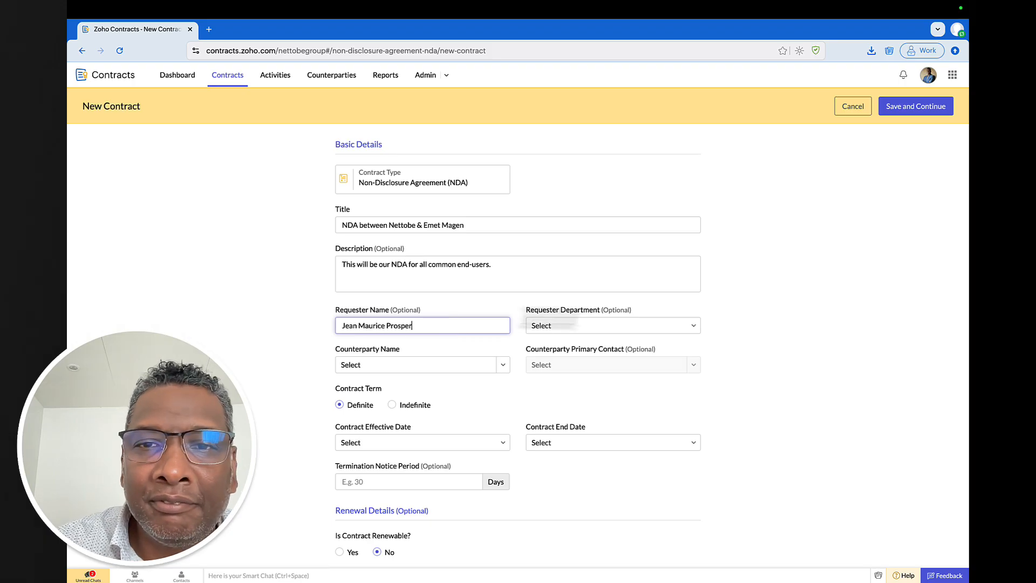
{"action": "left_click", "coordinate": [685, 325]}
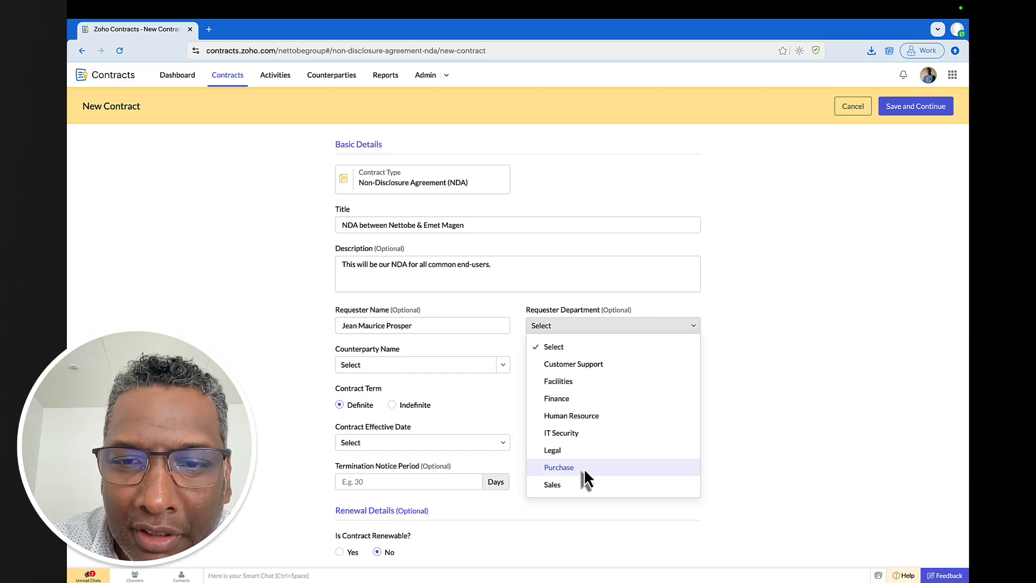
{"action": "left_click", "coordinate": [607, 400]}
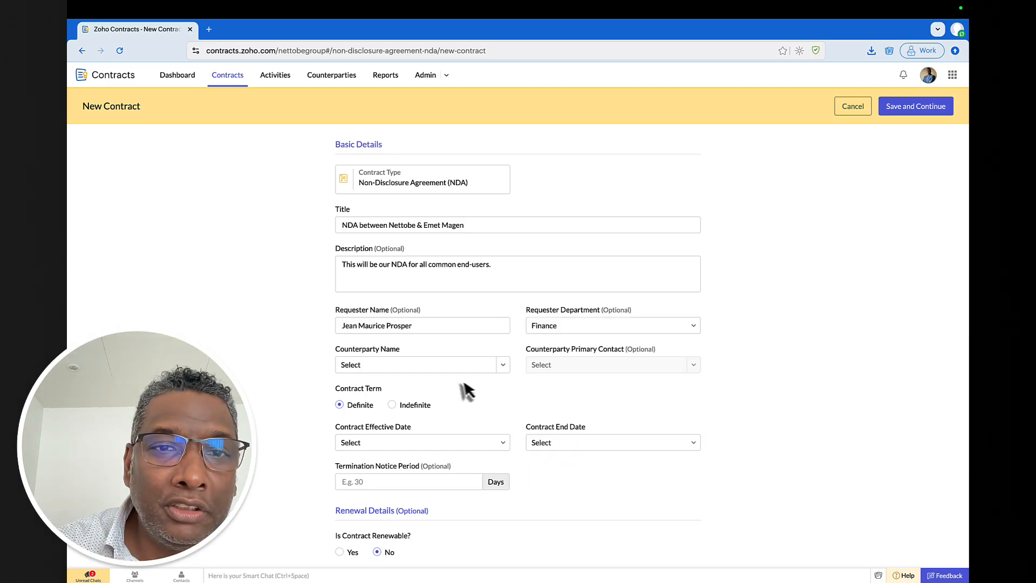
{"action": "left_click", "coordinate": [501, 365]}
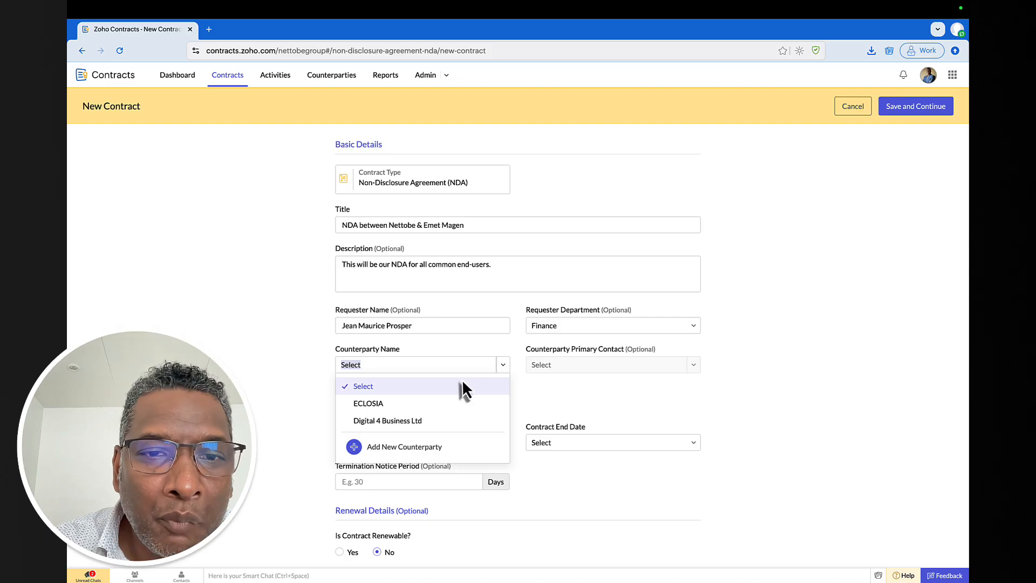
- Add counterparty Emet Magen Advisory as a Partner based in Mauritius
{"action": "left_click", "coordinate": [414, 448]}
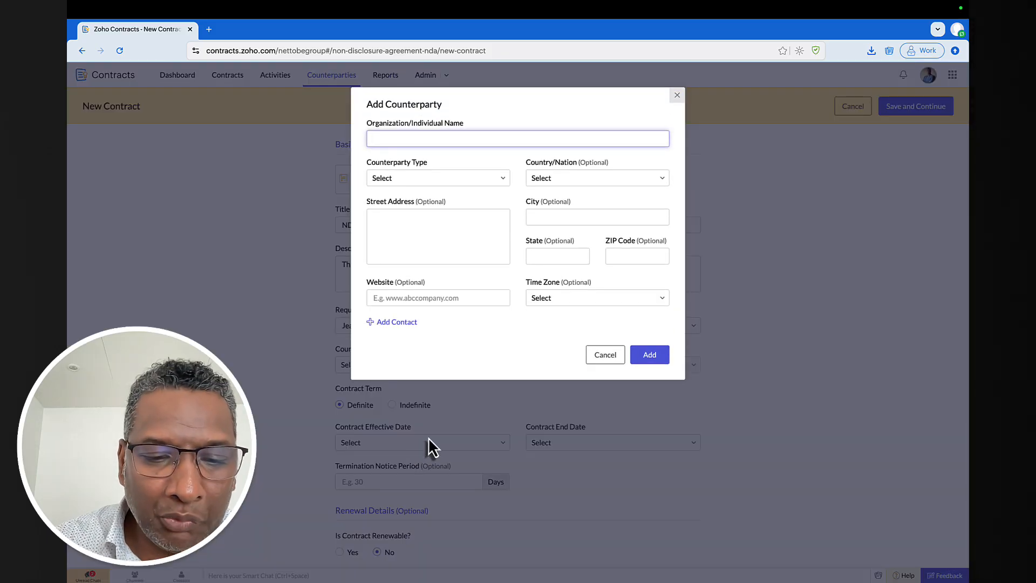
{"action": "type", "text": "Emet M"}
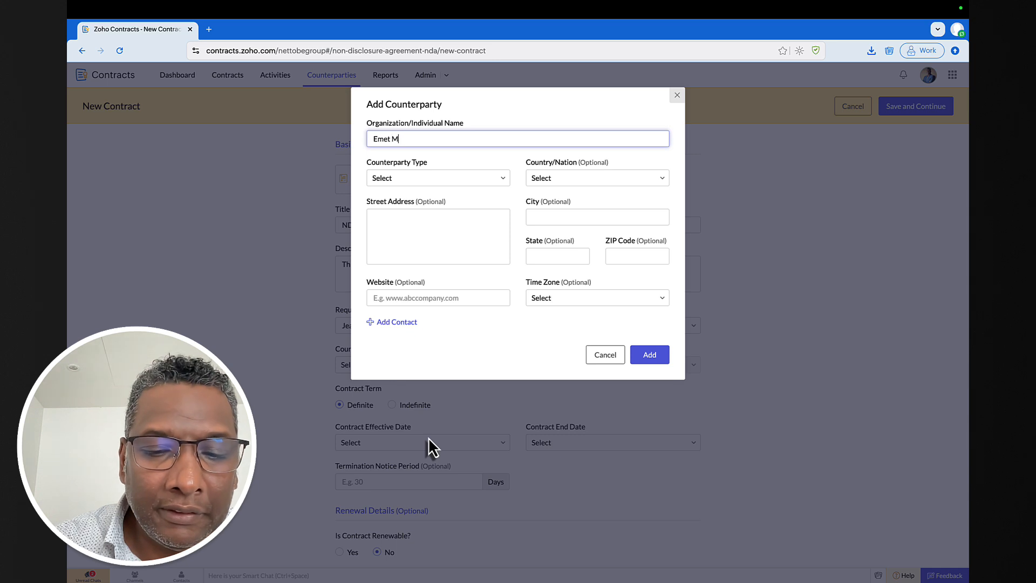
{"action": "type", "text": "agen Advisory"}
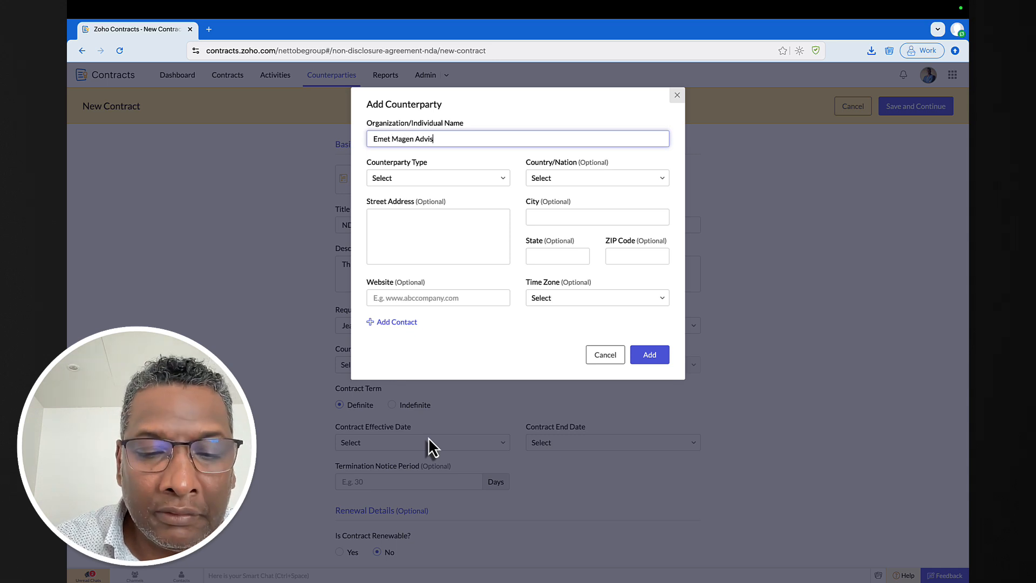
{"action": "left_click", "coordinate": [489, 179]}
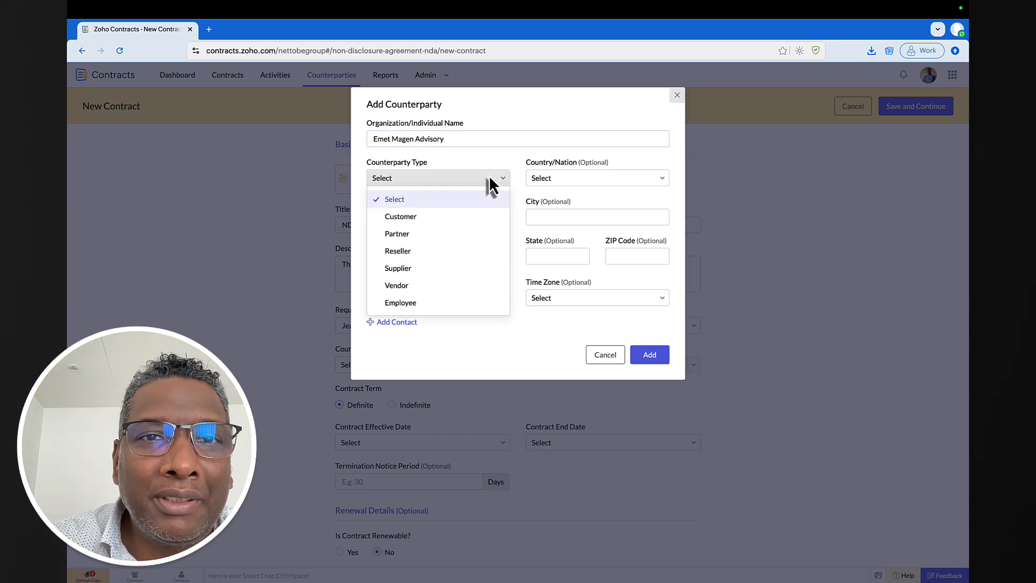
{"action": "left_click", "coordinate": [430, 234]}
{"action": "left_click", "coordinate": [616, 179]}
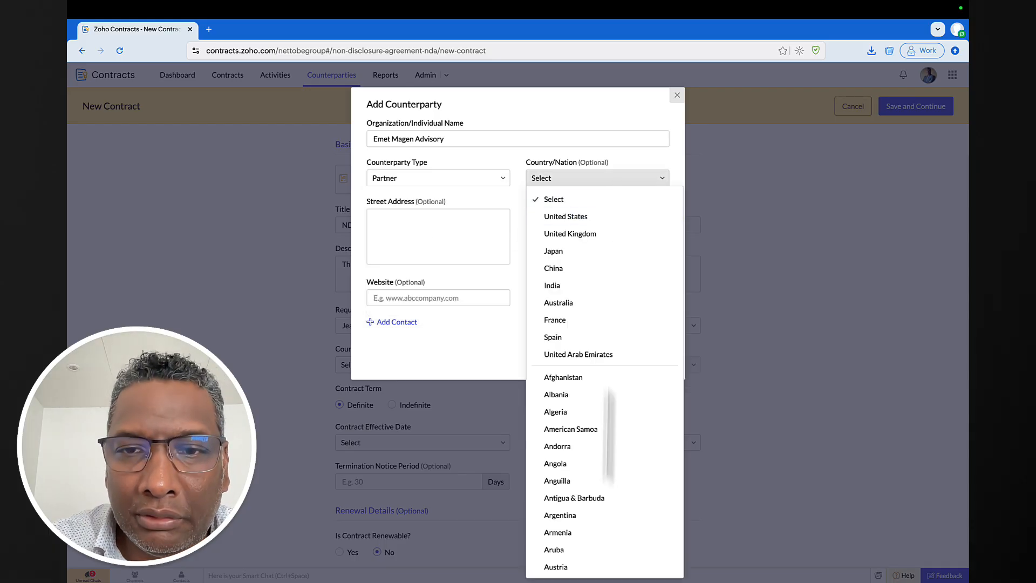
{"action": "scroll", "coordinate": [607, 475], "scroll_direction": "down", "scroll_amount": 20}
{"action": "scroll", "coordinate": [607, 460], "scroll_direction": "down", "scroll_amount": 20}
{"action": "scroll", "coordinate": [607, 460], "scroll_direction": "up", "scroll_amount": 13}
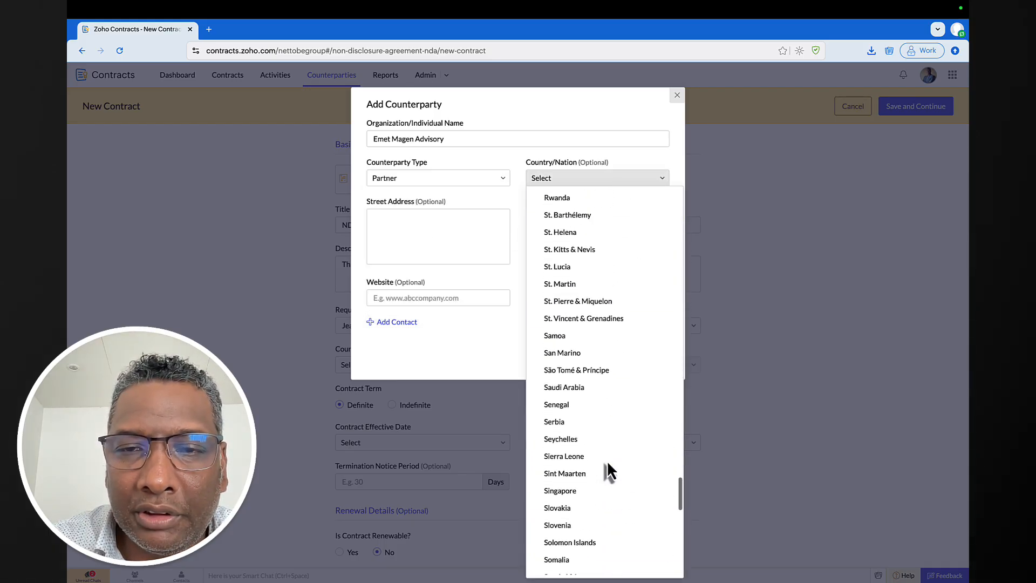
{"action": "scroll", "coordinate": [607, 460], "scroll_direction": "up", "scroll_amount": 5}
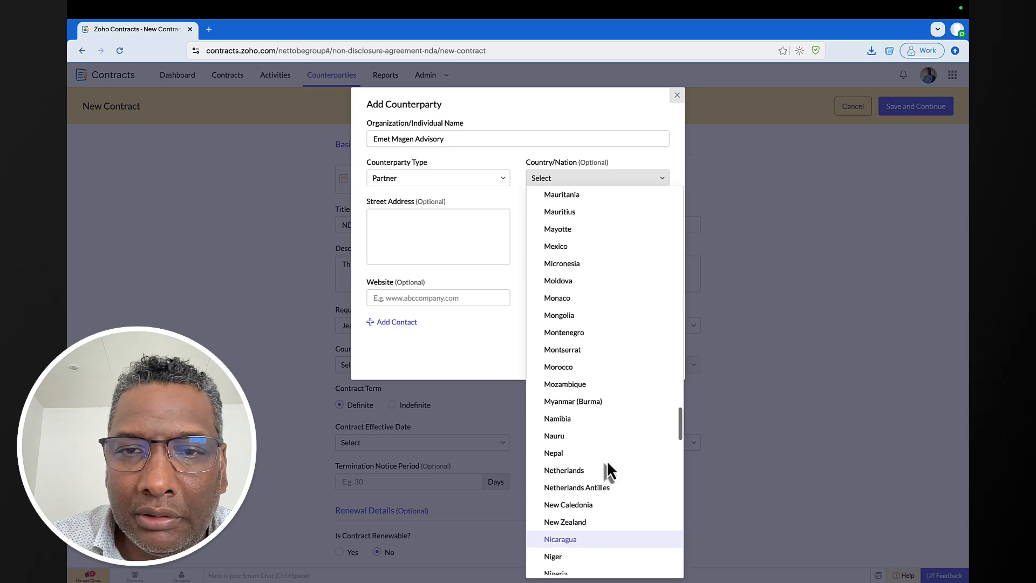
{"action": "left_click", "coordinate": [604, 257]}
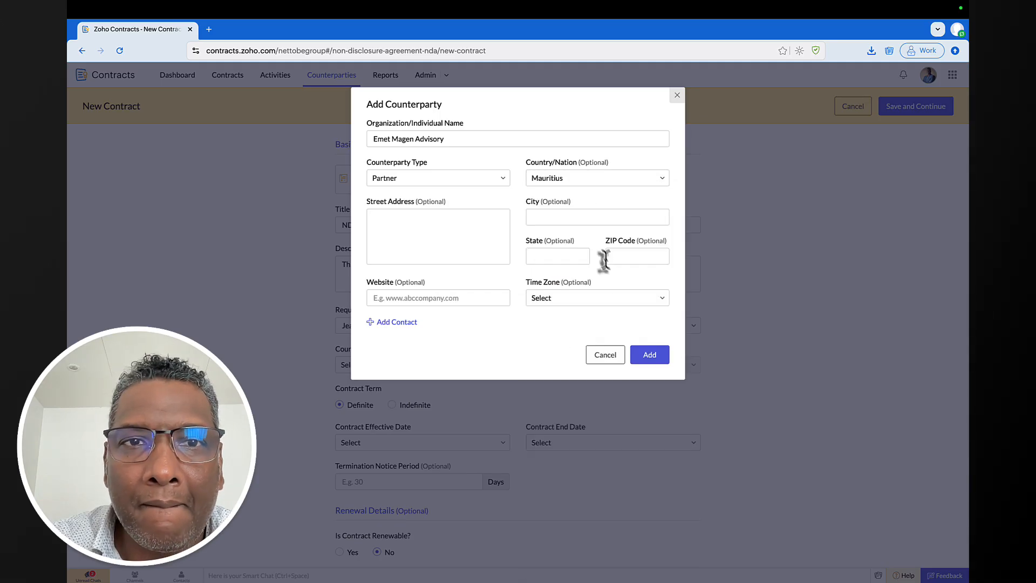
{"action": "left_click", "coordinate": [564, 218]}
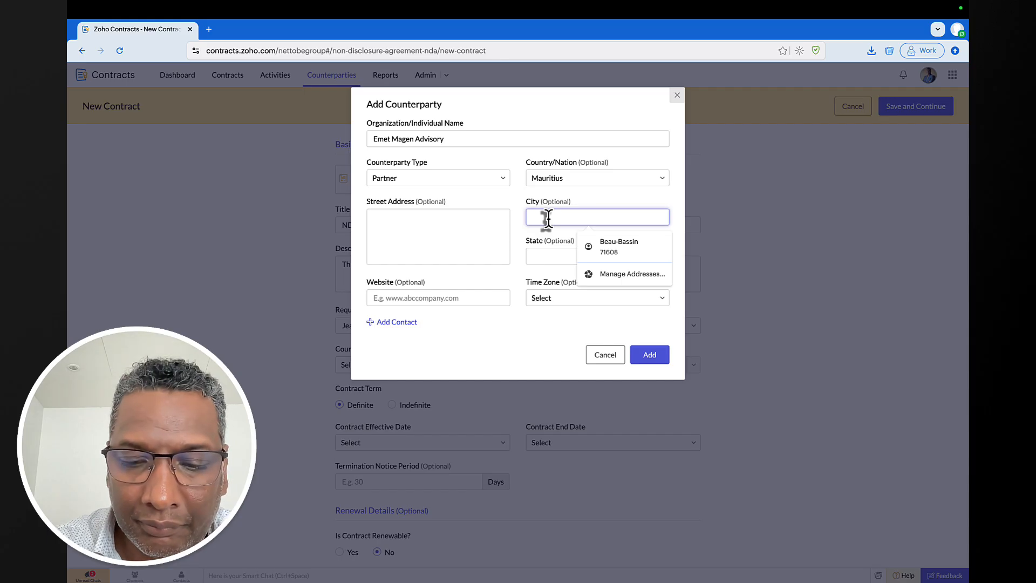
{"action": "type", "text": "Port Lo"}
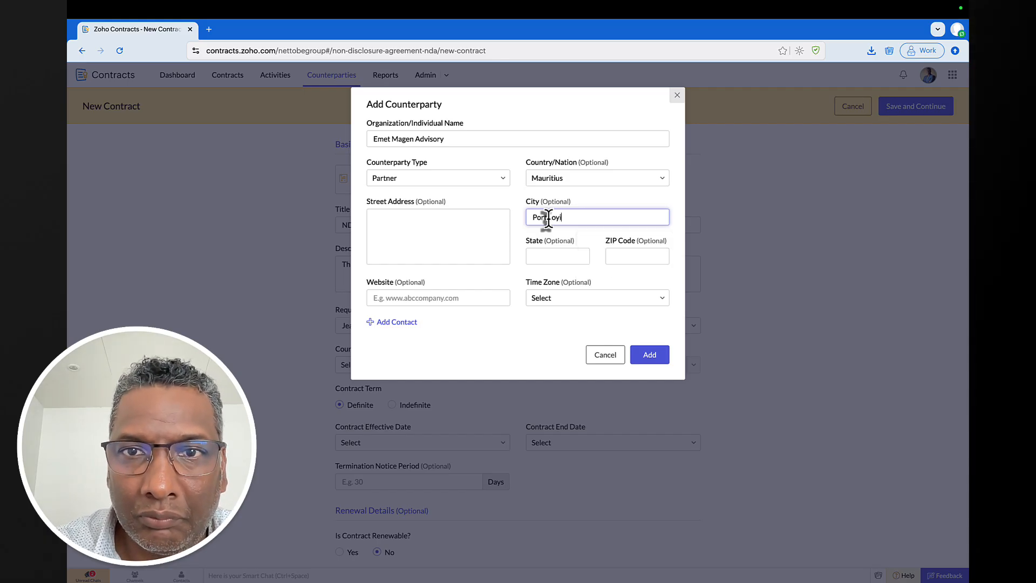
{"action": "type", "text": "uis"}
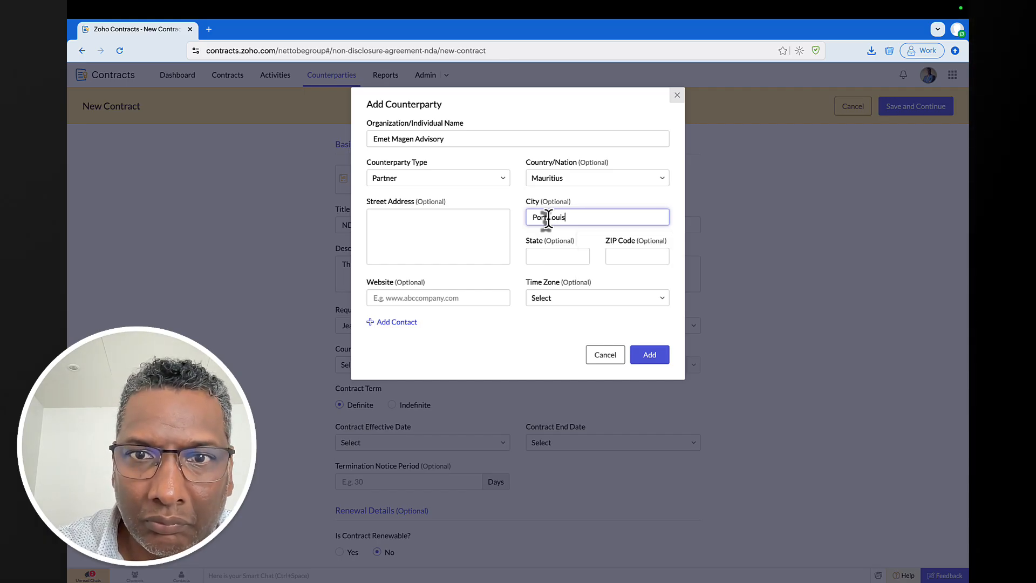
{"action": "left_click", "coordinate": [435, 300]}
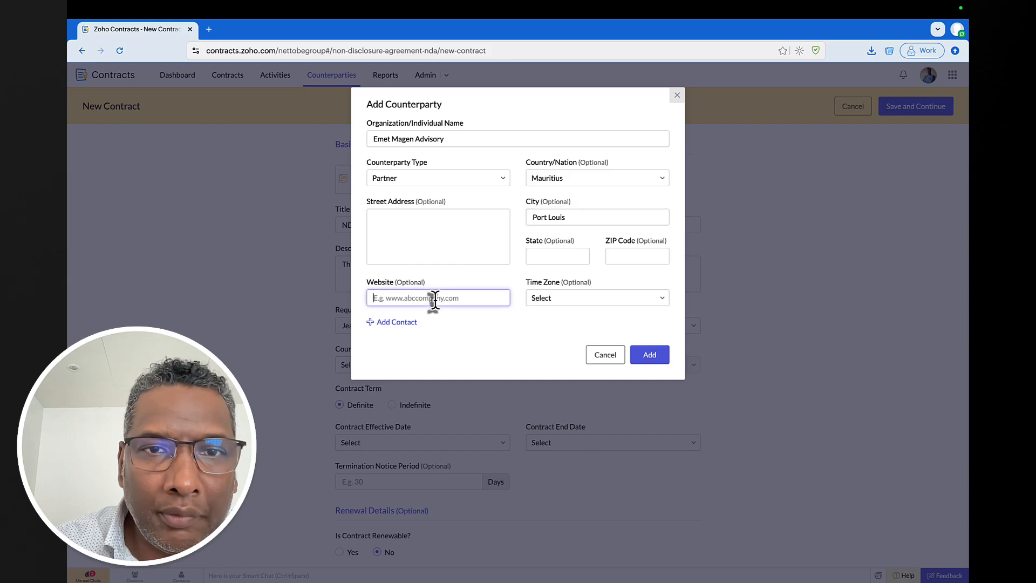
{"action": "type", "text": "www.emet"}
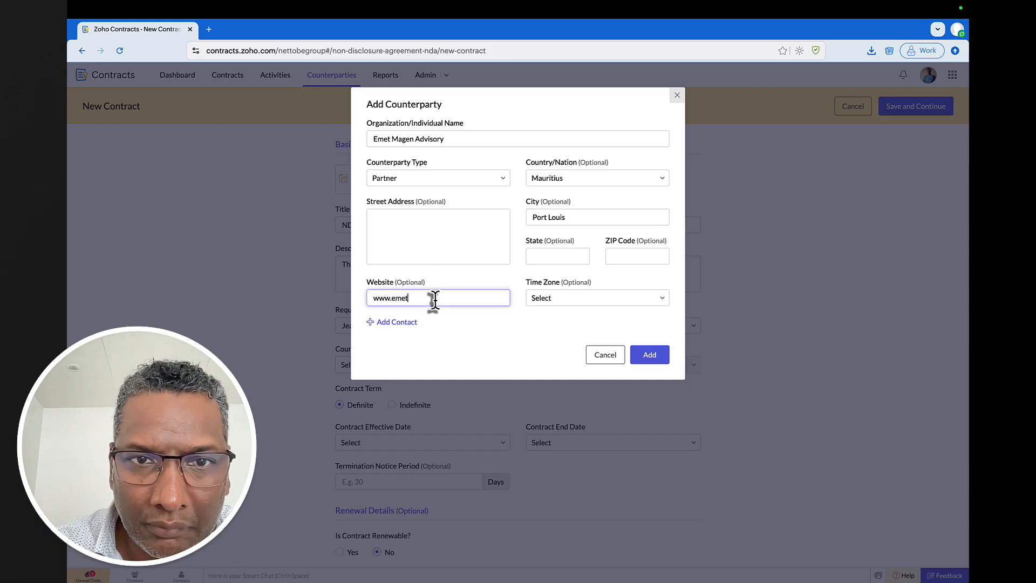
{"action": "type", "text": "-magen.com"}
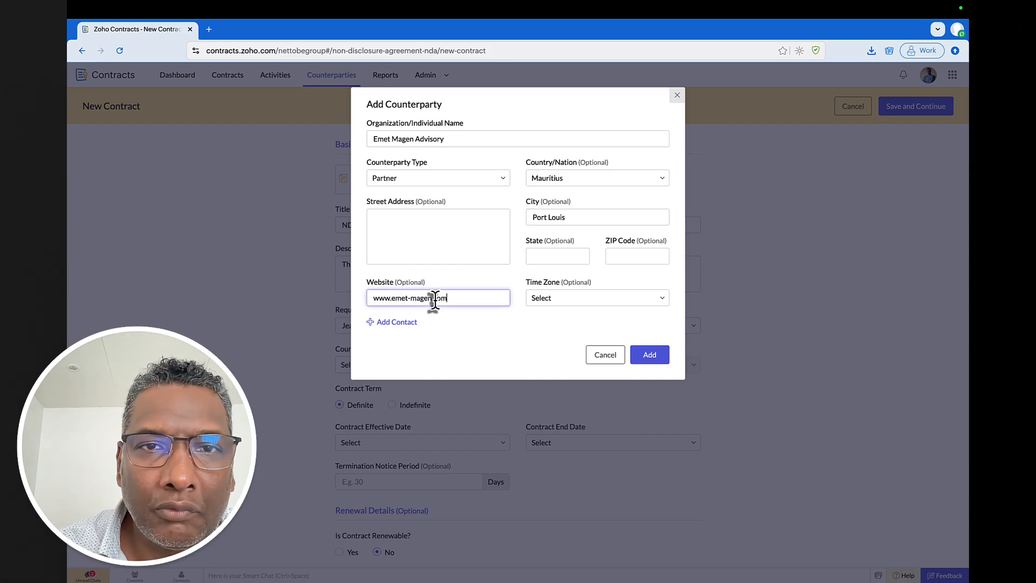
{"action": "left_click", "coordinate": [455, 236]}
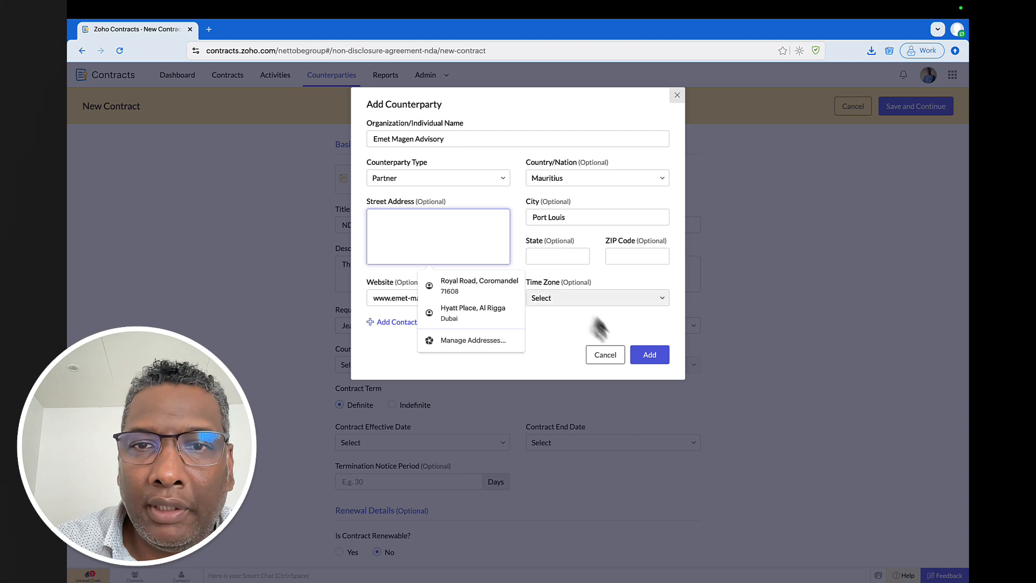
{"action": "left_click", "coordinate": [610, 322]}
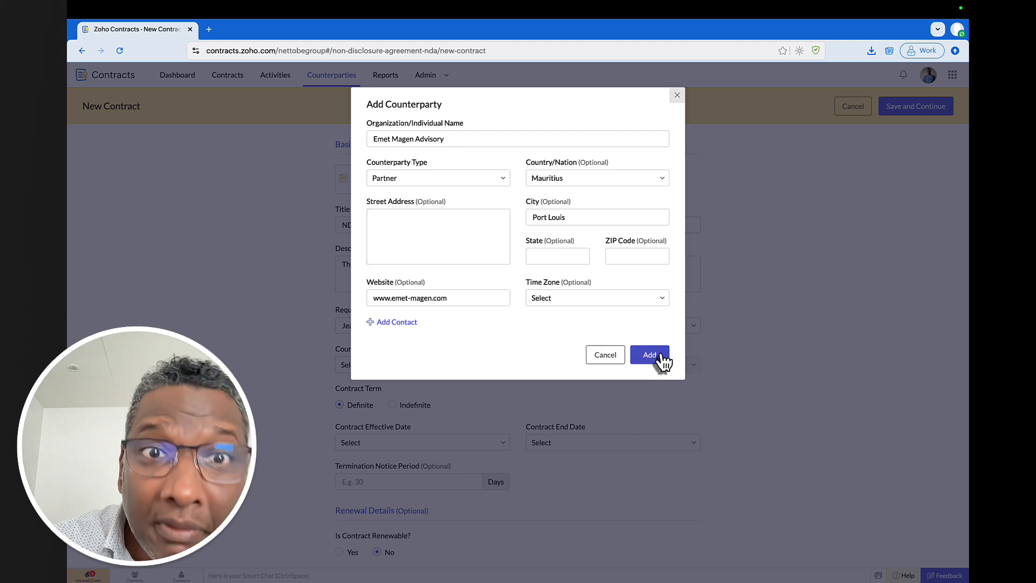
- Fill in the contact's full name, e-mail address and job title Lead Business Analyst
{"action": "left_click", "coordinate": [406, 324]}
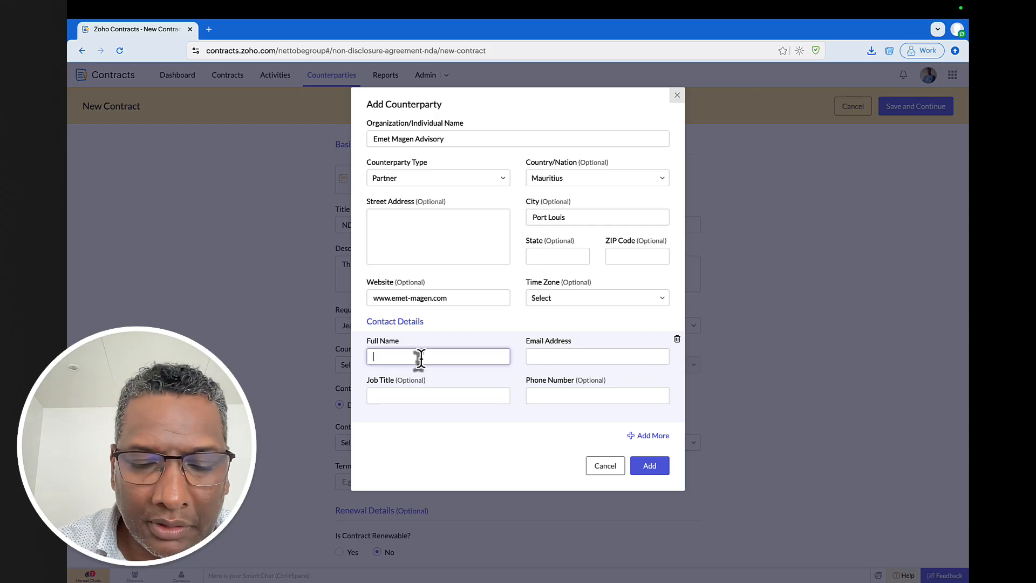
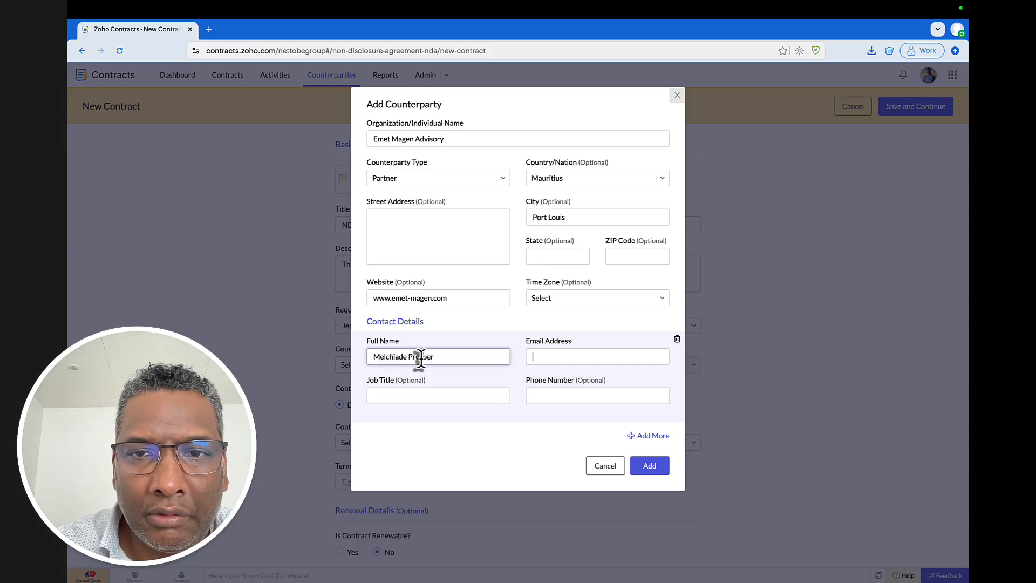
{"action": "key", "text": "Tab"}
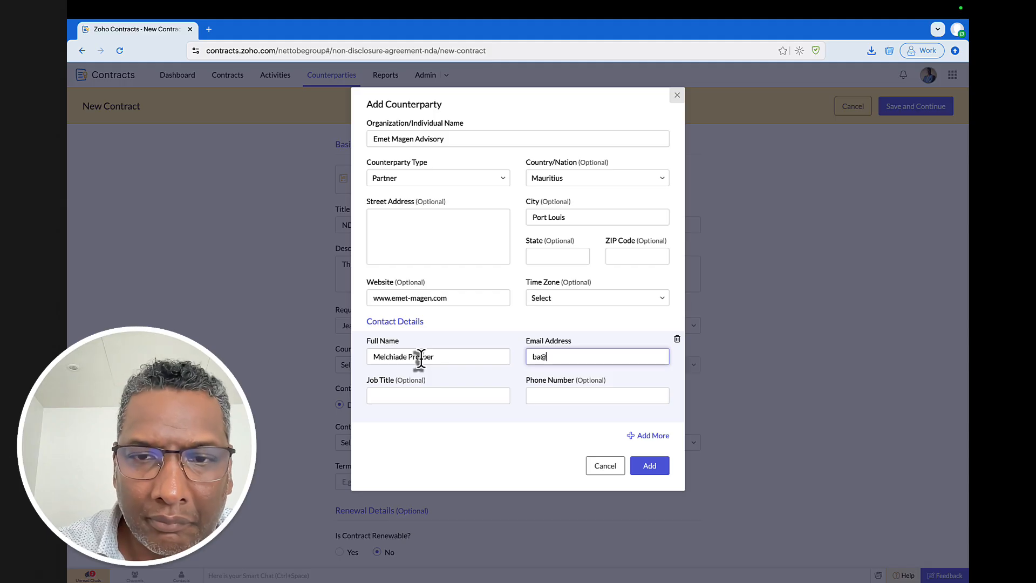
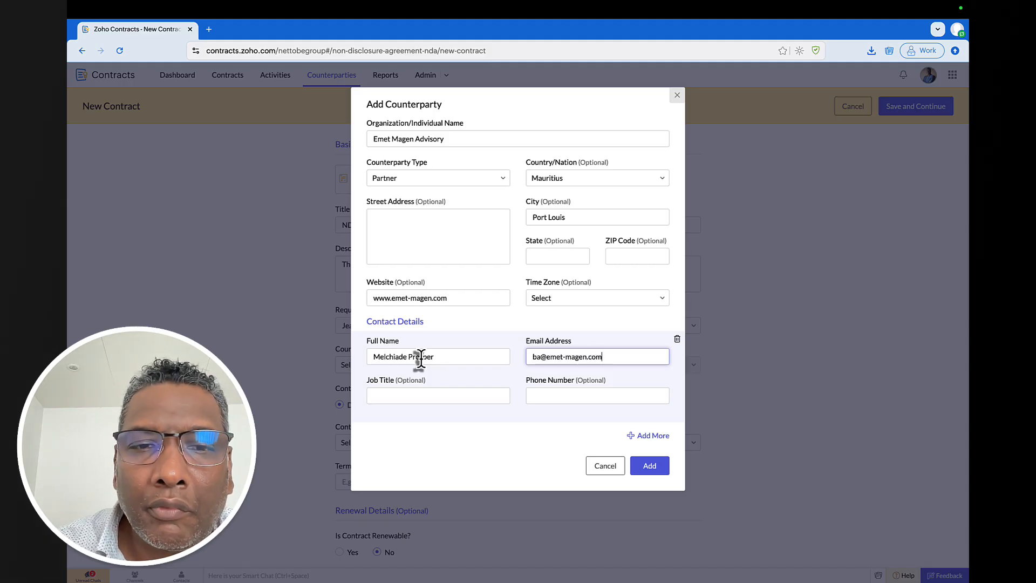
{"action": "key", "text": "Tab"}
{"action": "type", "text": "Se"}
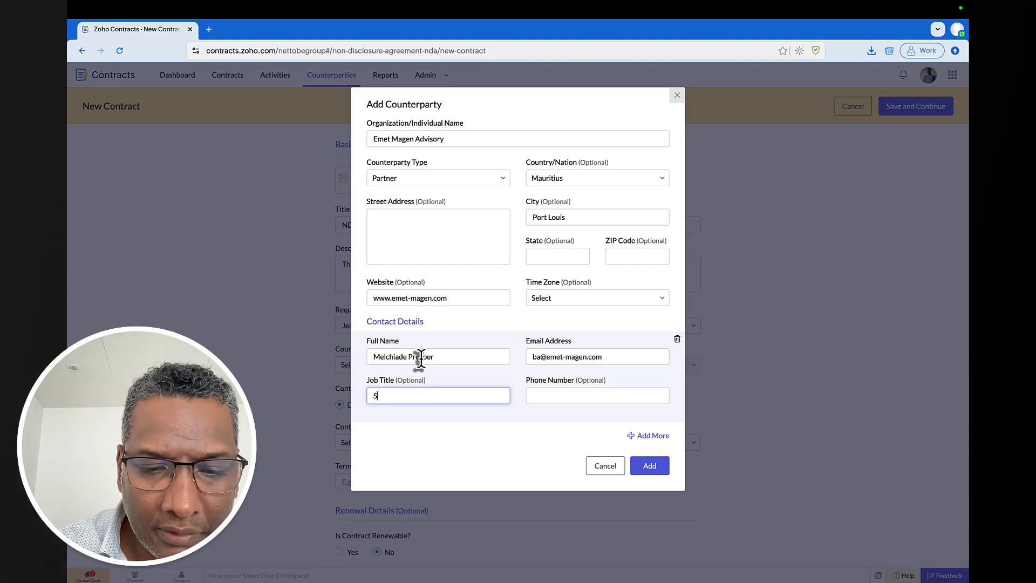
{"action": "key", "text": "BackSpace"}
{"action": "type", "text": "Lead "}
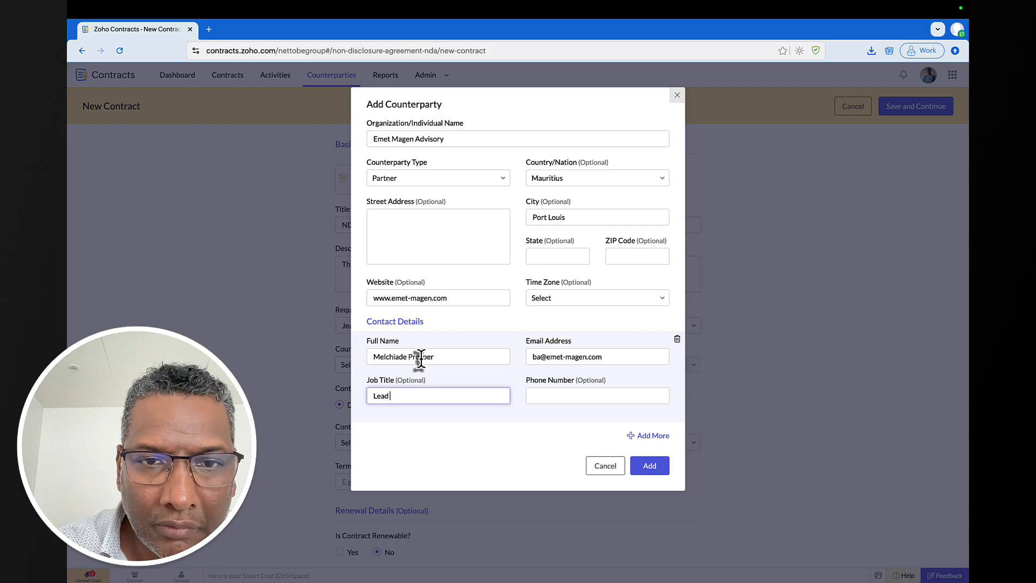
{"action": "type", "text": "BUusienss"}
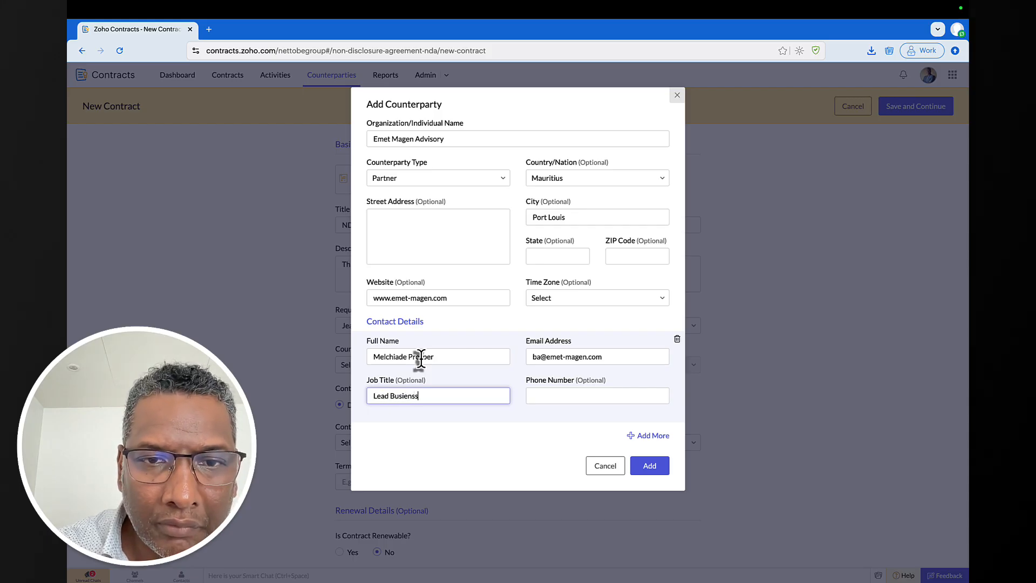
{"action": "key", "text": "BackSpace"}
{"action": "key", "text": "BackSpace"}
{"action": "key", "text": "BackSpace"}
{"action": "key", "text": "BackSpace"}
{"action": "type", "text": "ness Ana"}
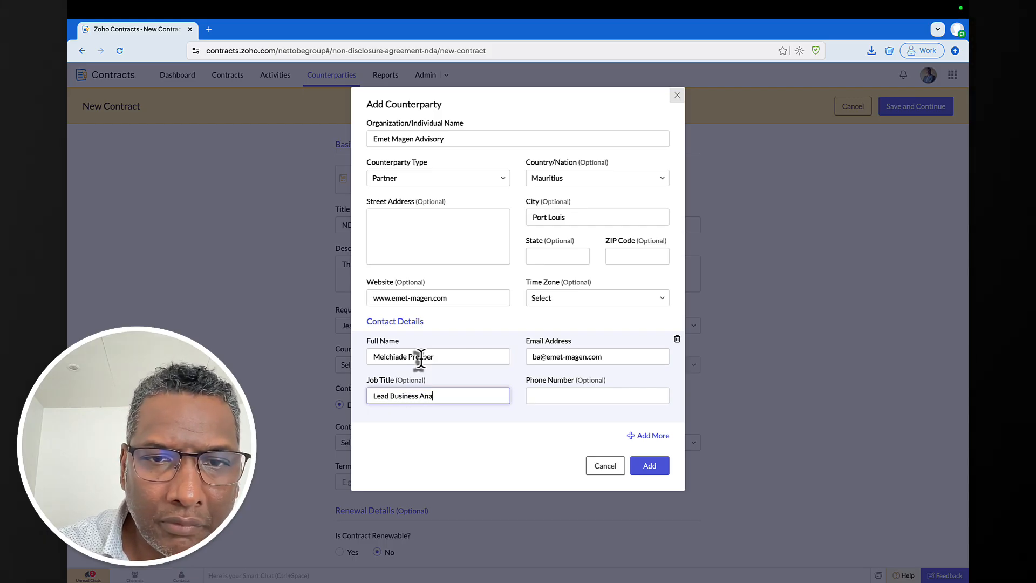
{"action": "type", "text": "lyst"}
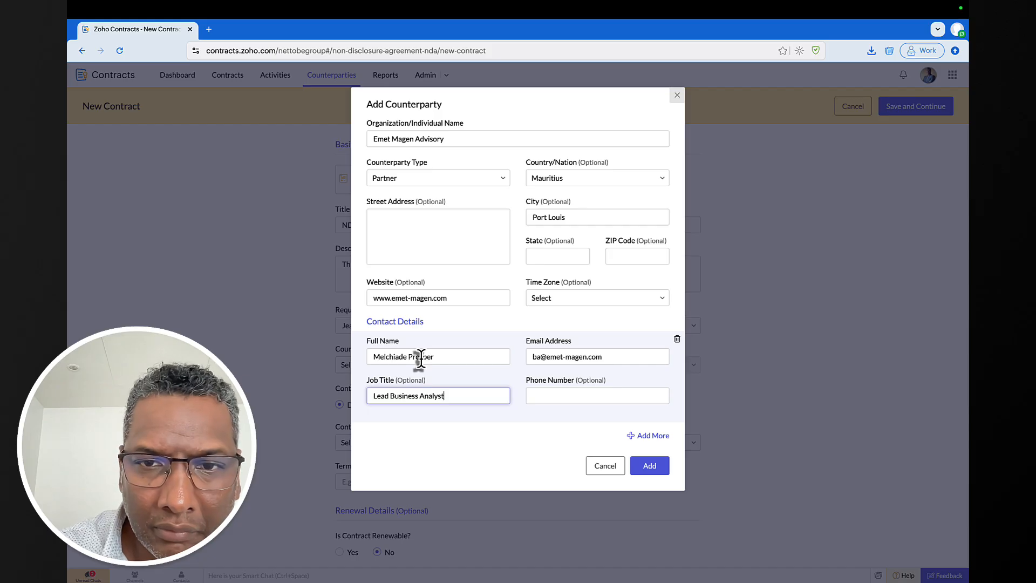
{"action": "left_click", "coordinate": [553, 394]}
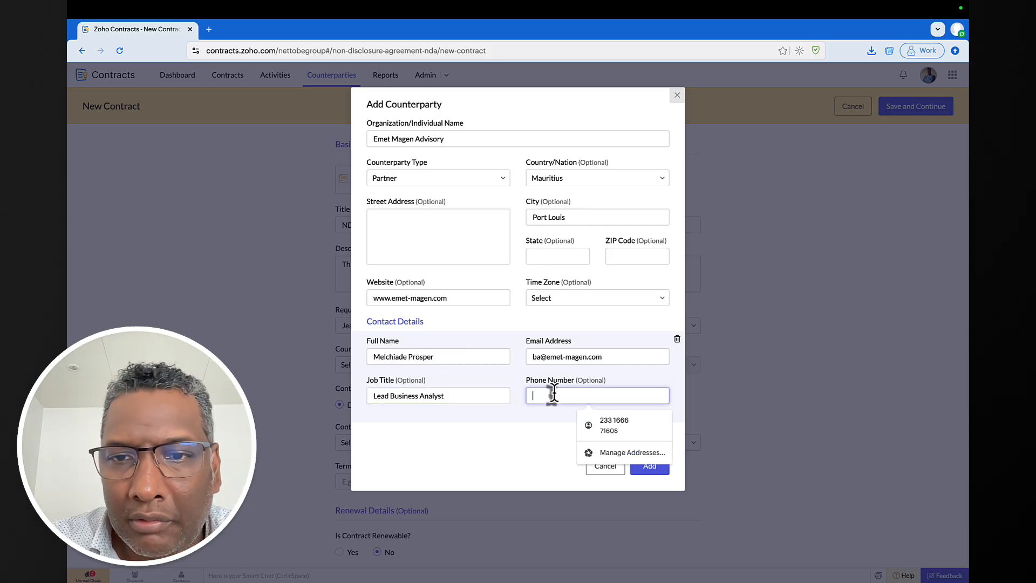
{"action": "left_click", "coordinate": [531, 432]}
- Save the counterparty and select its new contact as primary contact
{"action": "left_click", "coordinate": [646, 464]}
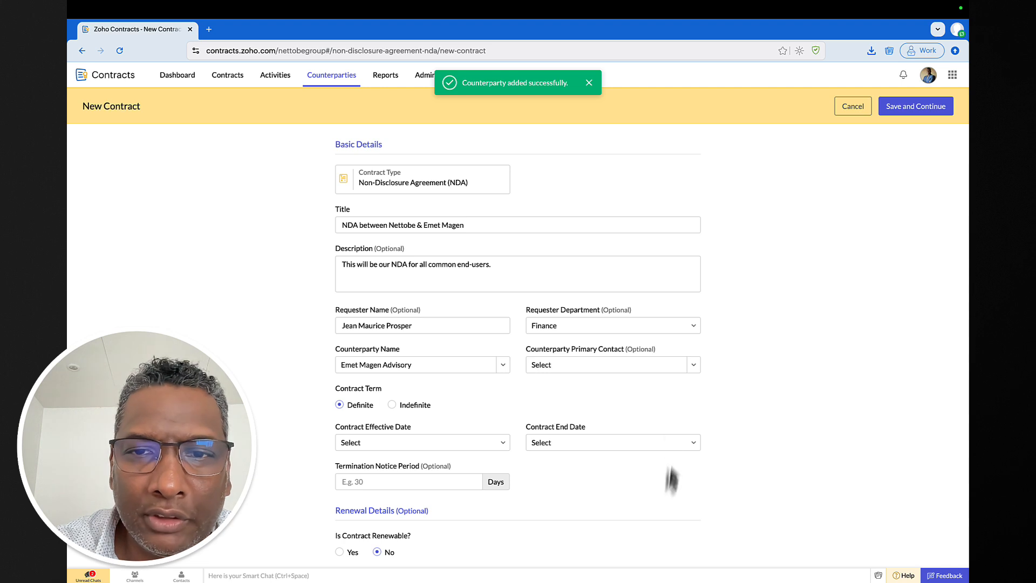
{"action": "left_click", "coordinate": [694, 363]}
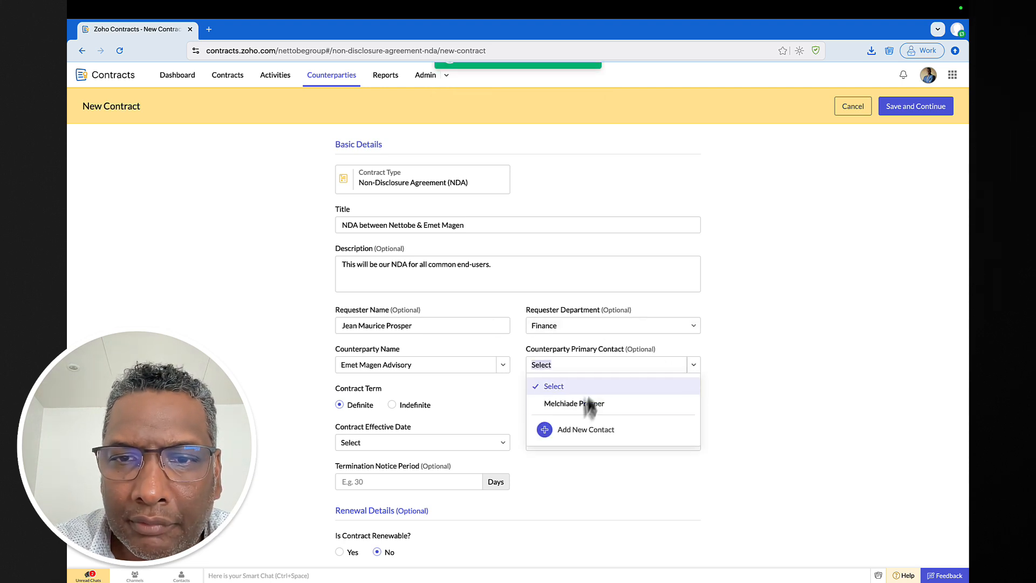
{"action": "left_click", "coordinate": [585, 404]}
{"action": "scroll", "coordinate": [747, 349], "scroll_direction": "down", "scroll_amount": 2}
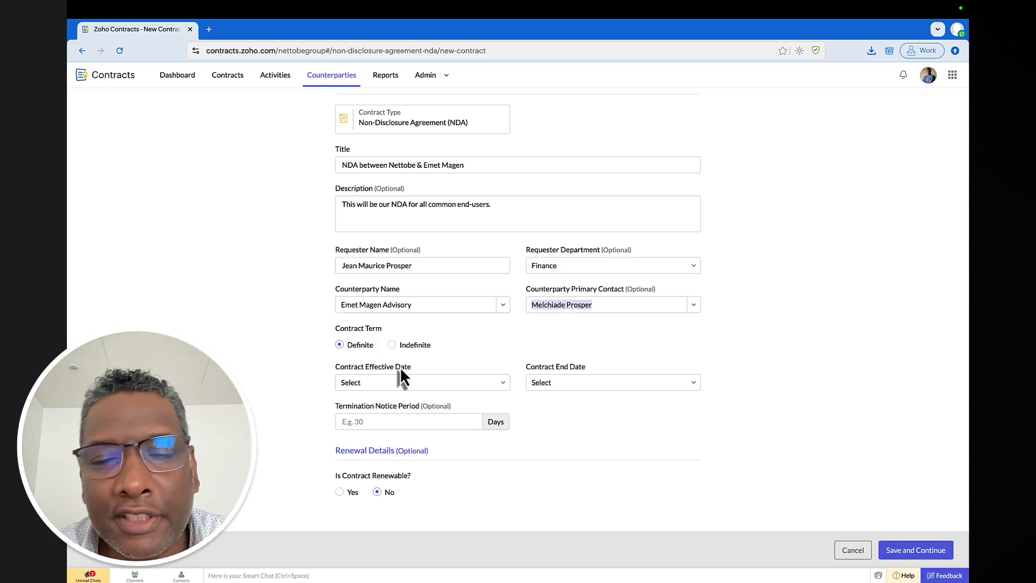
- Set the contract effective date On Specific Date, 1 September 2025
{"action": "left_click", "coordinate": [492, 381]}
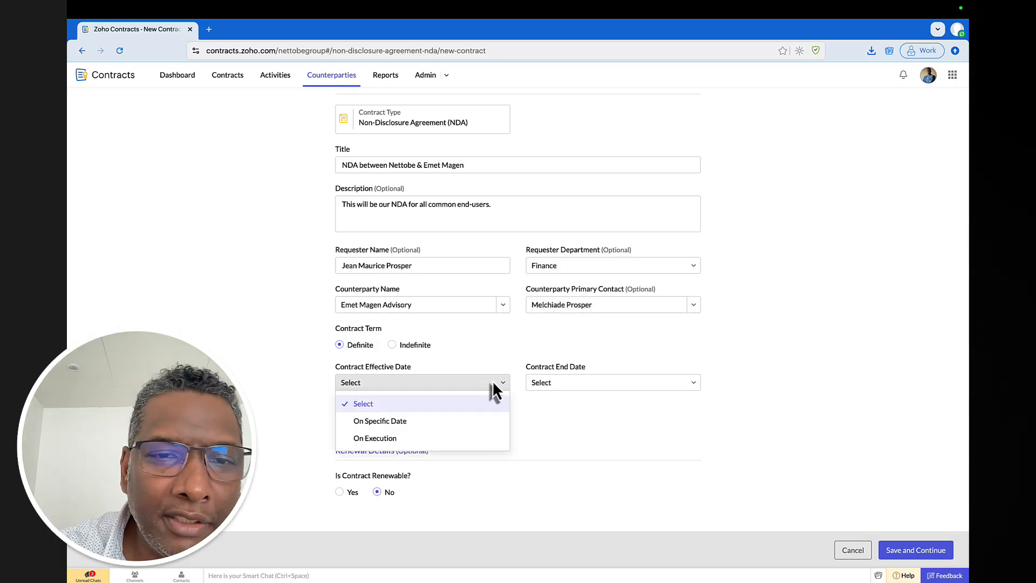
{"action": "left_click", "coordinate": [399, 421]}
{"action": "left_click", "coordinate": [364, 404]}
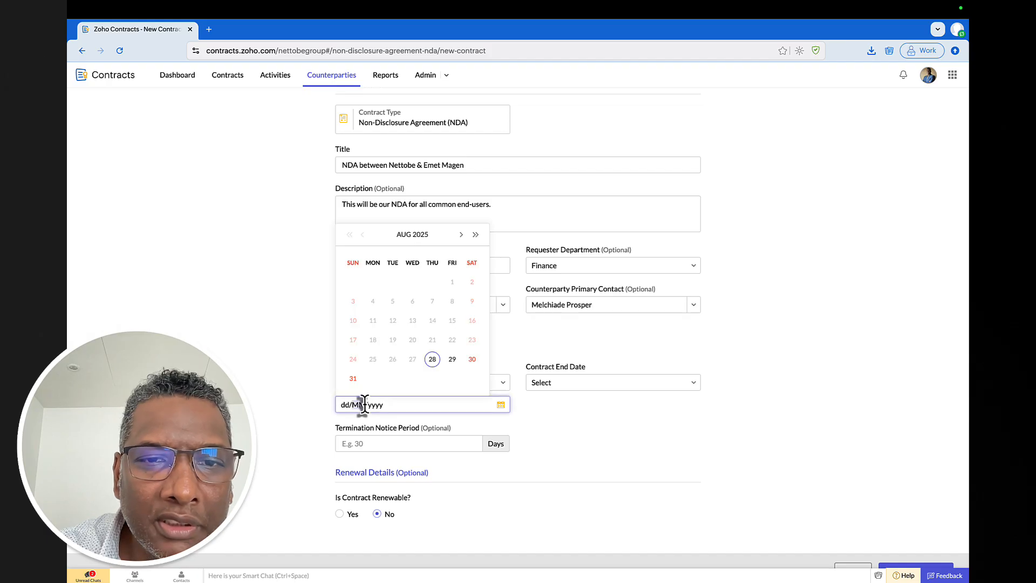
{"action": "left_click", "coordinate": [461, 234]}
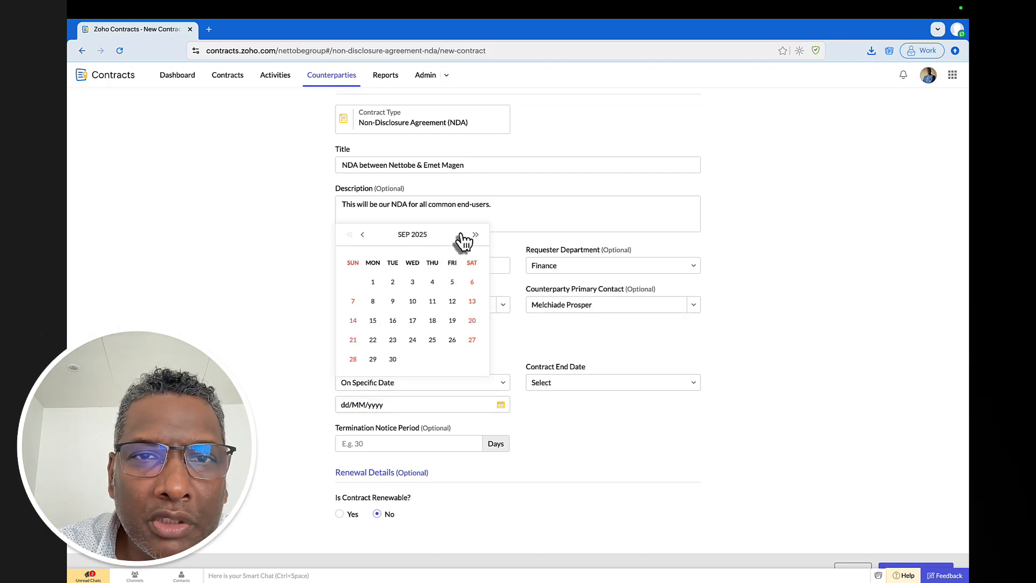
{"action": "left_click", "coordinate": [373, 279]}
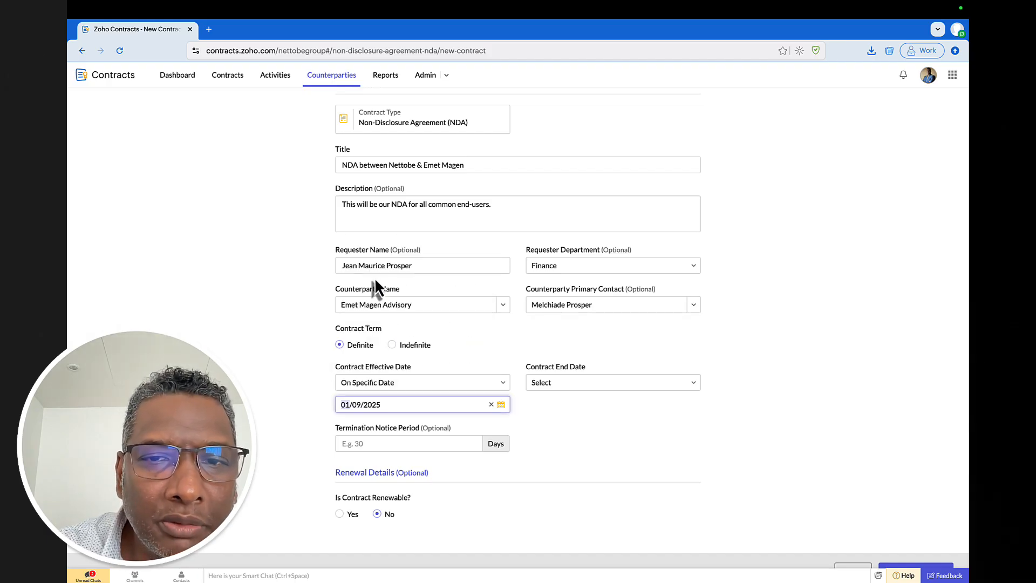
- Set the contract end date to 1 Years after start and a 45-day termination notice
{"action": "left_click", "coordinate": [690, 382]}
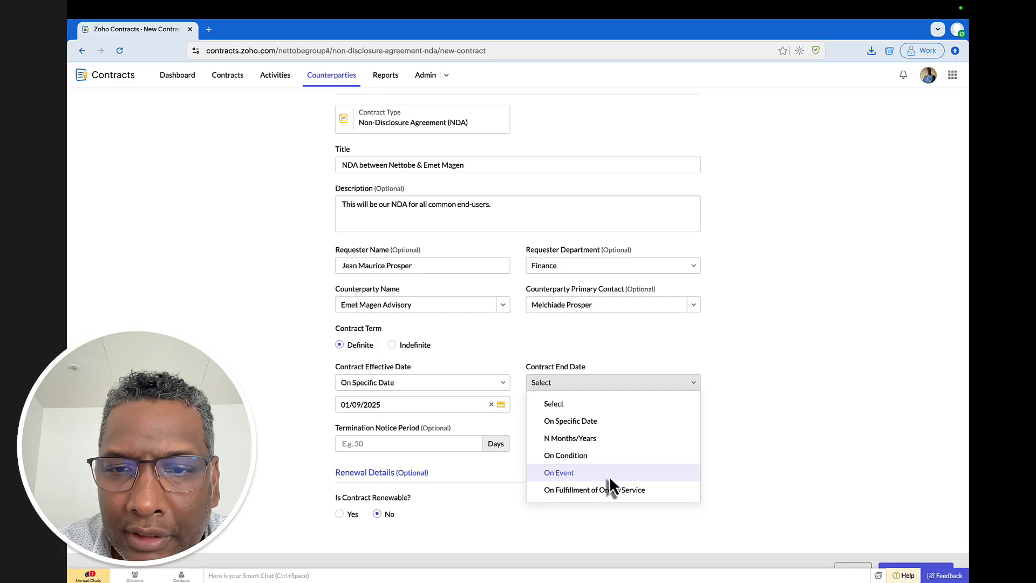
{"action": "left_click", "coordinate": [600, 439]}
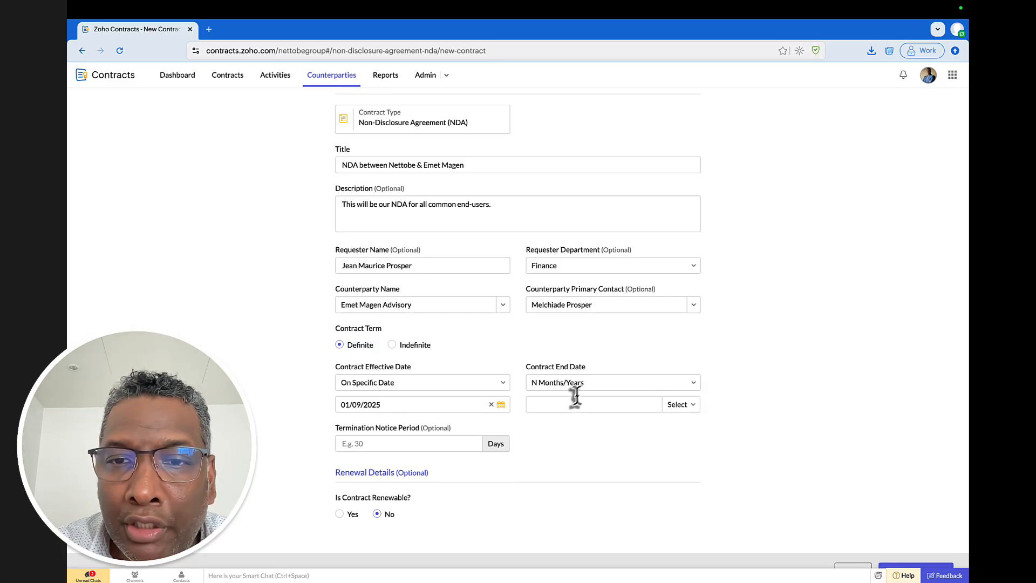
{"action": "left_click", "coordinate": [612, 406]}
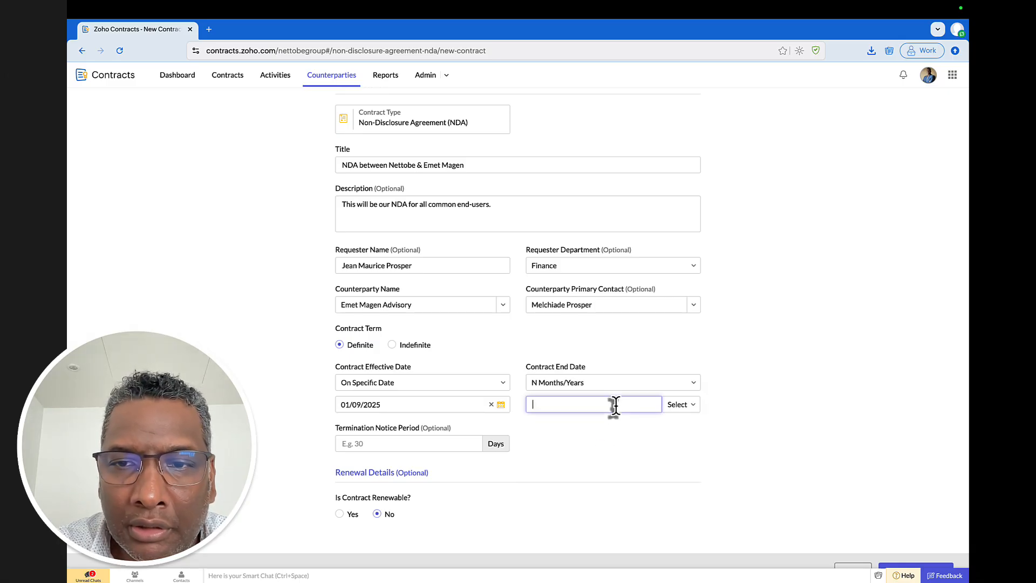
{"action": "left_click", "coordinate": [694, 405]}
{"action": "left_click", "coordinate": [692, 456]}
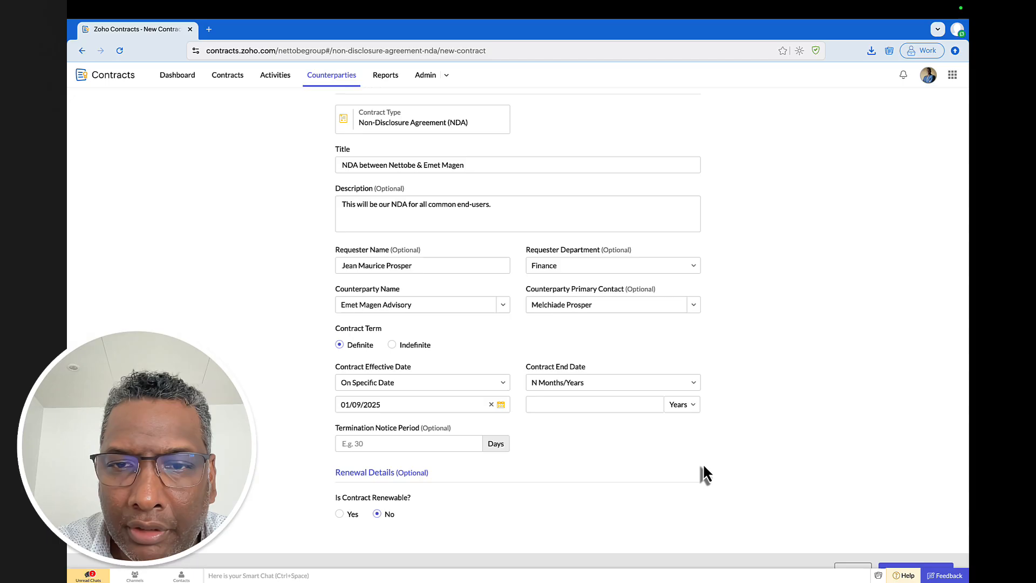
{"action": "left_click", "coordinate": [588, 408]}
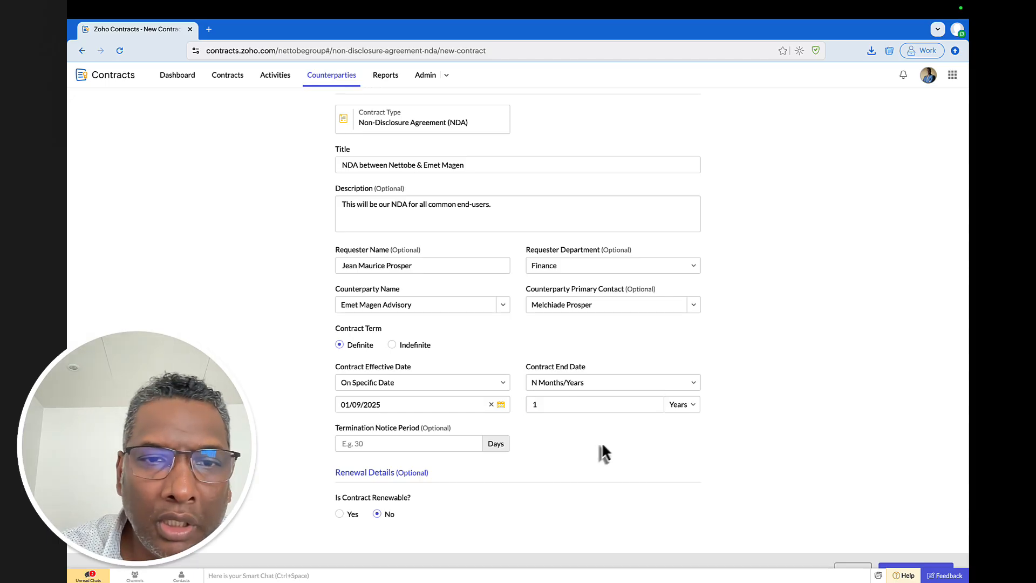
{"action": "left_click", "coordinate": [438, 445]}
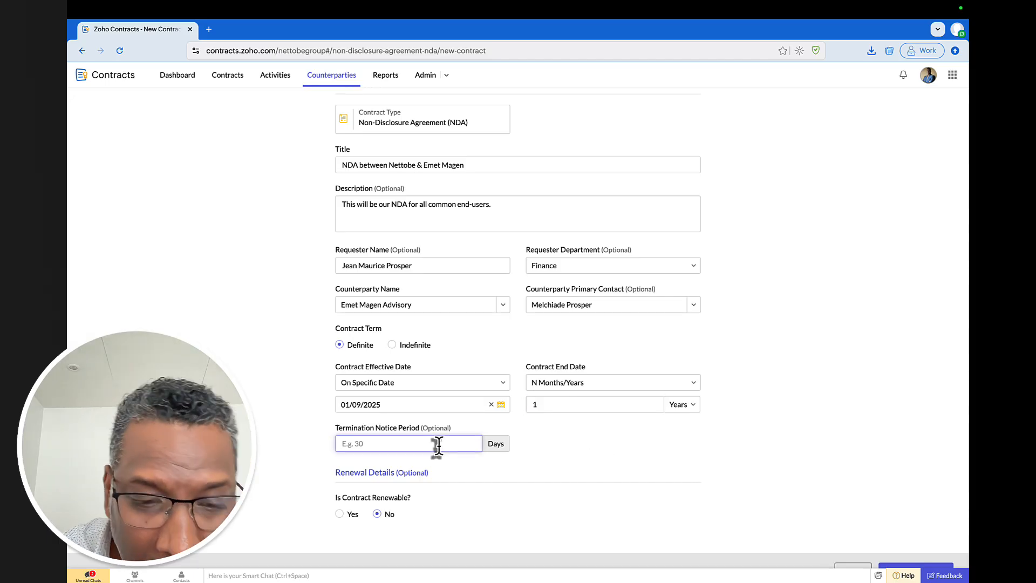
{"action": "type", "text": "45"}
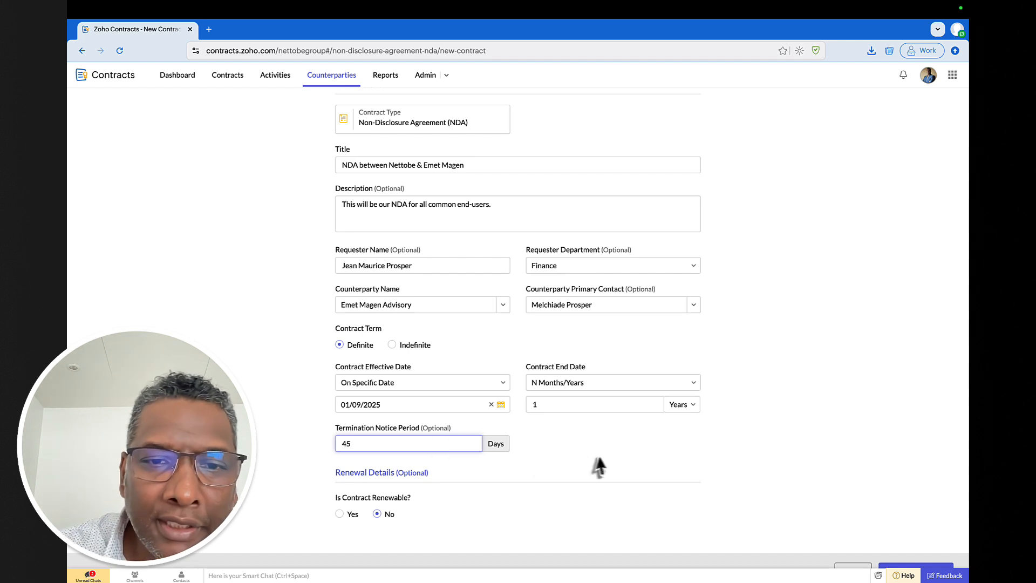
{"action": "left_click", "coordinate": [593, 461]}
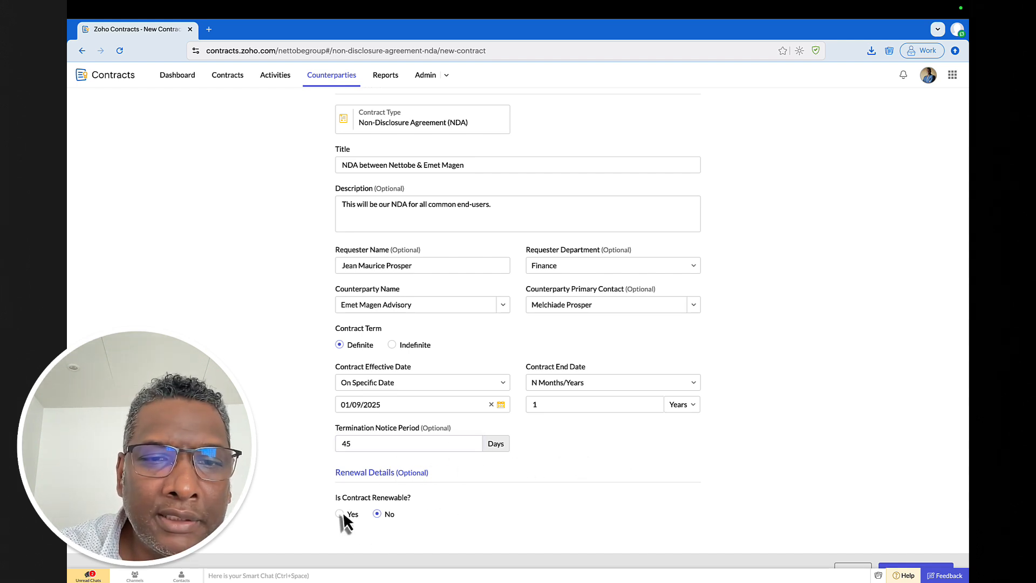
- Make the contract renewable: Manual renewal, 45-day notice period, reminder 15 days before expiration
{"action": "scroll", "coordinate": [558, 507], "scroll_direction": "down", "scroll_amount": 1}
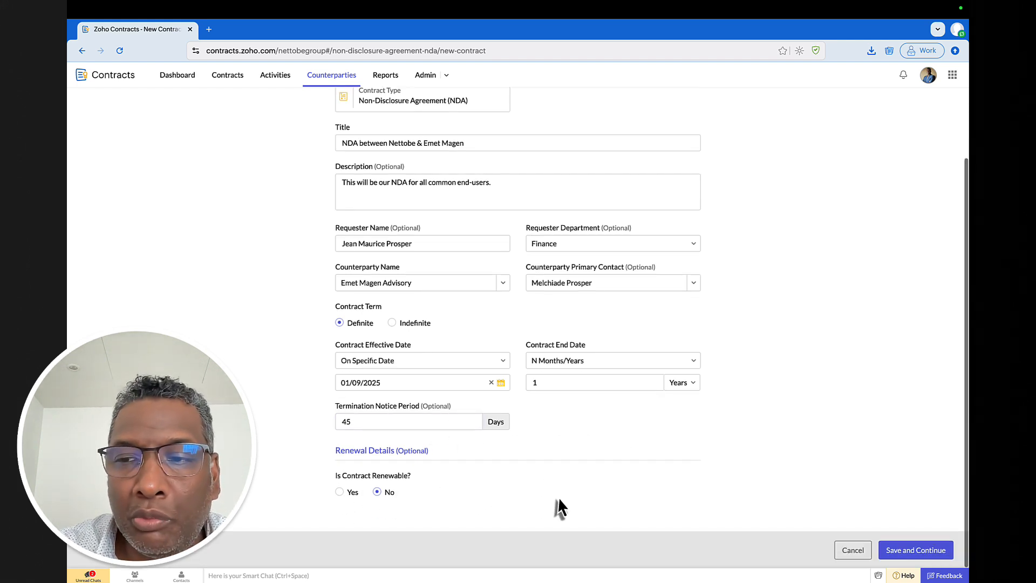
{"action": "left_click", "coordinate": [339, 491]}
{"action": "left_click", "coordinate": [671, 494]}
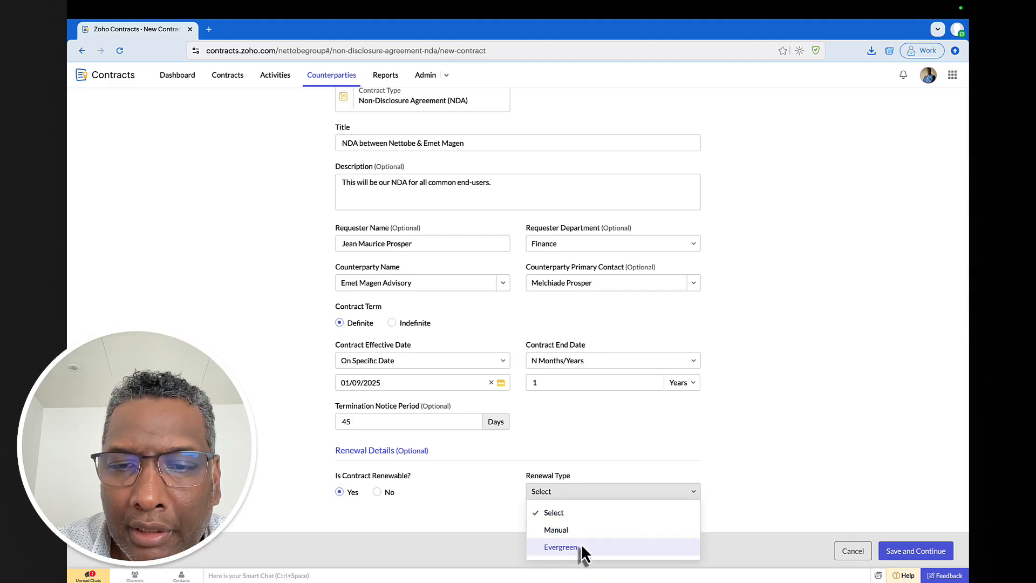
{"action": "left_click", "coordinate": [556, 529]}
{"action": "scroll", "coordinate": [577, 494], "scroll_direction": "down", "scroll_amount": 1}
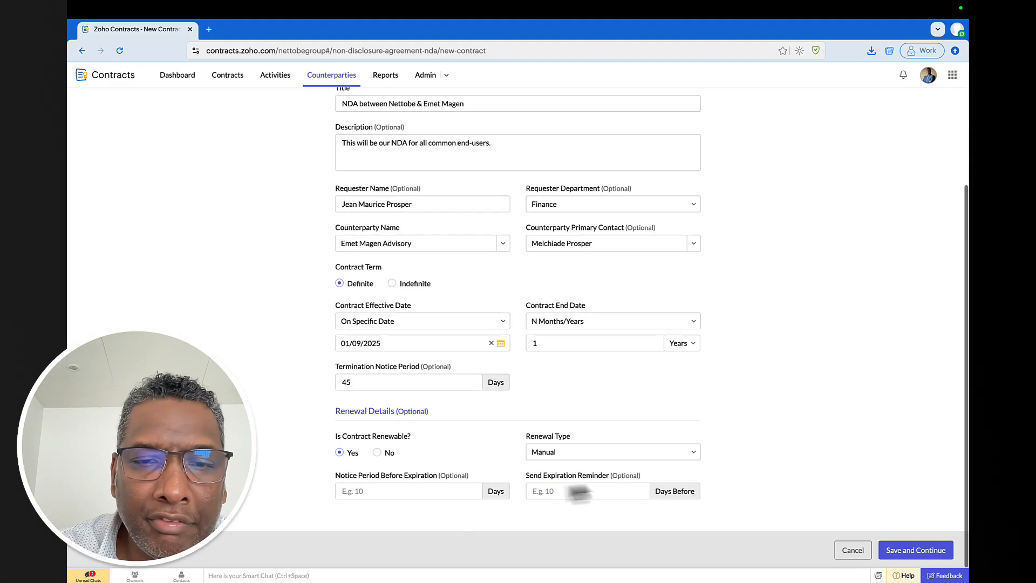
{"action": "left_click", "coordinate": [409, 492]}
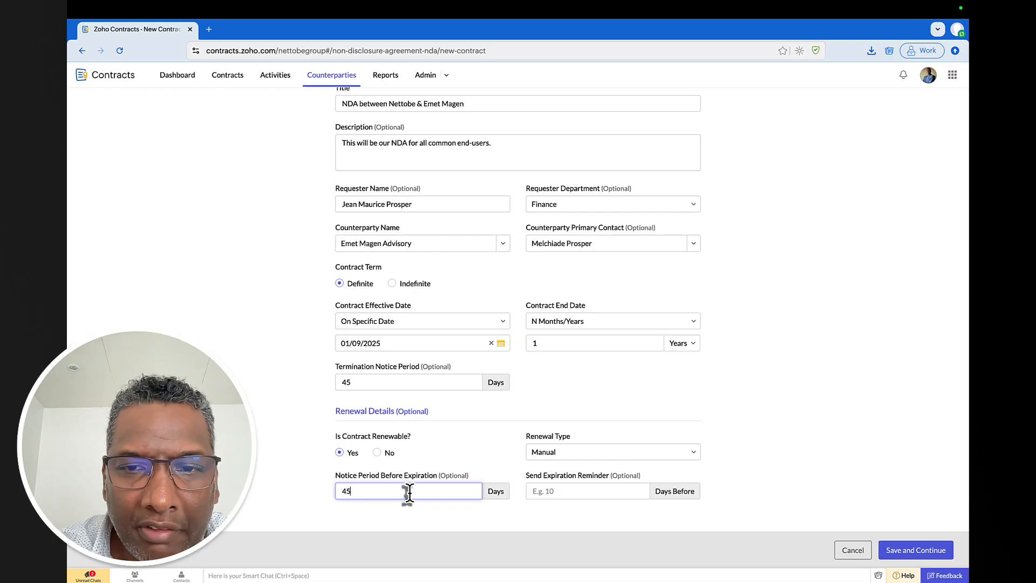
{"action": "left_click", "coordinate": [561, 492]}
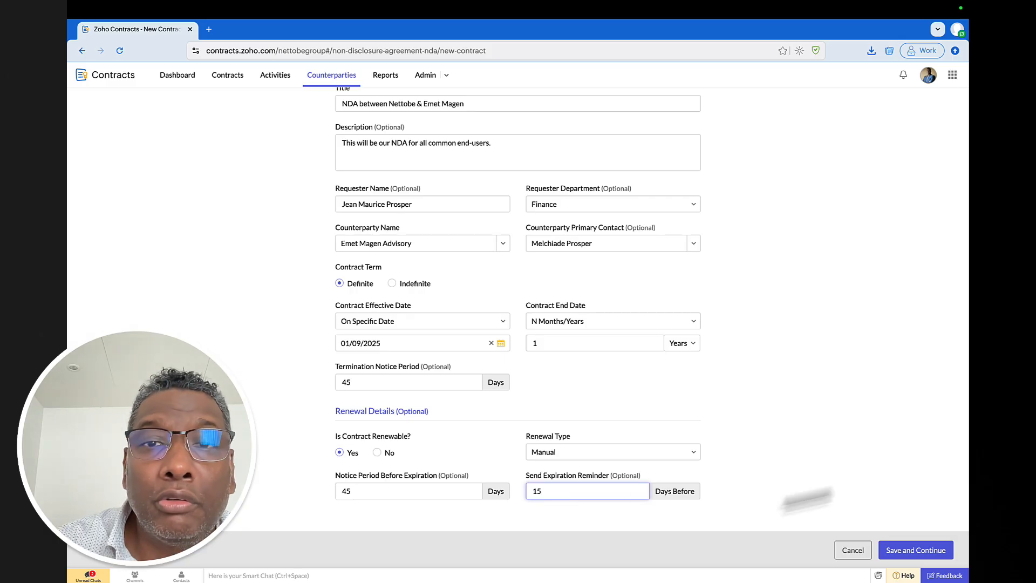
{"action": "left_click", "coordinate": [862, 426]}
- Save and continue to the draft agreement naming Nettobe Group and Emet Magen Advisory
{"action": "left_click", "coordinate": [909, 551]}
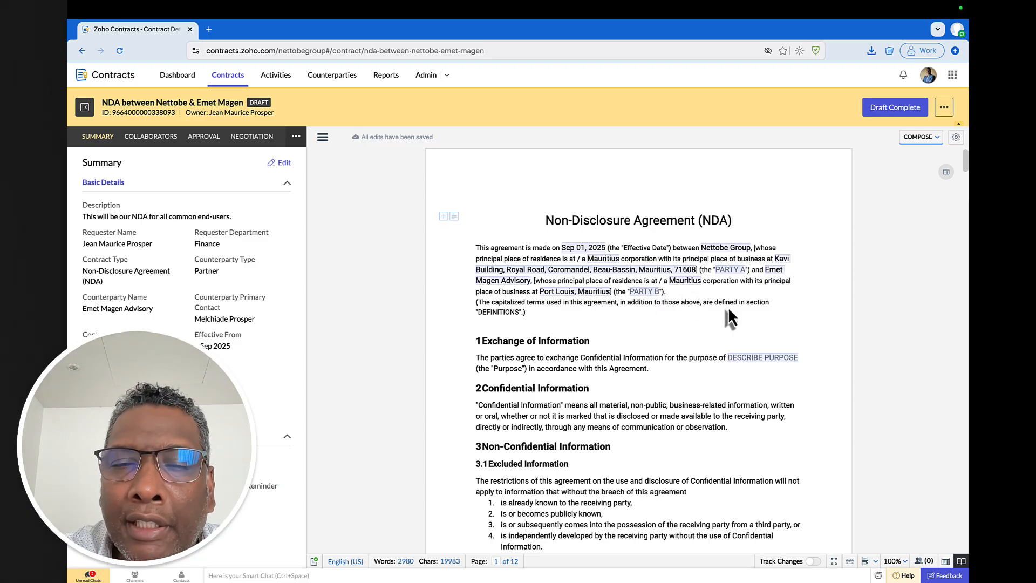
- Insert a blank numbered heading before Exchange of Information, shifting the later section numbers up by one
{"action": "scroll", "coordinate": [696, 310], "scroll_direction": "down", "scroll_amount": 1}
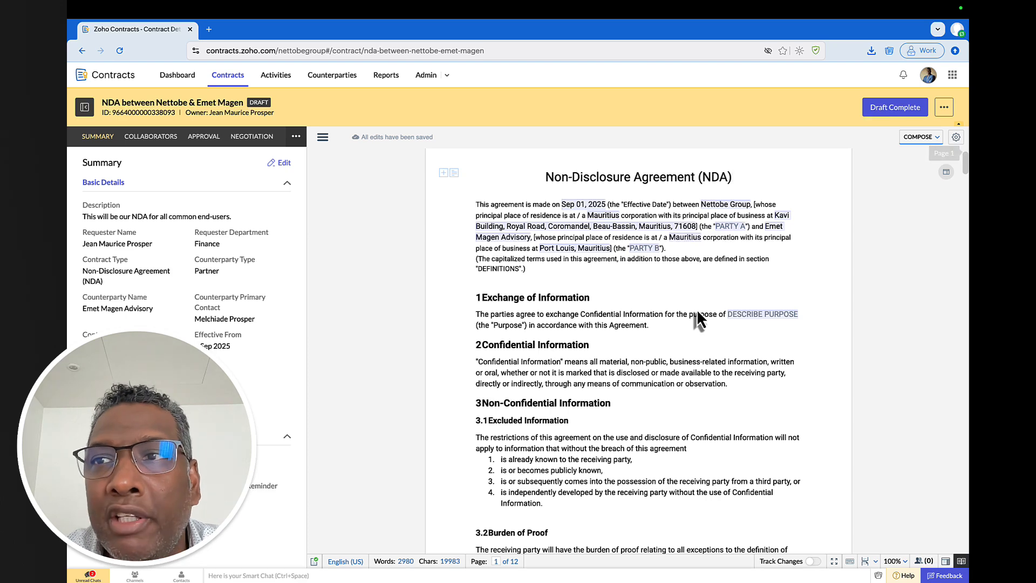
{"action": "scroll", "coordinate": [663, 291], "scroll_direction": "down", "scroll_amount": 3}
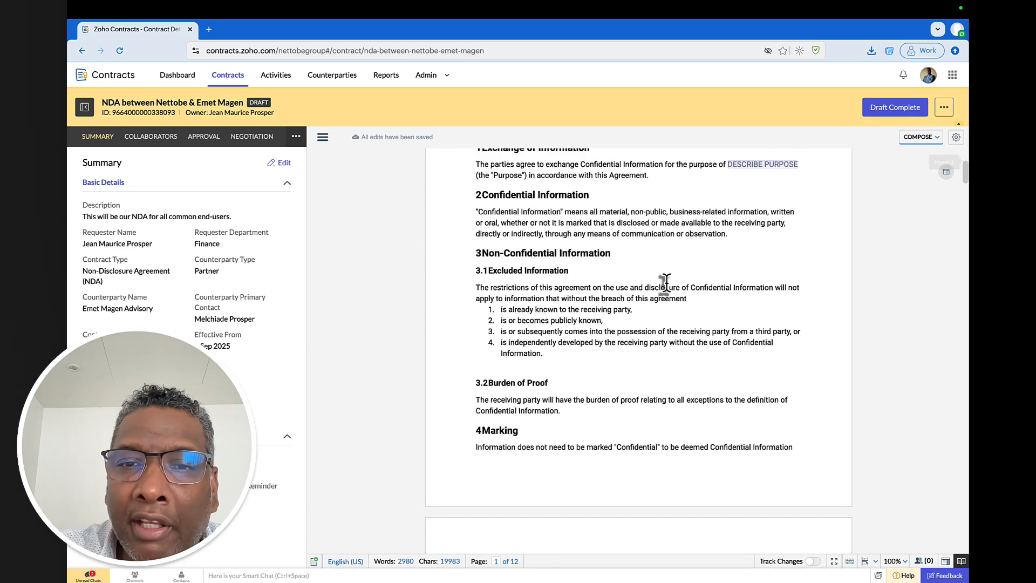
{"action": "scroll", "coordinate": [570, 324], "scroll_direction": "down", "scroll_amount": 3}
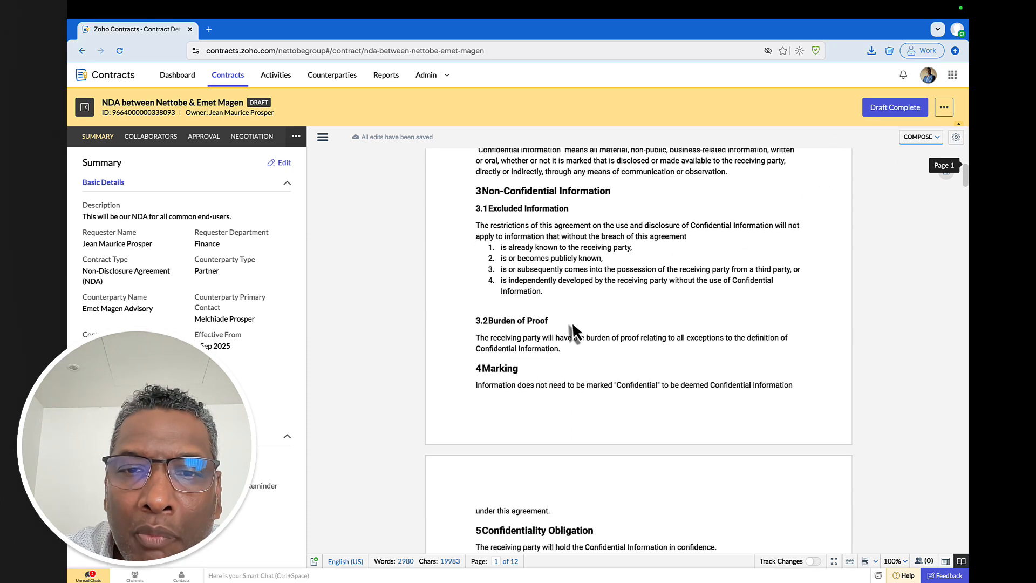
{"action": "scroll", "coordinate": [571, 322], "scroll_direction": "up", "scroll_amount": 1}
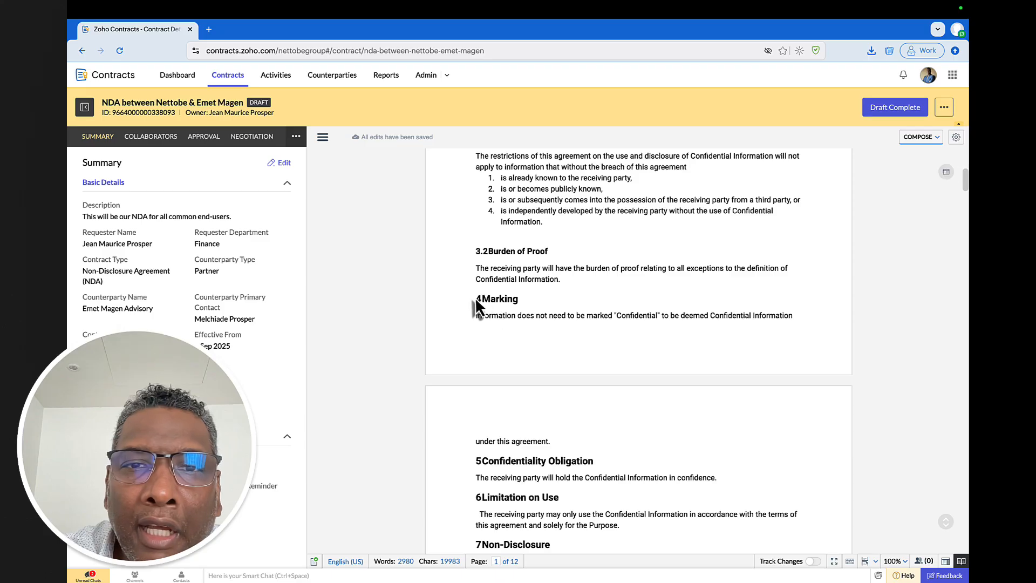
{"action": "left_click", "coordinate": [478, 299]}
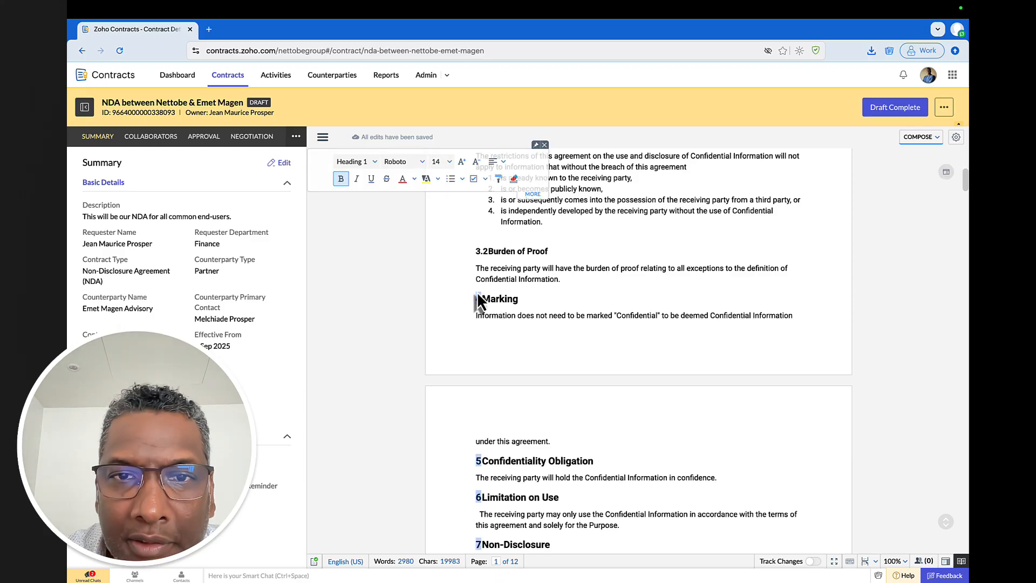
{"action": "left_click", "coordinate": [478, 304]}
{"action": "left_click", "coordinate": [476, 299]}
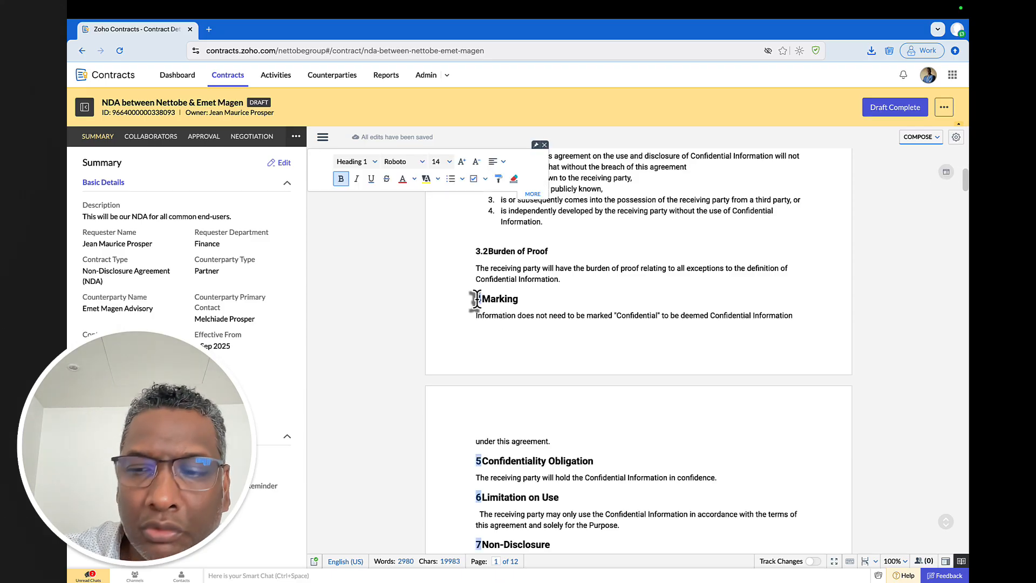
{"action": "key", "text": "Right"}
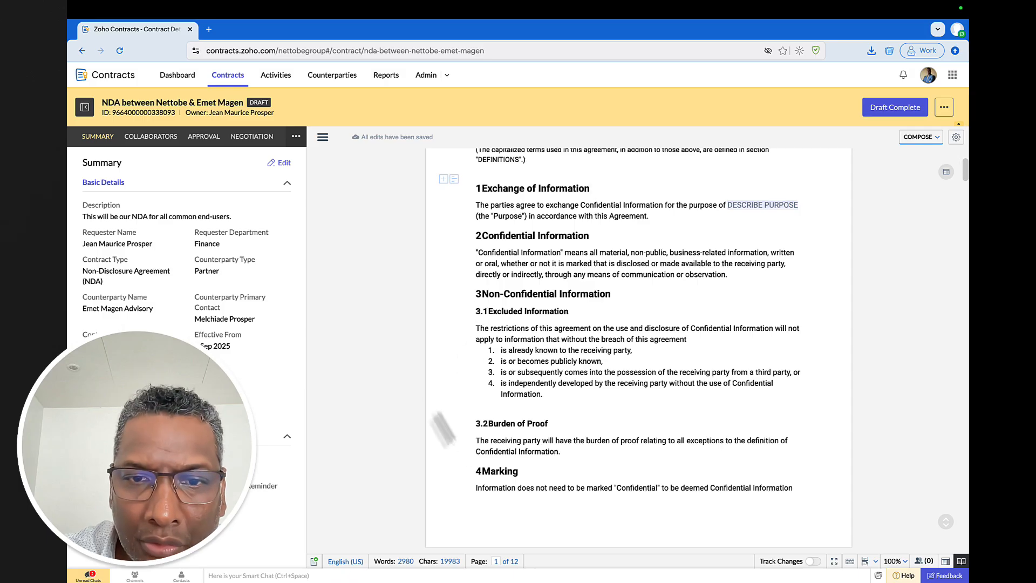
{"action": "left_click", "coordinate": [477, 469]}
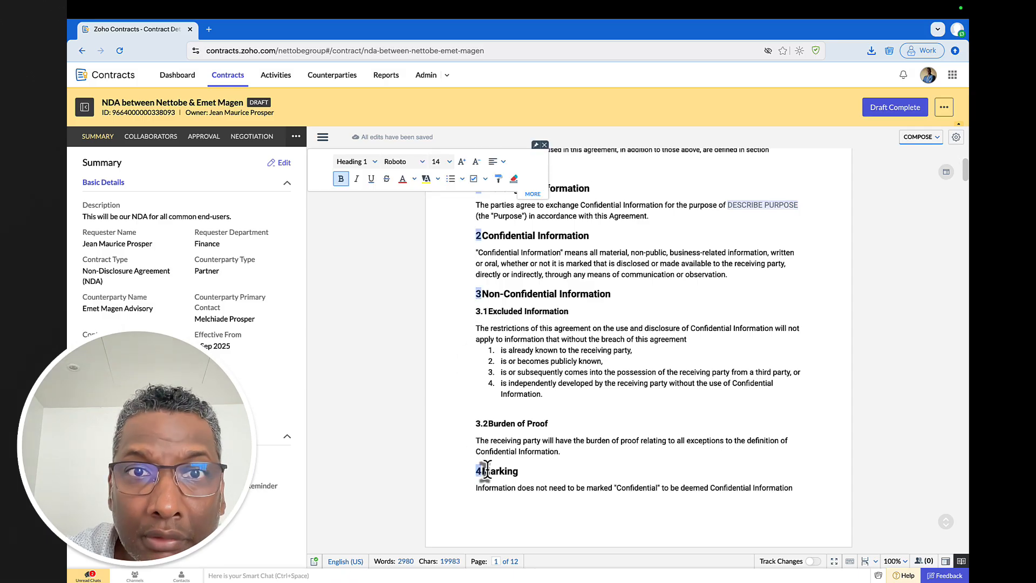
{"action": "key", "text": "Return"}
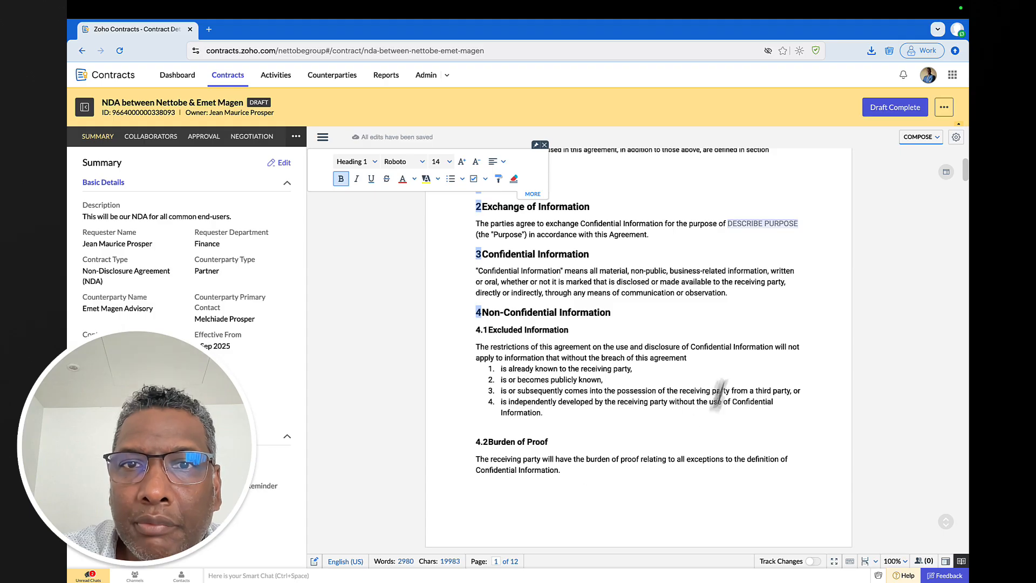
{"action": "left_click", "coordinate": [725, 371]}
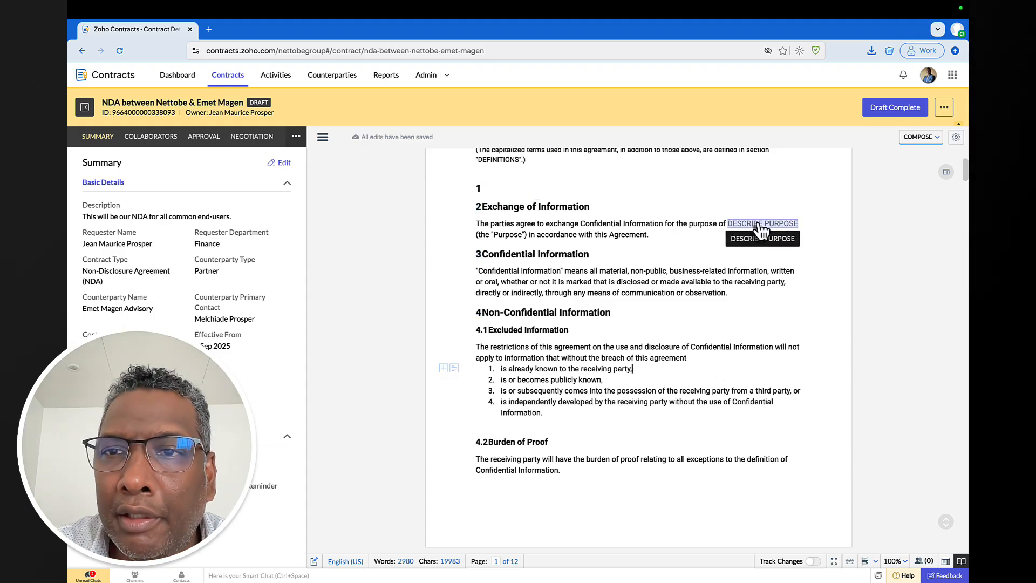
{"action": "scroll", "coordinate": [761, 229], "scroll_direction": "up", "scroll_amount": 3}
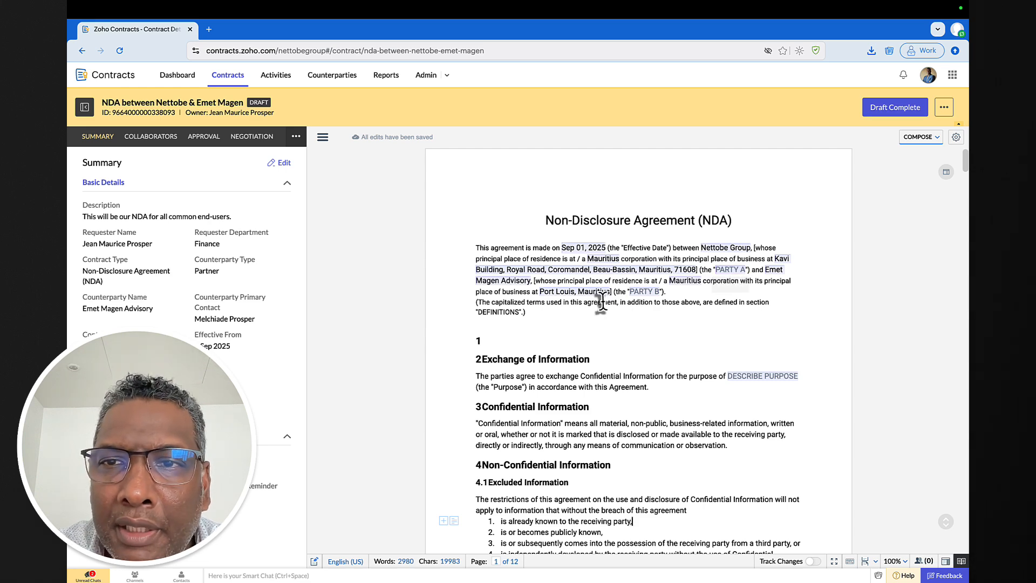
{"action": "scroll", "coordinate": [632, 367], "scroll_direction": "down", "scroll_amount": 1}
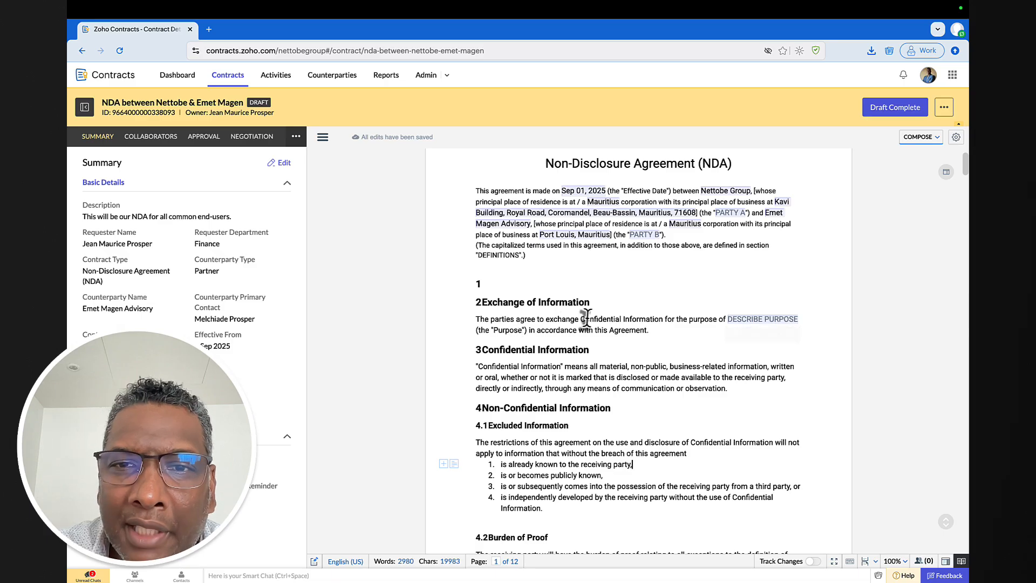
- Delete the DESCRIBE PURPOSE field's pre-filled value in its Field Properties
{"action": "left_click", "coordinate": [755, 319]}
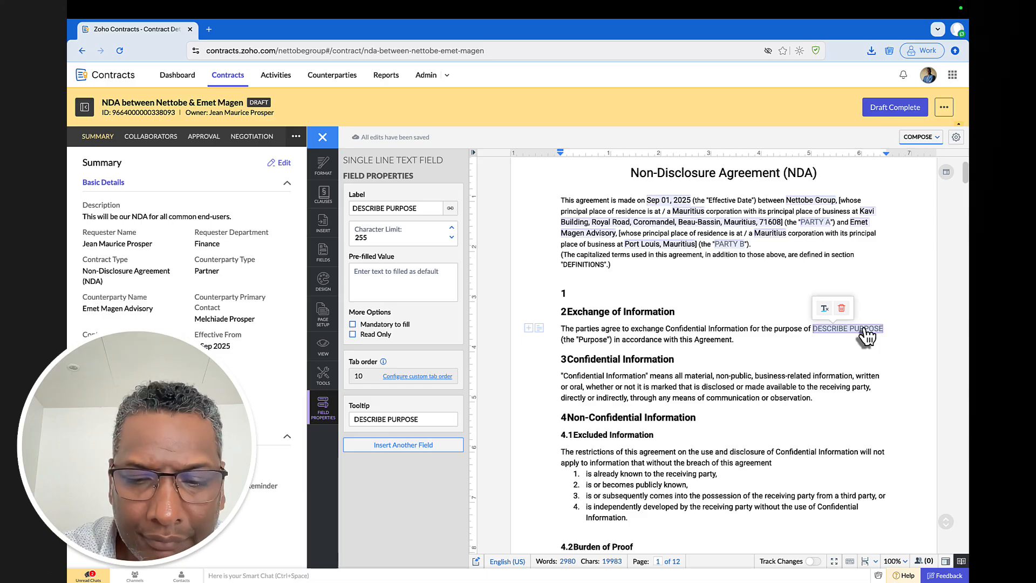
{"action": "type", "text": "Z"}
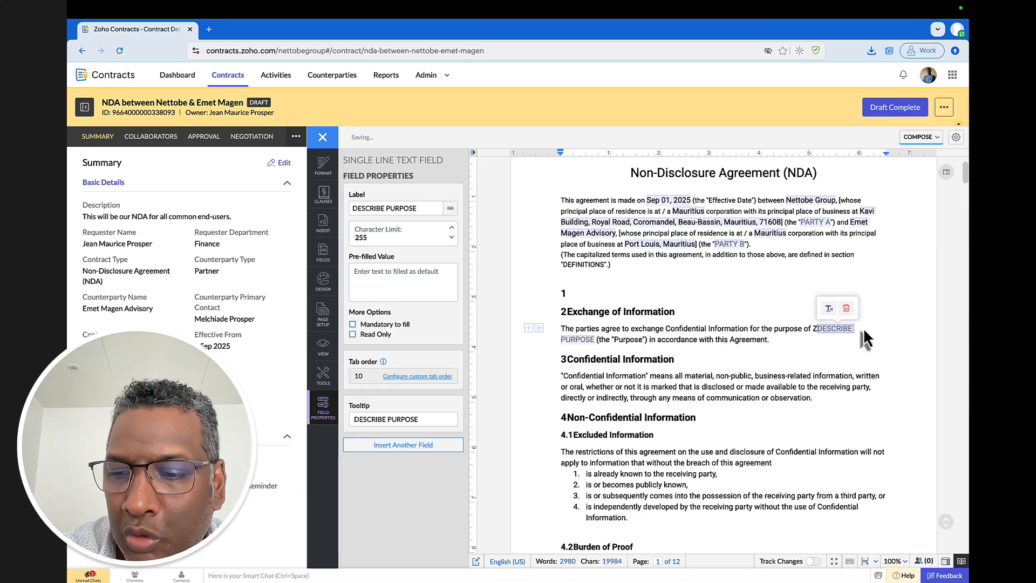
{"action": "key", "text": "BackSpace"}
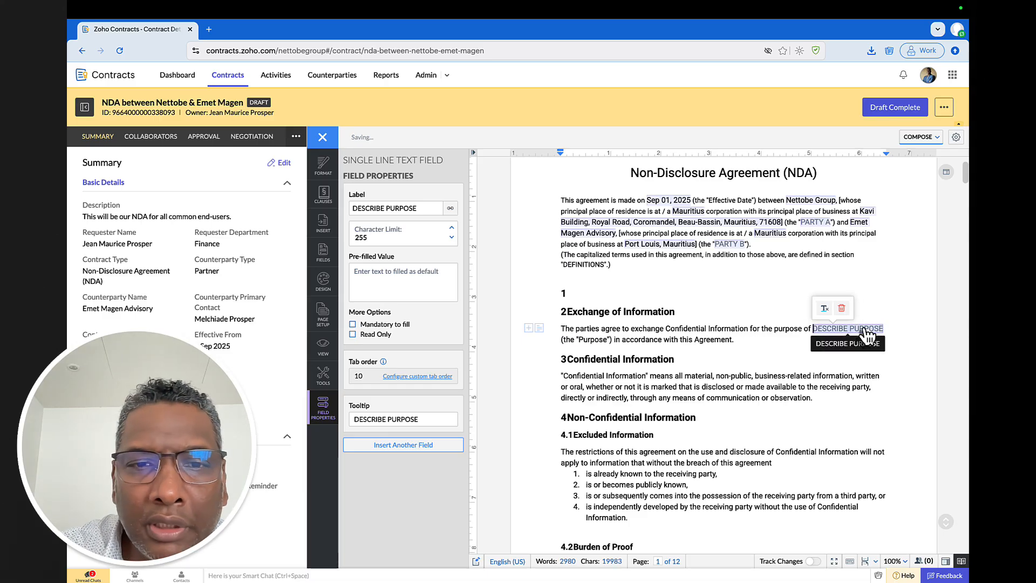
{"action": "left_click", "coordinate": [398, 272]}
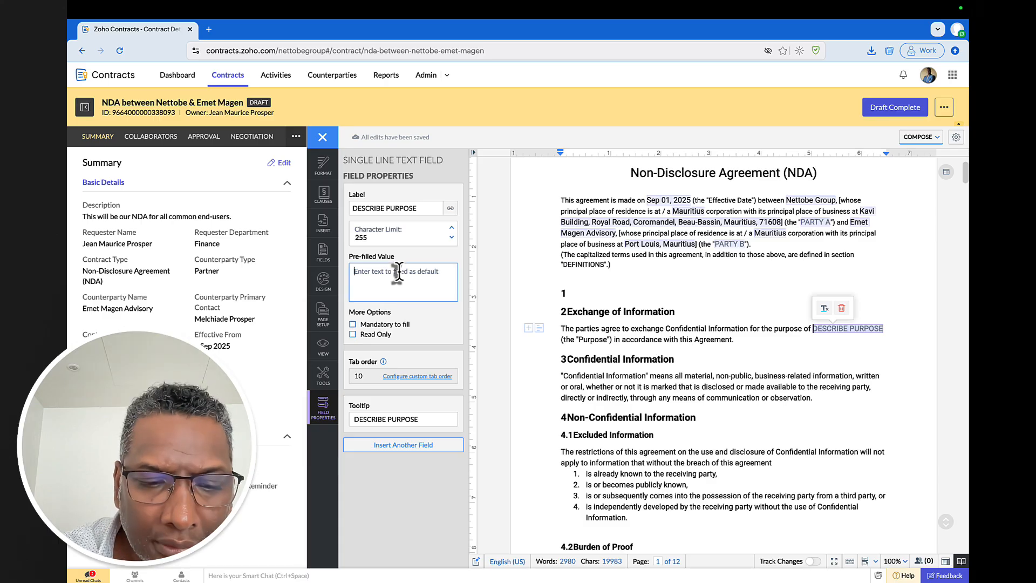
{"action": "type", "text": "Zoho"}
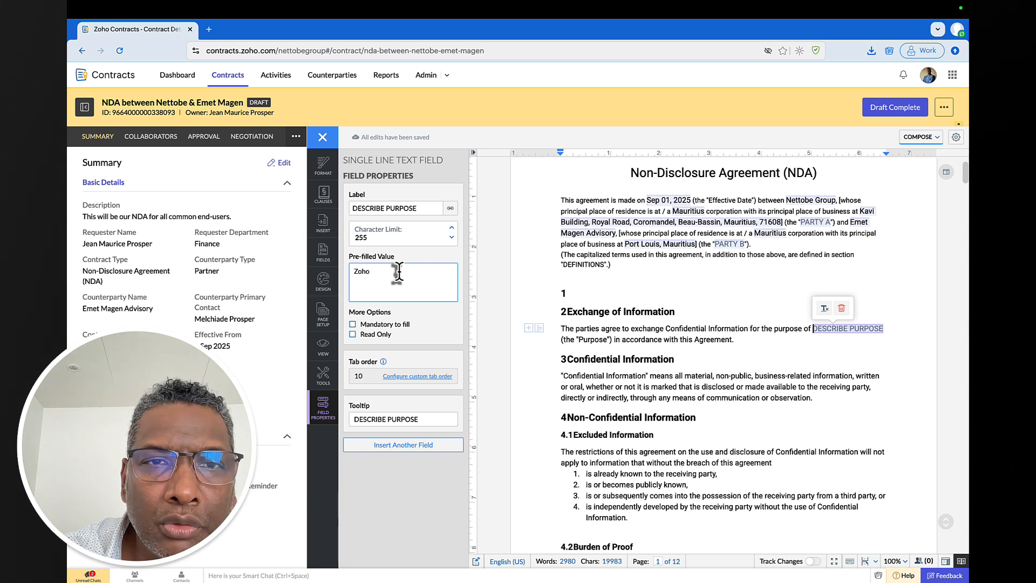
{"action": "key", "text": "BackSpace"}
{"action": "key", "text": "BackSpace"}
{"action": "key", "text": "BackSpace"}
{"action": "key", "text": "BackSpace"}
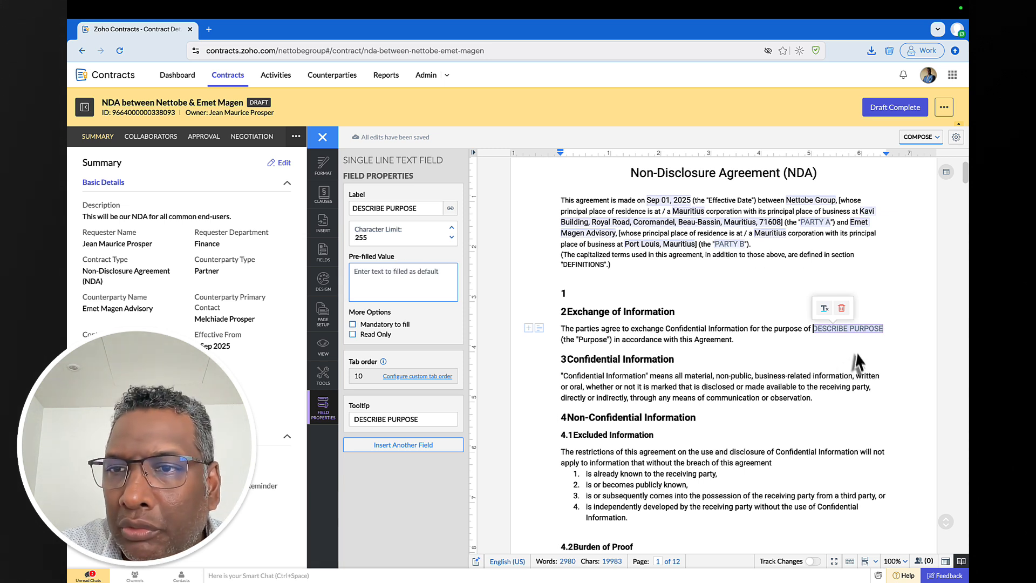
{"action": "left_click", "coordinate": [852, 334]}
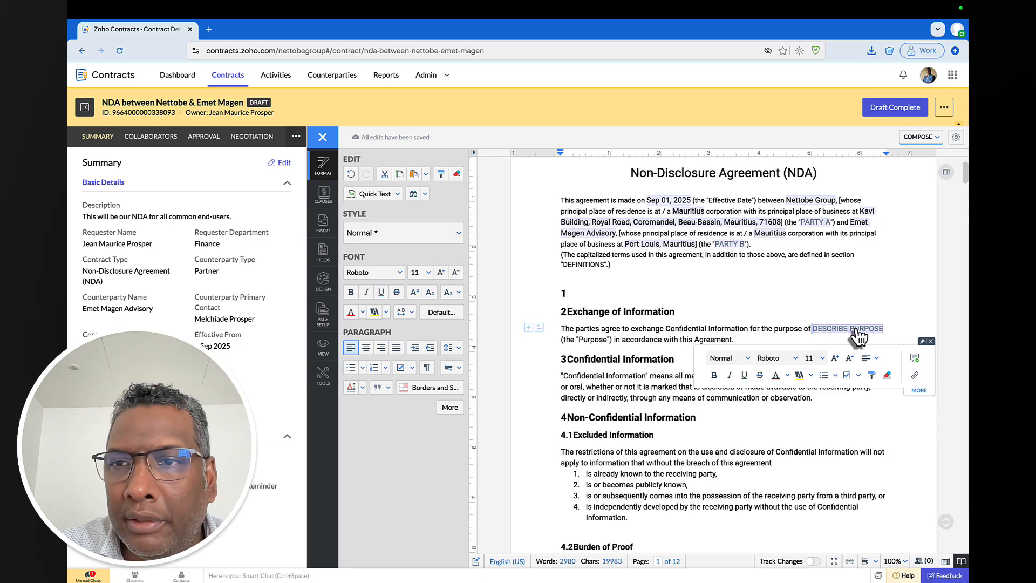
{"action": "left_click", "coordinate": [857, 335]}
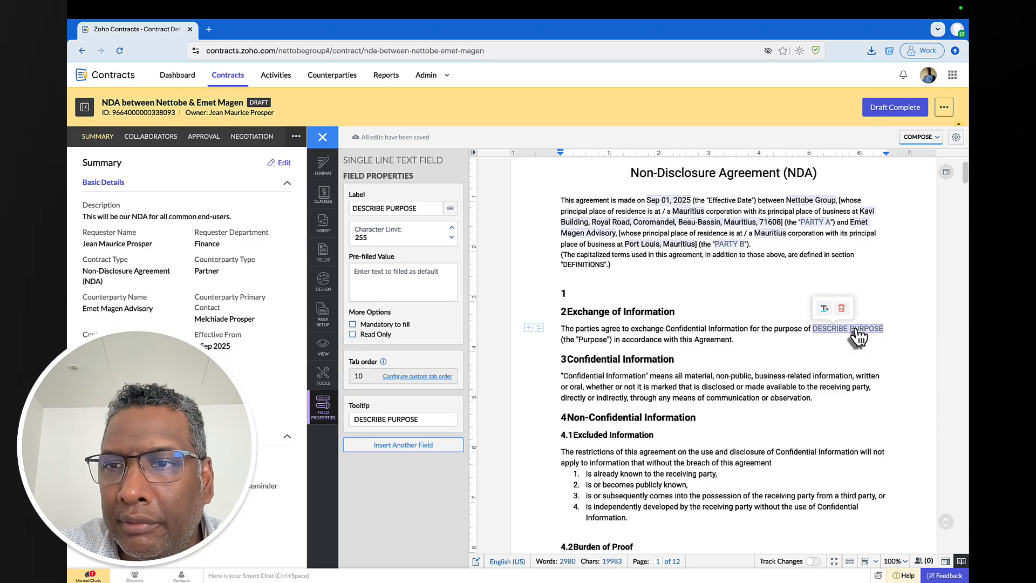
{"action": "left_click", "coordinate": [434, 419]}
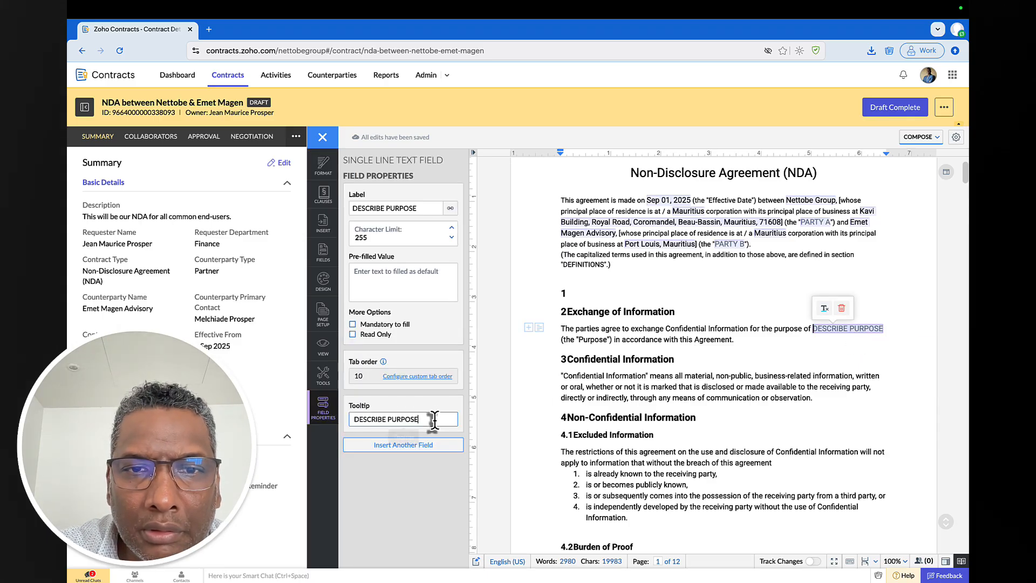
- Type 'Business Analysis requirement' into the clause just before the purpose field
{"action": "left_click", "coordinate": [827, 327]}
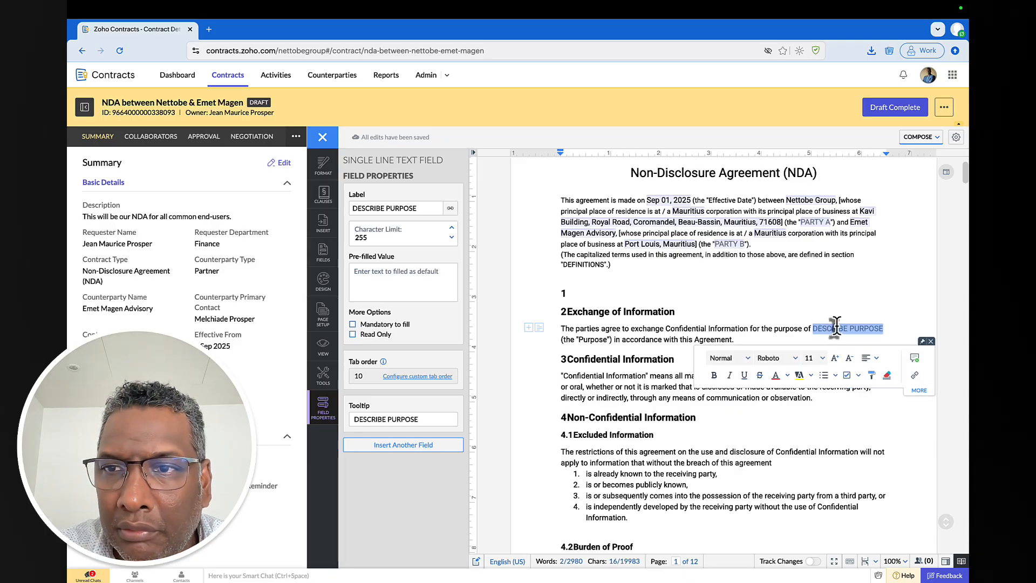
{"action": "left_click", "coordinate": [838, 331]}
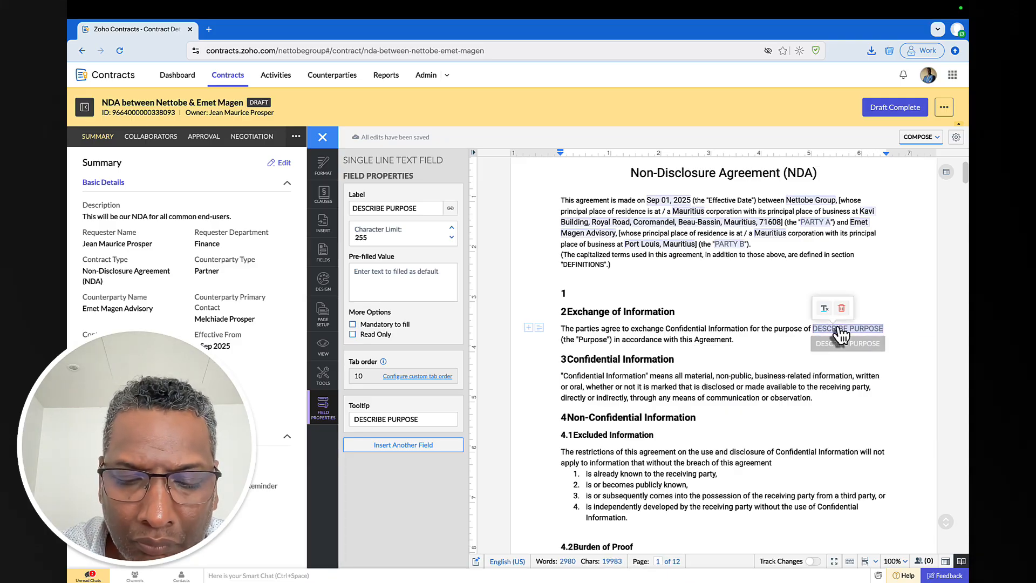
{"action": "type", "text": "Business "}
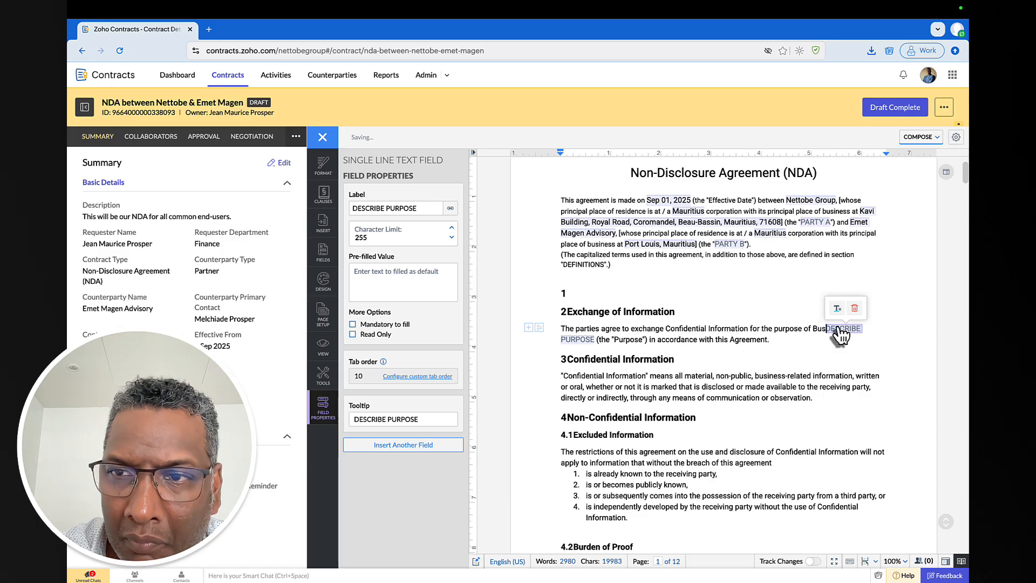
{"action": "type", "text": "Analysis"}
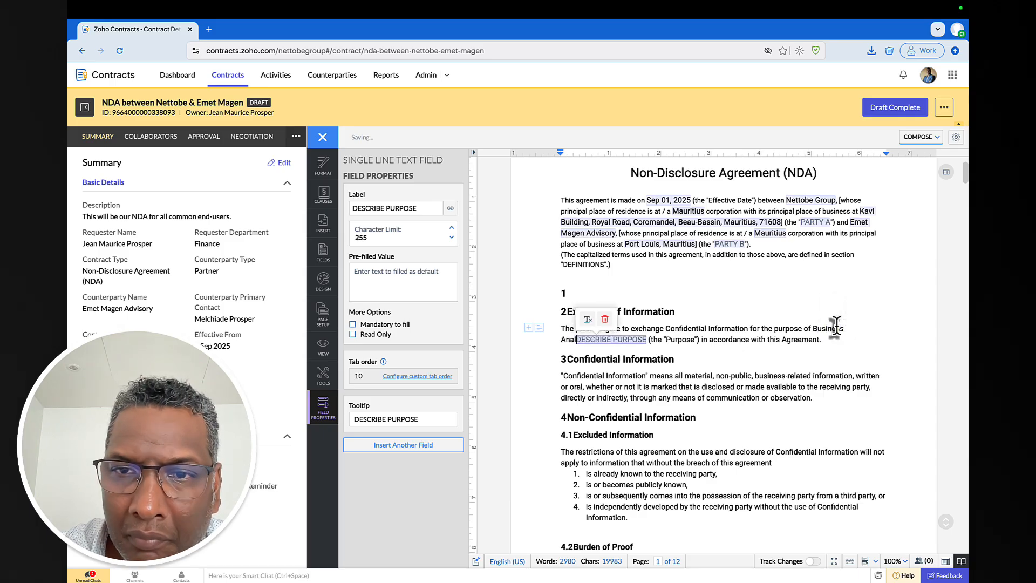
{"action": "type", "text": " requirme"}
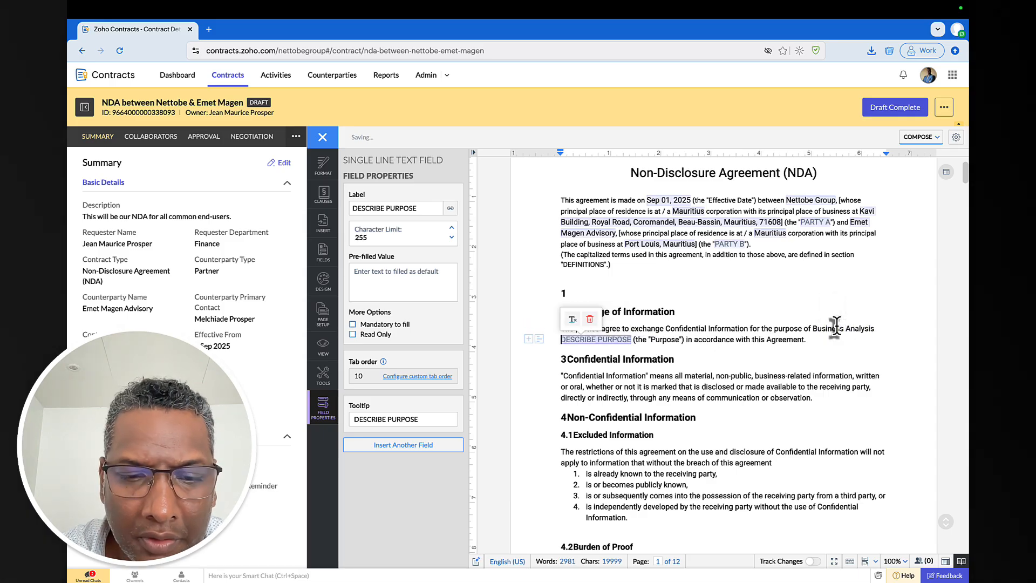
{"action": "key", "text": "BackSpace"}
{"action": "key", "text": "BackSpace"}
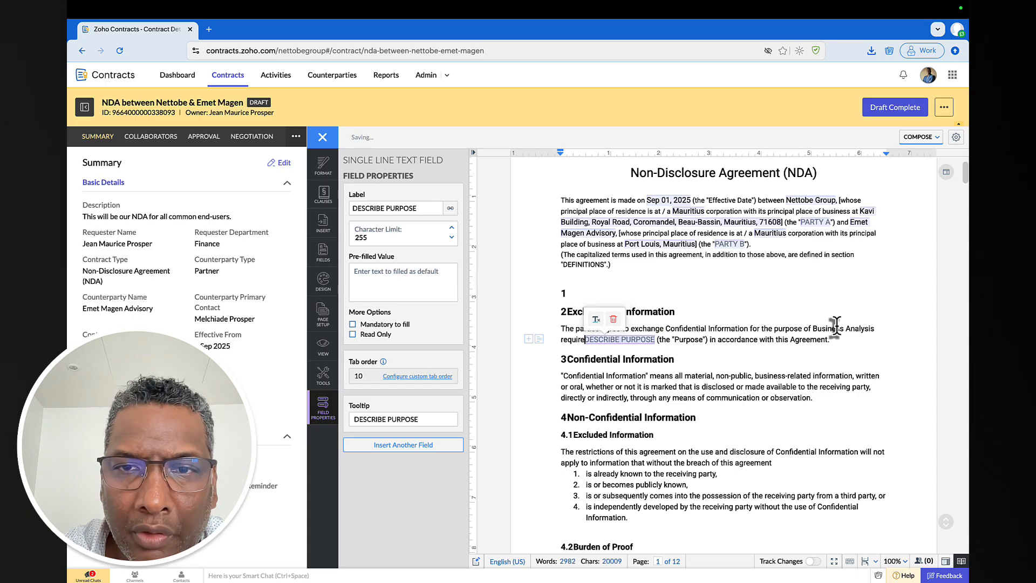
{"action": "type", "text": "ement"}
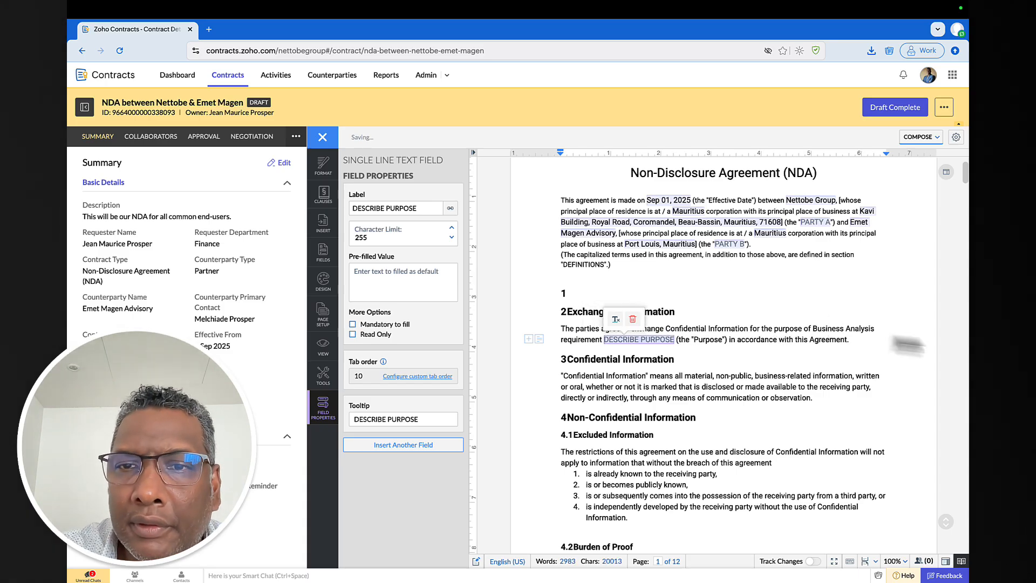
{"action": "left_click", "coordinate": [765, 357]}
{"action": "scroll", "coordinate": [764, 350], "scroll_direction": "down", "scroll_amount": 10}
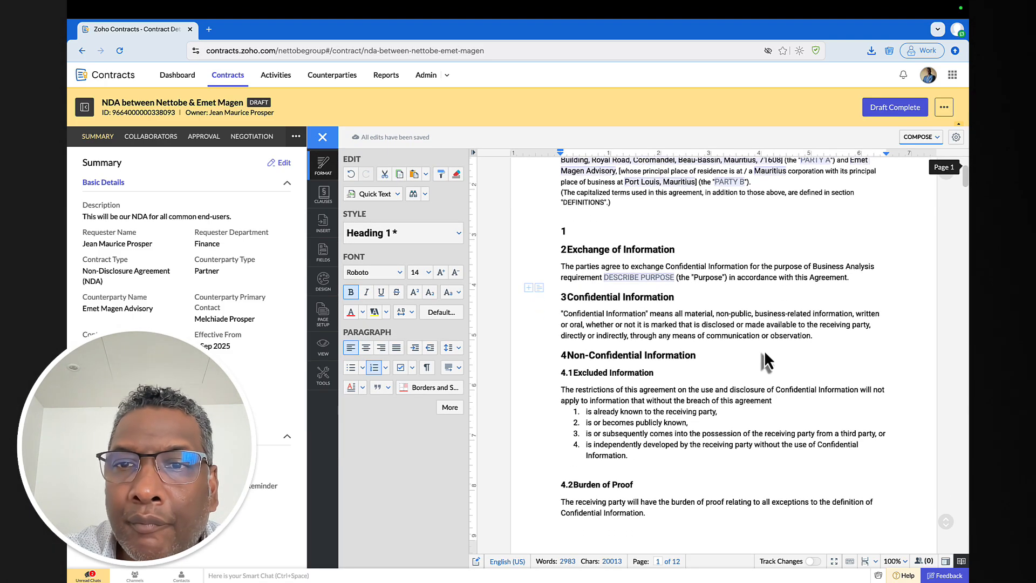
{"action": "scroll", "coordinate": [759, 346], "scroll_direction": "down", "scroll_amount": 8}
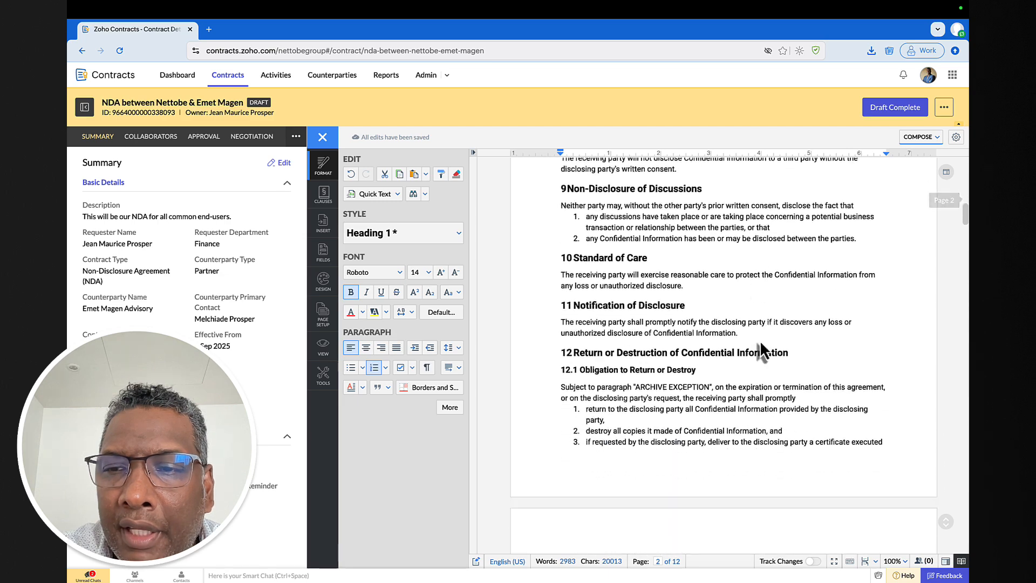
{"action": "scroll", "coordinate": [755, 339], "scroll_direction": "down", "scroll_amount": 1}
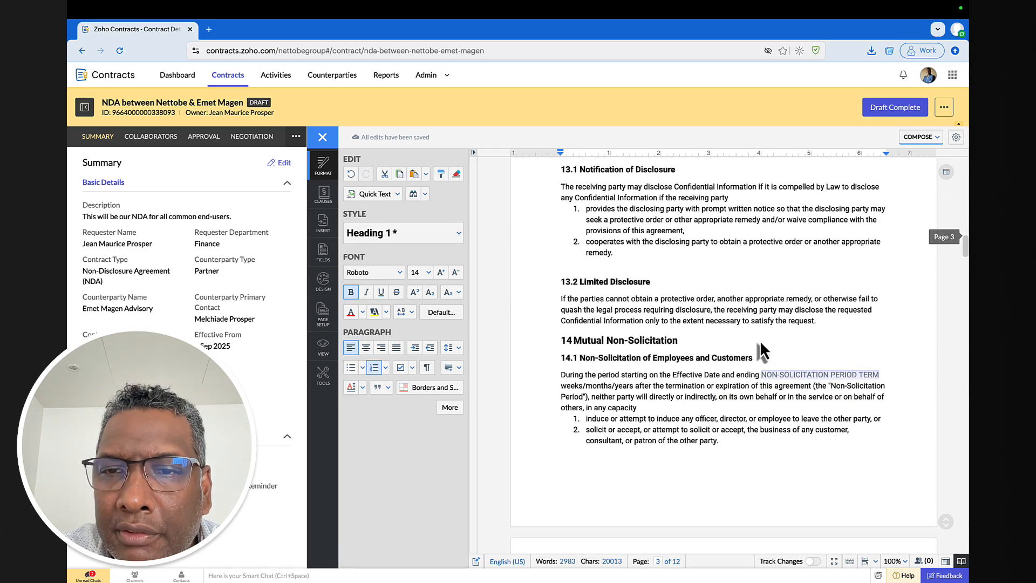
{"action": "left_click", "coordinate": [802, 376]}
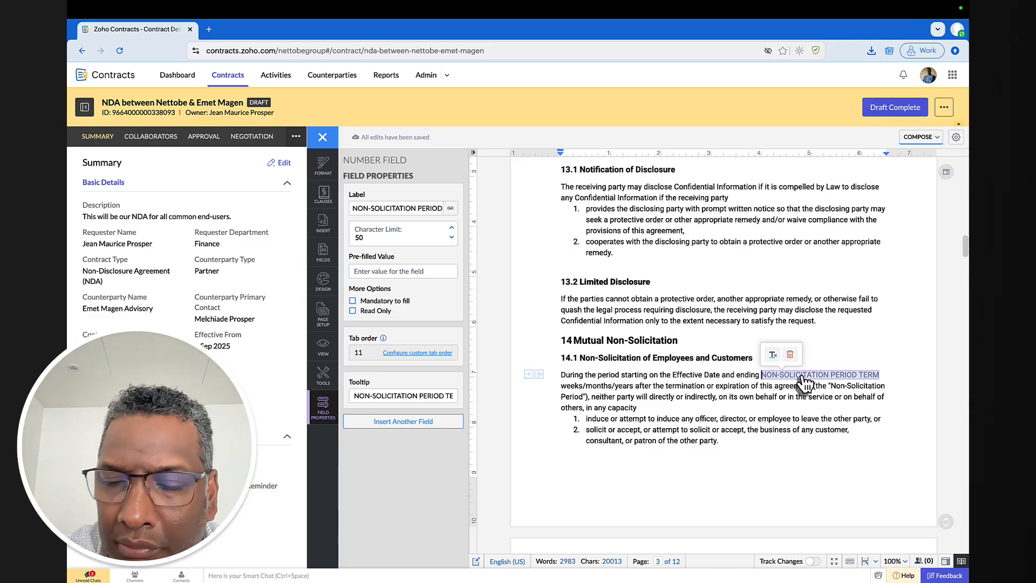
{"action": "scroll", "coordinate": [750, 388], "scroll_direction": "down", "scroll_amount": 10}
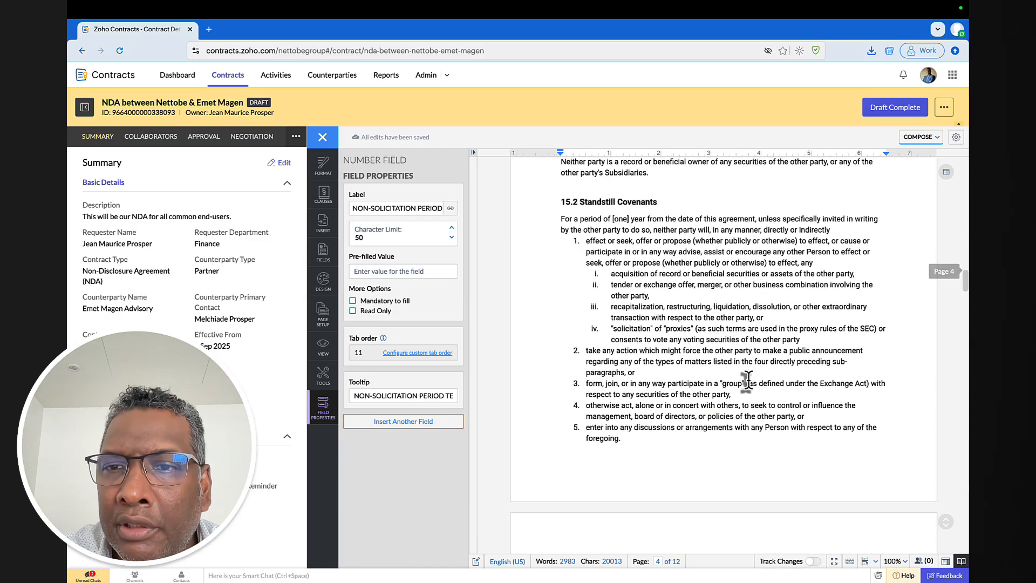
{"action": "scroll", "coordinate": [747, 382], "scroll_direction": "down", "scroll_amount": 15}
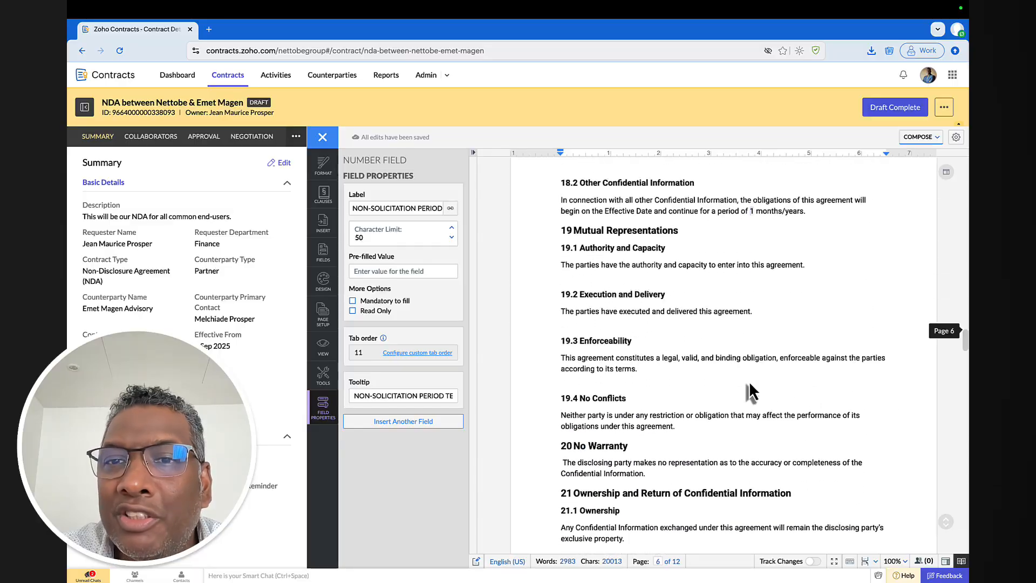
{"action": "scroll", "coordinate": [749, 392], "scroll_direction": "down", "scroll_amount": 15}
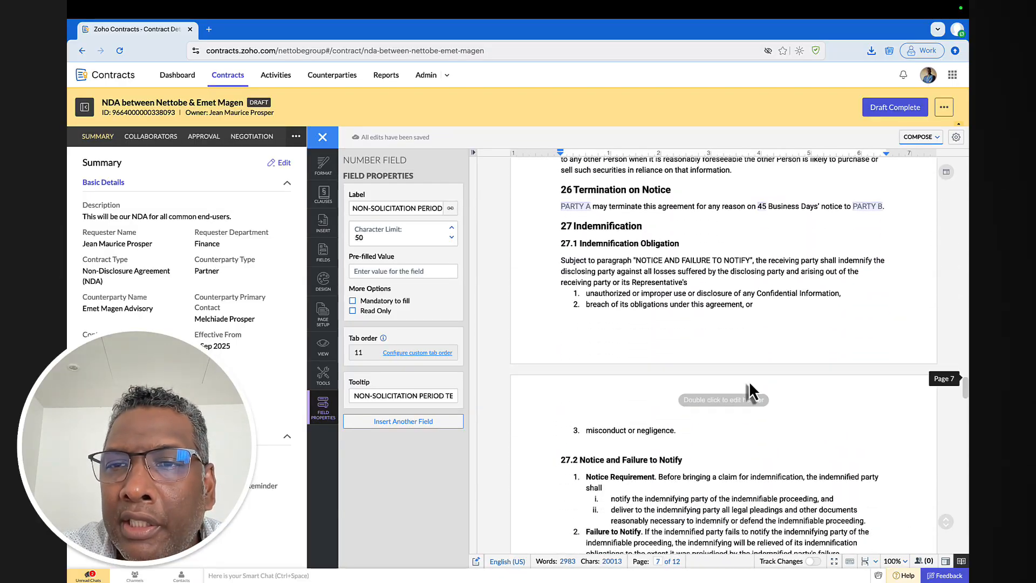
{"action": "scroll", "coordinate": [748, 381], "scroll_direction": "down", "scroll_amount": 5}
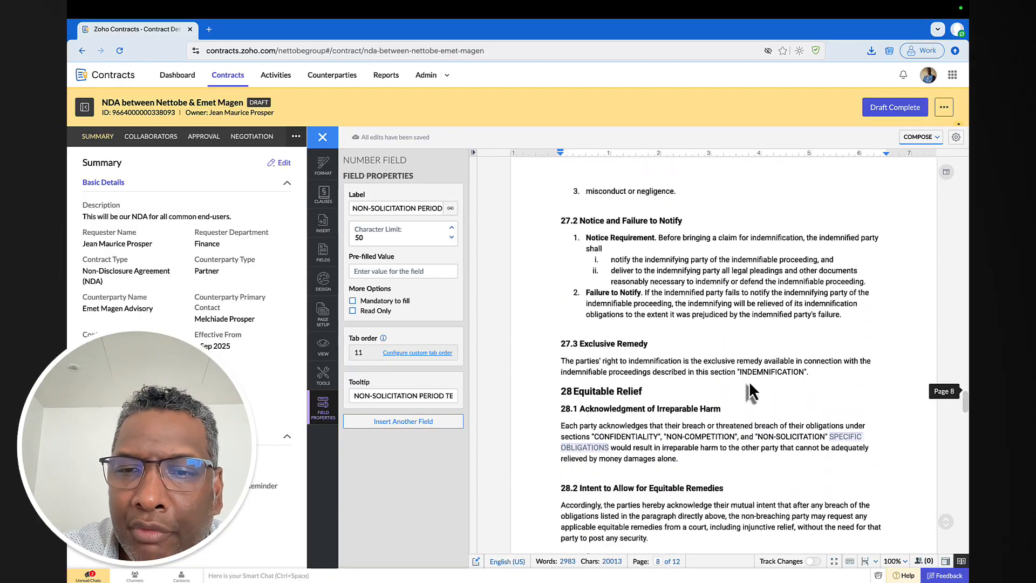
{"action": "scroll", "coordinate": [750, 391], "scroll_direction": "down", "scroll_amount": 15}
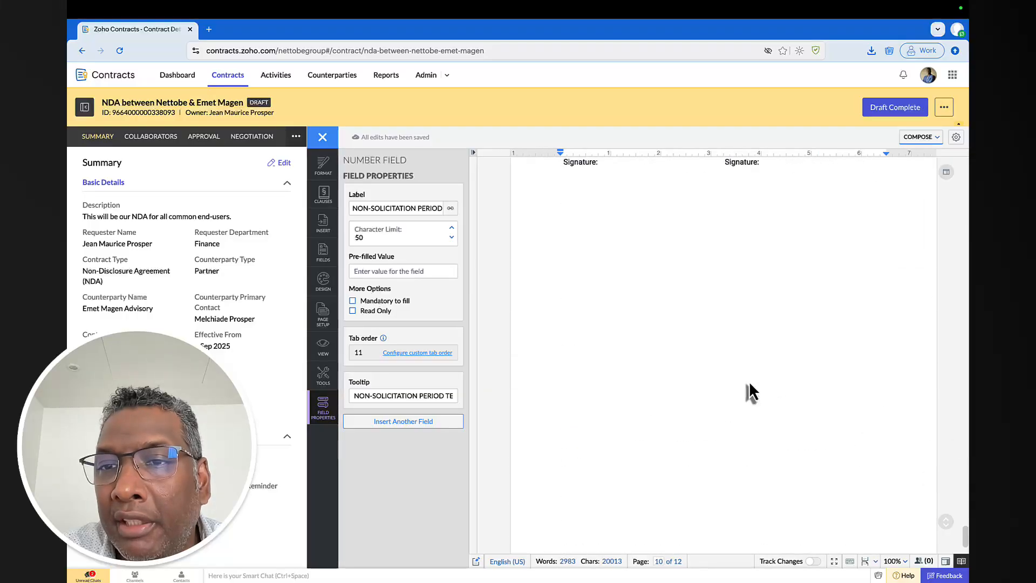
{"action": "scroll", "coordinate": [750, 393], "scroll_direction": "up", "scroll_amount": 4}
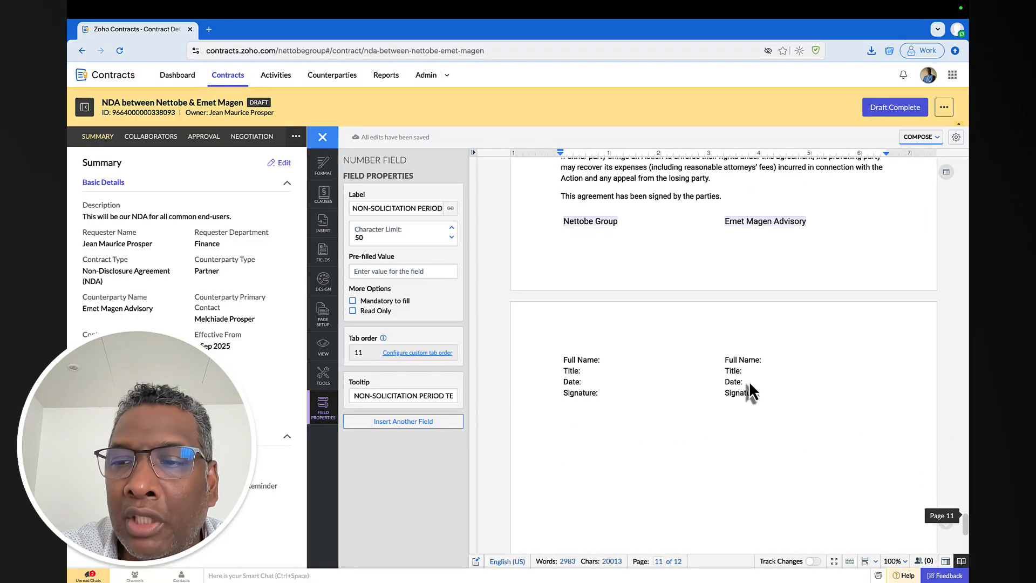
{"action": "scroll", "coordinate": [750, 392], "scroll_direction": "up", "scroll_amount": 1}
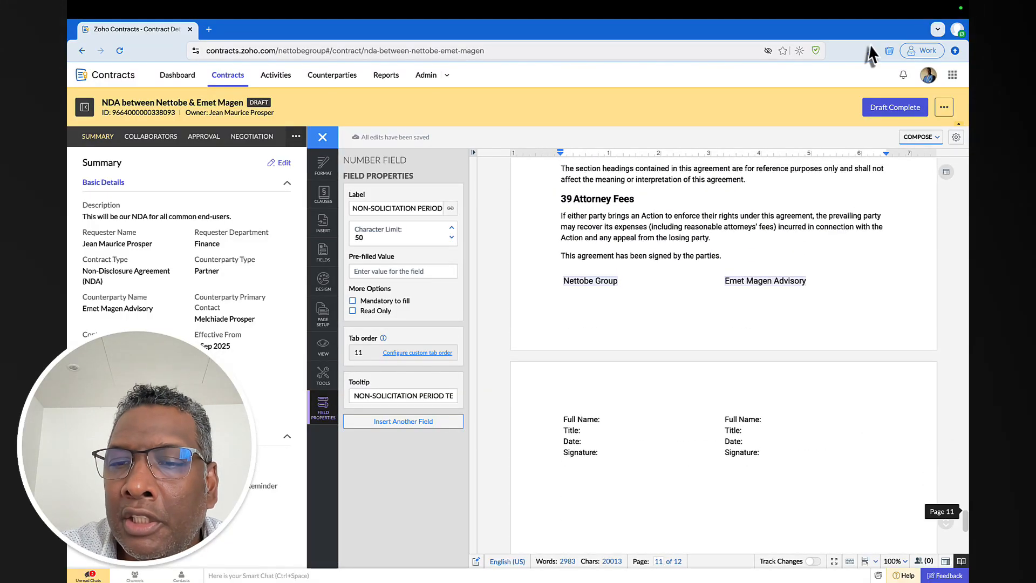
{"action": "left_click", "coordinate": [896, 111]}
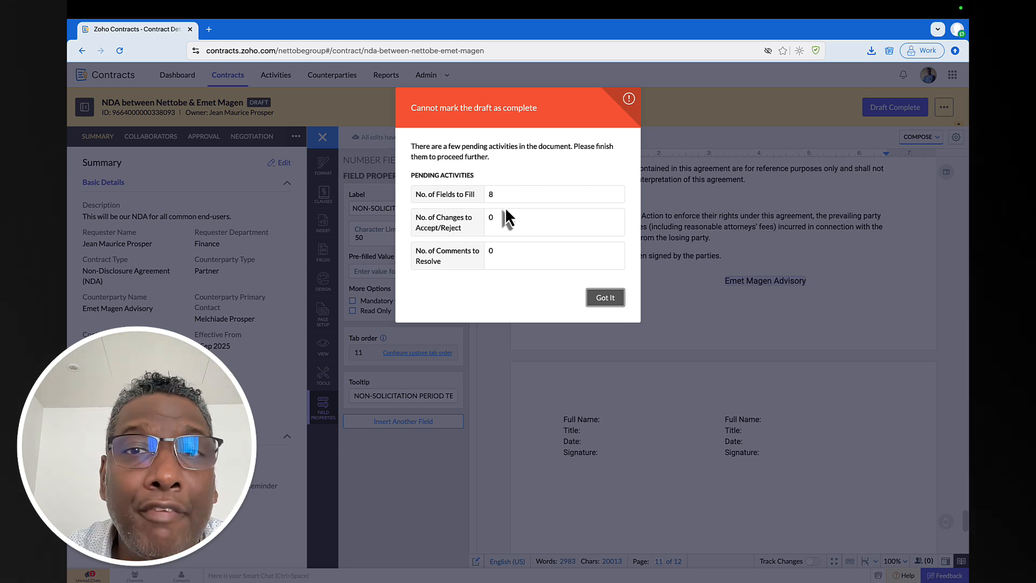
{"action": "left_click", "coordinate": [605, 298]}
{"action": "scroll", "coordinate": [698, 281], "scroll_direction": "up", "scroll_amount": 20}
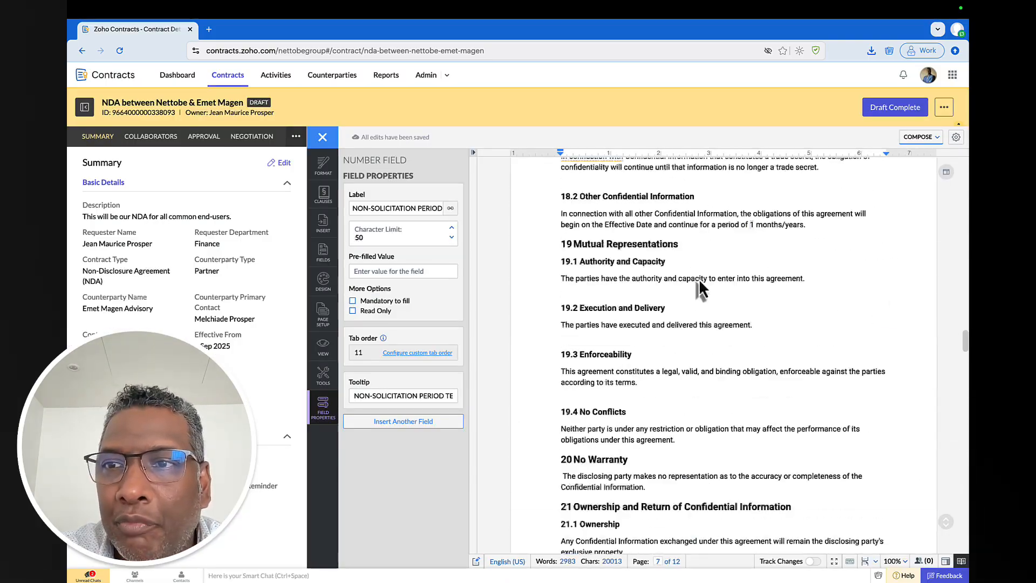
{"action": "scroll", "coordinate": [697, 281], "scroll_direction": "up", "scroll_amount": 20}
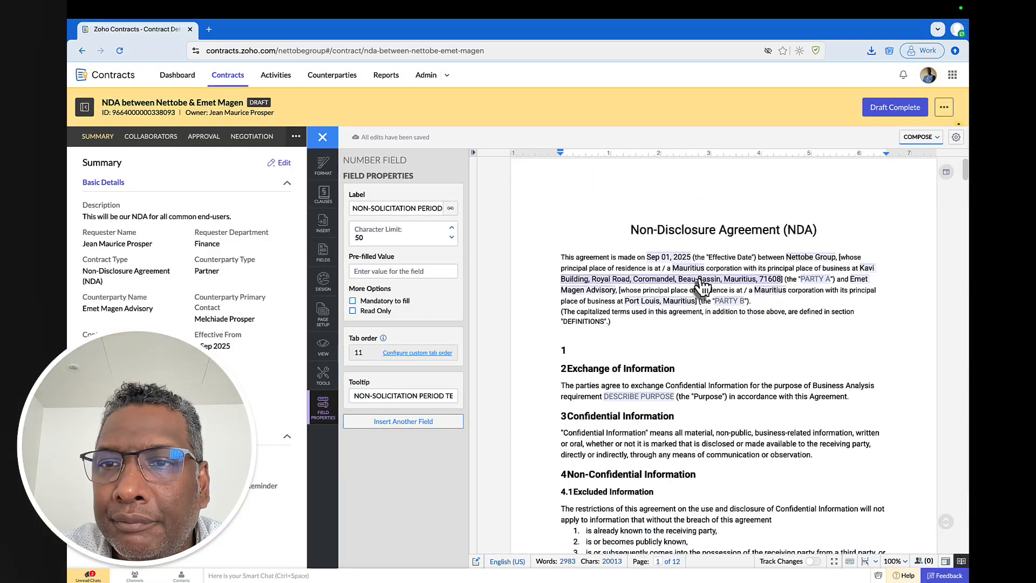
- Type plain 'PARTY A' and 'PARTY B' text in front of the two party fields in the opening paragraph
{"action": "left_click", "coordinate": [823, 285]}
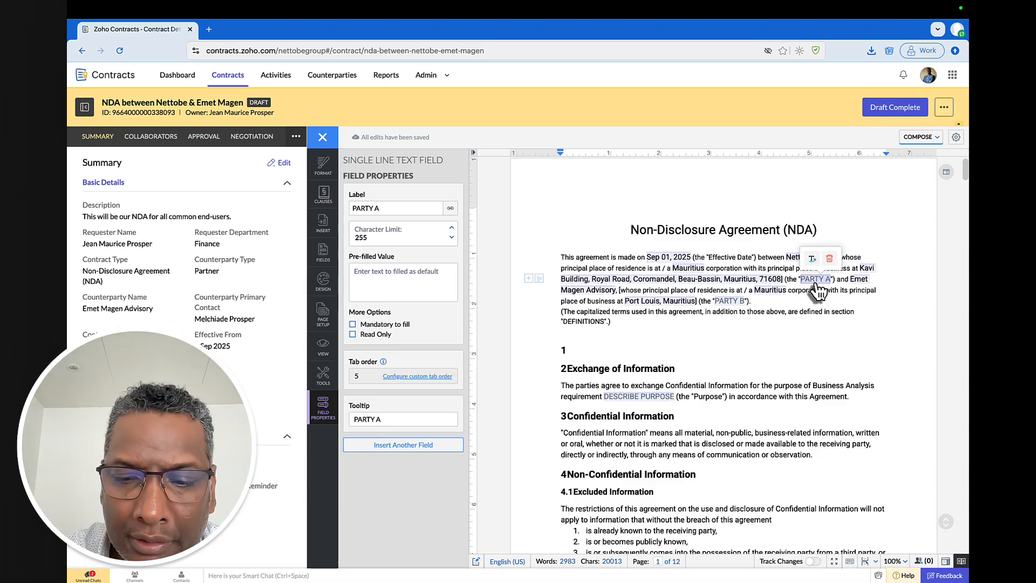
{"action": "type", "text": "PARTY A"}
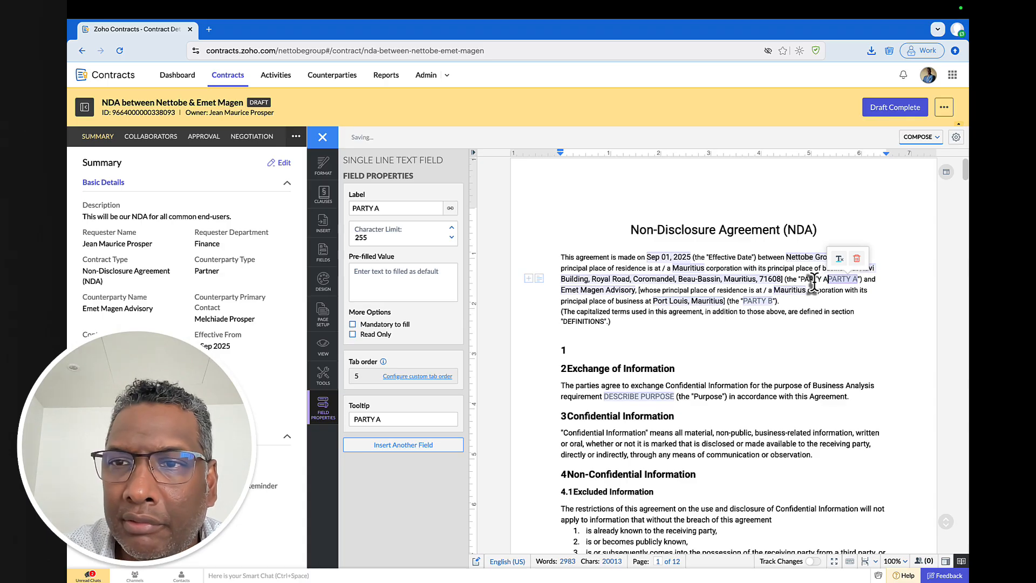
{"action": "left_click", "coordinate": [743, 302]}
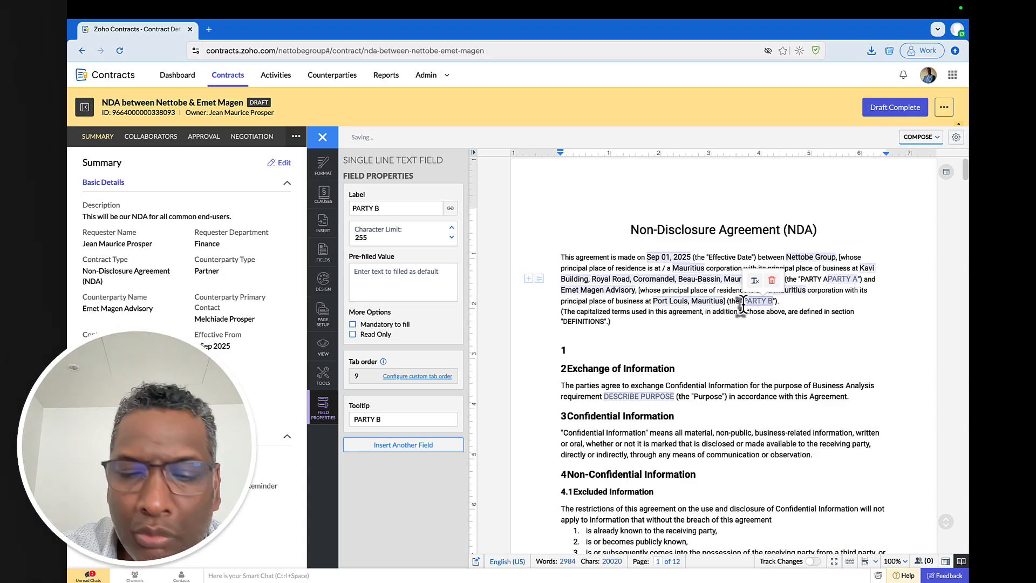
{"action": "type", "text": "PARTY B"}
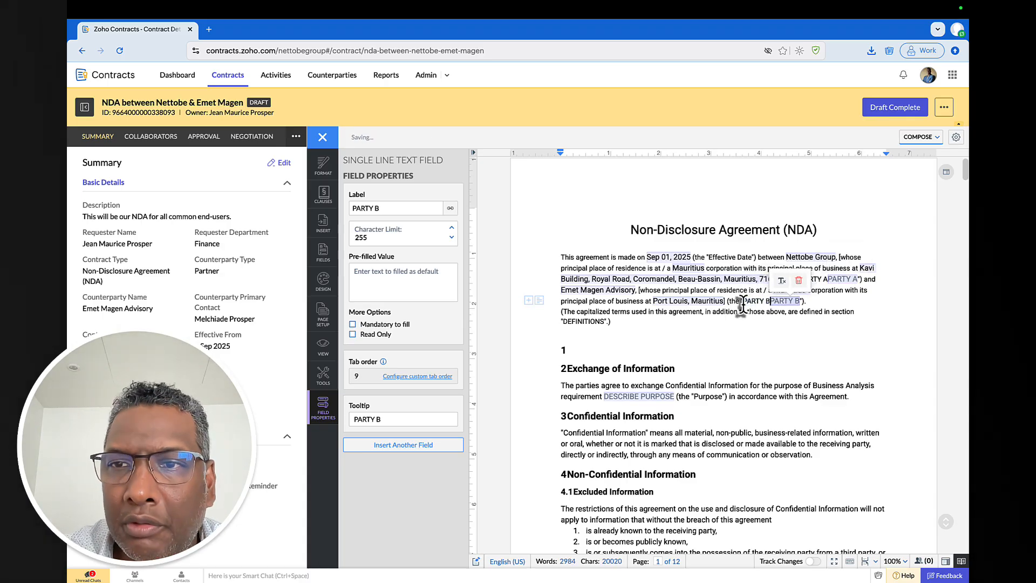
{"action": "left_click", "coordinate": [767, 351]}
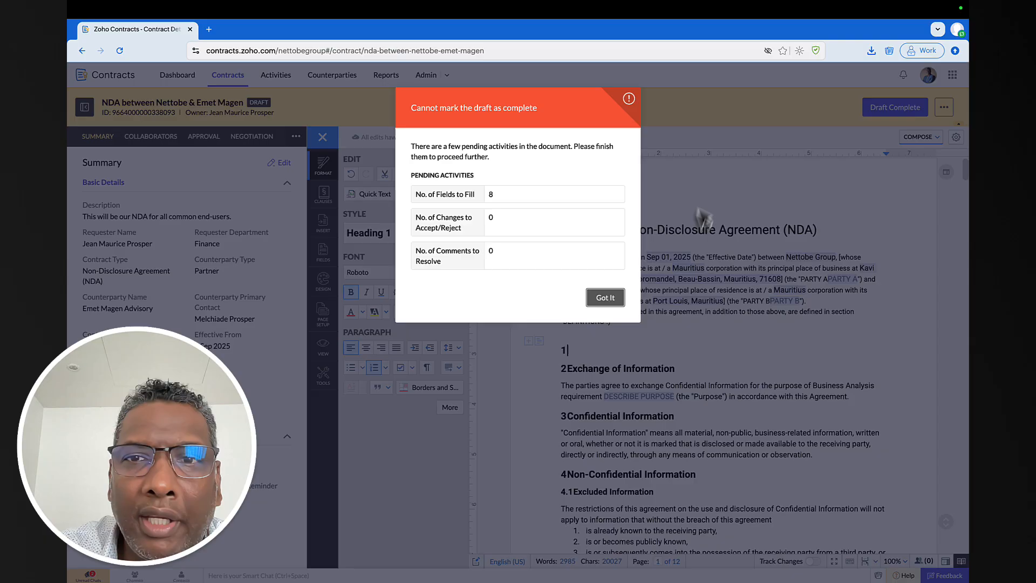
- Delete the PARTY B and PARTY A fields from the preamble, then retry Draft Complete and dismiss the warning
{"action": "left_click", "coordinate": [609, 298]}
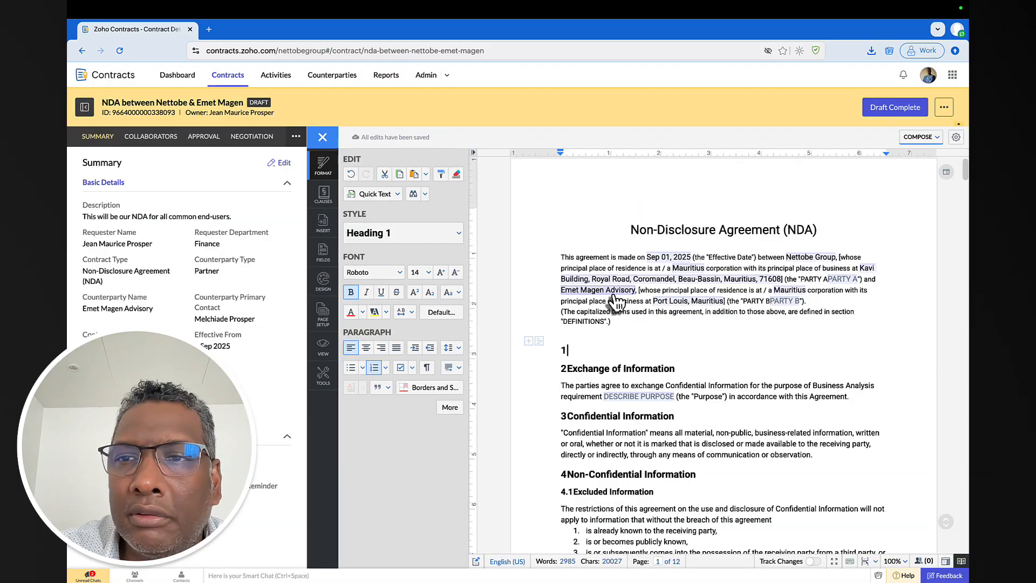
{"action": "left_click", "coordinate": [800, 306]}
{"action": "key", "text": "BackSpace"}
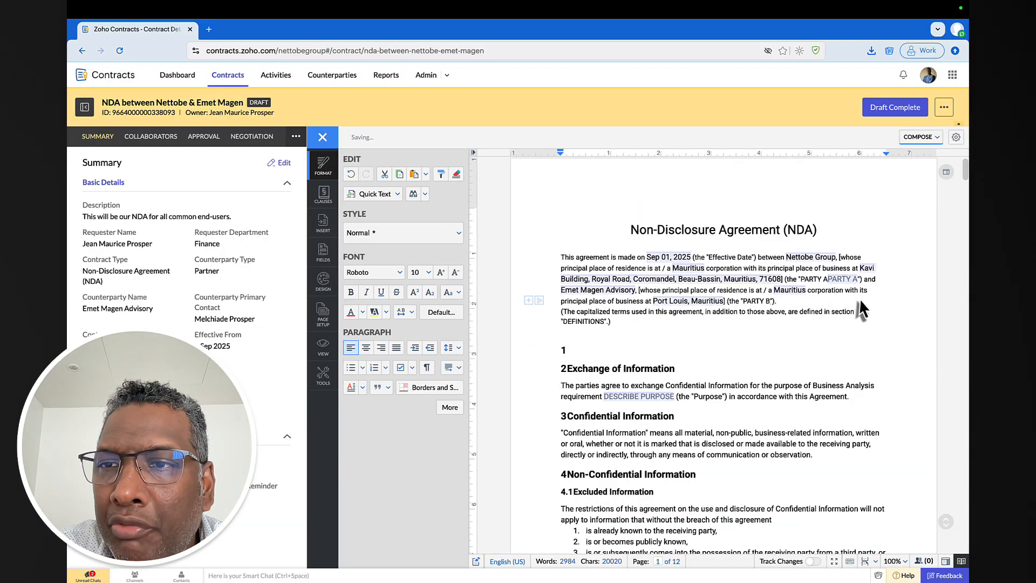
{"action": "left_click", "coordinate": [851, 284]}
{"action": "key", "text": "BackSpace"}
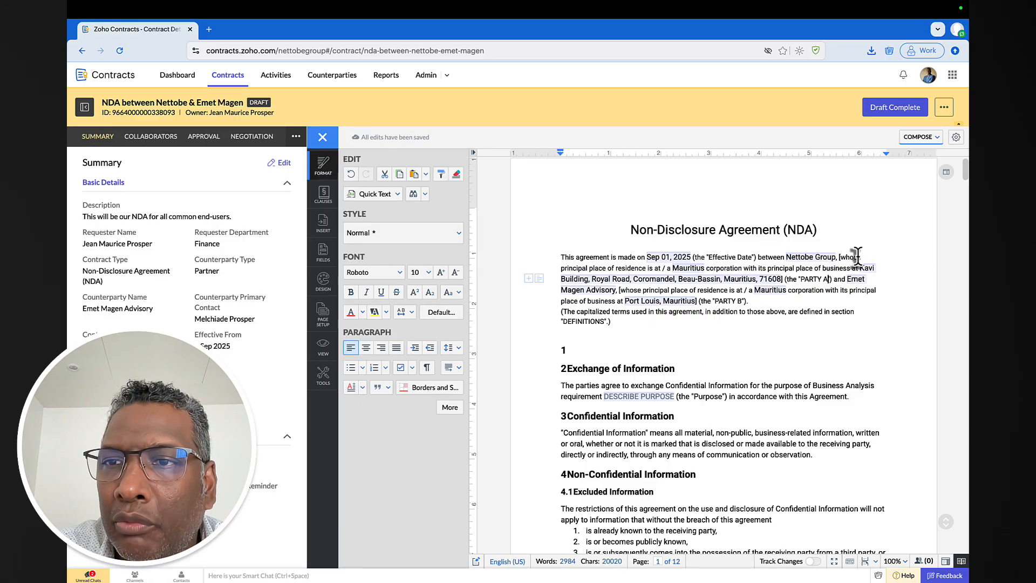
{"action": "left_click", "coordinate": [890, 108]}
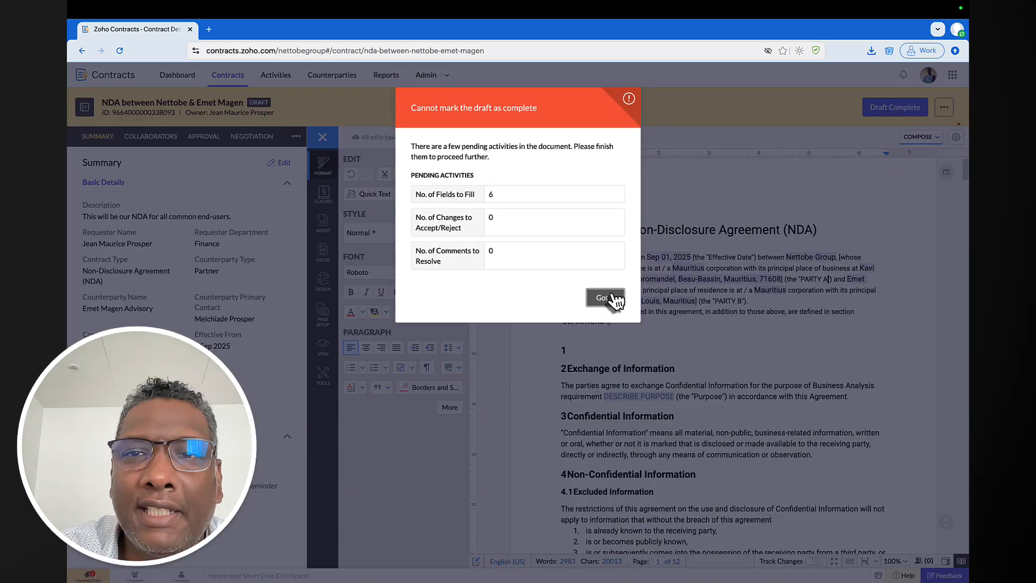
{"action": "left_click", "coordinate": [607, 296]}
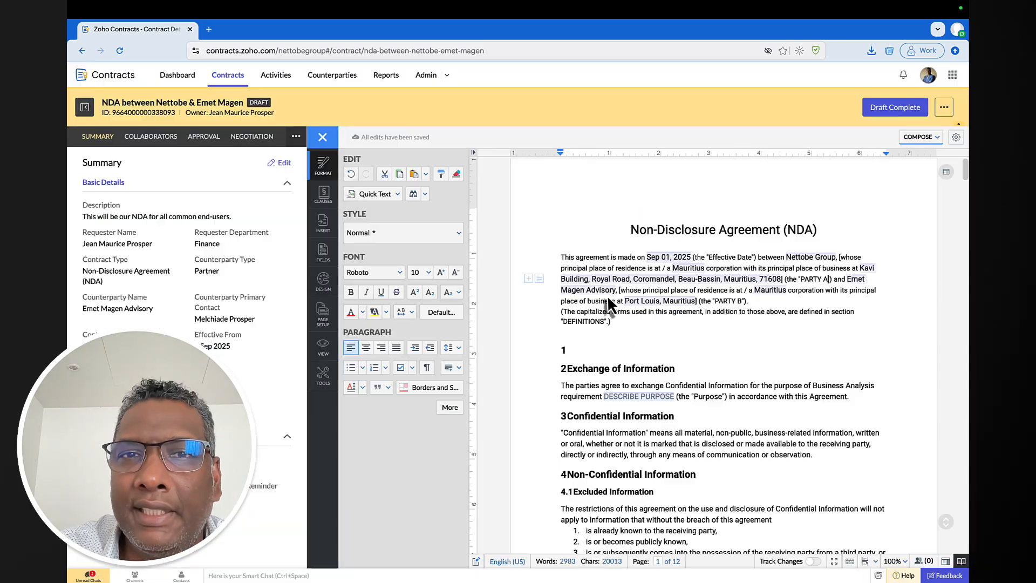
- Delete the DESCRIBE PURPOSE field from section 2
{"action": "scroll", "coordinate": [717, 298], "scroll_direction": "down", "scroll_amount": 3}
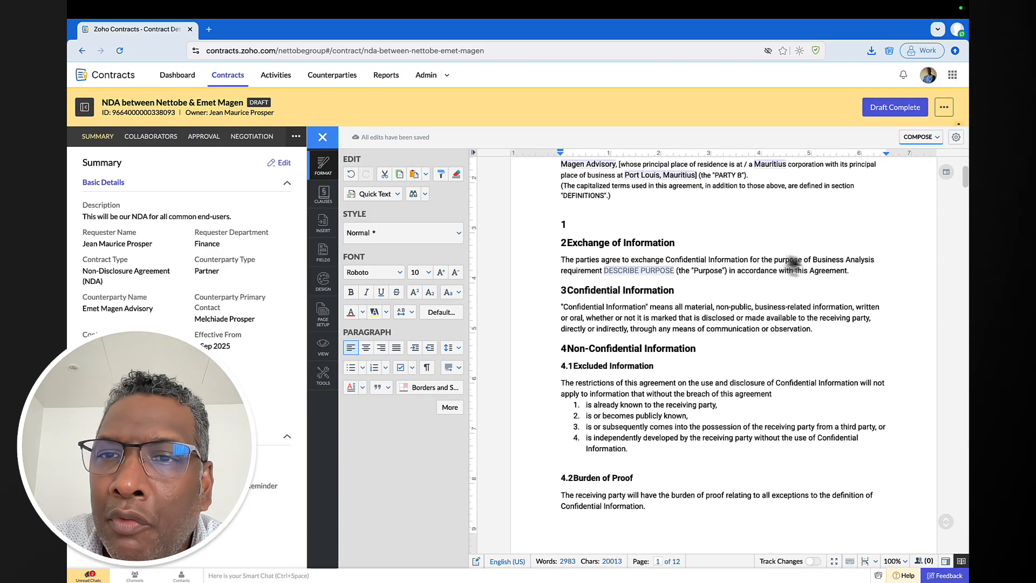
{"action": "left_click", "coordinate": [669, 270]}
{"action": "left_click", "coordinate": [632, 251]}
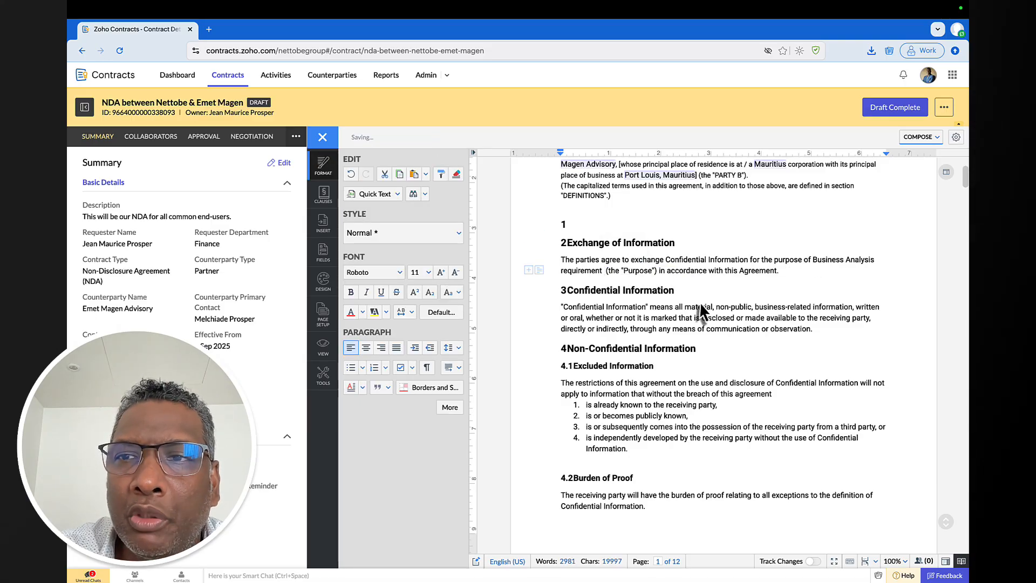
- Make the phrase 'Business Analysis requirement' bold
{"action": "left_click_drag", "start_coordinate": [813, 259], "coordinate": [603, 271]}
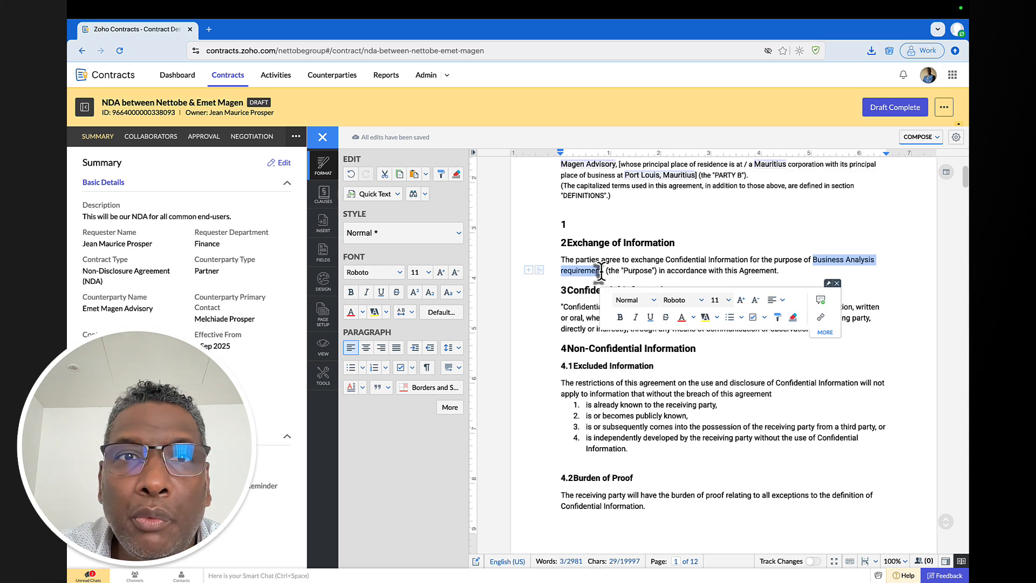
{"action": "left_click", "coordinate": [620, 317]}
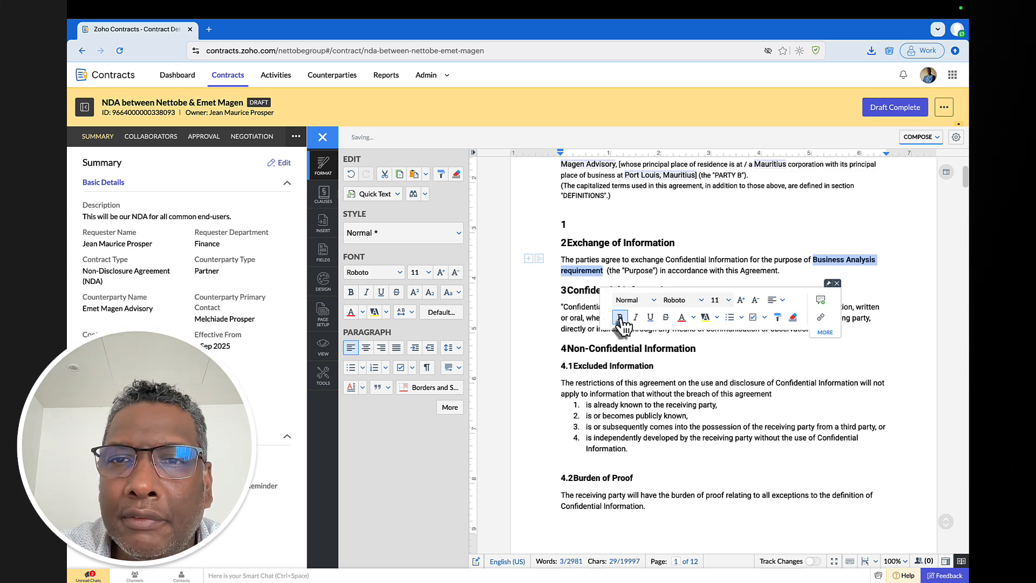
{"action": "left_click", "coordinate": [606, 272]}
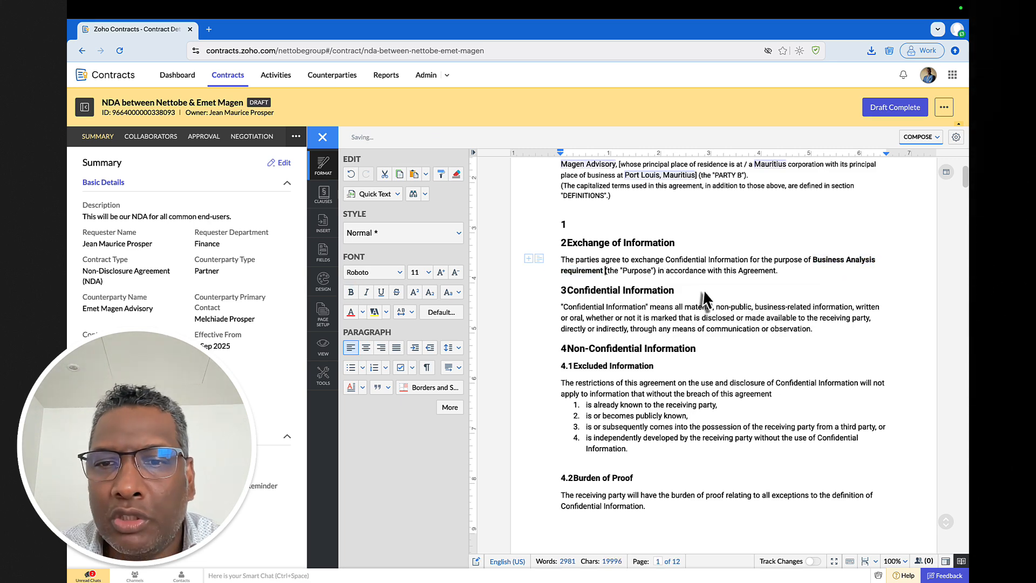
{"action": "scroll", "coordinate": [704, 297], "scroll_direction": "down", "scroll_amount": 6}
{"action": "scroll", "coordinate": [703, 289], "scroll_direction": "down", "scroll_amount": 1}
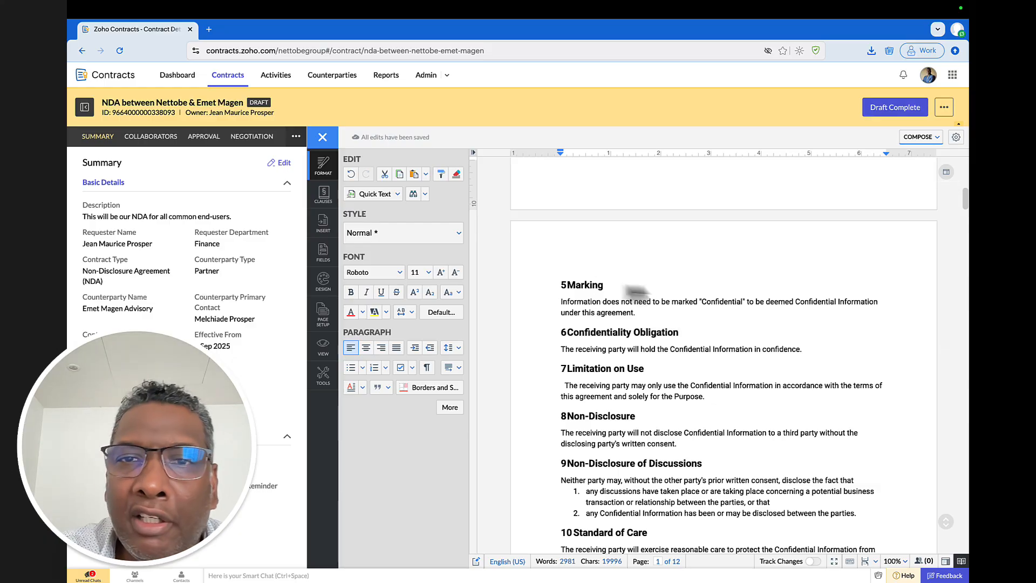
{"action": "scroll", "coordinate": [637, 308], "scroll_direction": "down", "scroll_amount": 12}
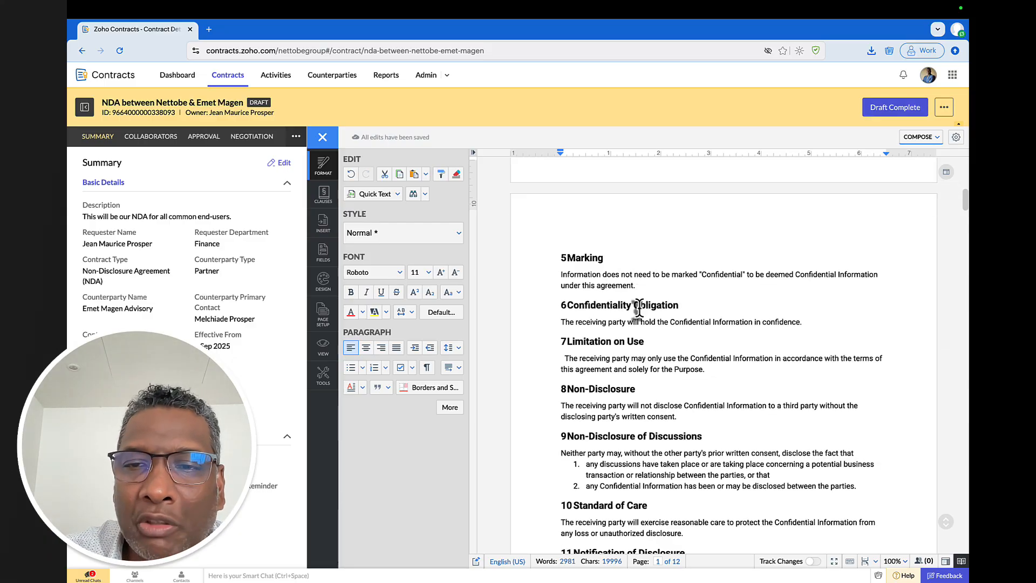
{"action": "scroll", "coordinate": [638, 307], "scroll_direction": "down", "scroll_amount": 5}
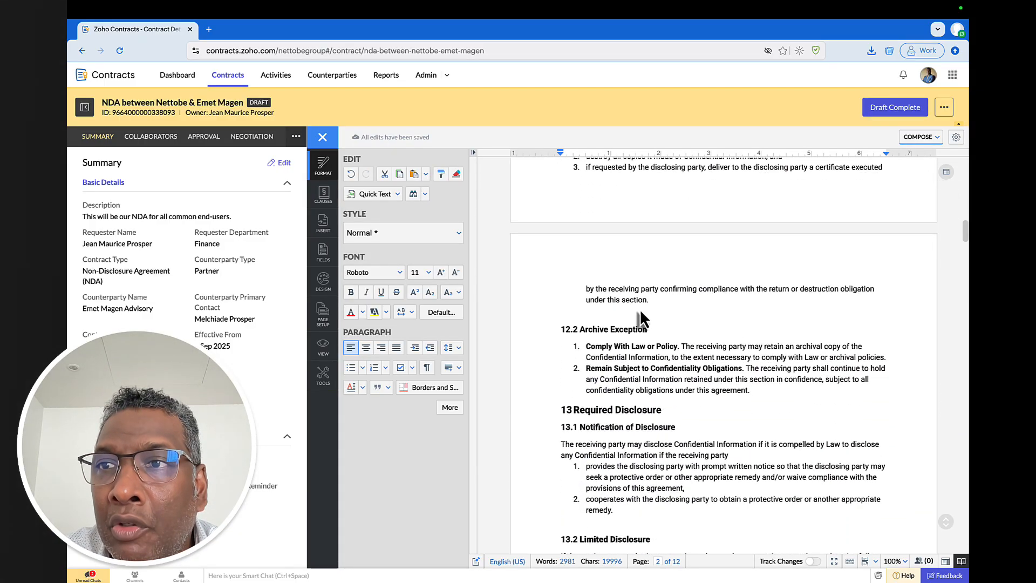
{"action": "scroll", "coordinate": [638, 307], "scroll_direction": "down", "scroll_amount": 2}
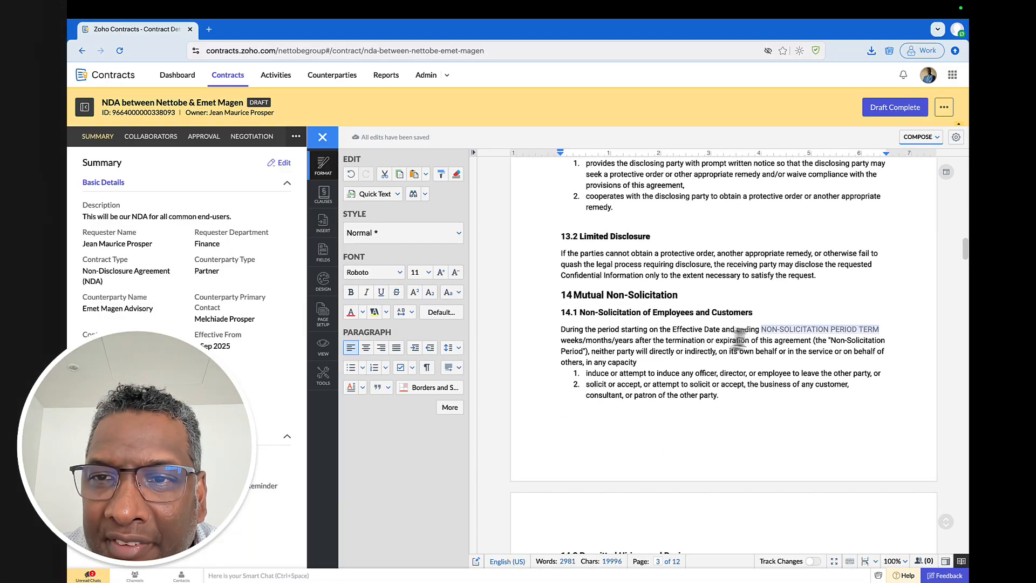
- Make clause 14.1 read 'ending 1 weeks after the termination', removing months/years and the period field
{"action": "left_click", "coordinate": [792, 336]}
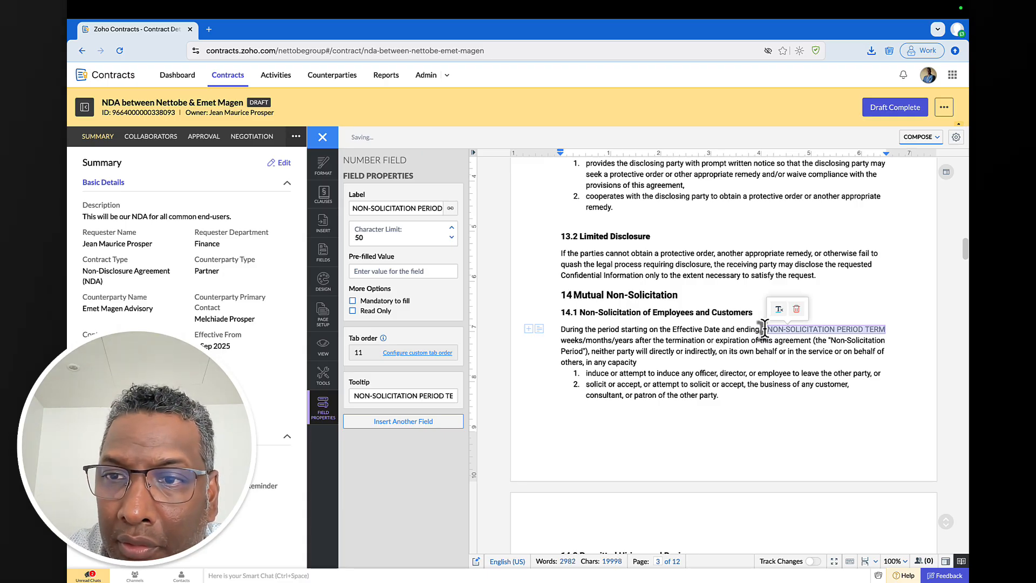
{"action": "type", "text": "week"}
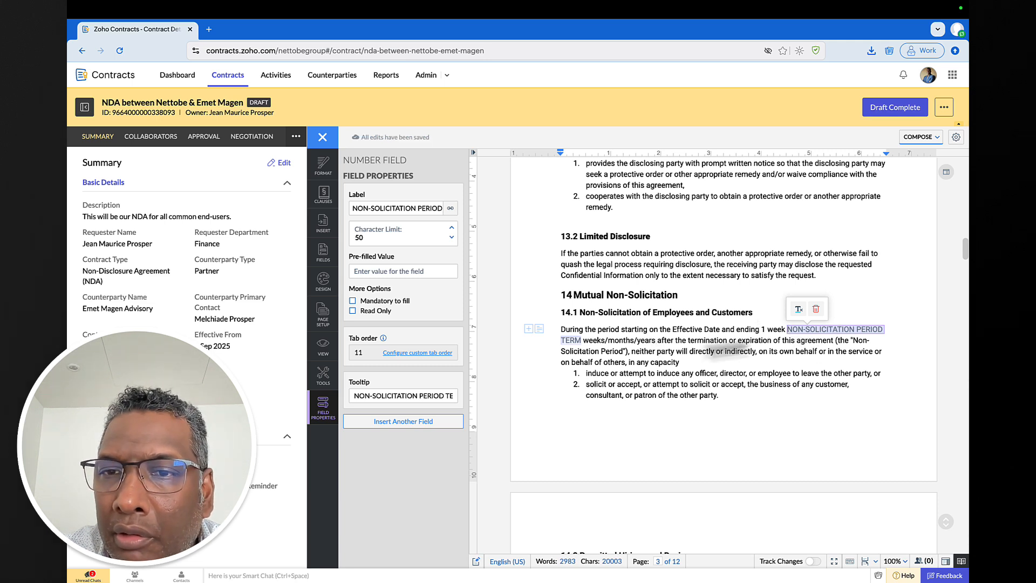
{"action": "left_click", "coordinate": [654, 339]}
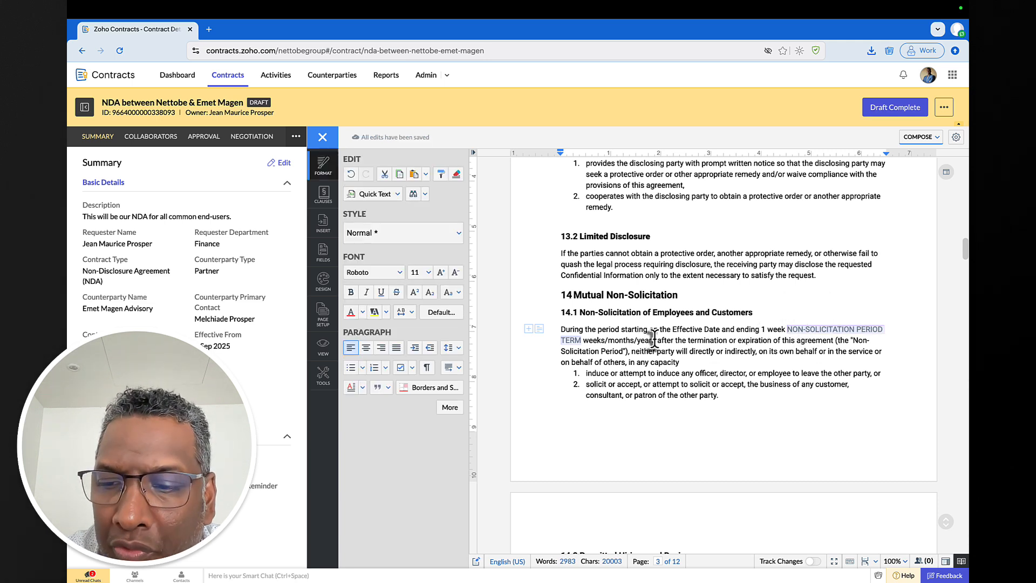
{"action": "key", "text": "BackSpace"}
{"action": "key", "text": "BackSpace"}
{"action": "key", "text": "BackSpace"}
{"action": "key", "text": "BackSpace"}
{"action": "key", "text": "BackSpace"}
{"action": "key", "text": "BackSpace"}
{"action": "key", "text": "BackSpace"}
{"action": "key", "text": "BackSpace"}
{"action": "key", "text": "BackSpace"}
{"action": "key", "text": "BackSpace"}
{"action": "key", "text": "BackSpace"}
{"action": "key", "text": "BackSpace"}
{"action": "key", "text": "BackSpace"}
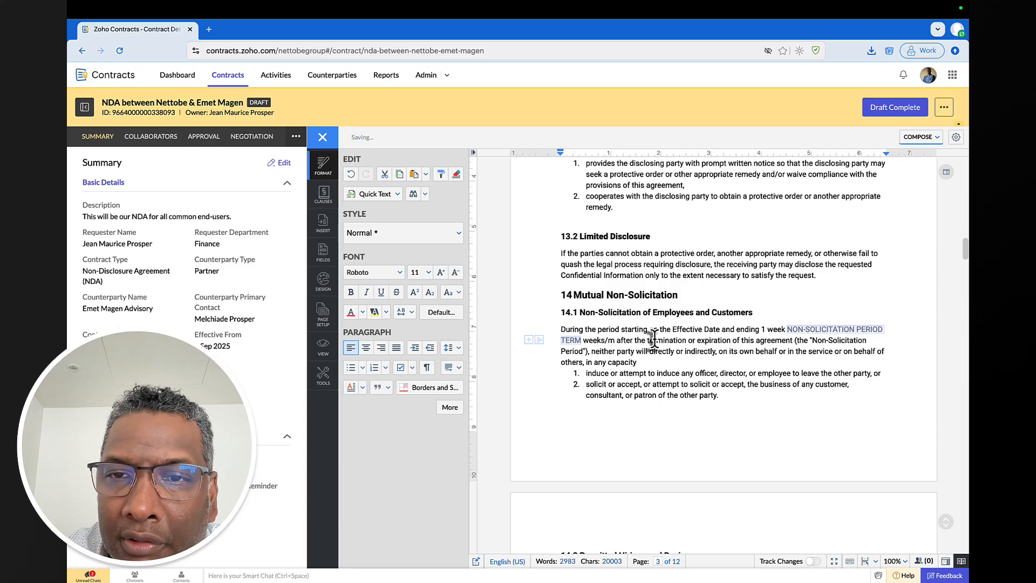
{"action": "left_click", "coordinate": [885, 337]}
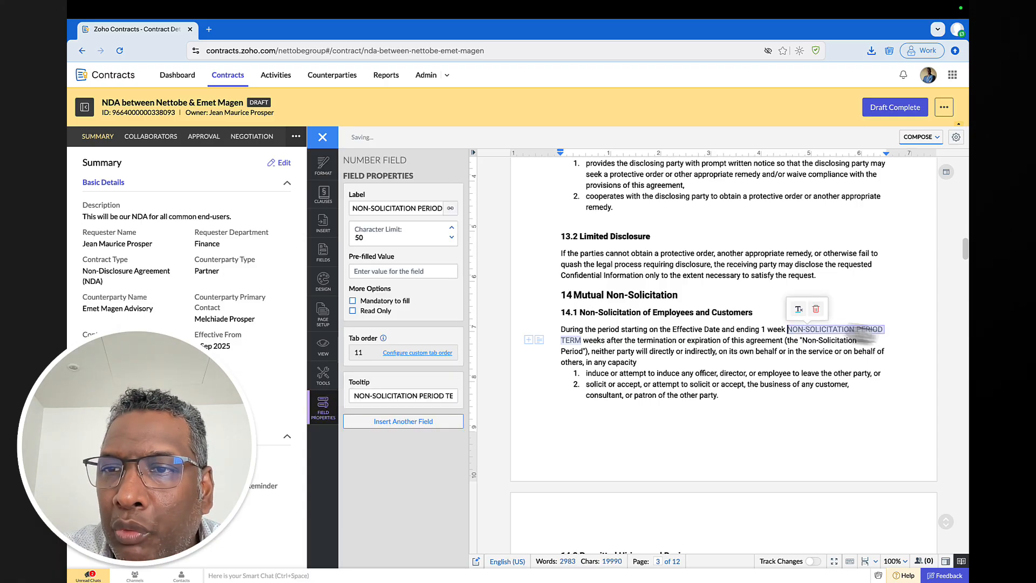
{"action": "key", "text": "BackSpace"}
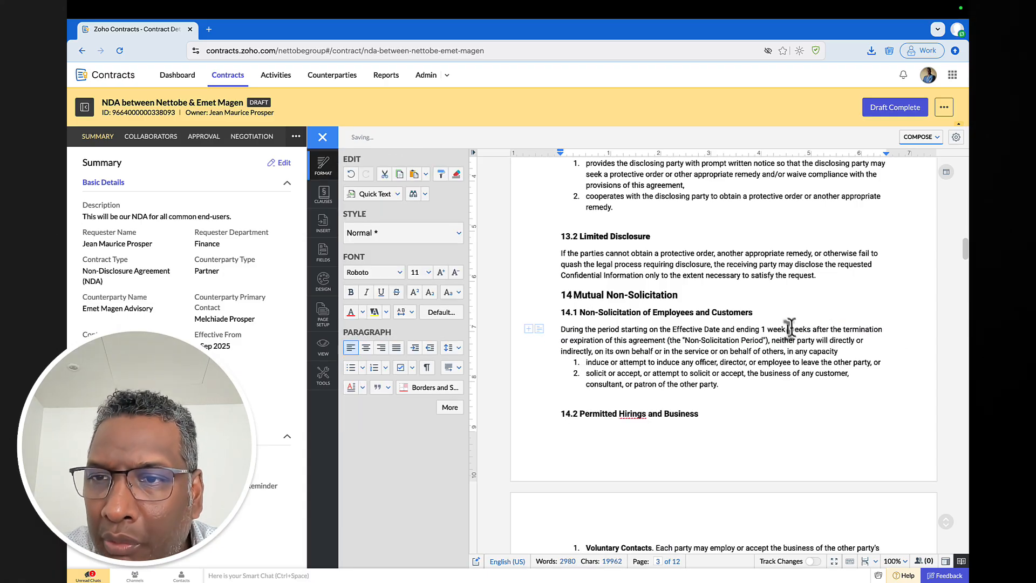
{"action": "left_click", "coordinate": [789, 329]}
{"action": "key", "text": "BackSpace"}
{"action": "key", "text": "BackSpace"}
{"action": "key", "text": "BackSpace"}
{"action": "key", "text": "BackSpace"}
{"action": "key", "text": "BackSpace"}
{"action": "key", "text": "BackSpace"}
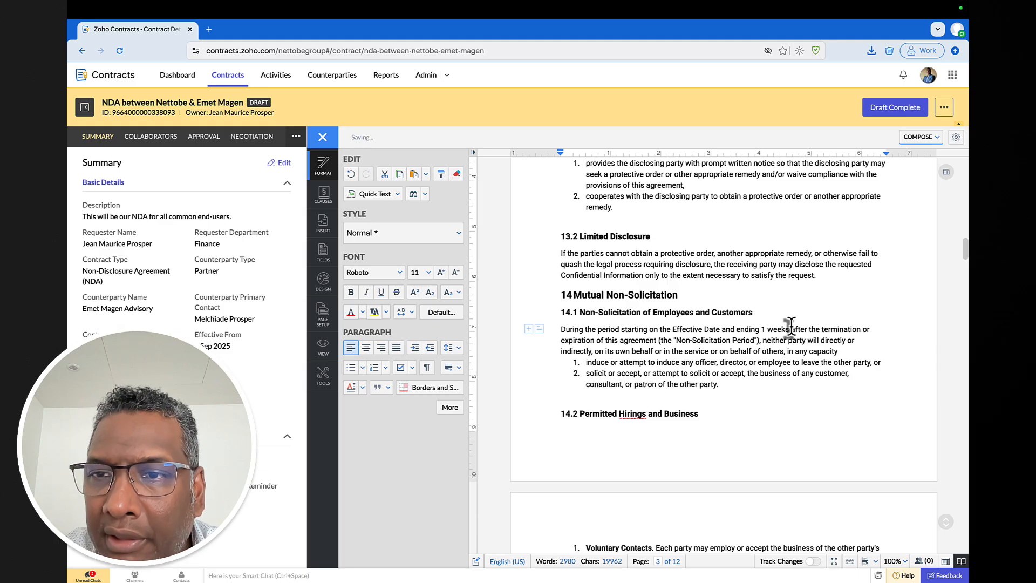
- Add a line break above 14.2 and two after item iii so headings 14.2 and 18 start new pages
{"action": "scroll", "coordinate": [782, 316], "scroll_direction": "down", "scroll_amount": 3}
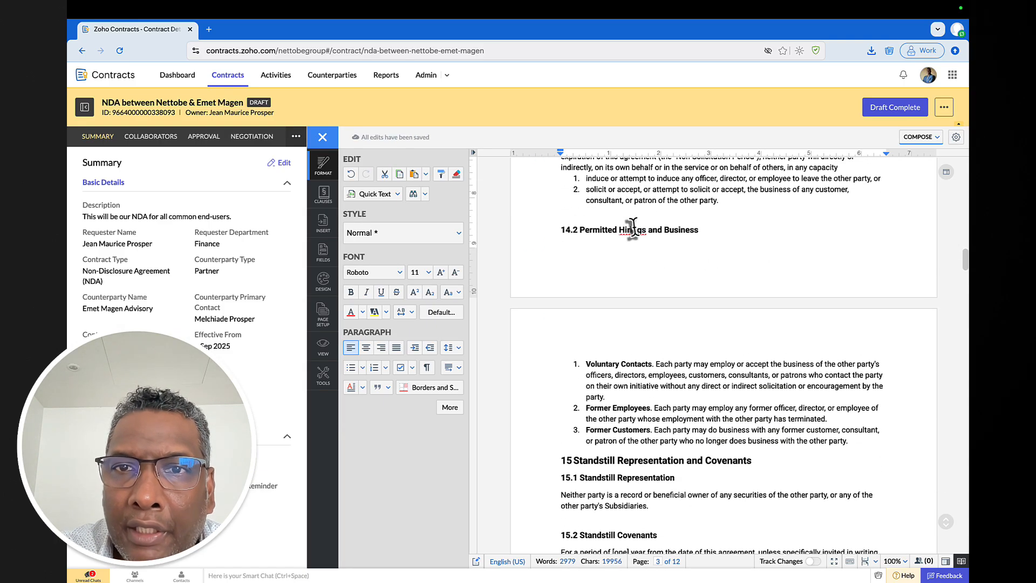
{"action": "key", "text": "Return"}
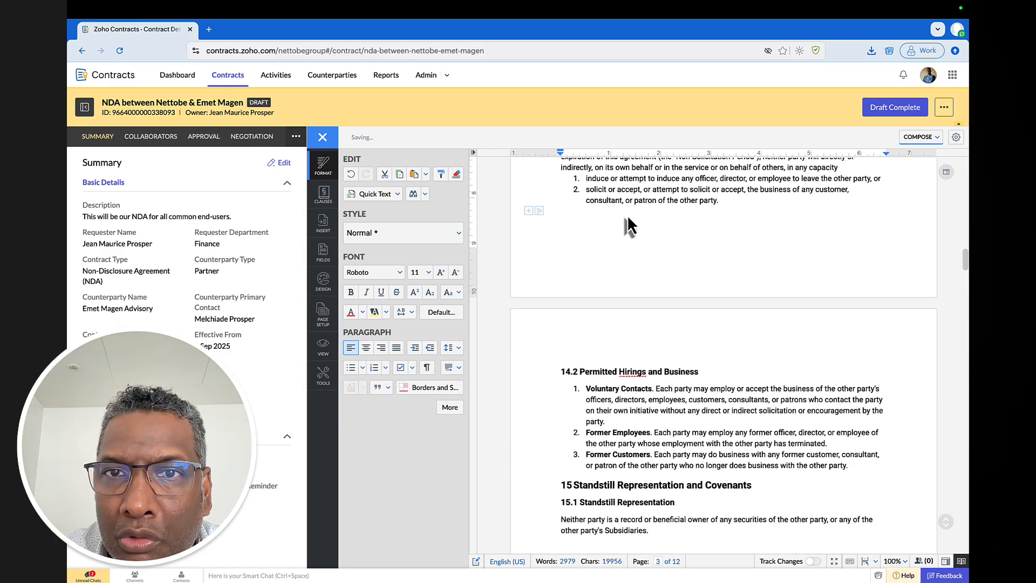
{"action": "scroll", "coordinate": [666, 264], "scroll_direction": "down", "scroll_amount": 4}
{"action": "scroll", "coordinate": [665, 264], "scroll_direction": "down", "scroll_amount": 10}
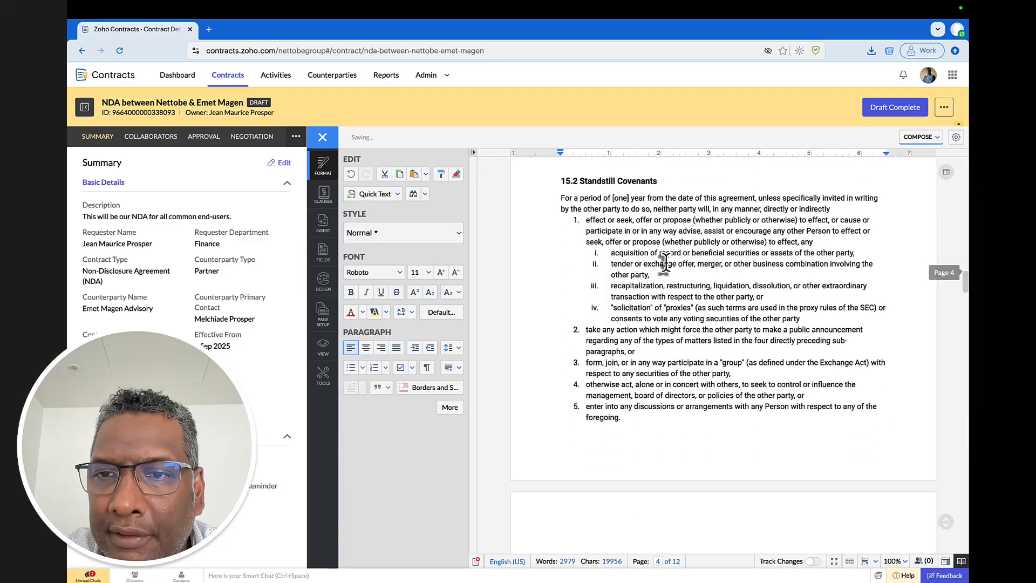
{"action": "scroll", "coordinate": [666, 264], "scroll_direction": "down", "scroll_amount": 8}
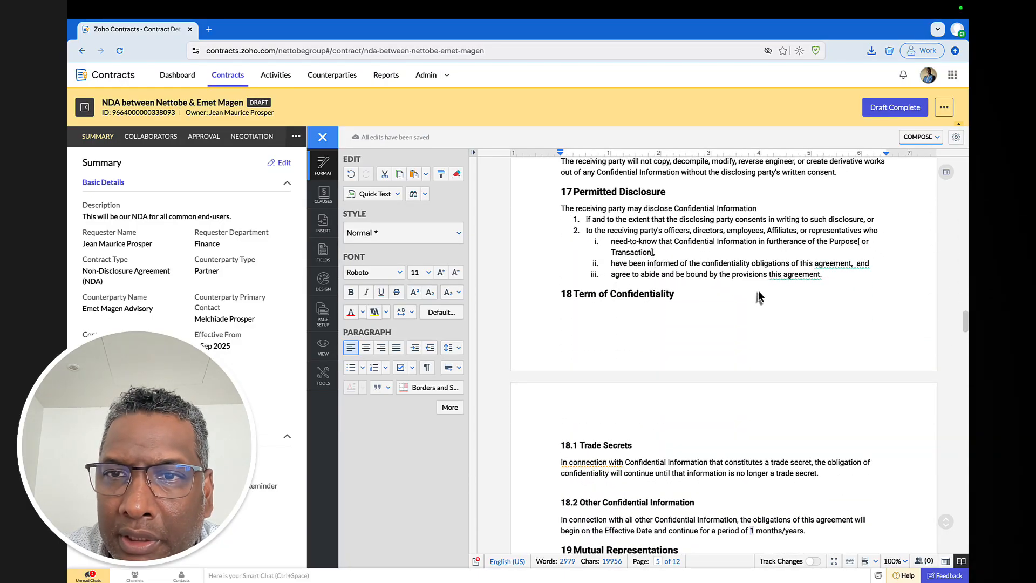
{"action": "left_click", "coordinate": [696, 296]}
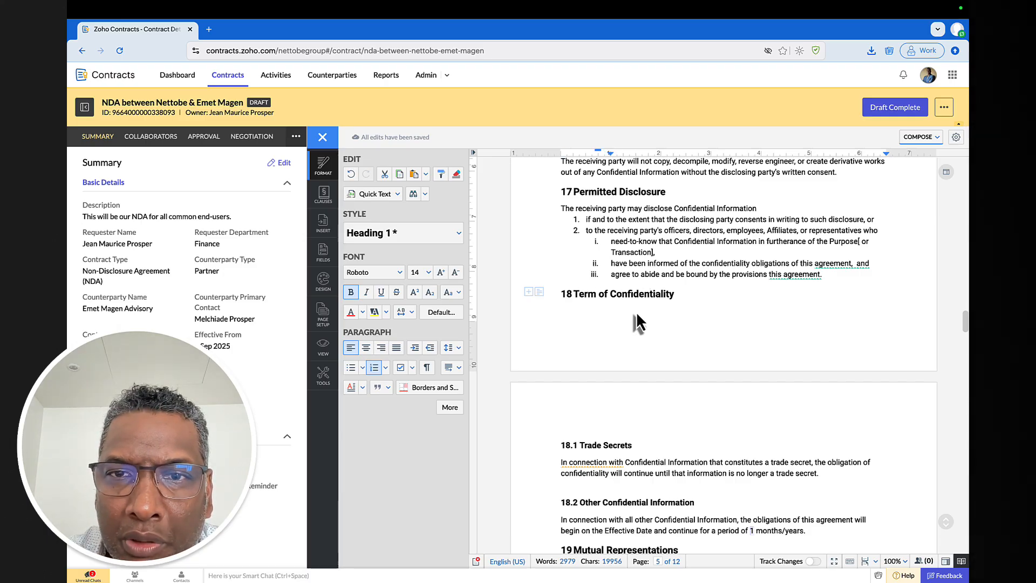
{"action": "key", "text": "Left"}
{"action": "key", "text": "Return"}
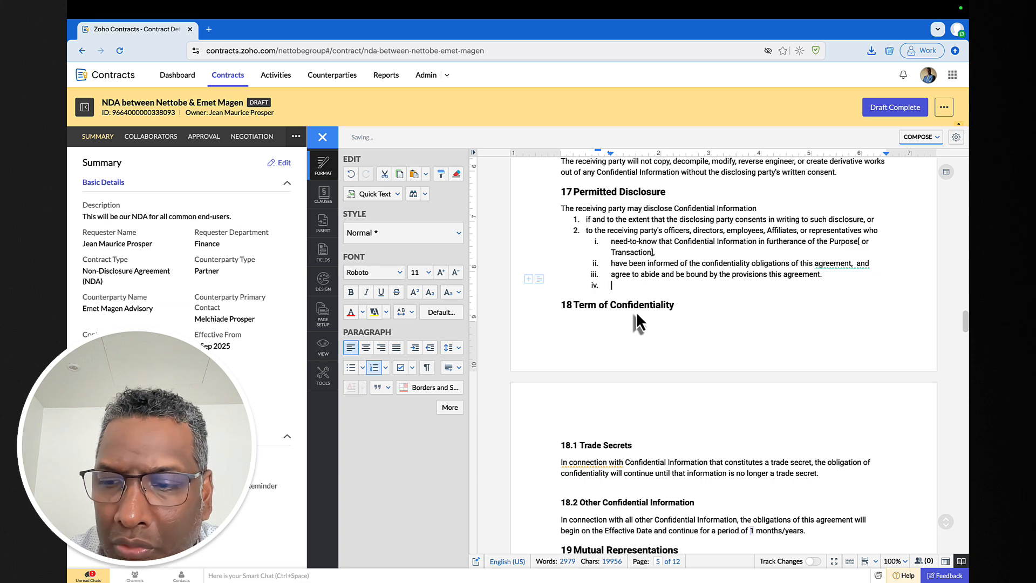
{"action": "key", "text": "Return"}
{"action": "key", "text": "Return"}
{"action": "scroll", "coordinate": [756, 305], "scroll_direction": "down", "scroll_amount": 5}
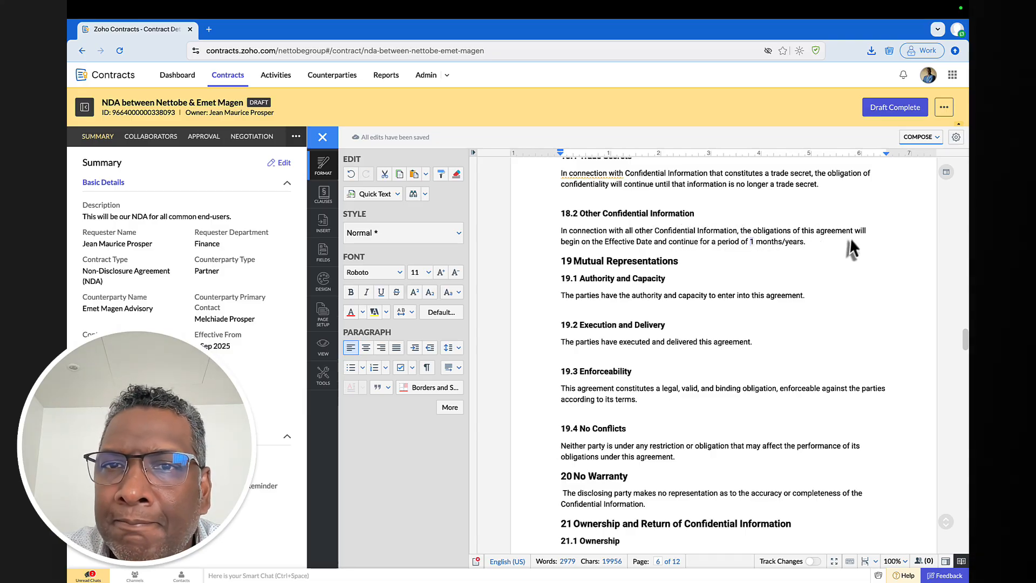
- In 18.2, remove the slash between months and years and delete the term period field
{"action": "left_click", "coordinate": [785, 243]}
{"action": "key", "text": "BackSpace"}
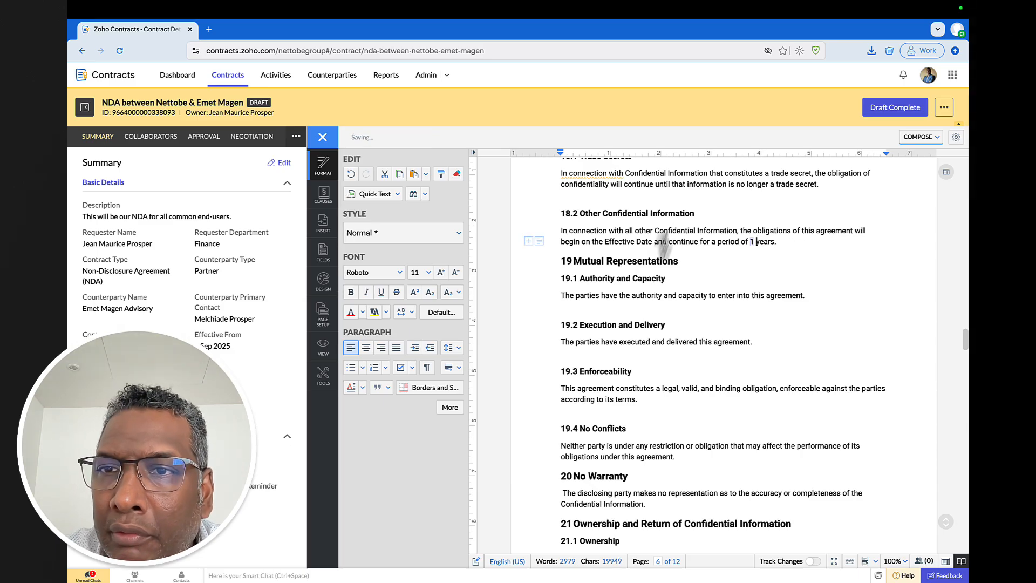
{"action": "left_click", "coordinate": [752, 242]}
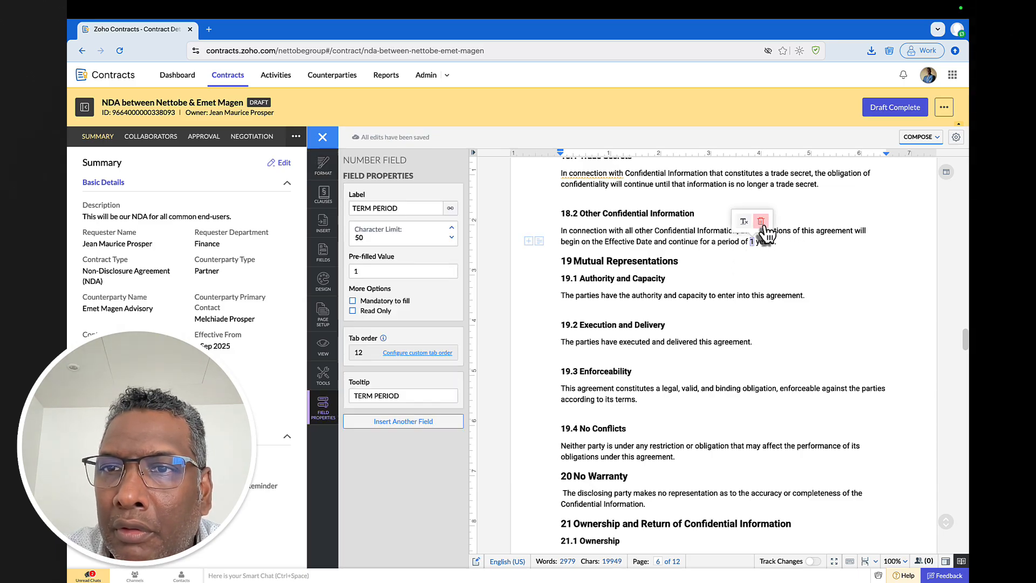
{"action": "left_click", "coordinate": [760, 222]}
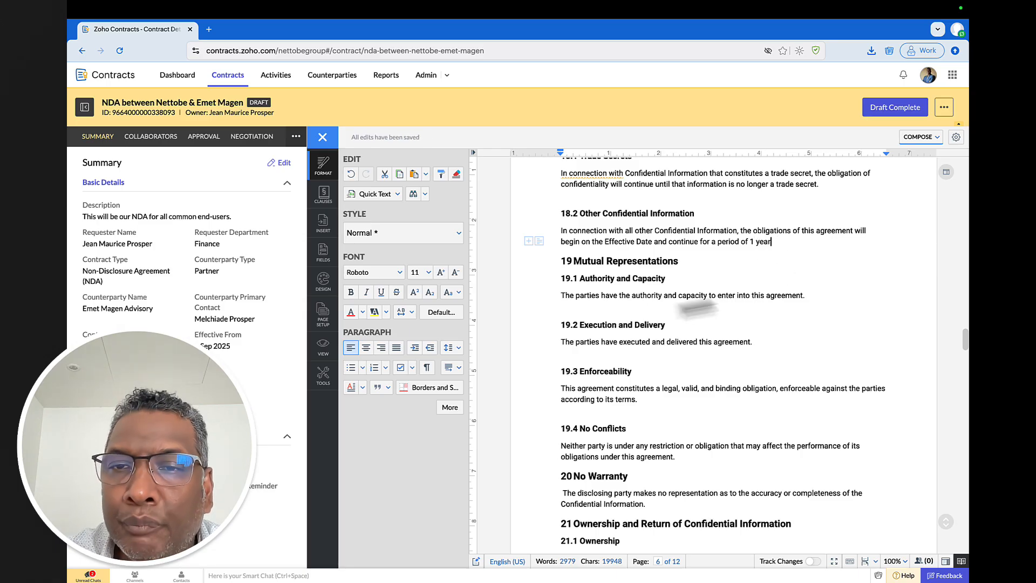
{"action": "scroll", "coordinate": [651, 302], "scroll_direction": "down", "scroll_amount": 10}
{"action": "scroll", "coordinate": [650, 301], "scroll_direction": "down", "scroll_amount": 6}
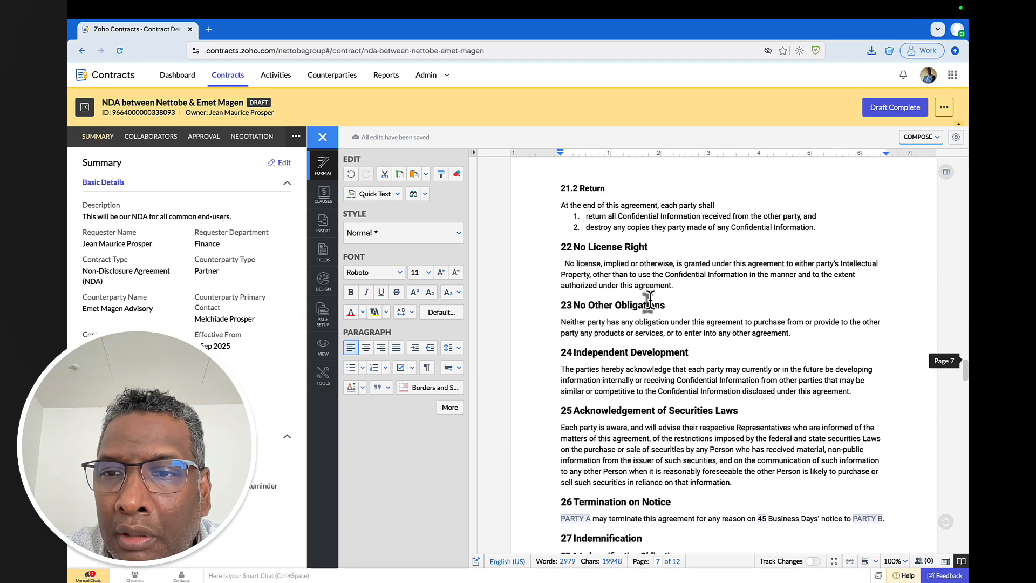
- In clause 26, replace the PARTY A and PARTY B fields with plain text and set notice to 60 Business Days
{"action": "left_click", "coordinate": [575, 329]}
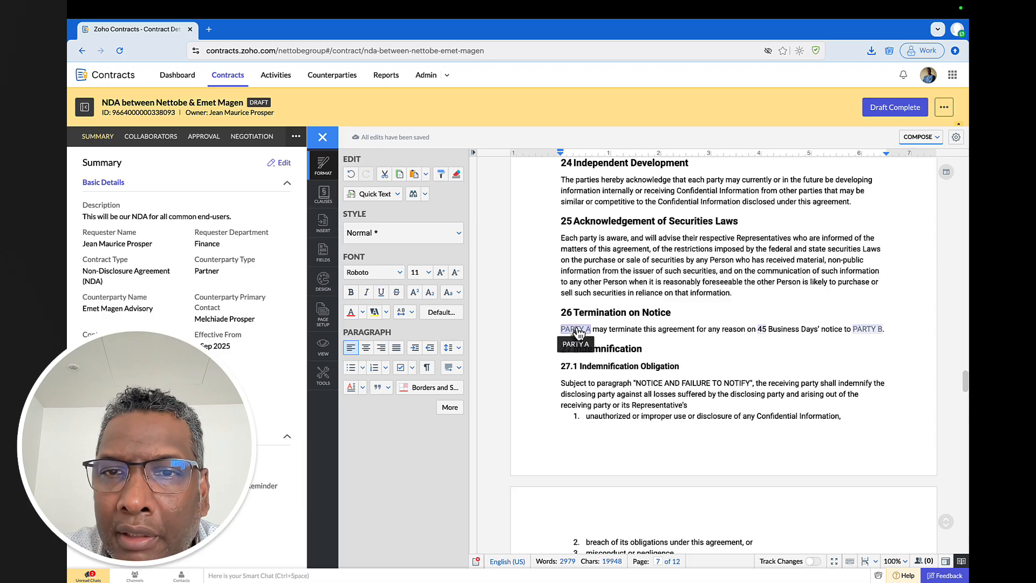
{"action": "type", "text": "PARTY A"}
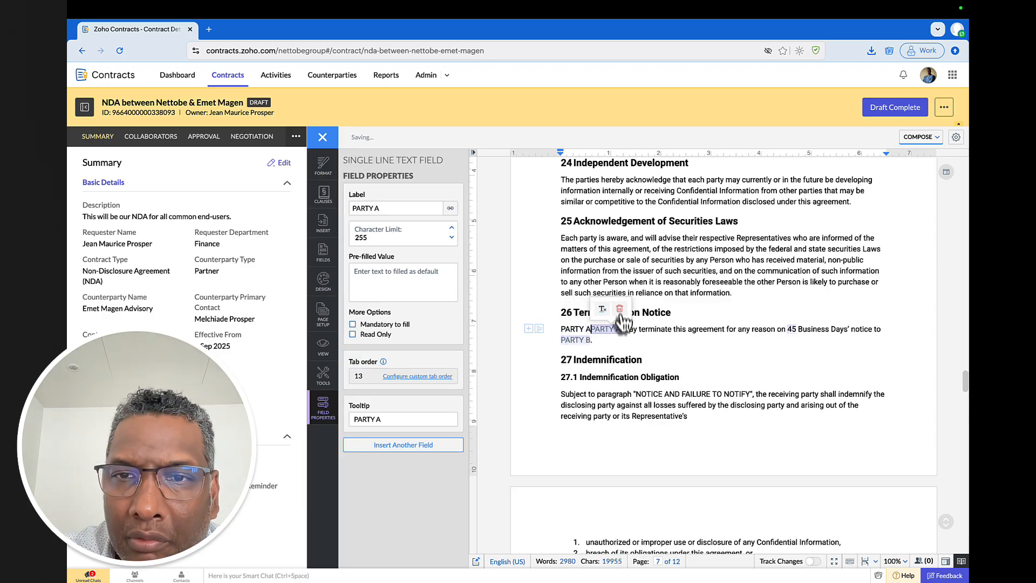
{"action": "left_click", "coordinate": [619, 309]}
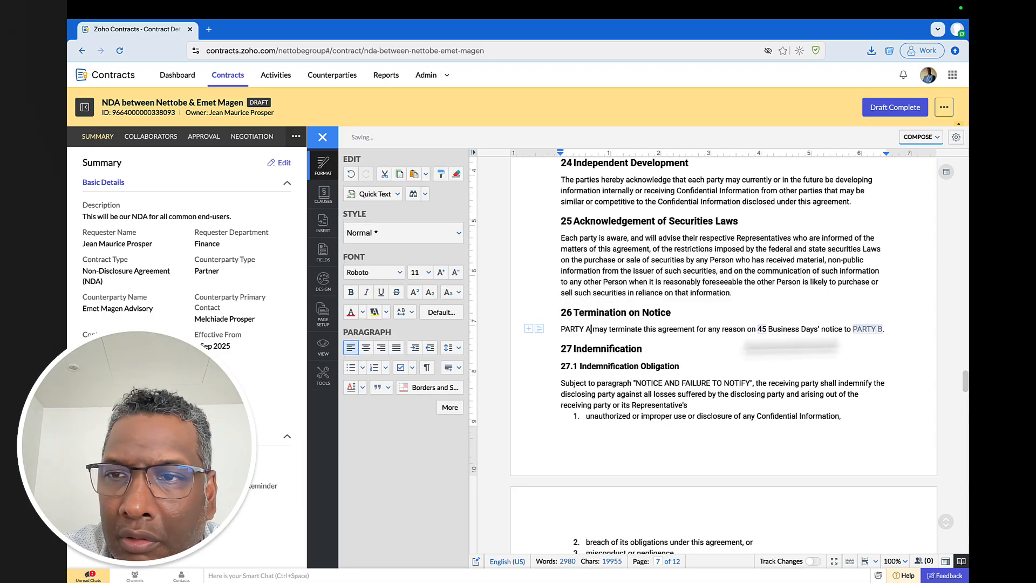
{"action": "left_click", "coordinate": [763, 330]}
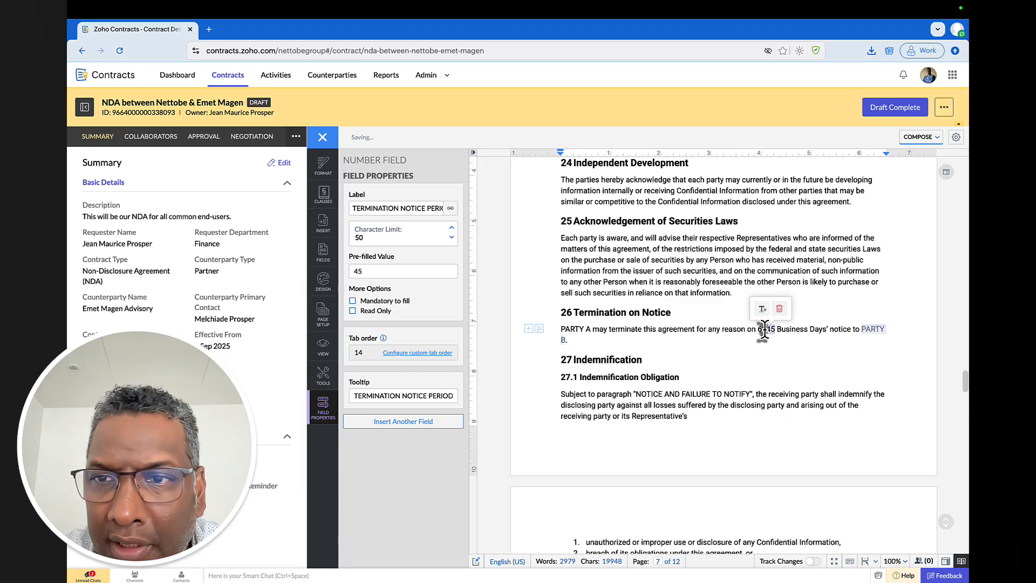
{"action": "type", "text": "60"}
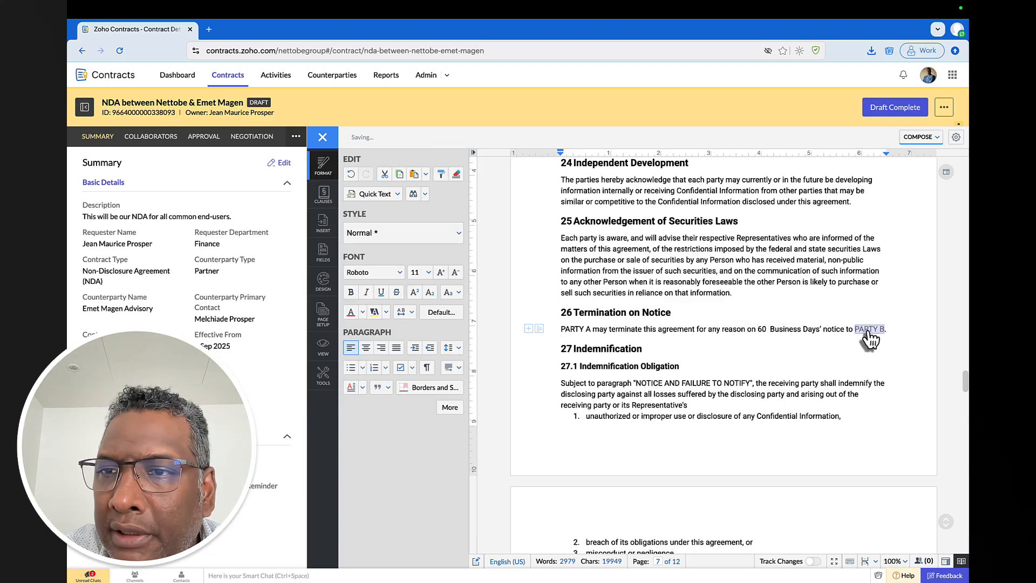
{"action": "left_click", "coordinate": [868, 330]}
{"action": "type", "text": "PARTY B"}
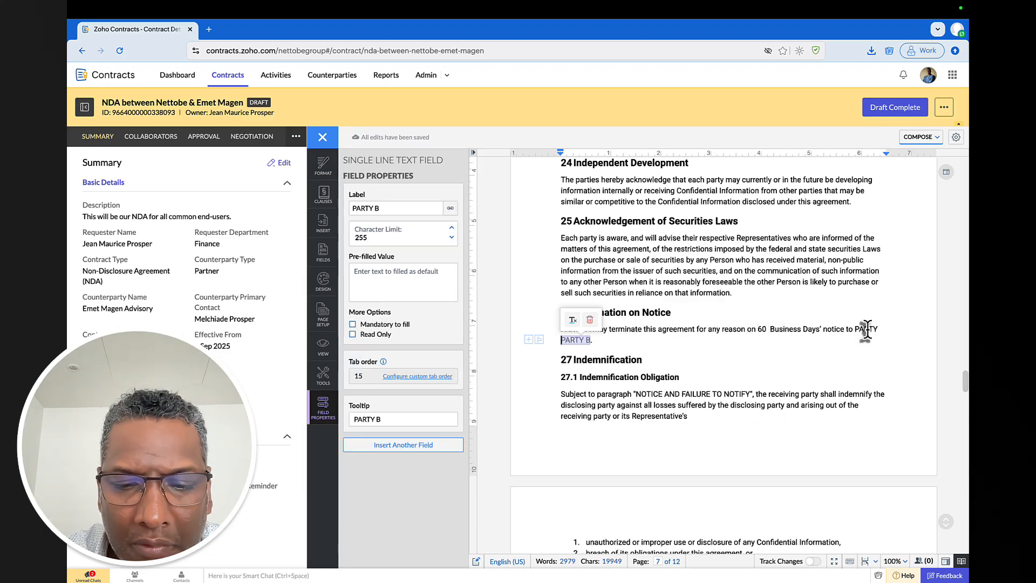
{"action": "left_click", "coordinate": [595, 321]}
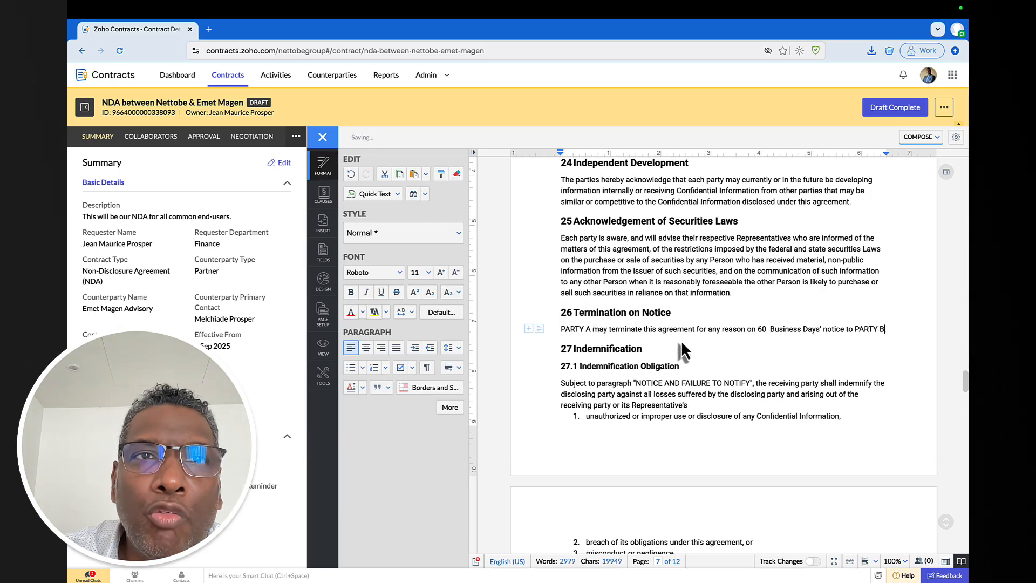
{"action": "scroll", "coordinate": [682, 349], "scroll_direction": "down", "scroll_amount": 5}
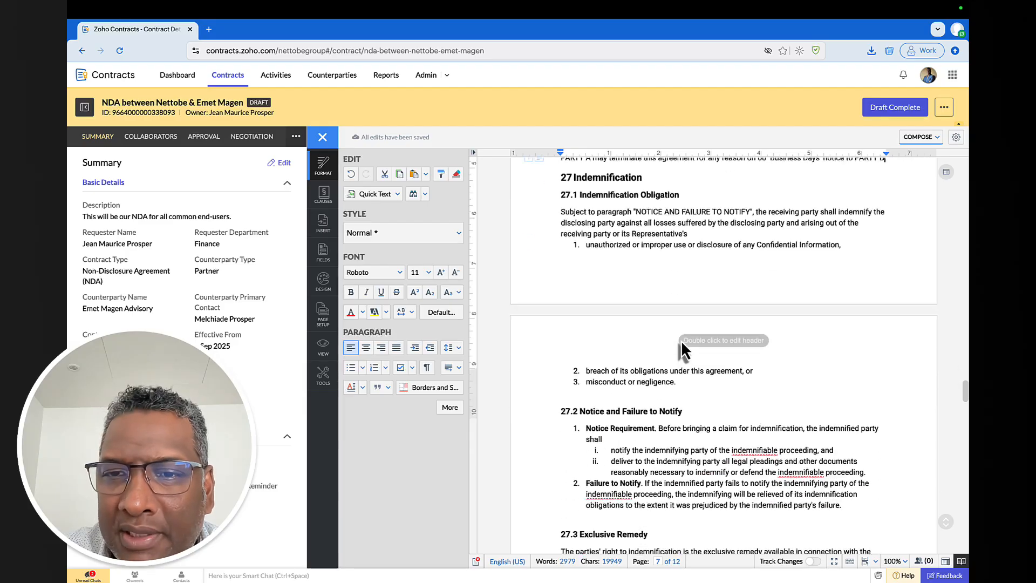
{"action": "scroll", "coordinate": [682, 343], "scroll_direction": "down", "scroll_amount": 3}
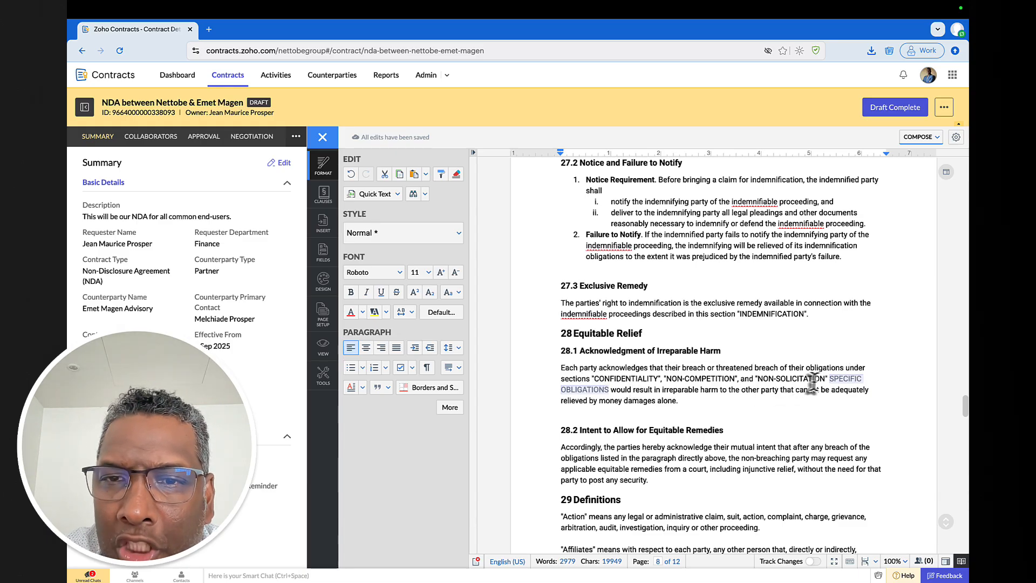
- Delete the SPECIFIC OBLIGATIONS field from clause 28.1
{"action": "left_click", "coordinate": [843, 391]}
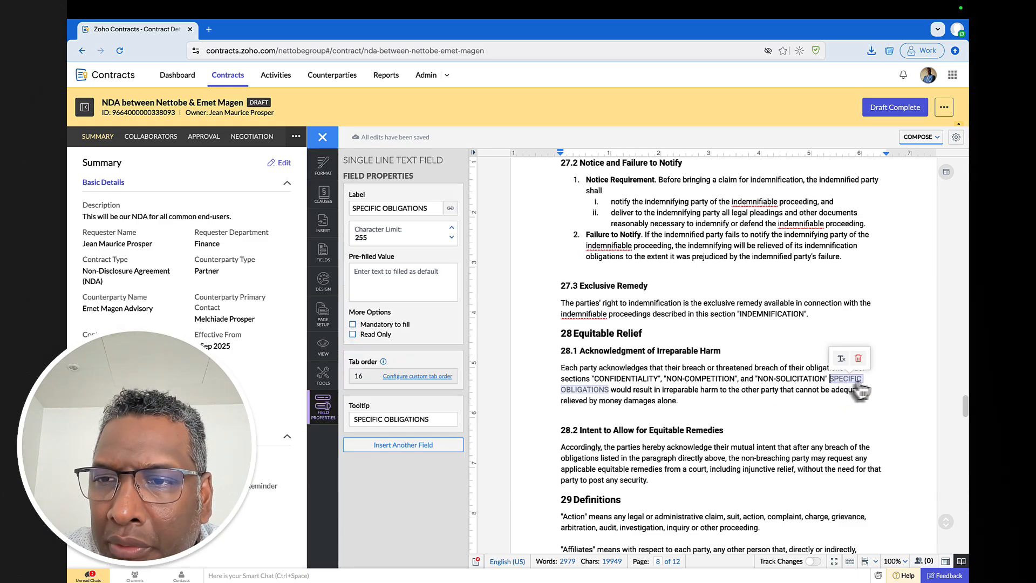
{"action": "left_click", "coordinate": [859, 358]}
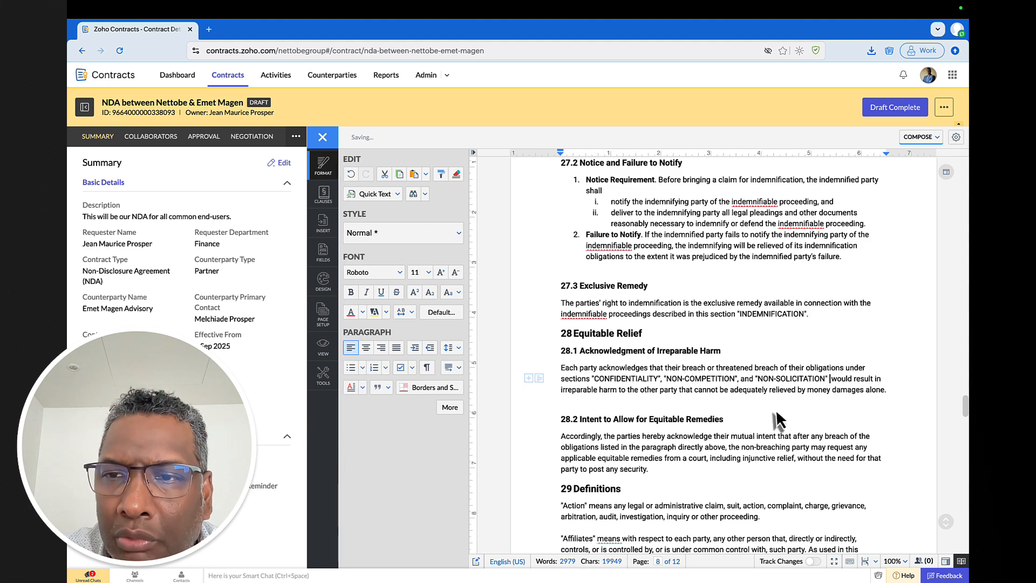
{"action": "scroll", "coordinate": [729, 383], "scroll_direction": "down", "scroll_amount": 10}
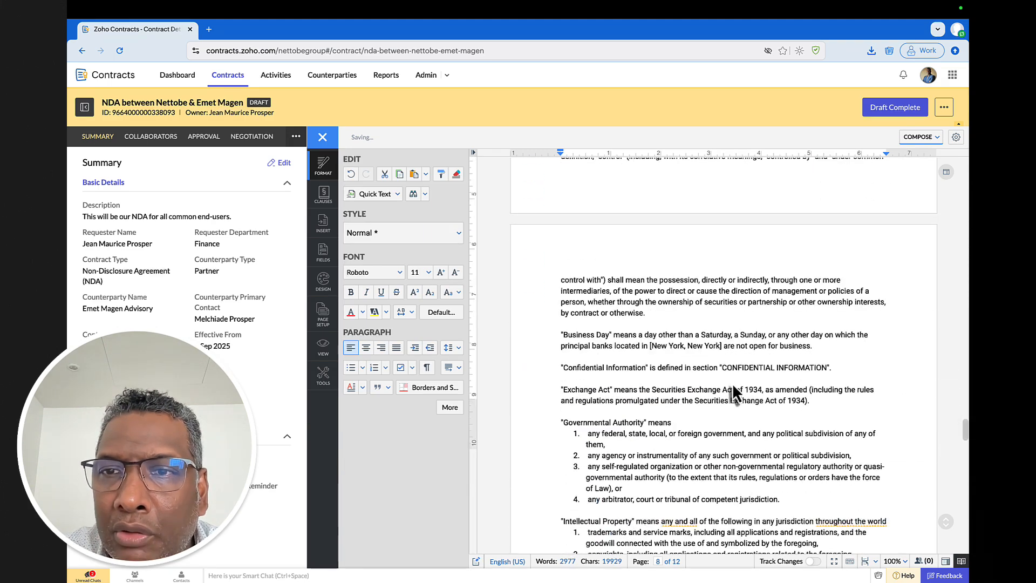
{"action": "scroll", "coordinate": [729, 382], "scroll_direction": "down", "scroll_amount": 10}
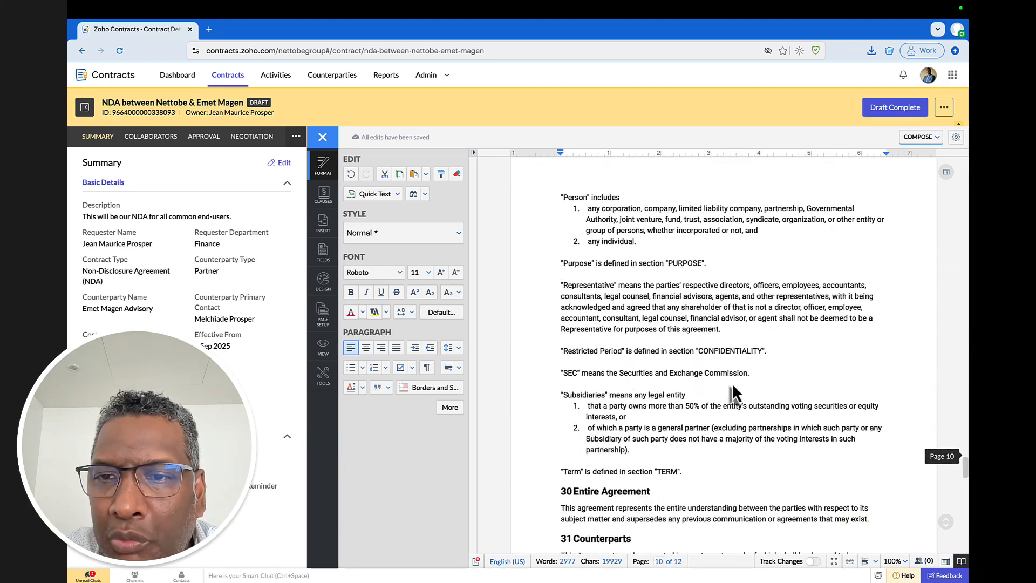
{"action": "scroll", "coordinate": [732, 384], "scroll_direction": "down", "scroll_amount": 5}
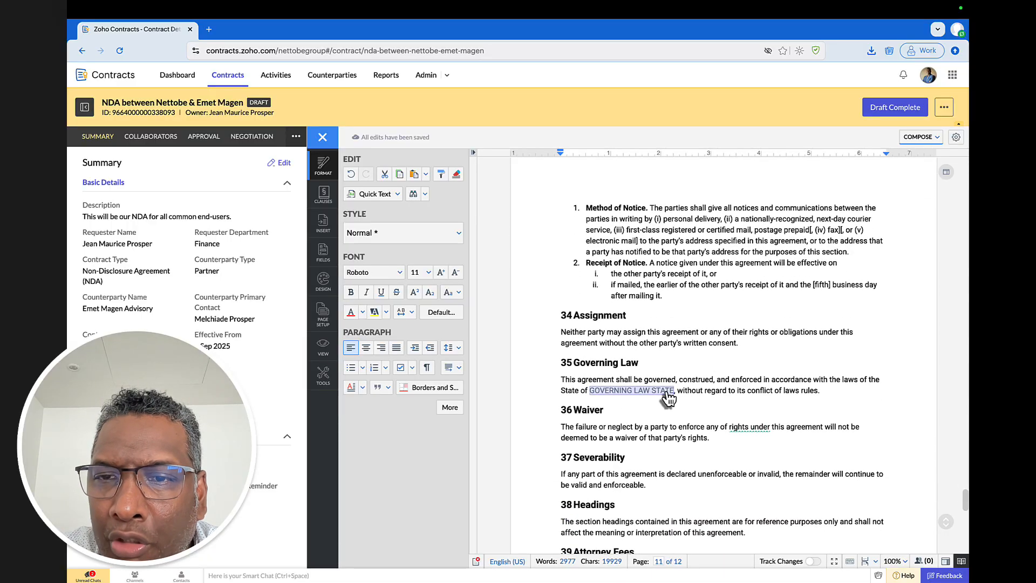
- Write 'the Republic of Mauritius' in the governing law clause and delete the GOVERNING LAW STATE field
{"action": "left_click", "coordinate": [666, 391]}
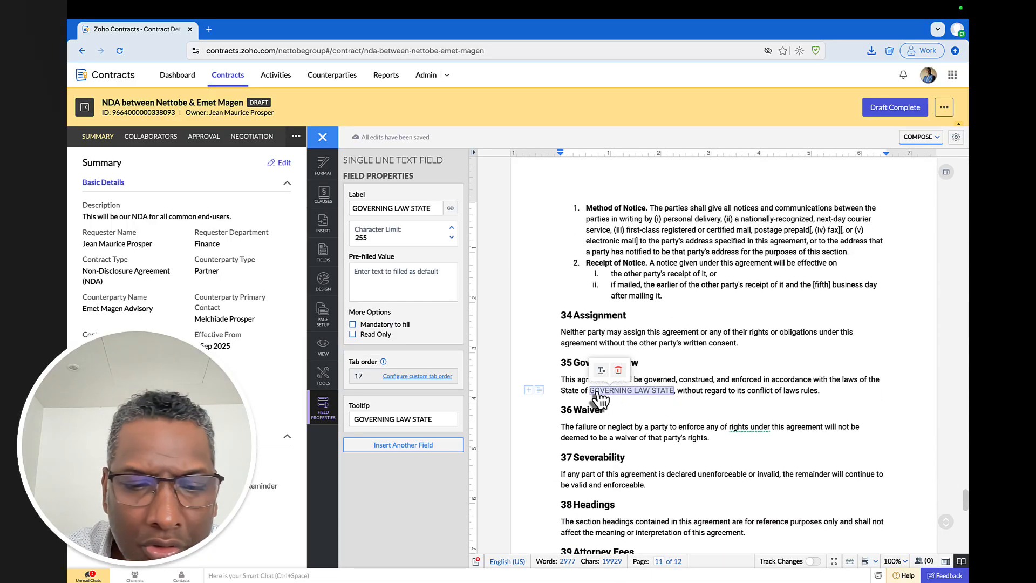
{"action": "type", "text": "the "}
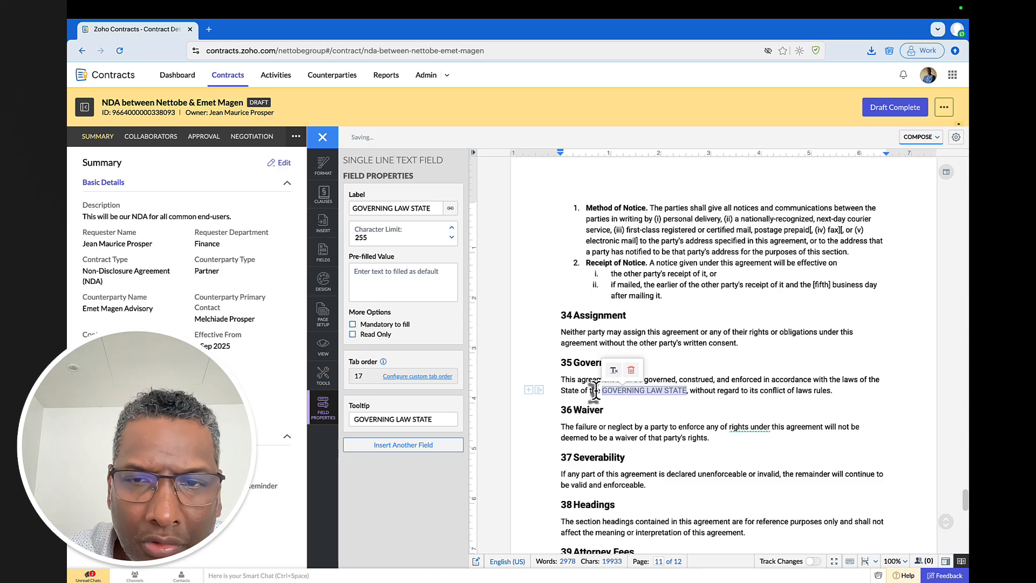
{"action": "type", "text": "Re"}
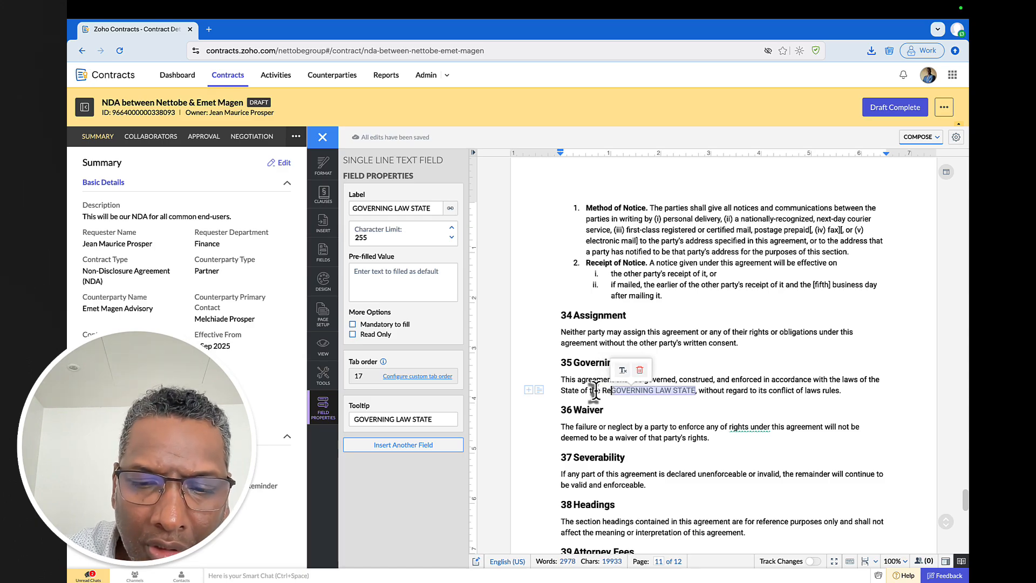
{"action": "type", "text": "public of Mau"}
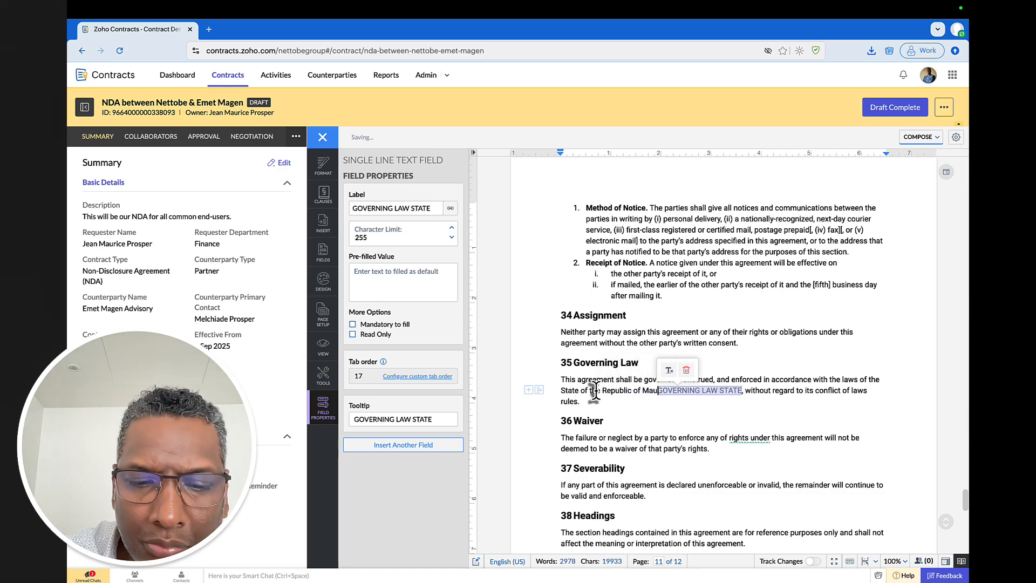
{"action": "type", "text": "ritius"}
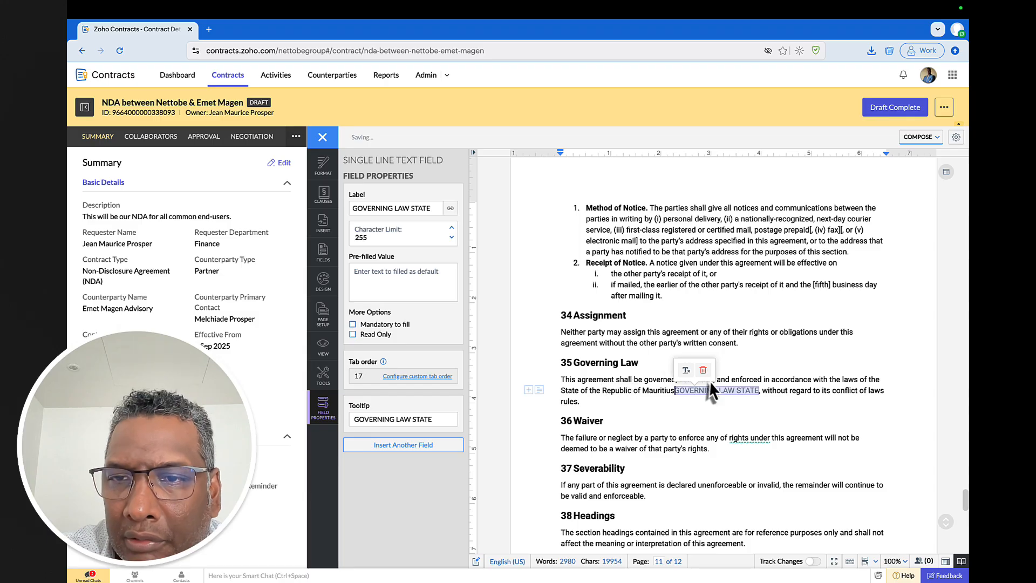
{"action": "left_click", "coordinate": [703, 371]}
{"action": "scroll", "coordinate": [717, 371], "scroll_direction": "down", "scroll_amount": 5}
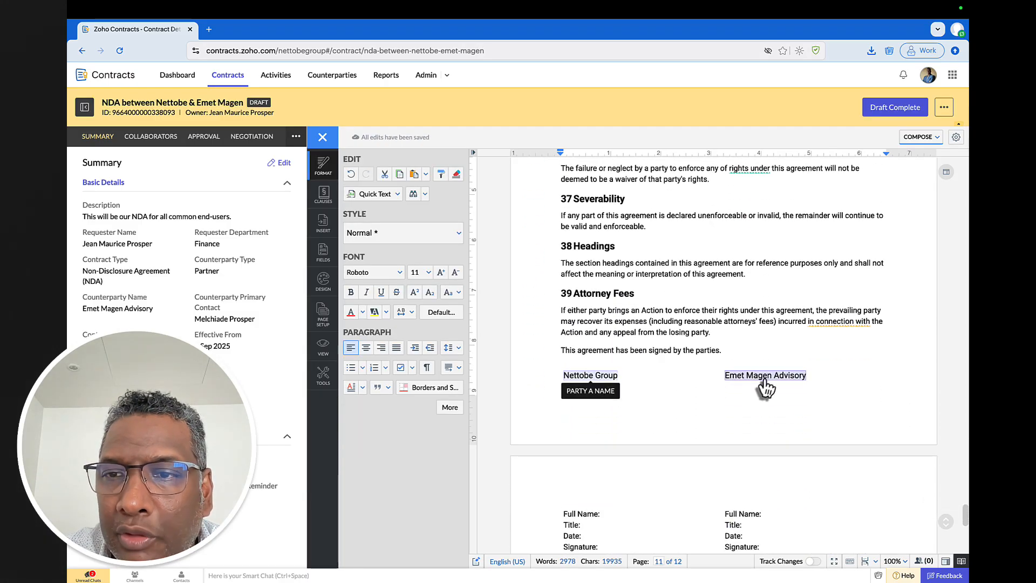
{"action": "scroll", "coordinate": [771, 377], "scroll_direction": "down", "scroll_amount": 4}
{"action": "scroll", "coordinate": [772, 378], "scroll_direction": "up", "scroll_amount": 5}
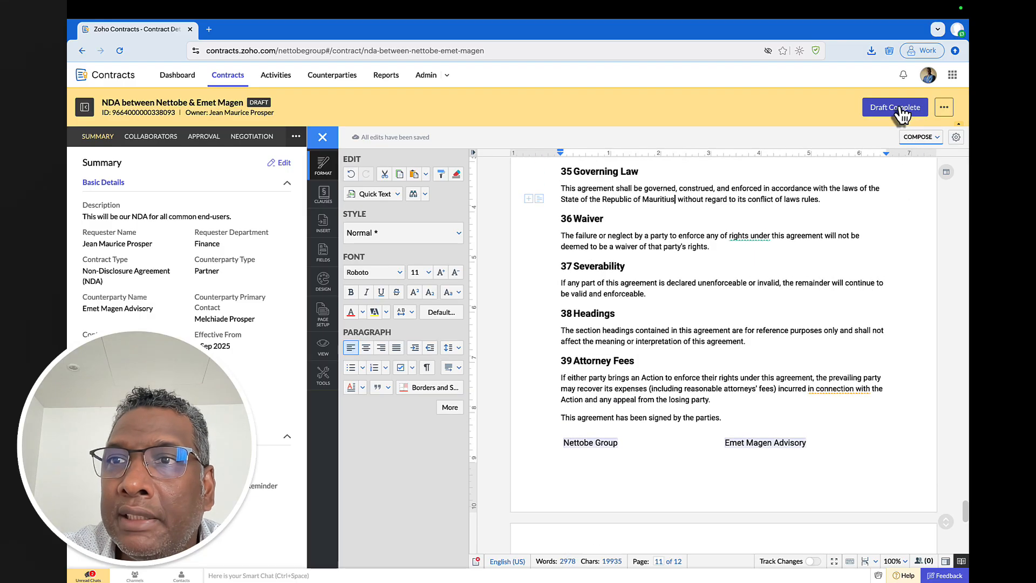
{"action": "left_click", "coordinate": [896, 107]}
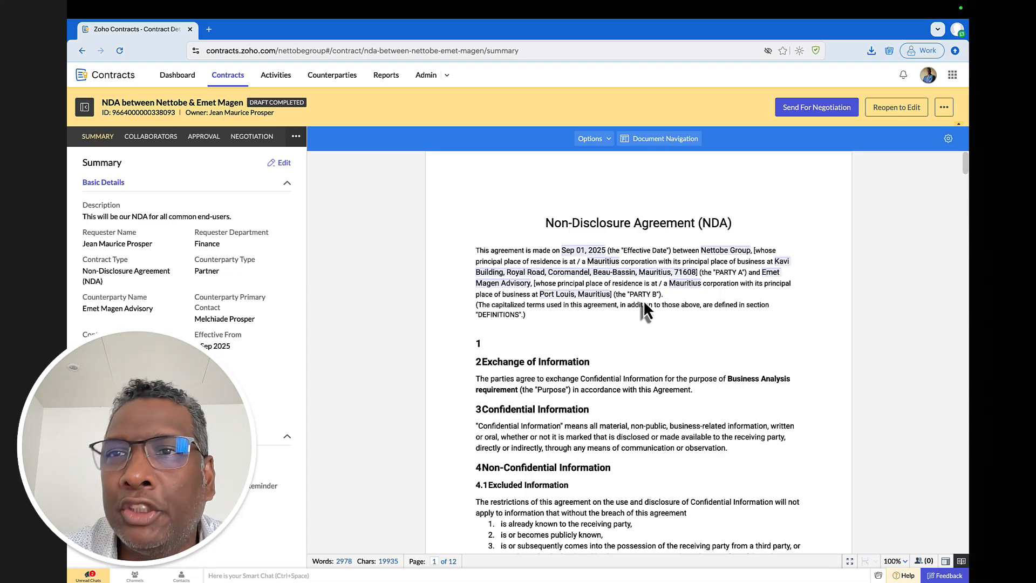
- Send the NDA to the counterparty negotiator with Edit and Submit Review permission and a short note
{"action": "left_click", "coordinate": [821, 107]}
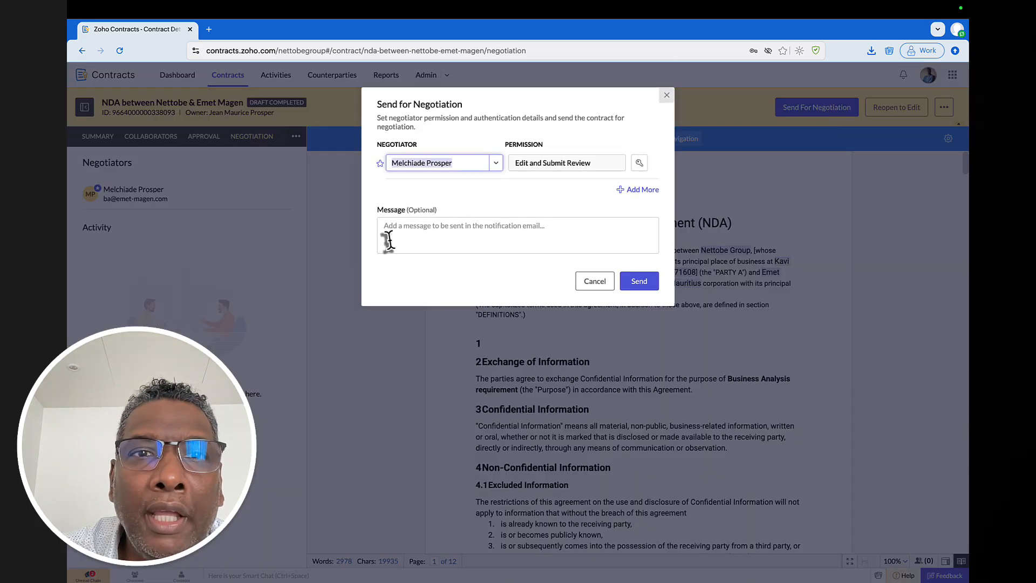
{"action": "left_click", "coordinate": [440, 236]}
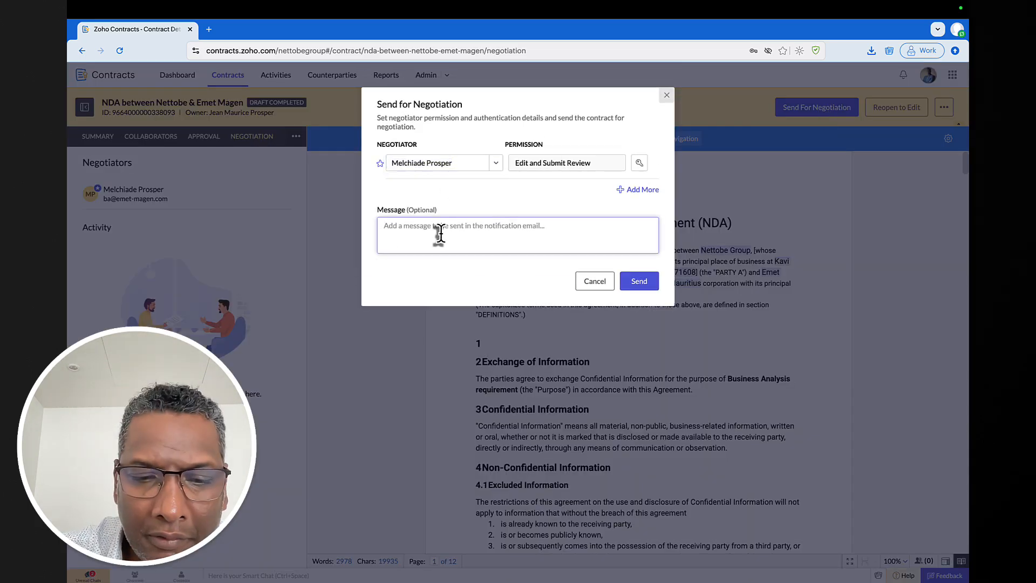
{"action": "type", "text": "PLea"}
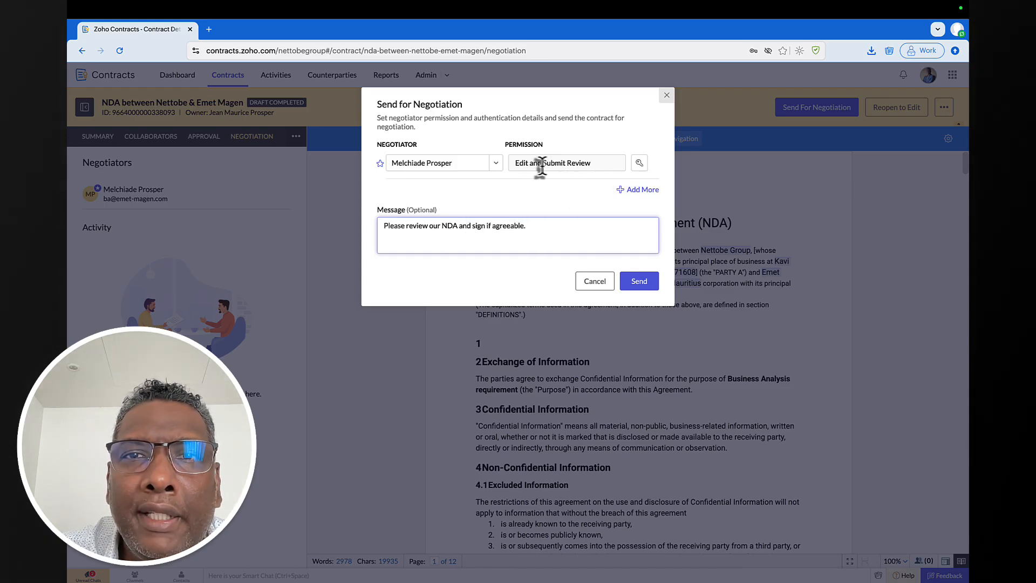
{"action": "left_click", "coordinate": [643, 282]}
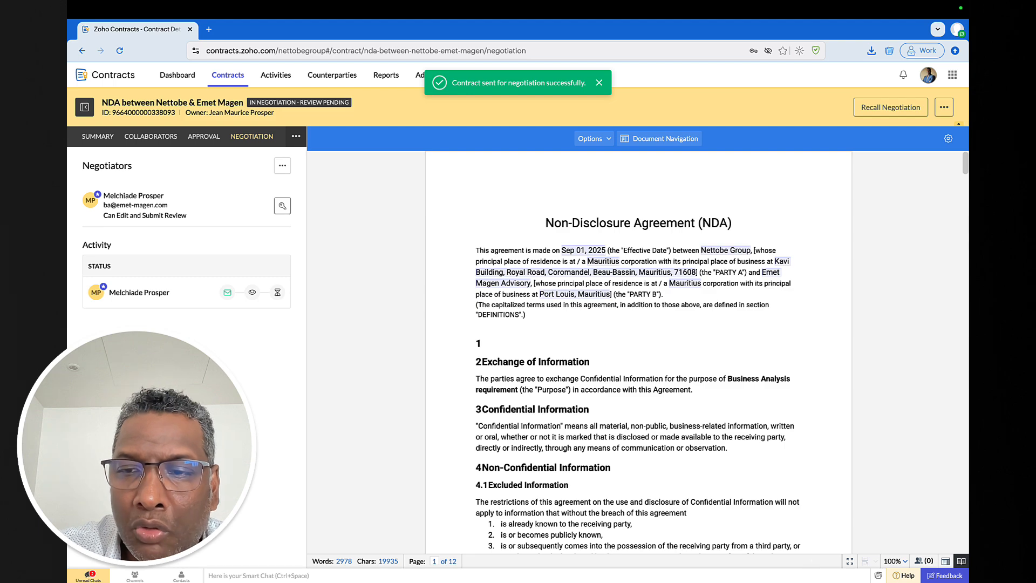
{"action": "mouse_move", "coordinate": [805, 573]}
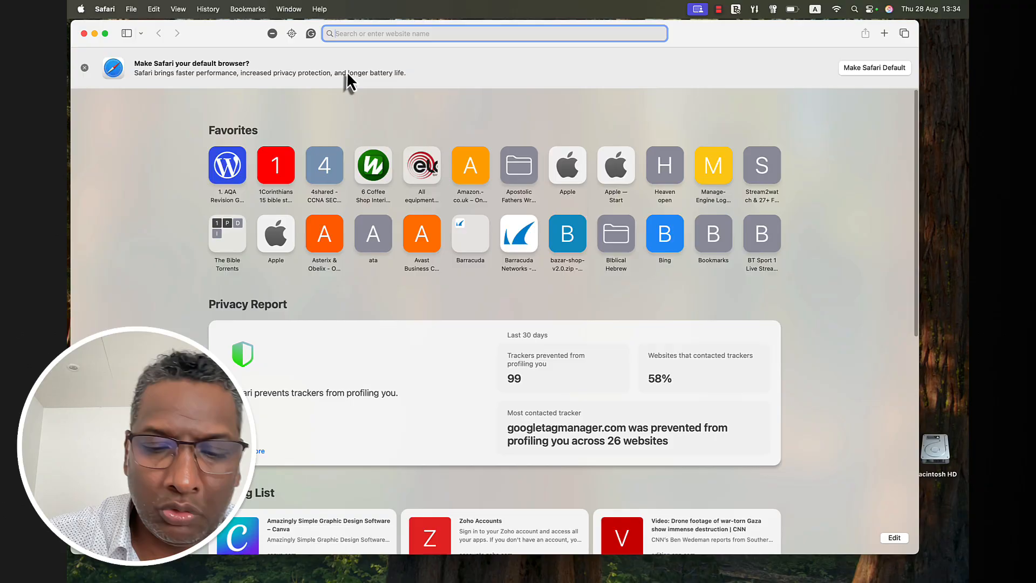
- Load mail.zoho.com and sign in with the saved account login
{"action": "type", "text": "m"}
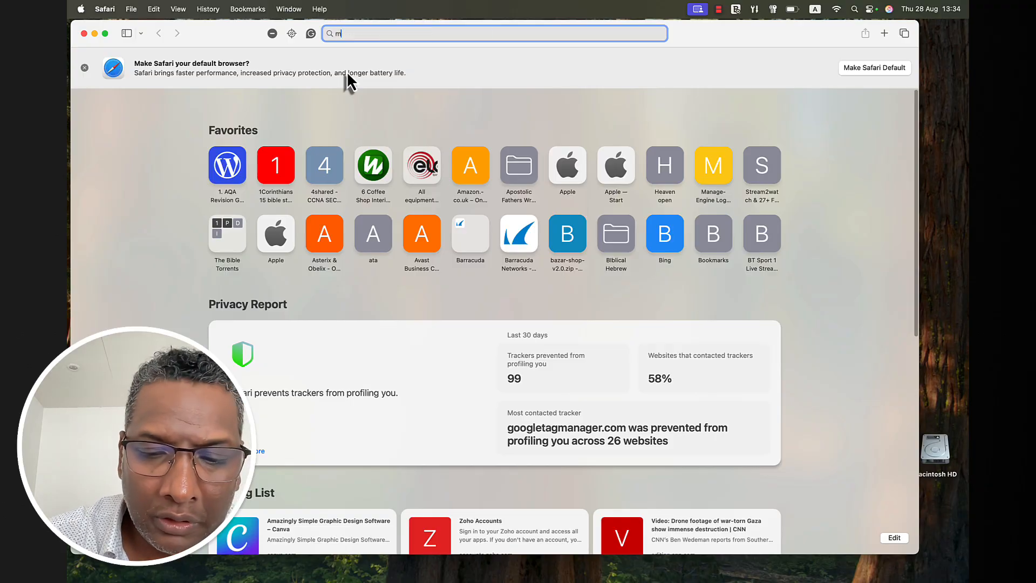
{"action": "type", "text": "ail.zoho"}
{"action": "key", "text": "Return"}
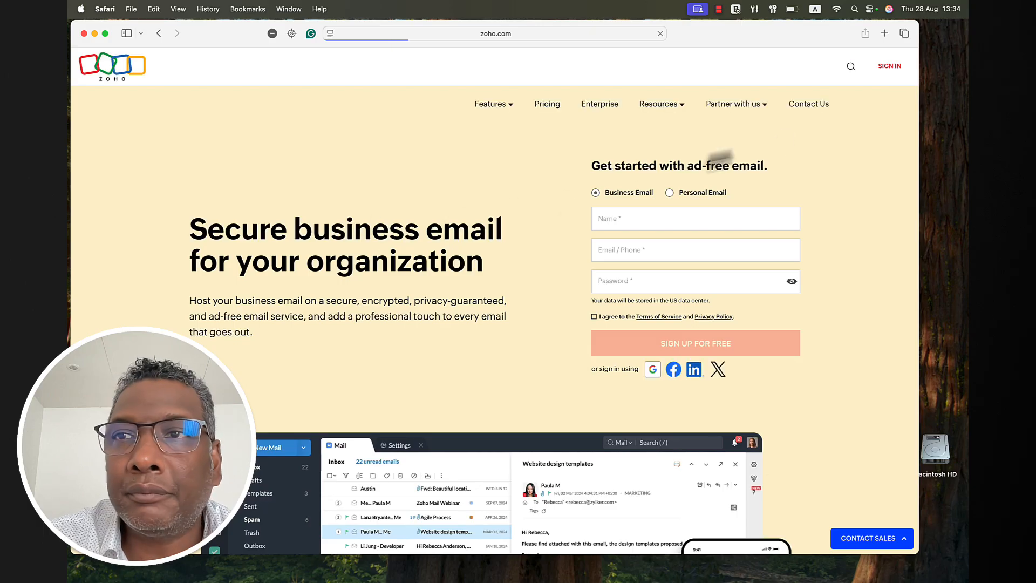
{"action": "left_click", "coordinate": [894, 67]}
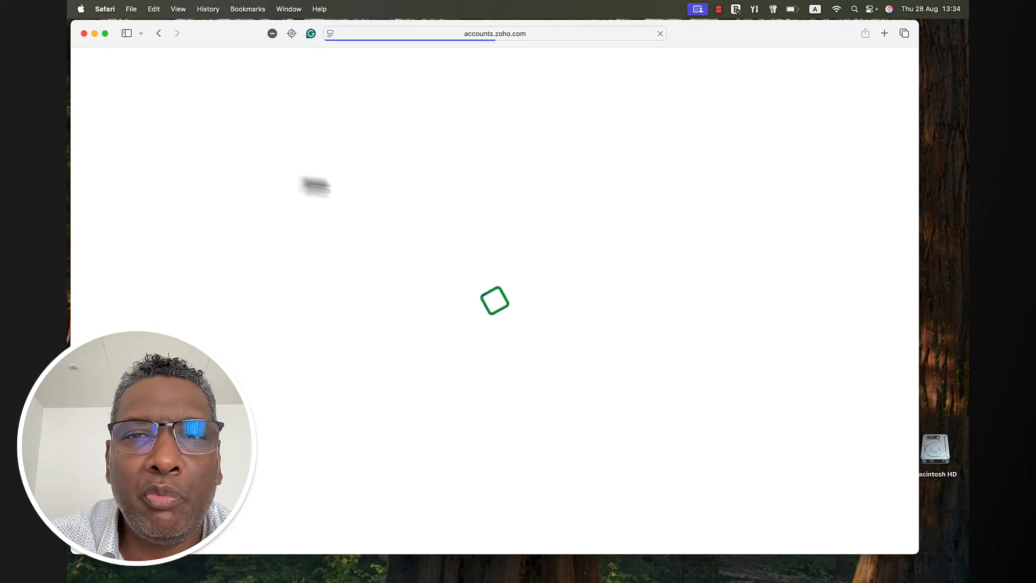
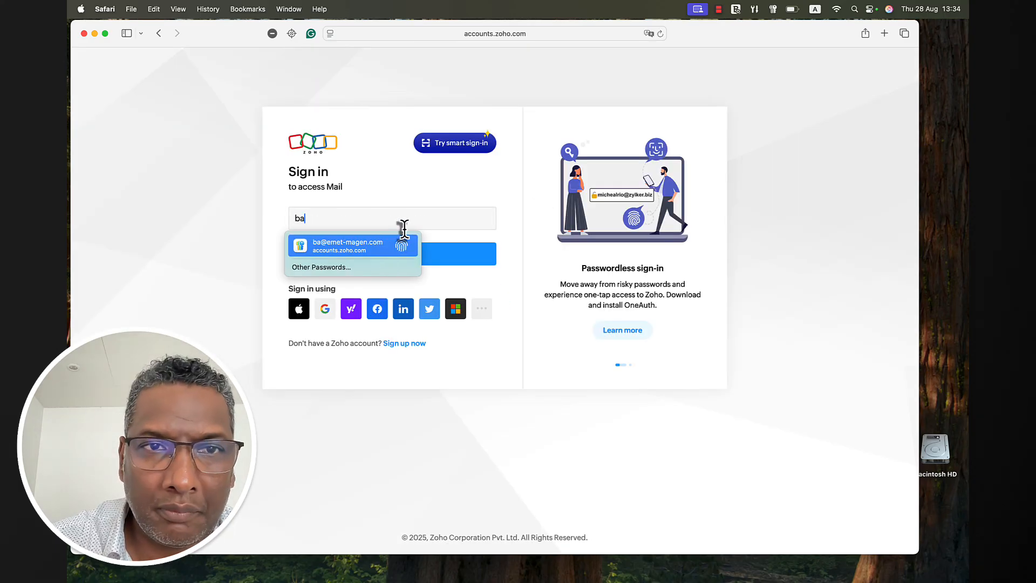
{"action": "key", "text": "Return"}
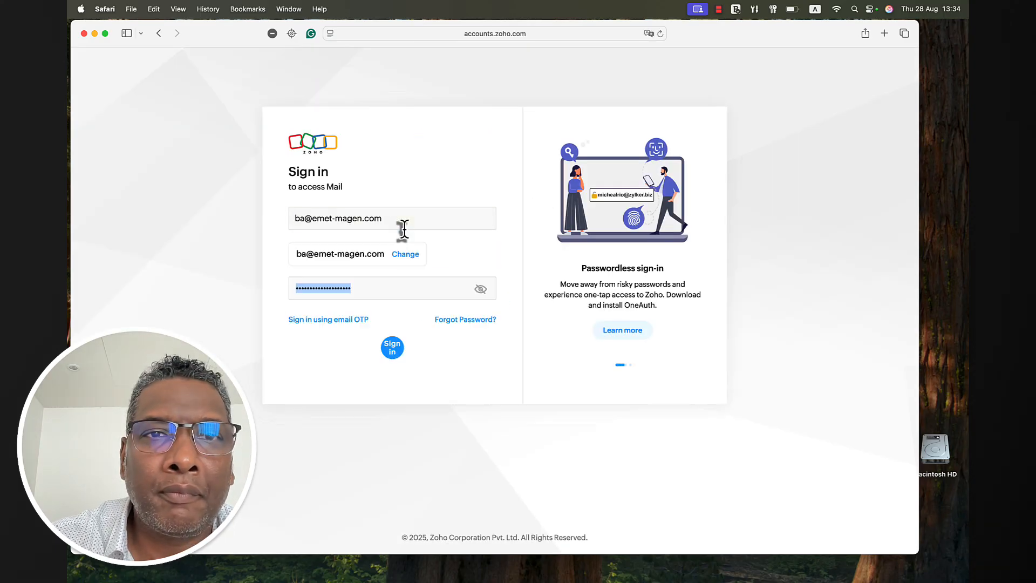
{"action": "left_click", "coordinate": [363, 320]}
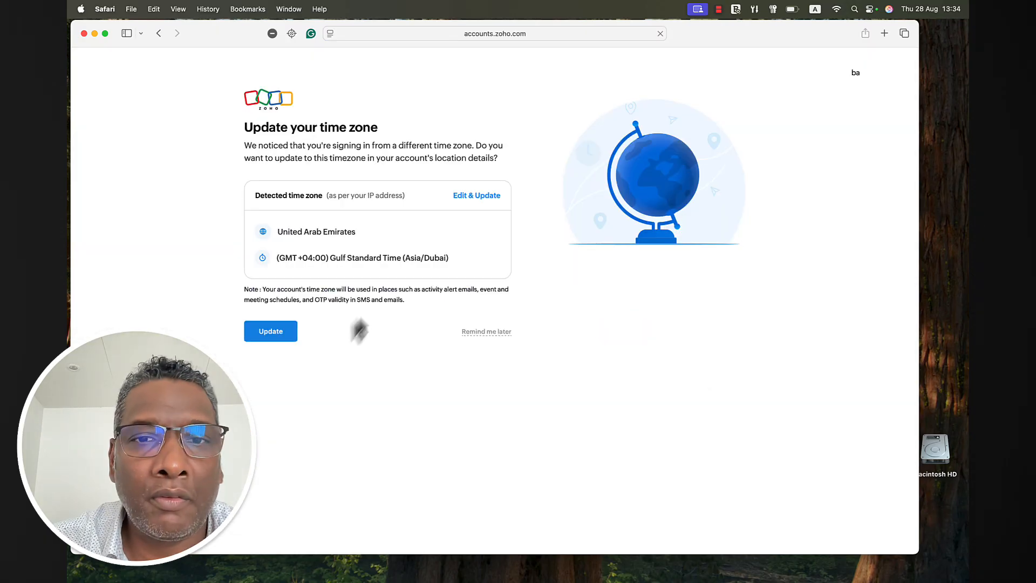
- Postpone the time-zone update with Remind me later and open the Spam folder
{"action": "left_click", "coordinate": [489, 332]}
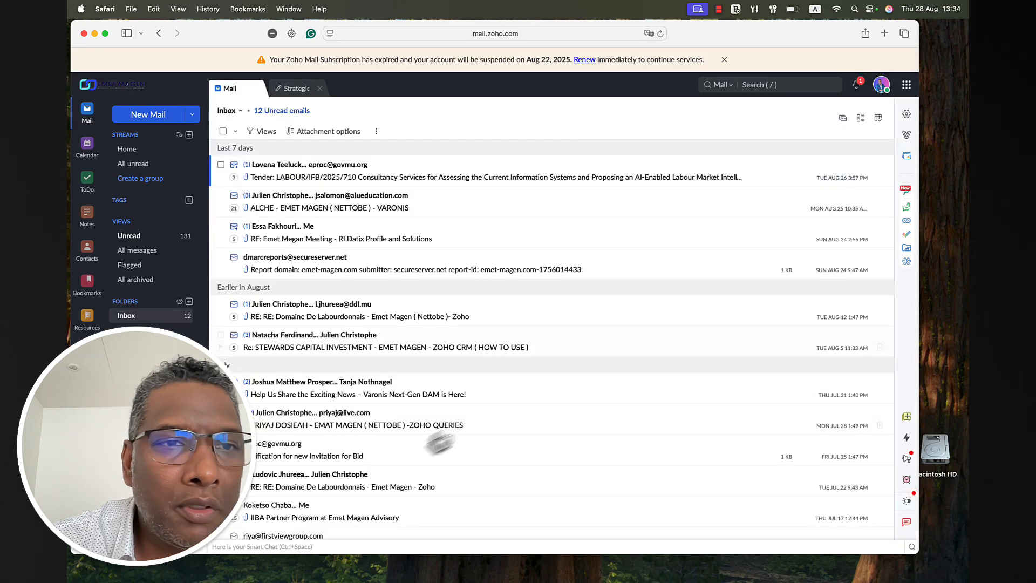
{"action": "left_click", "coordinate": [127, 389]}
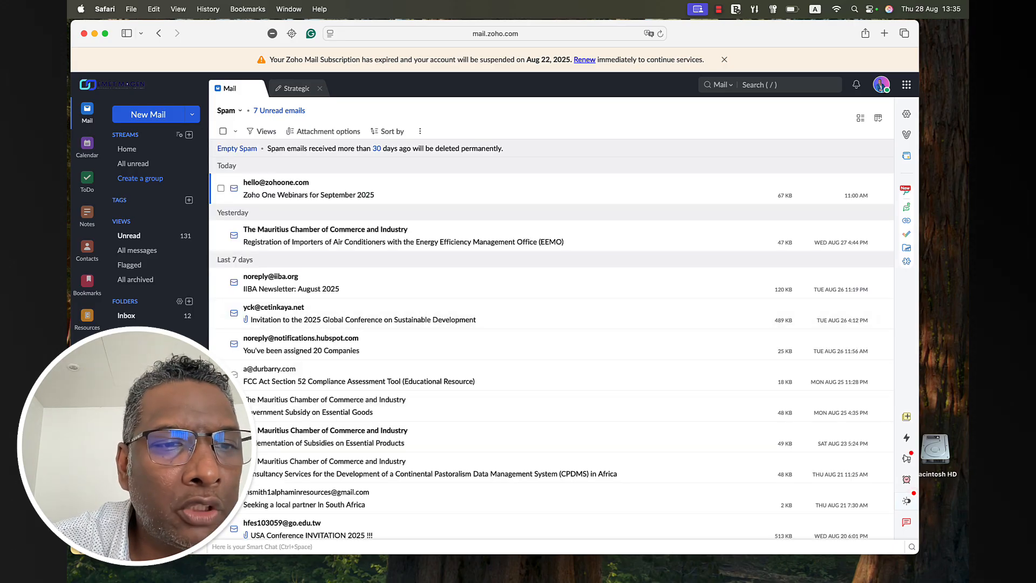
{"action": "scroll", "coordinate": [155, 226], "scroll_direction": "down", "scroll_amount": 1}
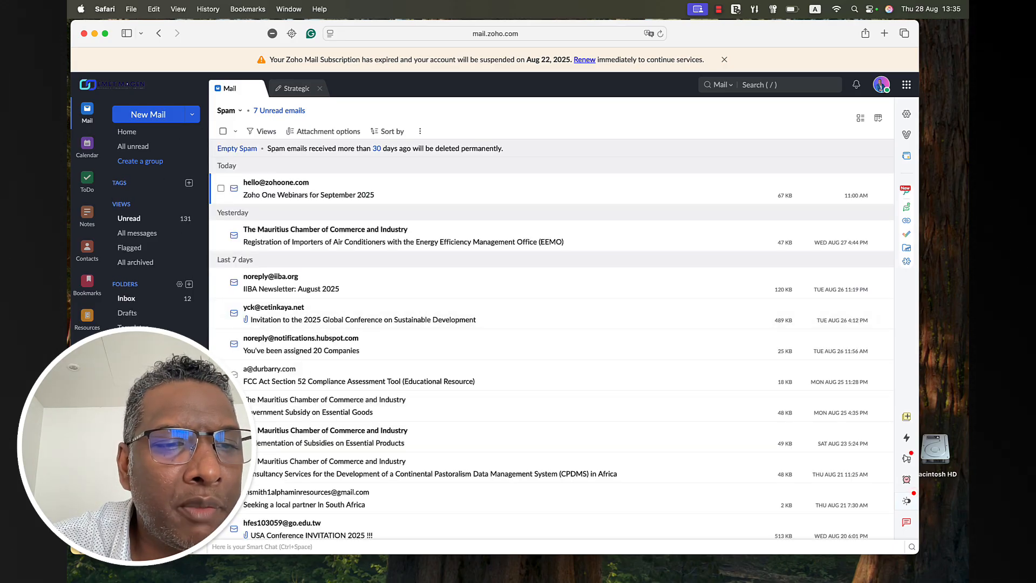
- Open the Zoho Contracts invitation in the Zoho folder and follow Review Contract to the protected NDA tab
{"action": "left_click", "coordinate": [135, 456]}
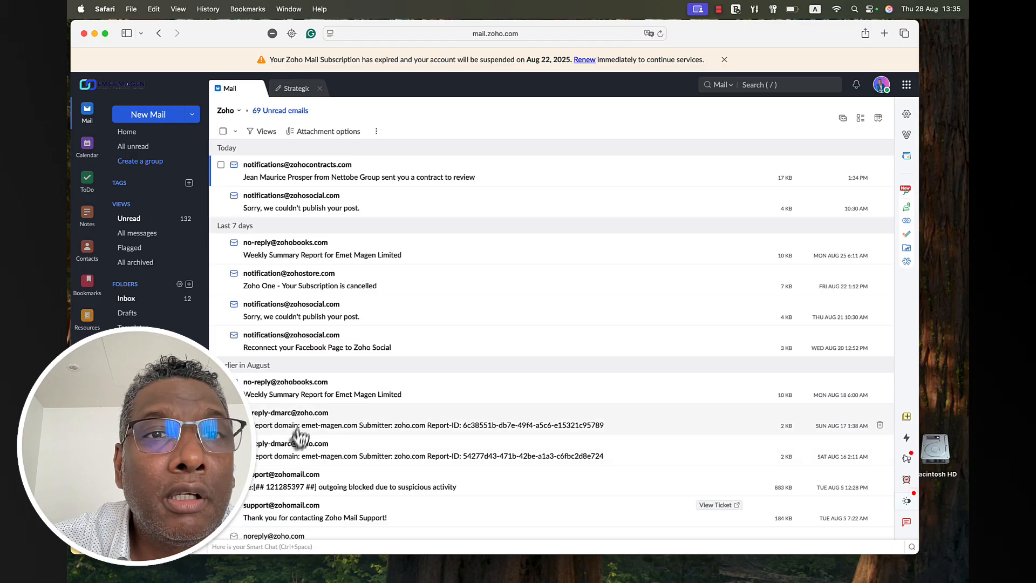
{"action": "left_click", "coordinate": [330, 180]}
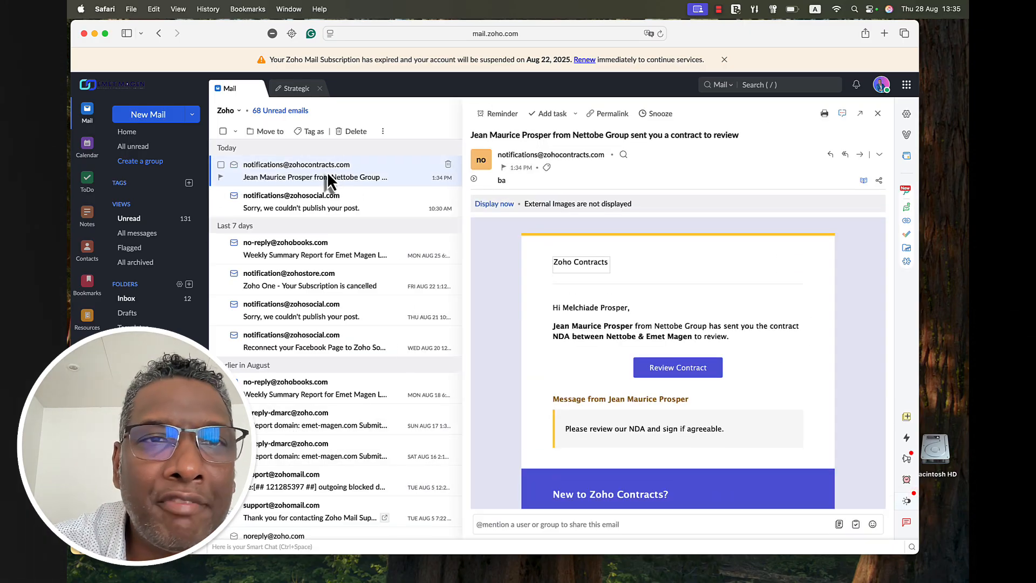
{"action": "left_click", "coordinate": [488, 205]}
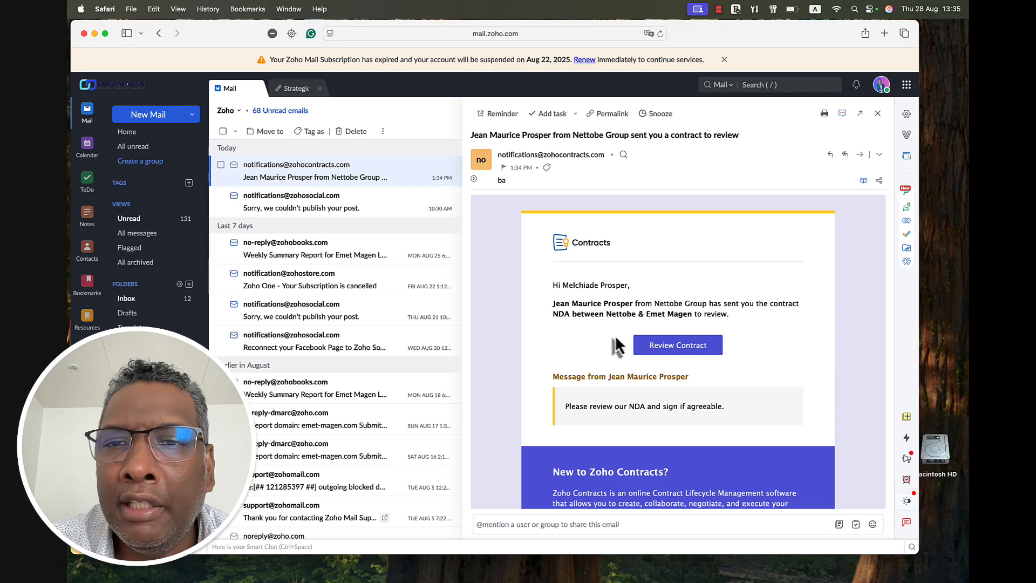
{"action": "left_click", "coordinate": [681, 348]}
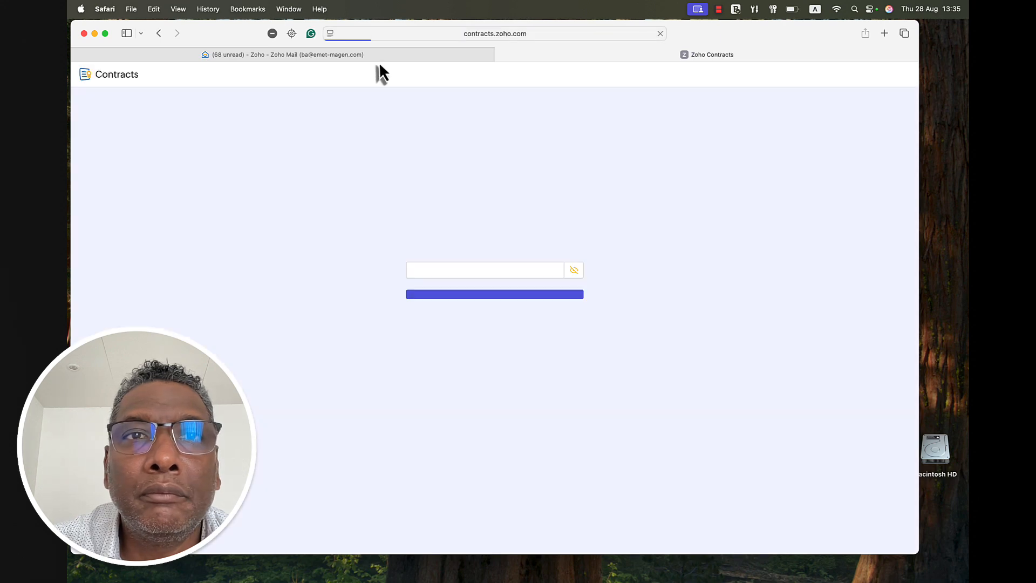
{"action": "left_click", "coordinate": [380, 58]}
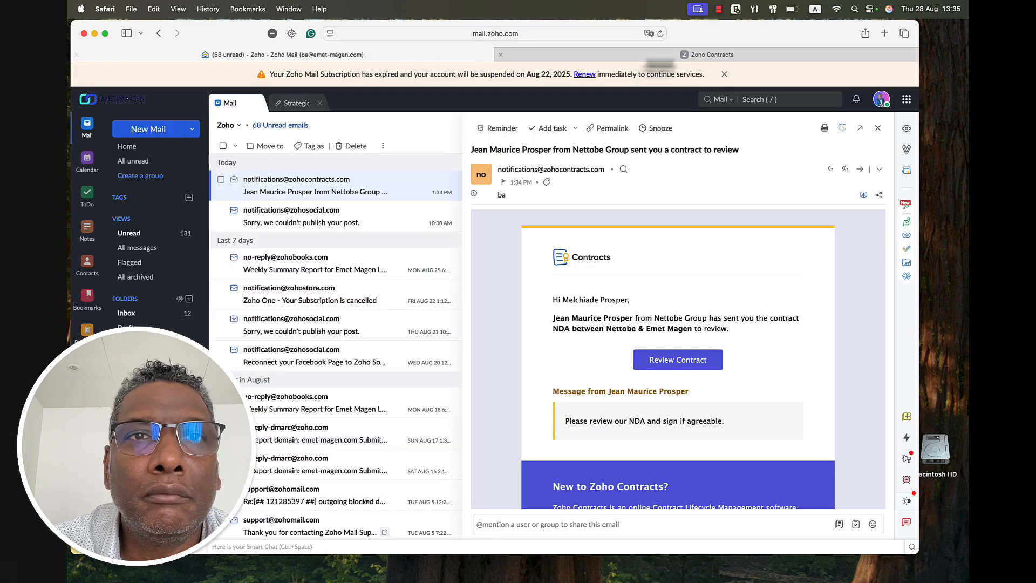
{"action": "left_click", "coordinate": [736, 55]}
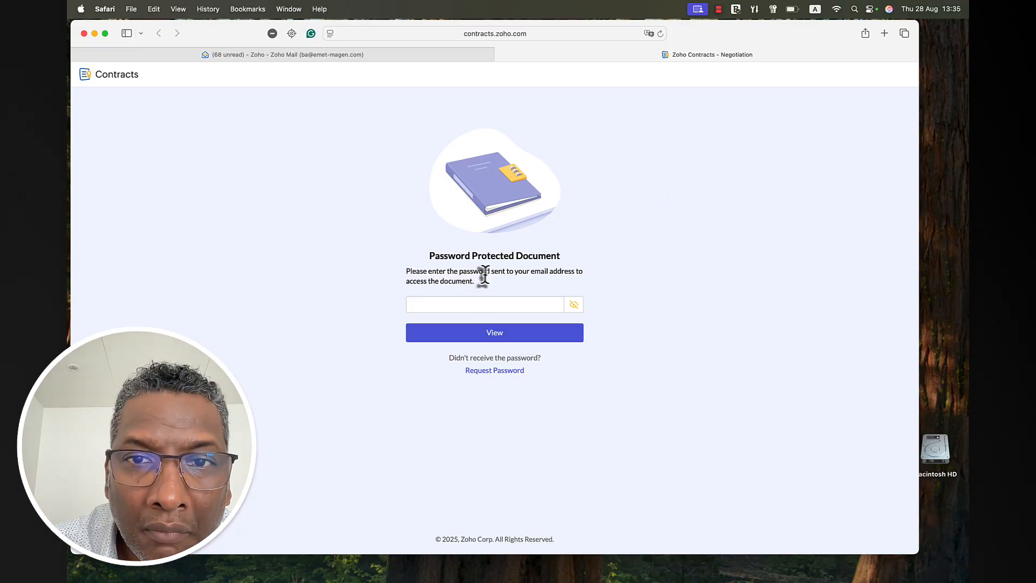
- Find the password email in the mailbox and select the contract access password
{"action": "left_click", "coordinate": [413, 54]}
{"action": "scroll", "coordinate": [671, 312], "scroll_direction": "down", "scroll_amount": 5}
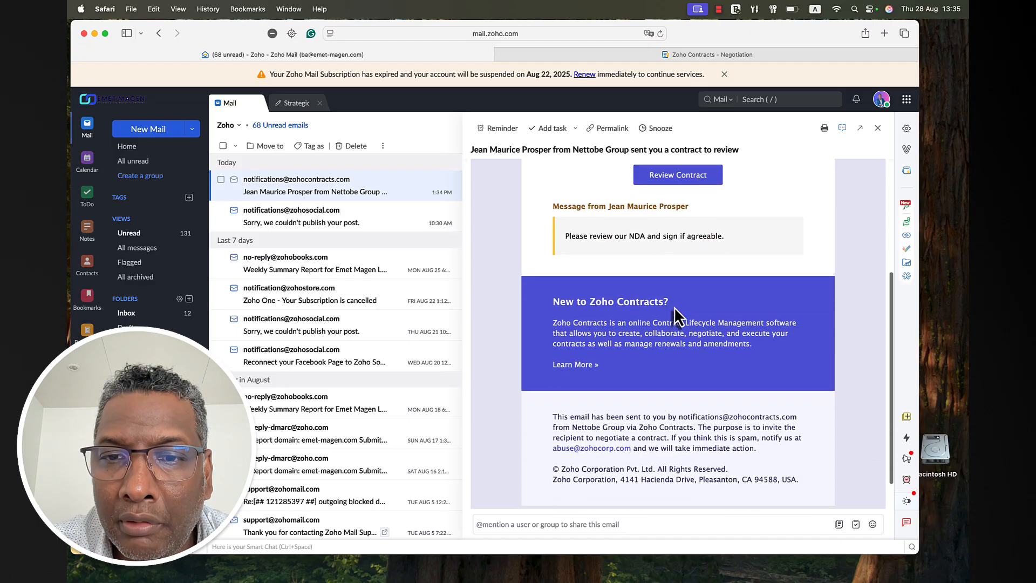
{"action": "scroll", "coordinate": [674, 315], "scroll_direction": "down", "scroll_amount": 2}
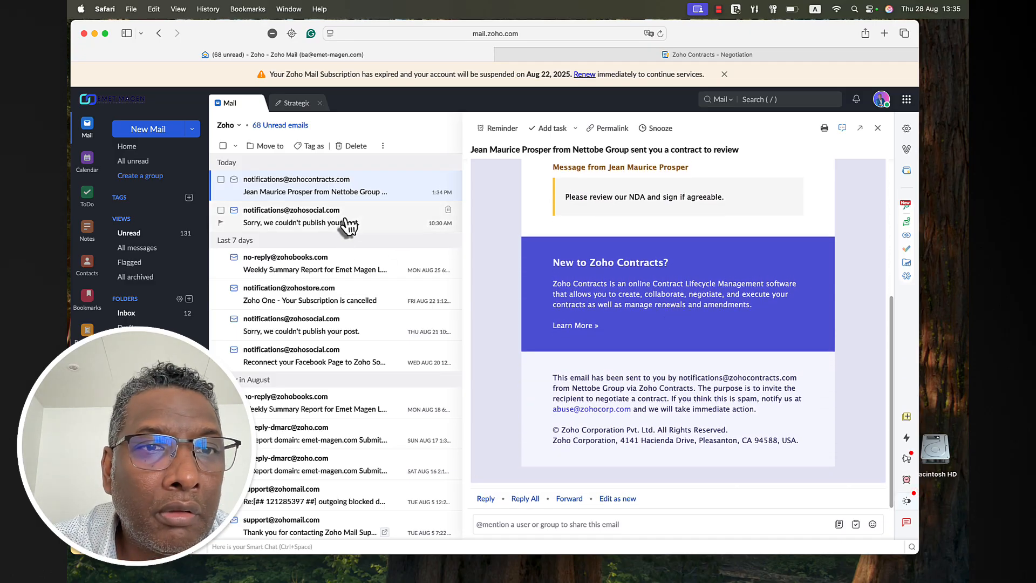
{"action": "scroll", "coordinate": [669, 264], "scroll_direction": "up", "scroll_amount": 5}
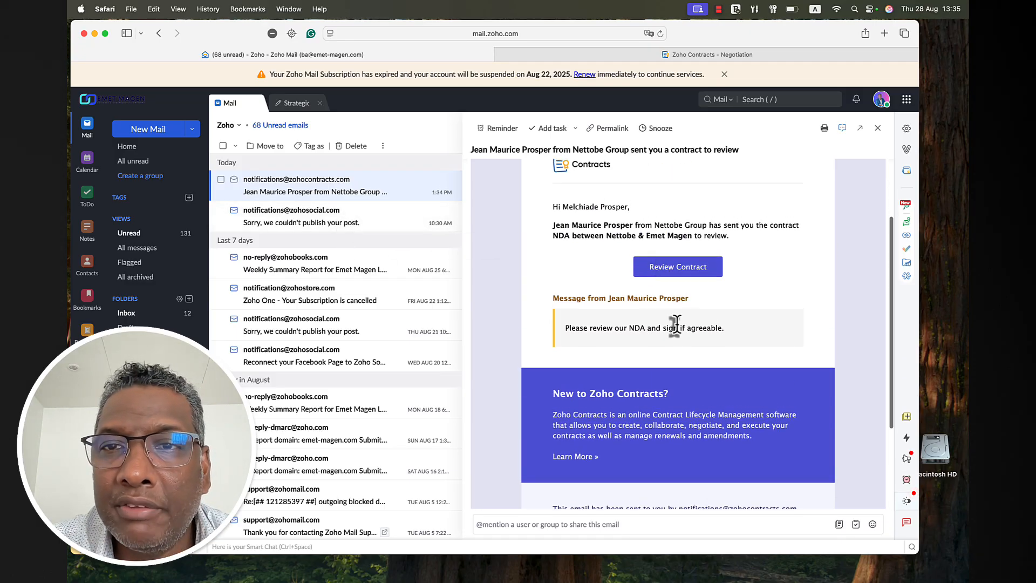
{"action": "scroll", "coordinate": [676, 324], "scroll_direction": "up", "scroll_amount": 4}
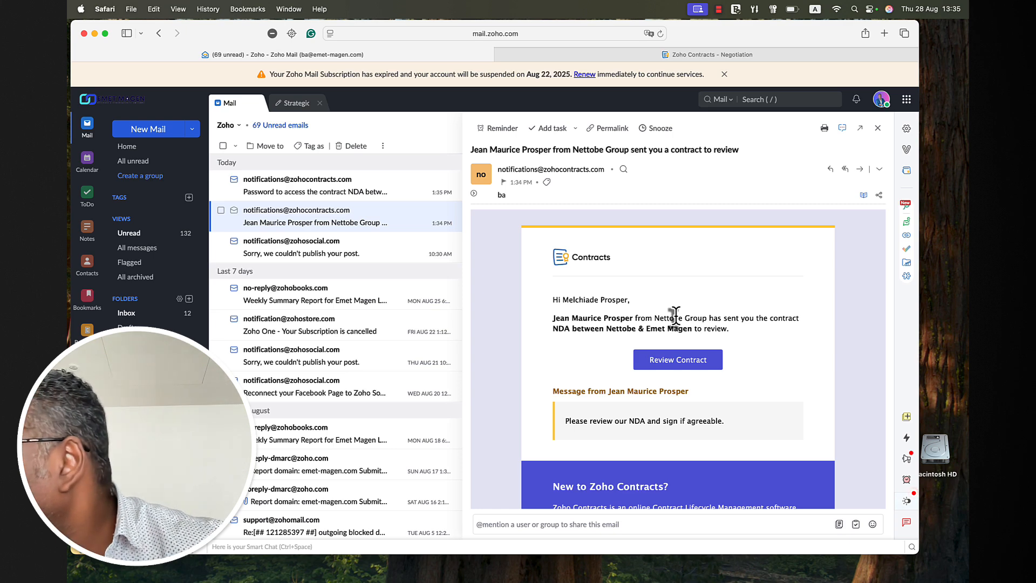
{"action": "left_click", "coordinate": [324, 195]}
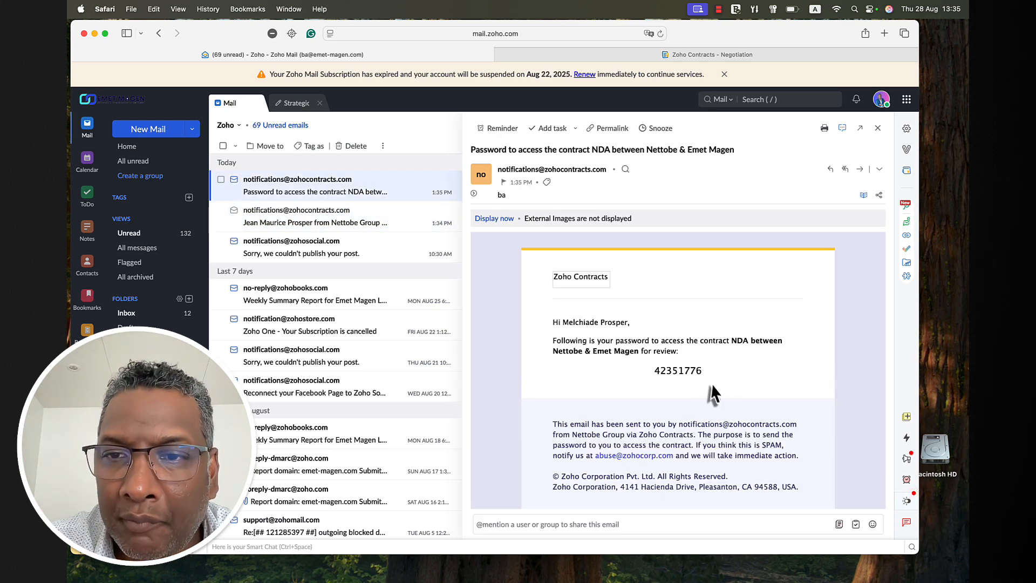
{"action": "left_click_drag", "start_coordinate": [703, 371], "coordinate": [651, 371]}
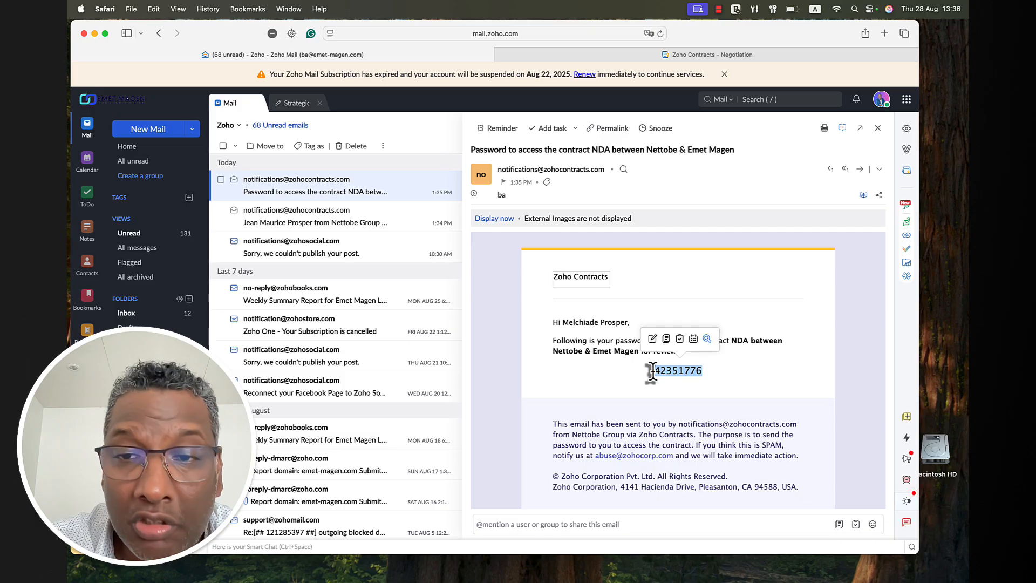
- Paste the access password into the protected contract page to unlock the NDA
{"action": "left_click", "coordinate": [652, 54]}
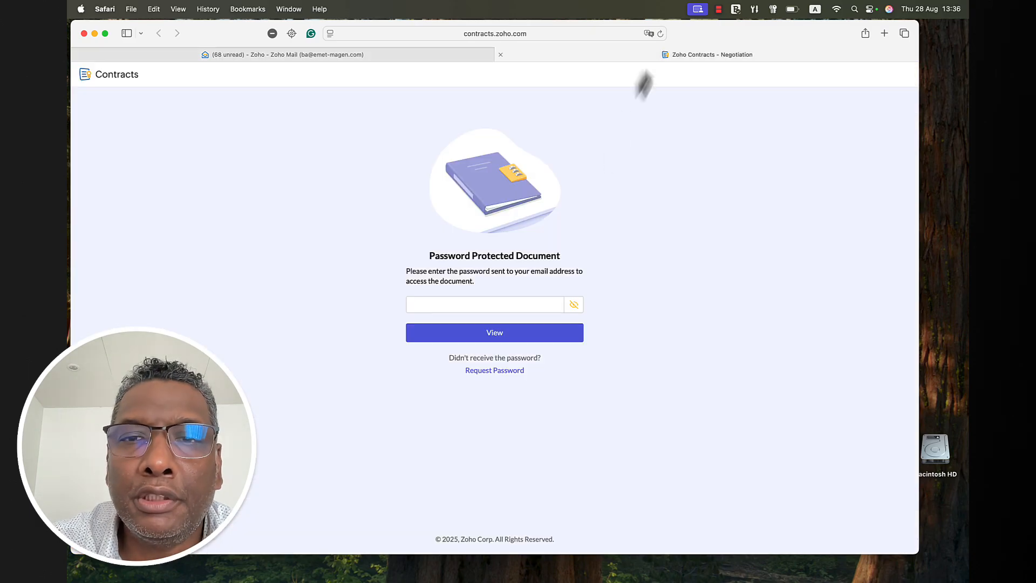
{"action": "left_click", "coordinate": [484, 304]}
{"action": "key", "text": "super+v"}
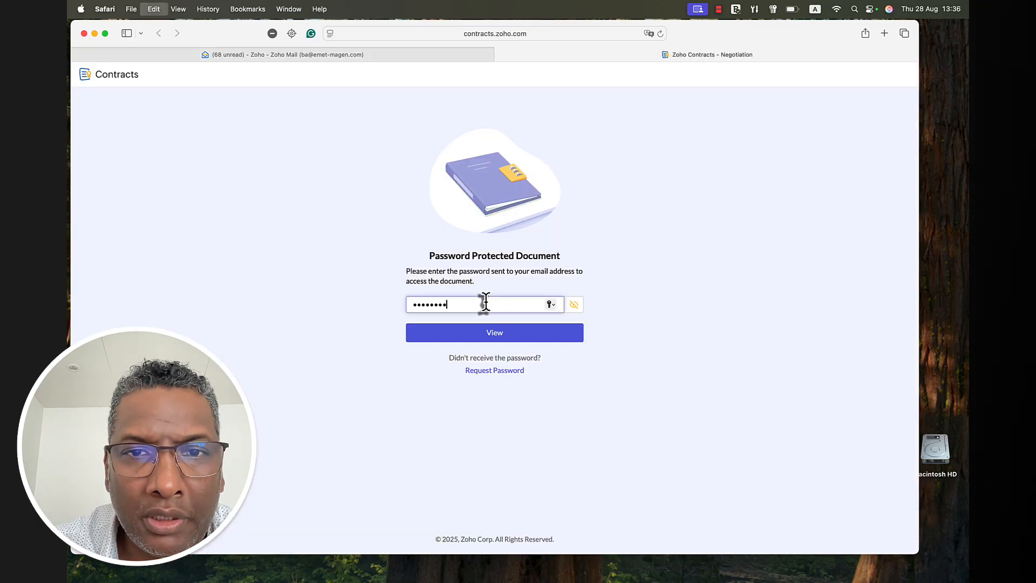
{"action": "left_click", "coordinate": [527, 336]}
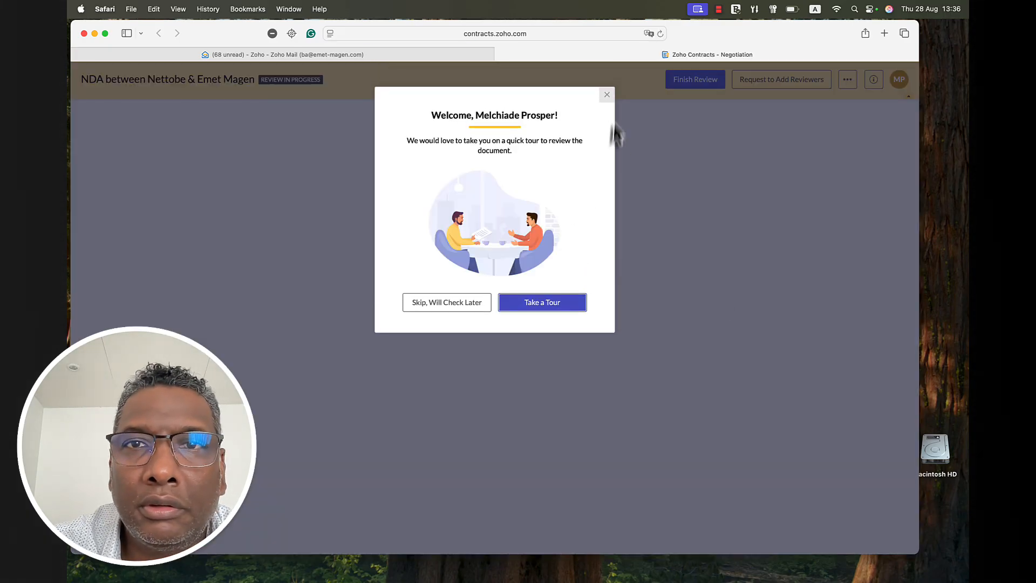
- Skip the document tour, scroll the NDA through pages 8 to 12, and check the ··· menu
{"action": "left_click", "coordinate": [608, 97]}
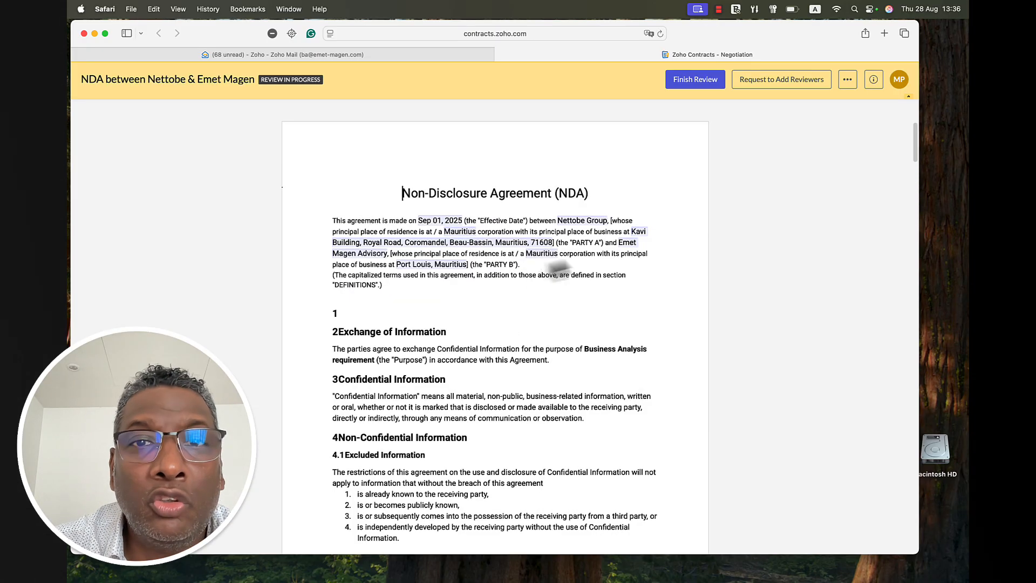
{"action": "scroll", "coordinate": [567, 260], "scroll_direction": "down", "scroll_amount": 5}
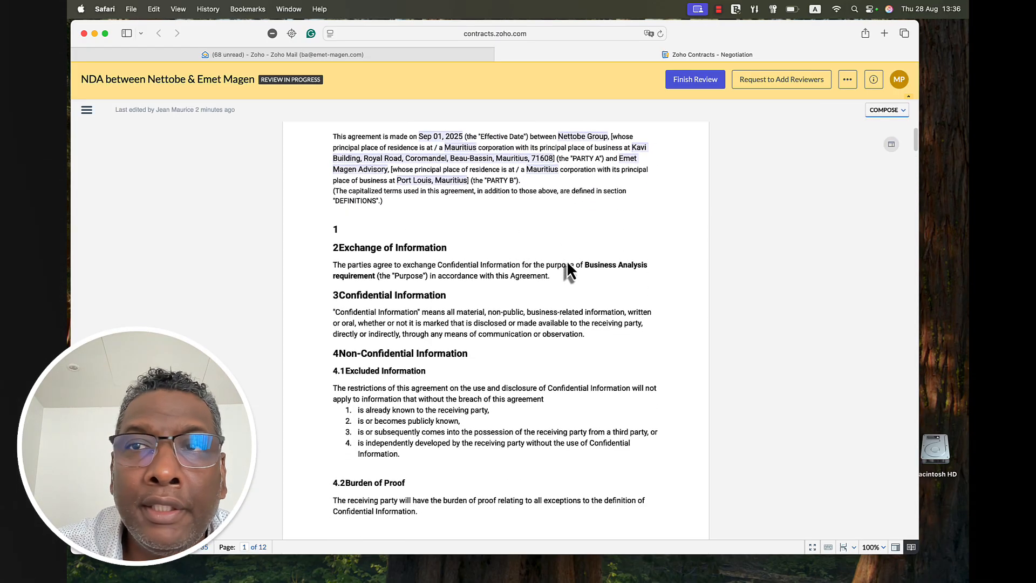
{"action": "scroll", "coordinate": [565, 260], "scroll_direction": "down", "scroll_amount": 10}
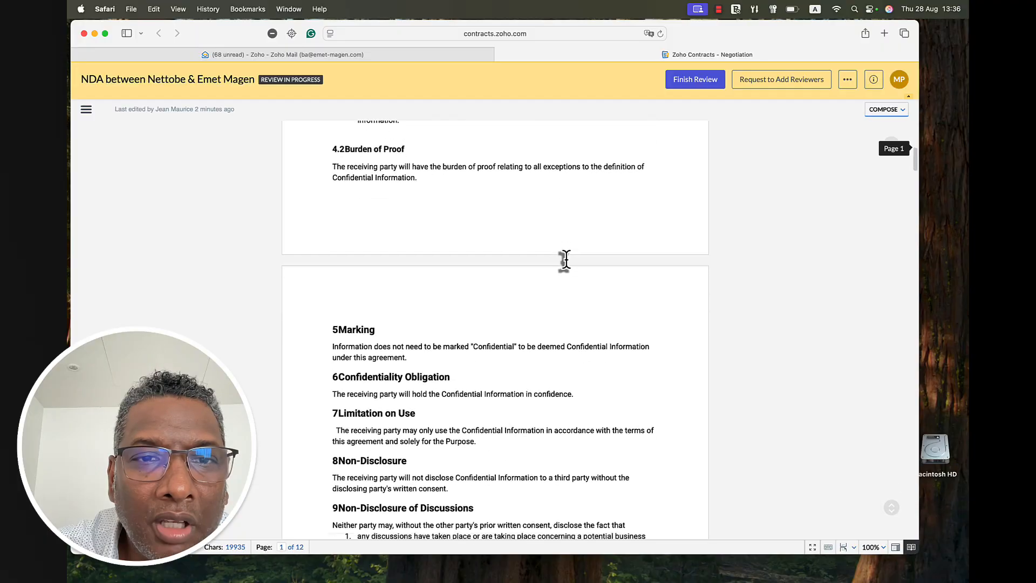
{"action": "scroll", "coordinate": [565, 260], "scroll_direction": "down", "scroll_amount": 10}
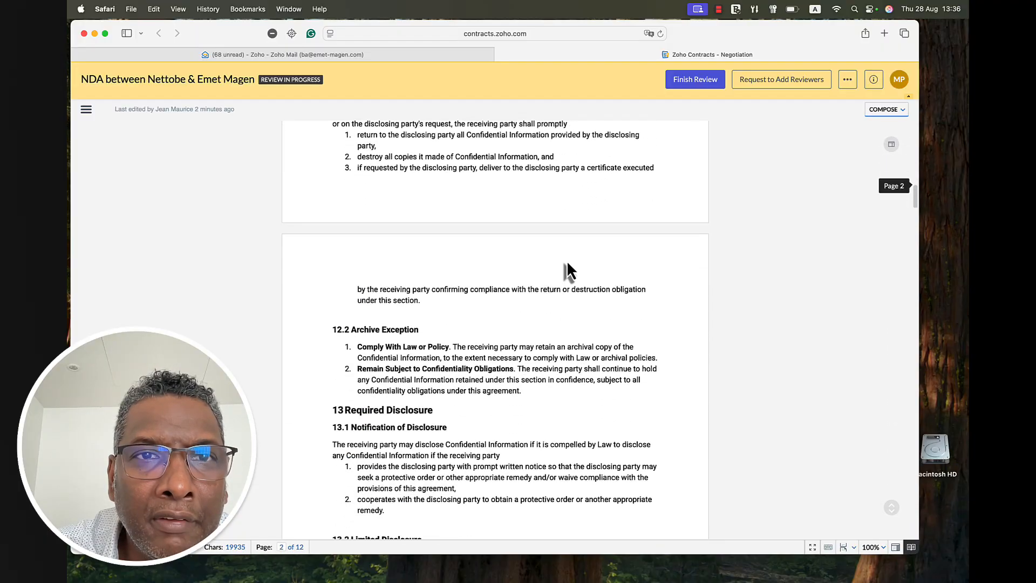
{"action": "scroll", "coordinate": [566, 268], "scroll_direction": "down", "scroll_amount": 15}
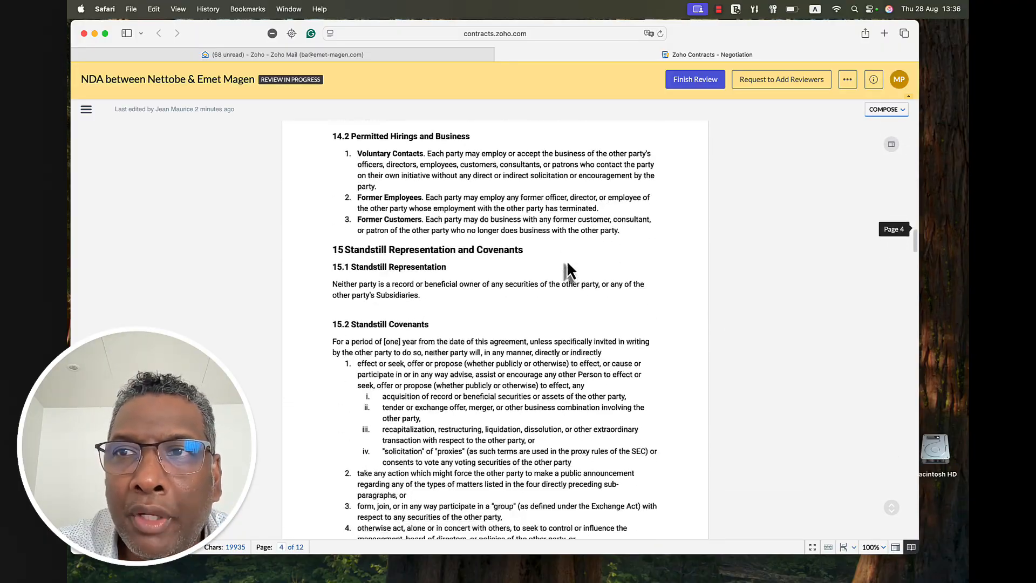
{"action": "scroll", "coordinate": [566, 268], "scroll_direction": "down", "scroll_amount": 12}
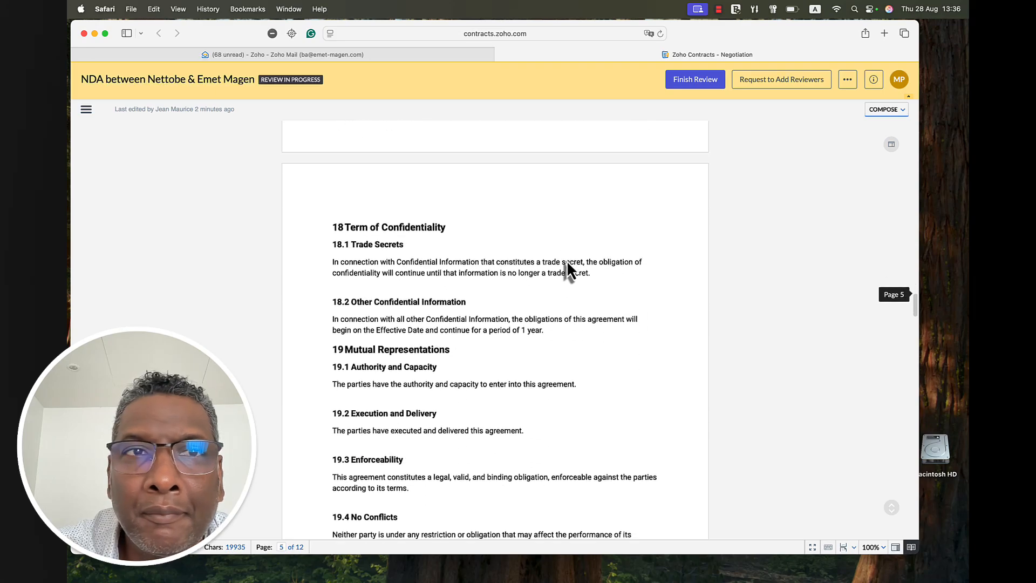
{"action": "scroll", "coordinate": [566, 268], "scroll_direction": "down", "scroll_amount": 15}
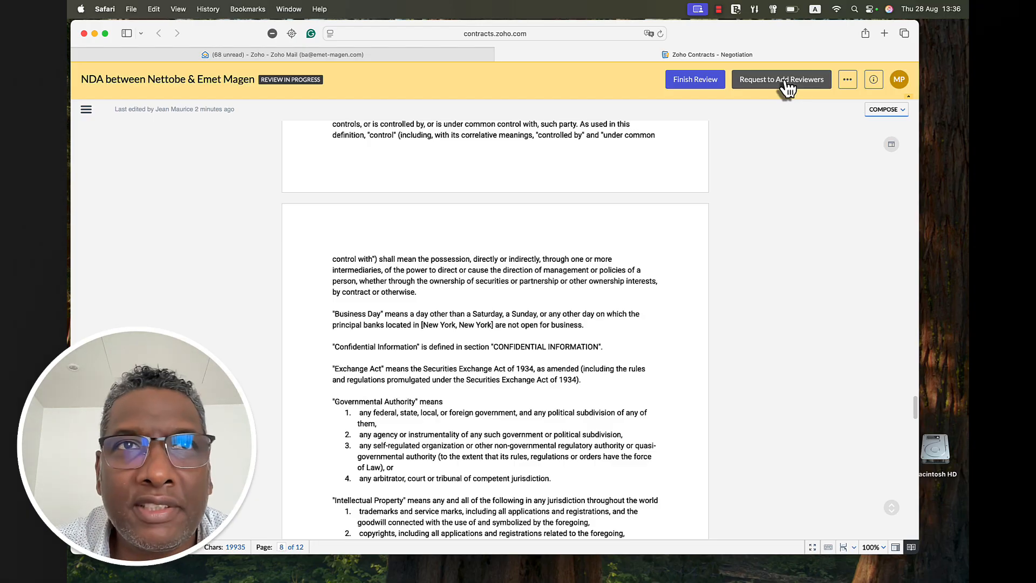
{"action": "left_click", "coordinate": [852, 80]}
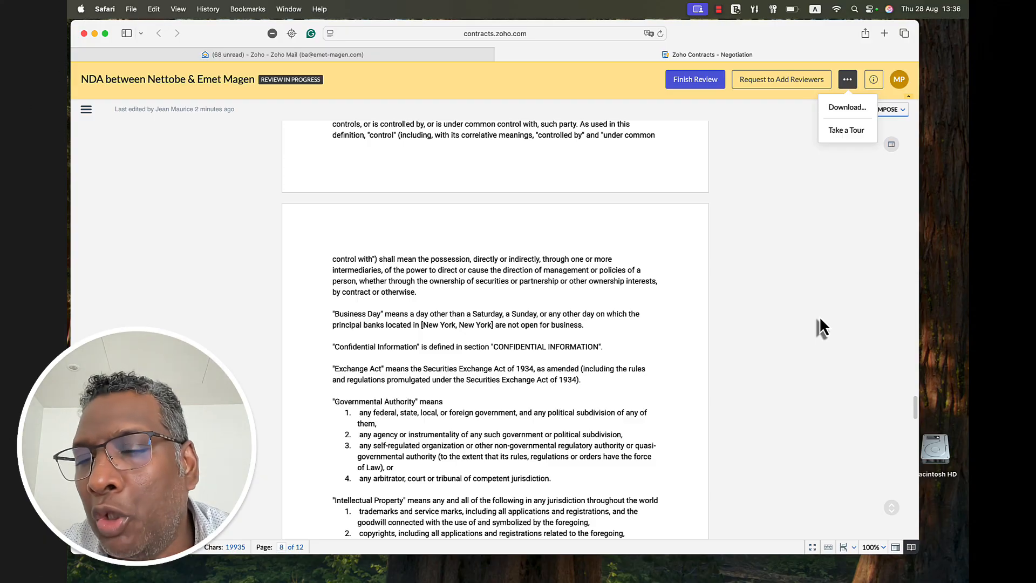
{"action": "scroll", "coordinate": [630, 254], "scroll_direction": "down", "scroll_amount": 20}
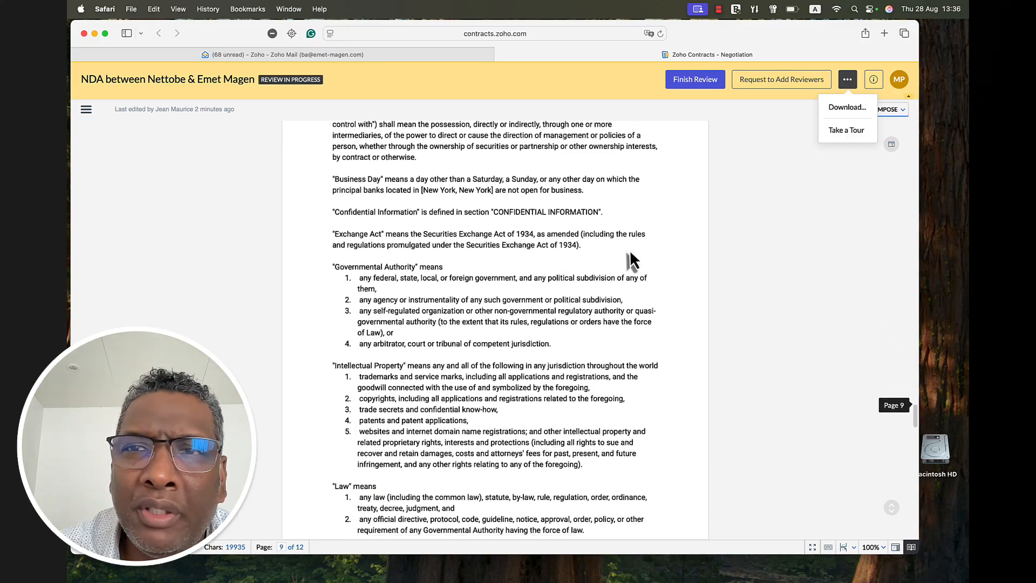
{"action": "scroll", "coordinate": [629, 250], "scroll_direction": "up", "scroll_amount": 20}
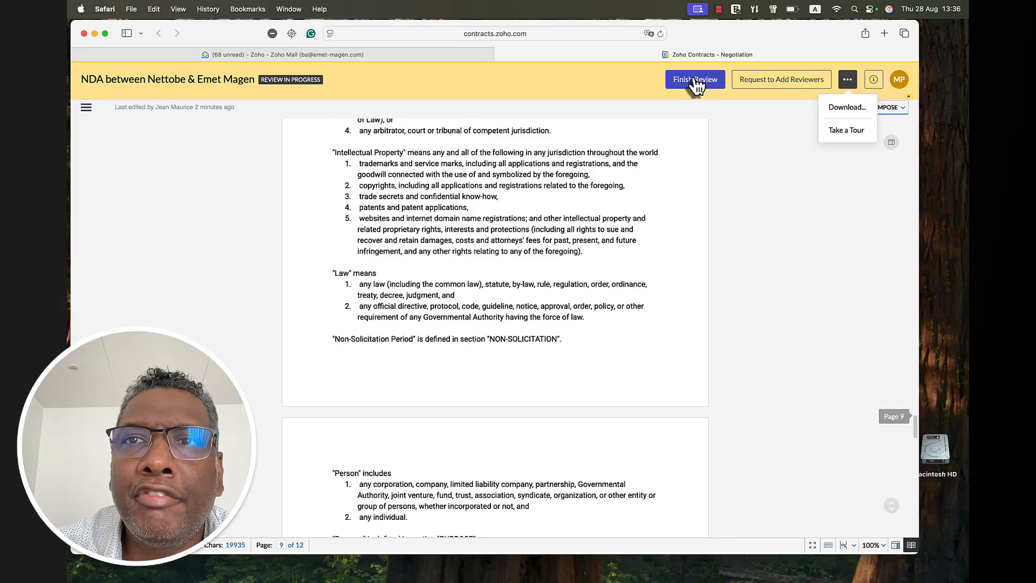
- Finish the review with 'All seems good, we can proceed.' and Proceed for signing ticked
{"action": "left_click", "coordinate": [694, 80]}
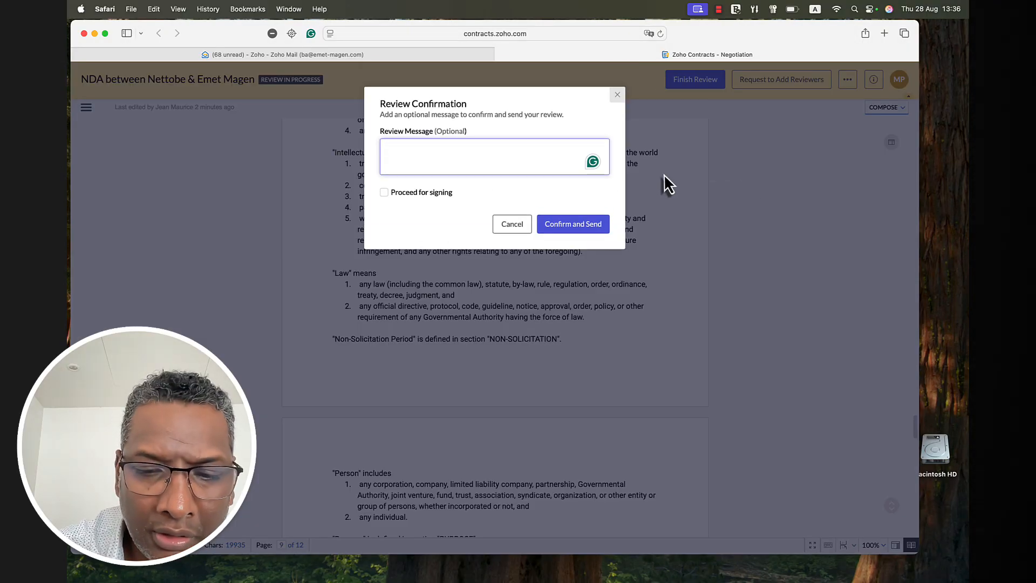
{"action": "type", "text": "All seems good, we can proceed."}
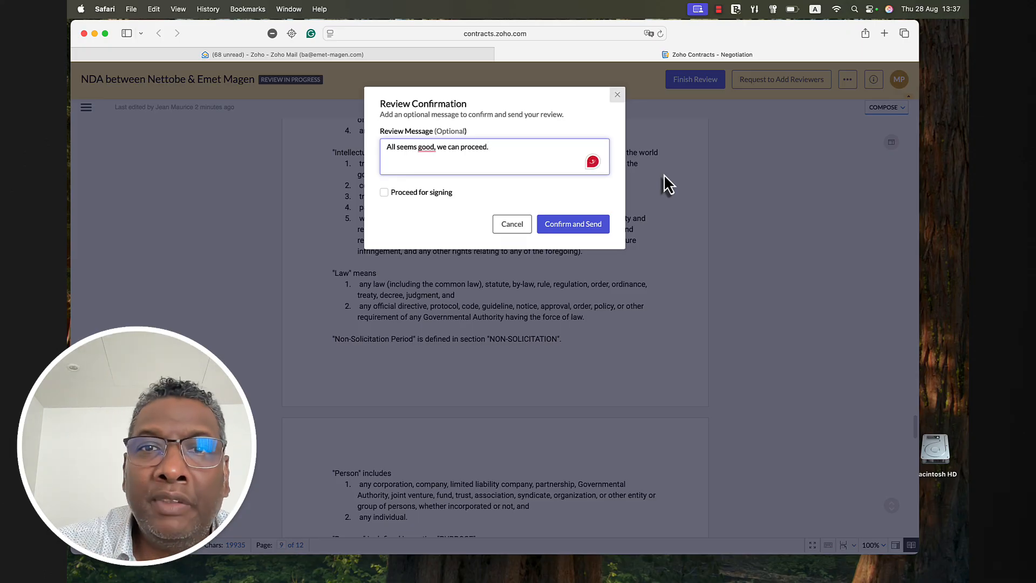
{"action": "left_click", "coordinate": [384, 193]}
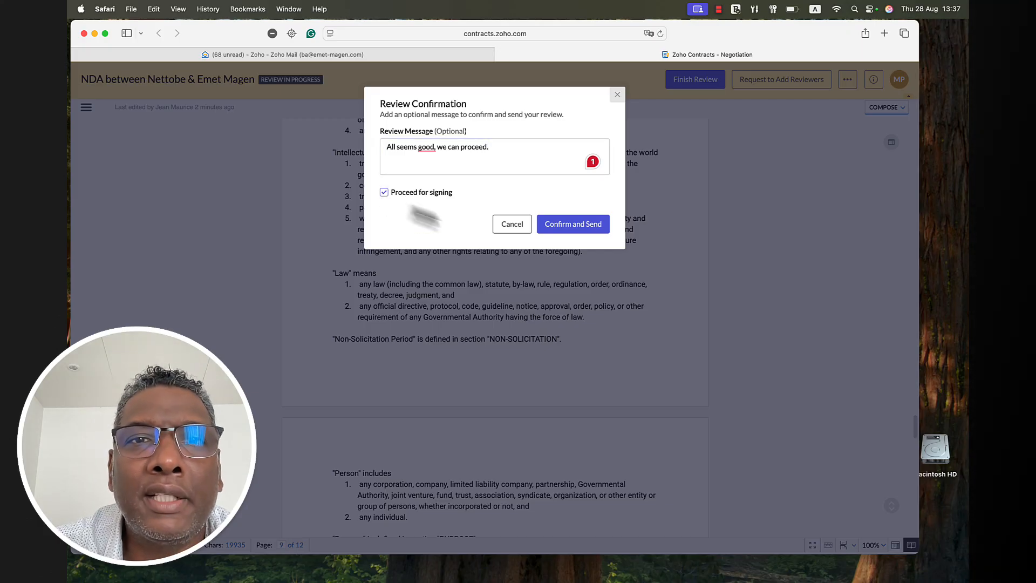
{"action": "left_click", "coordinate": [579, 223]}
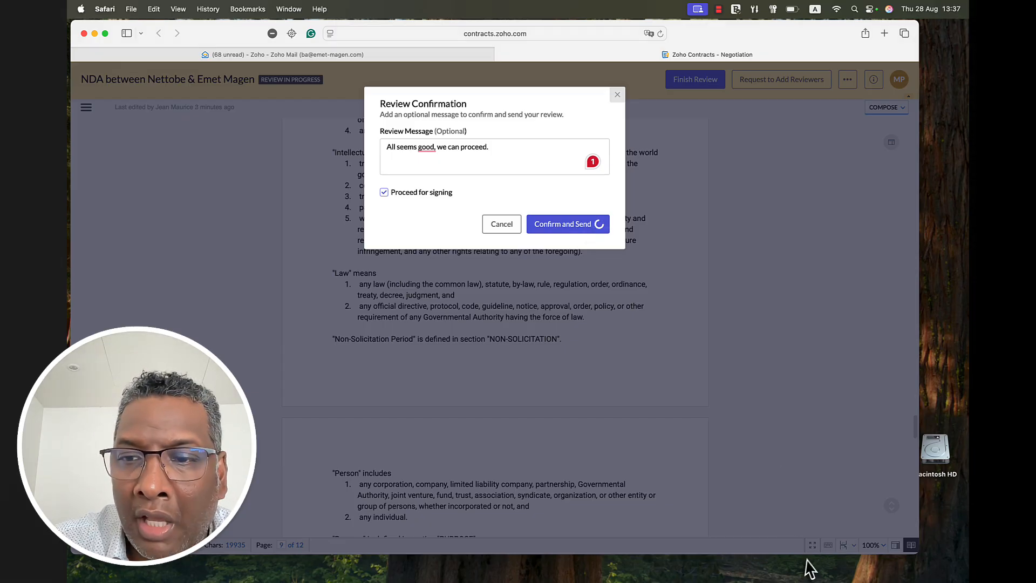
{"action": "mouse_move", "coordinate": [803, 582]}
{"action": "left_click", "coordinate": [748, 568]}
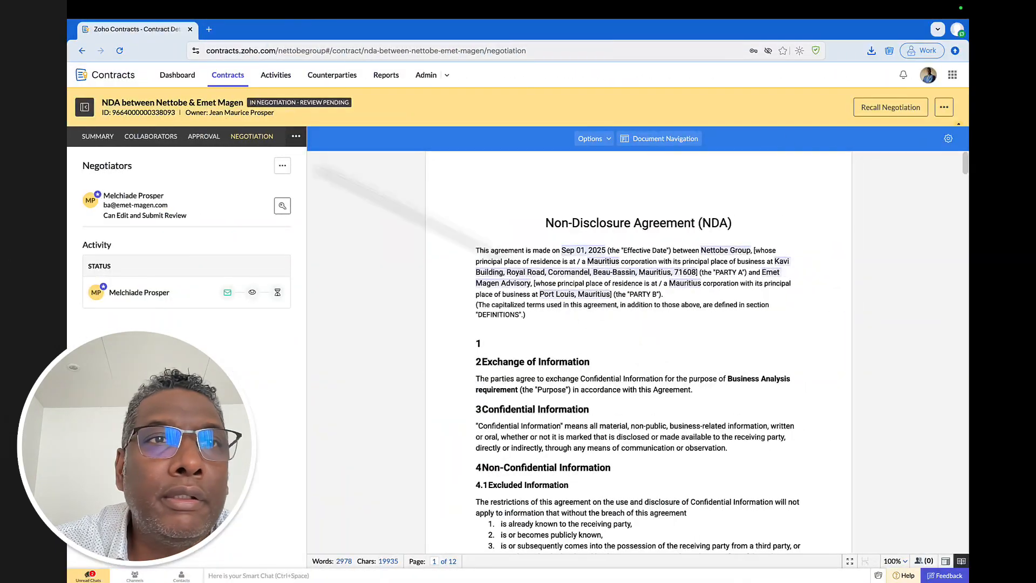
- As owner, list Negotiation Pending contracts from the Dashboard and open the NDA between Nettobe & Emet Magen
{"action": "left_click", "coordinate": [188, 79]}
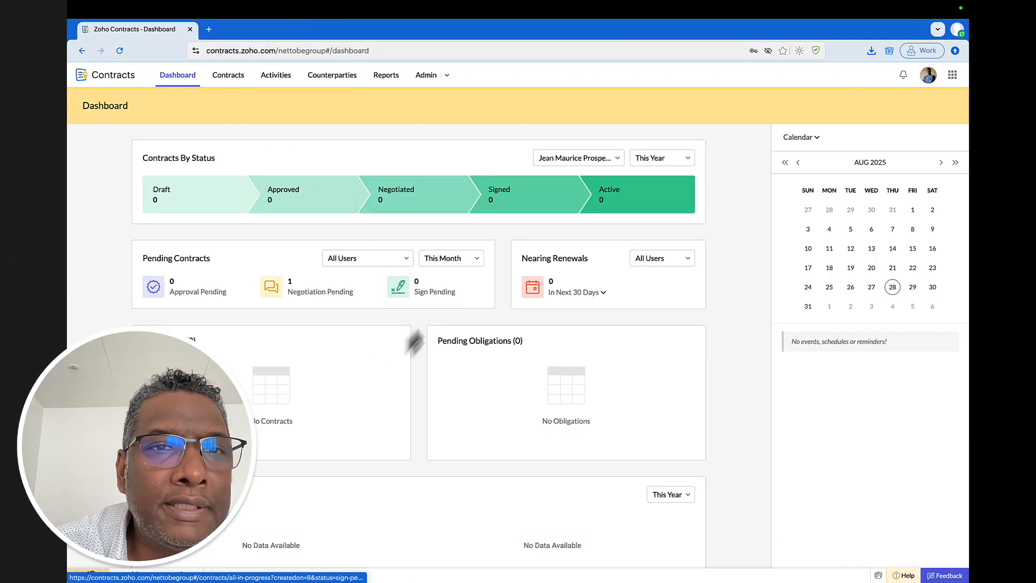
{"action": "left_click", "coordinate": [305, 293]}
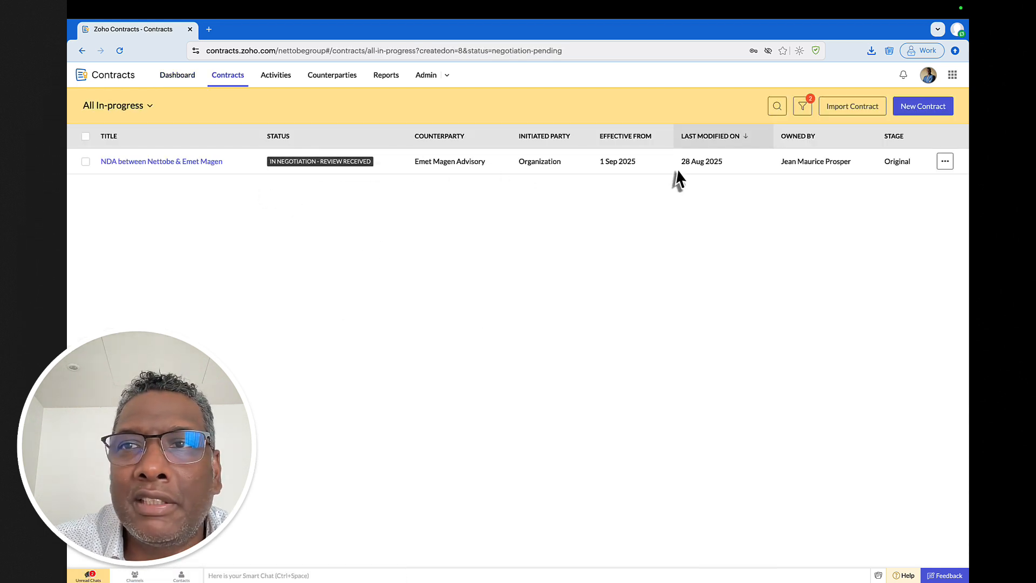
{"action": "key", "text": "super+Tab"}
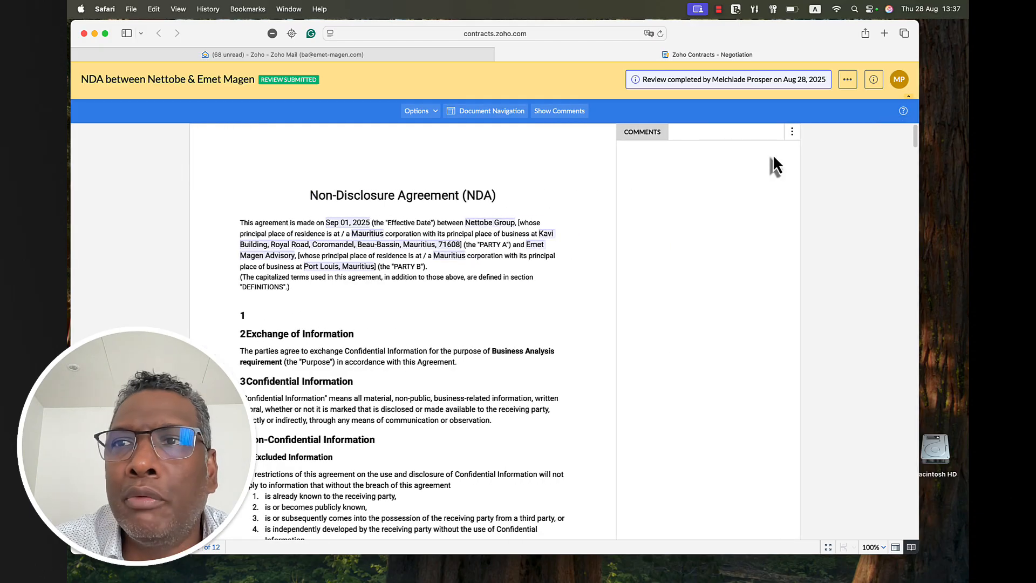
{"action": "key", "text": "super+Tab"}
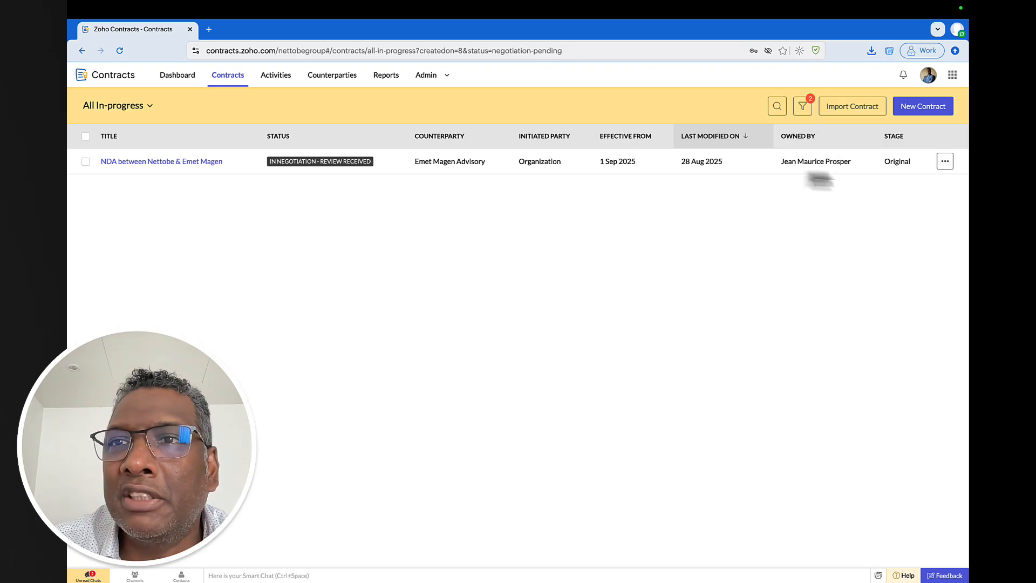
{"action": "left_click", "coordinate": [803, 106]}
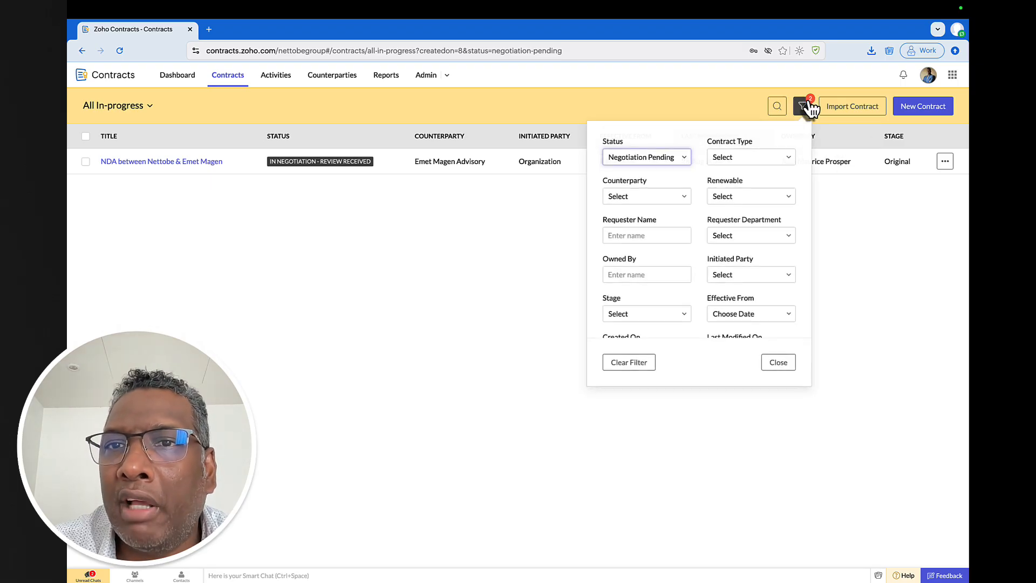
{"action": "left_click", "coordinate": [866, 210]}
{"action": "left_click", "coordinate": [195, 161]}
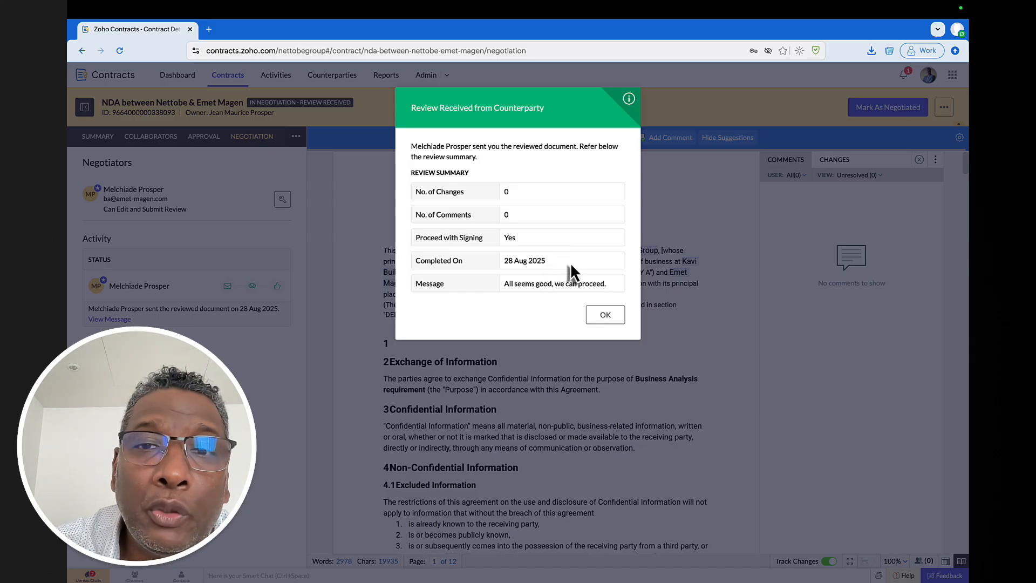
- Dismiss the Review Received summary, check the Dashboard's Draft list, and reopen the NDA from Contracts
{"action": "left_click", "coordinate": [602, 315]}
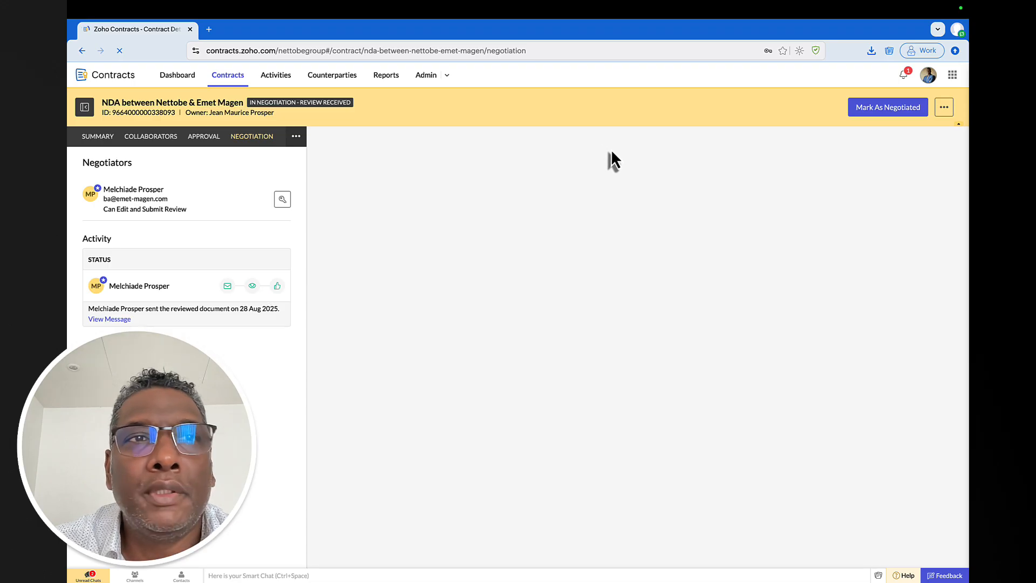
{"action": "left_click", "coordinate": [176, 76]}
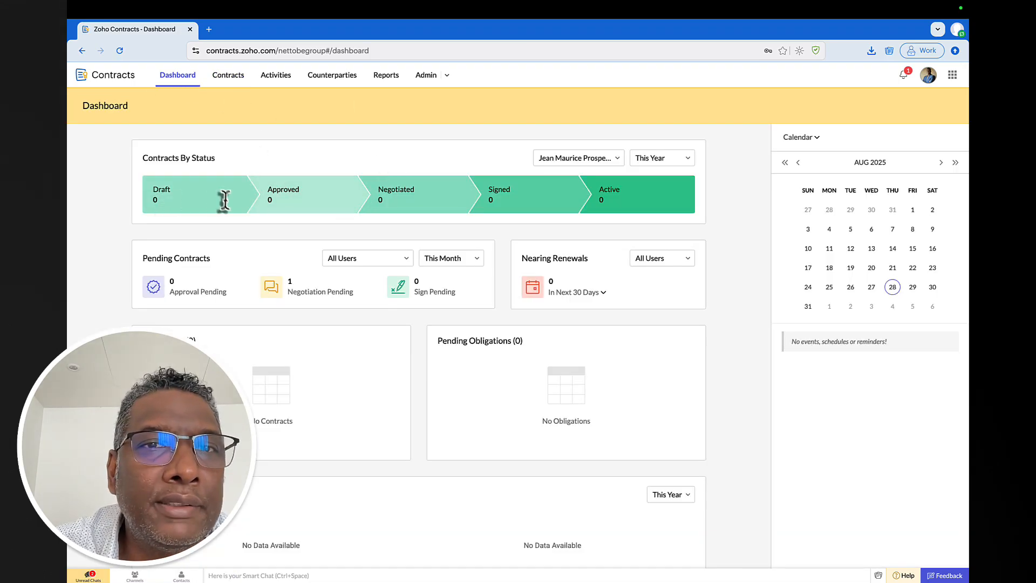
{"action": "left_click", "coordinate": [207, 193]}
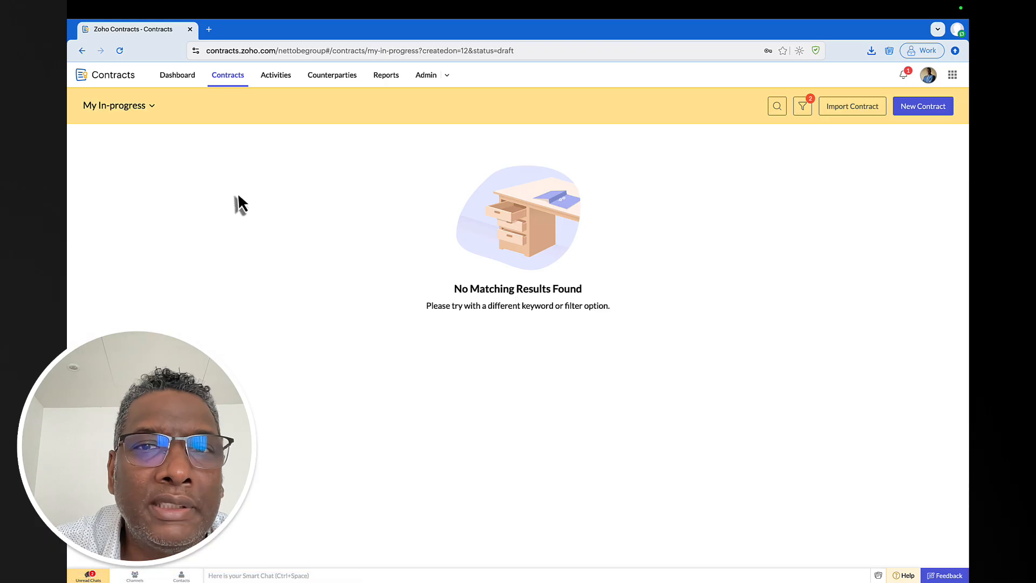
{"action": "left_click", "coordinate": [176, 76]}
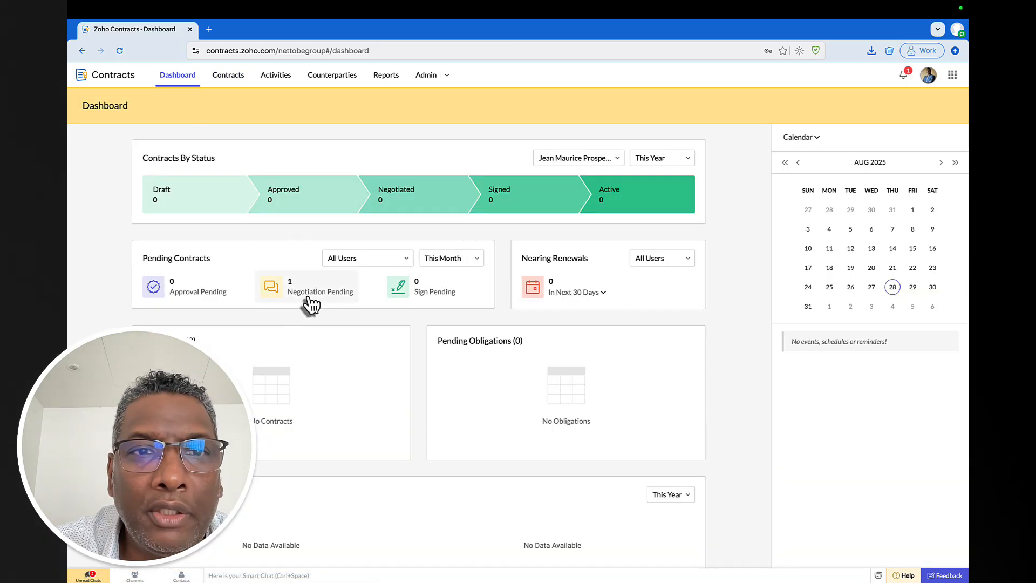
{"action": "left_click", "coordinate": [231, 77]}
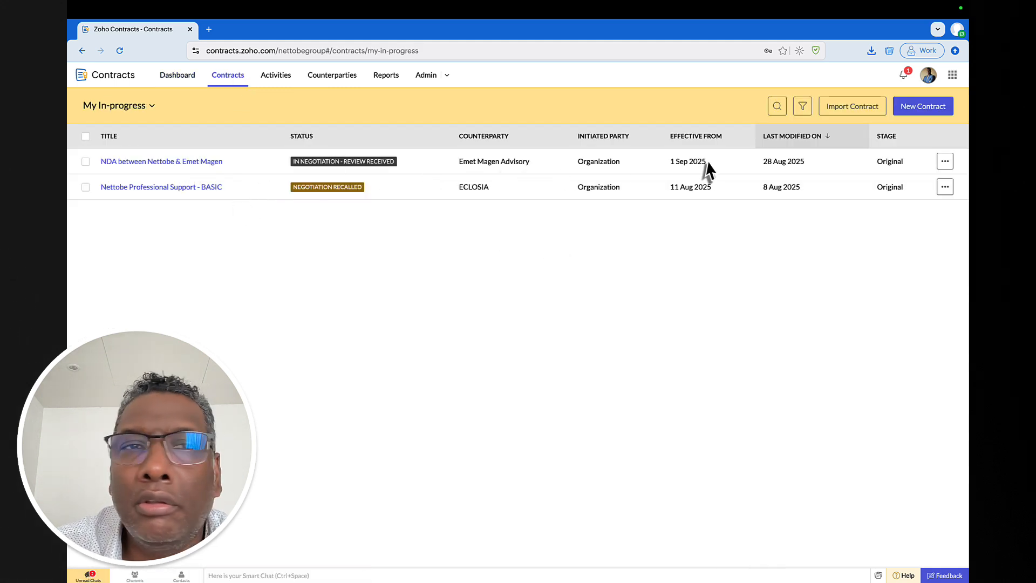
{"action": "left_click", "coordinate": [162, 162]}
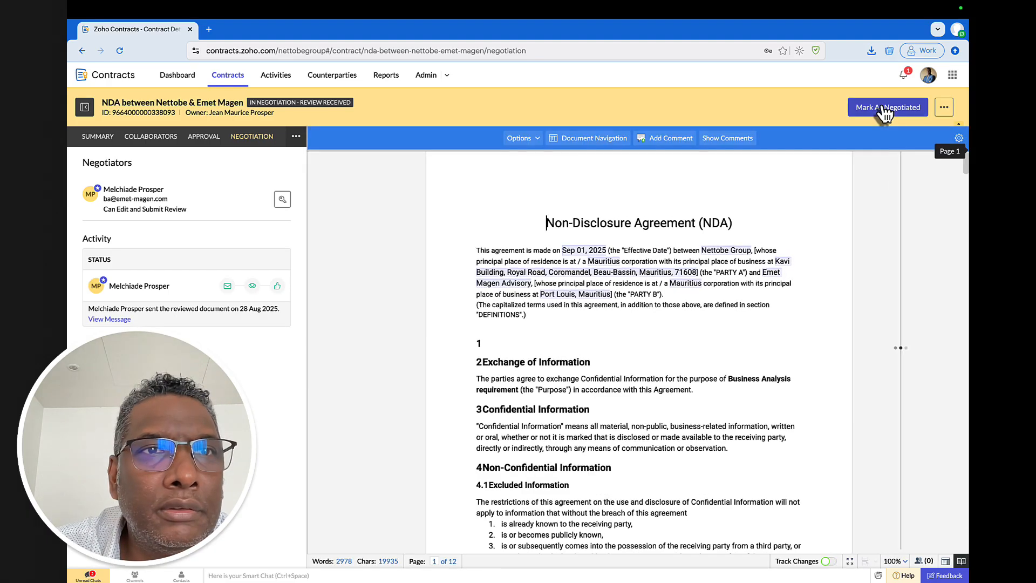
- Mark the NDA as Negotiated, then list the dashboard's one Negotiated contract
{"action": "left_click", "coordinate": [881, 106]}
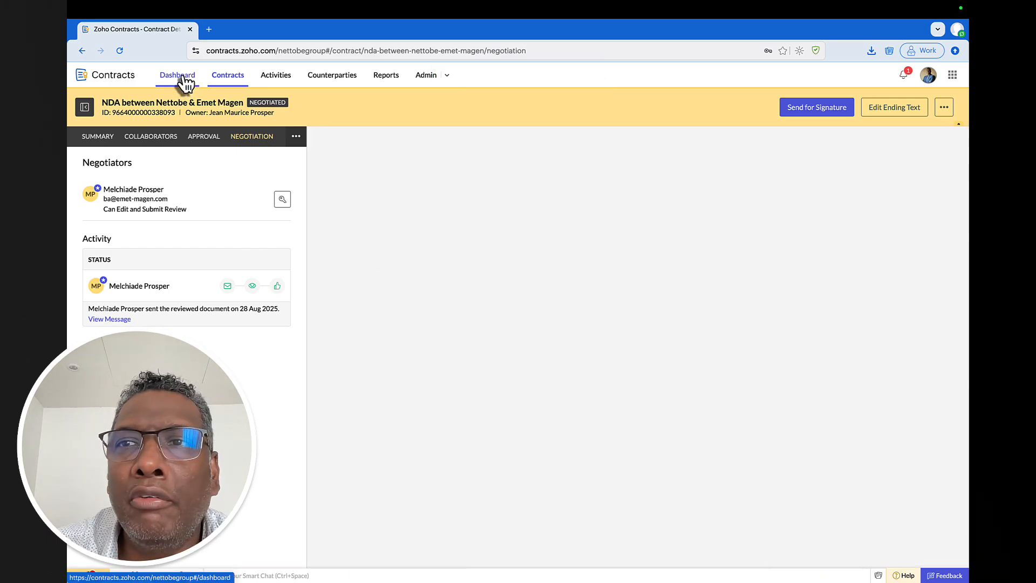
{"action": "left_click", "coordinate": [182, 78]}
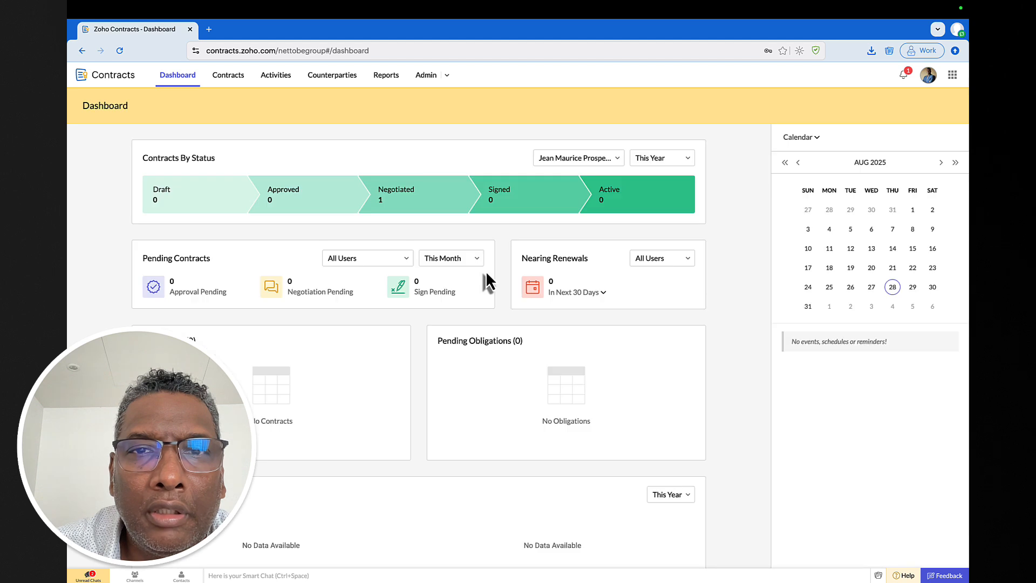
{"action": "left_click", "coordinate": [407, 198]}
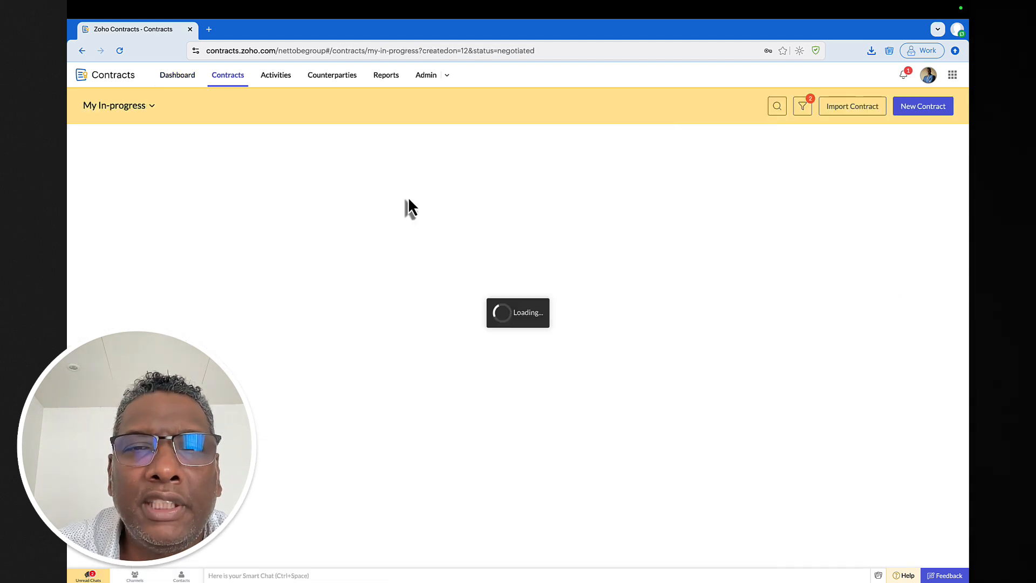
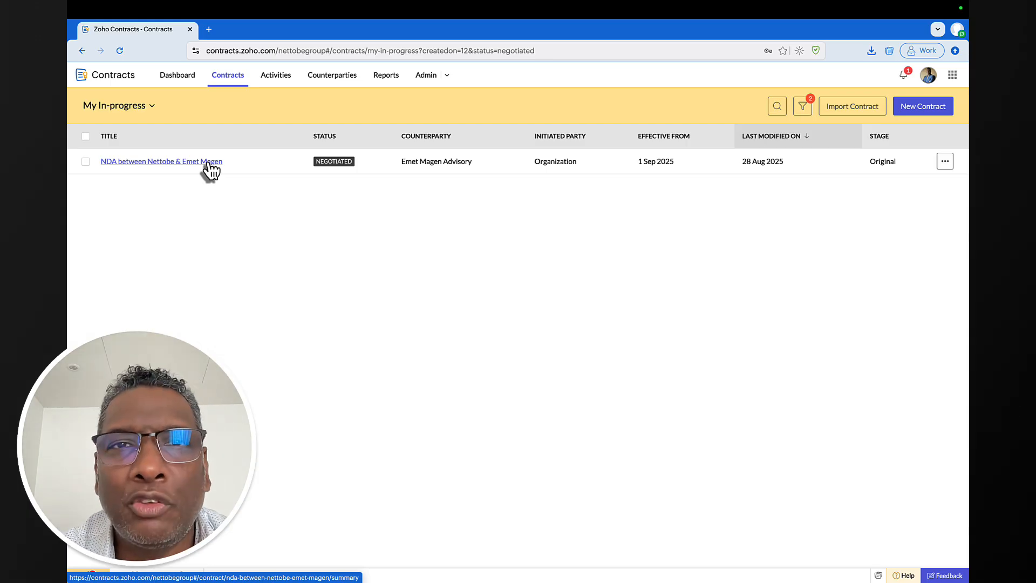
{"action": "left_click", "coordinate": [208, 162]}
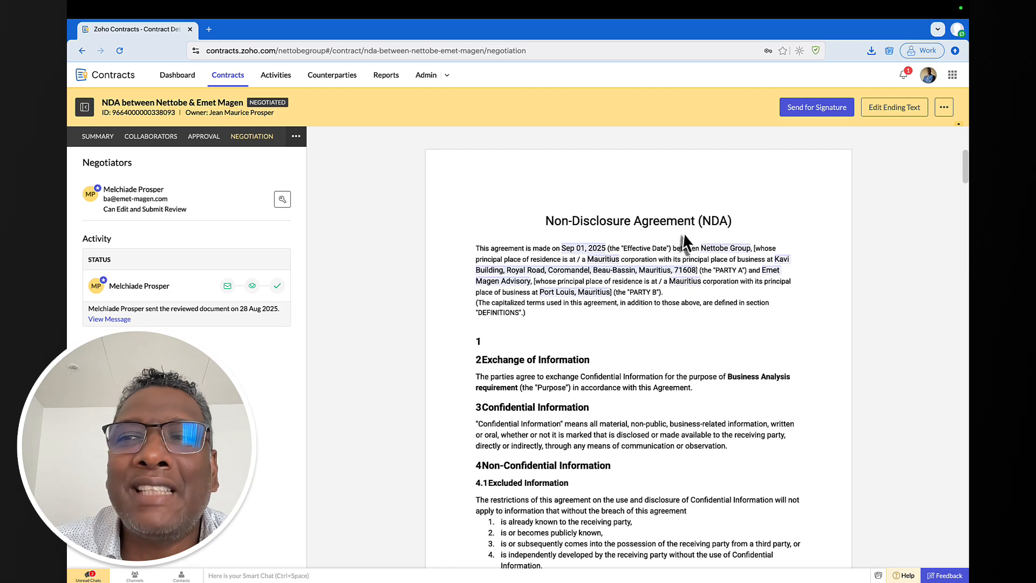
- Add the organization and counterparty representatives as signers, enforce signing order, and save and send
{"action": "left_click", "coordinate": [815, 108]}
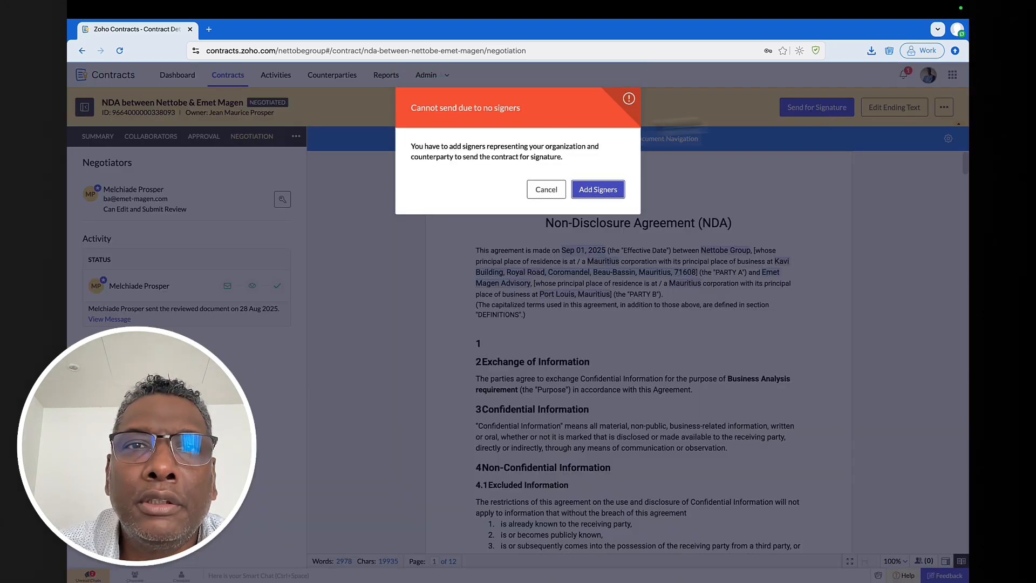
{"action": "left_click", "coordinate": [595, 189]}
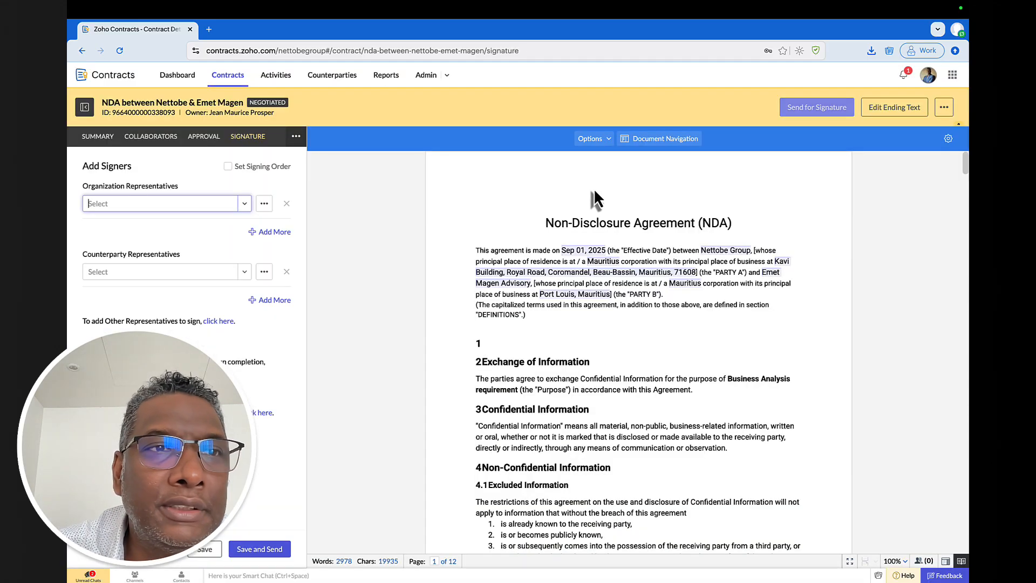
{"action": "left_click", "coordinate": [245, 203]}
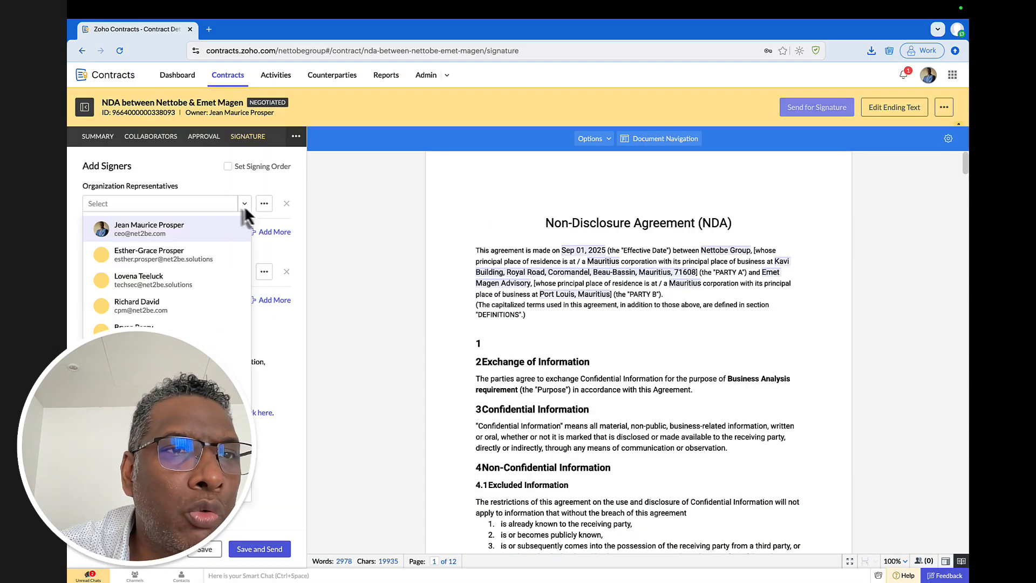
{"action": "left_click", "coordinate": [169, 227]}
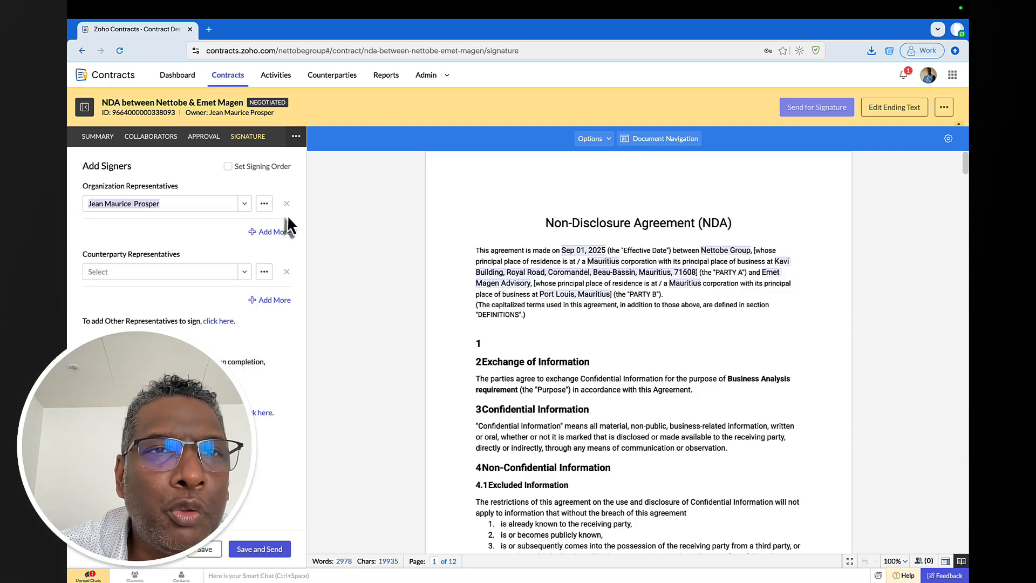
{"action": "left_click", "coordinate": [227, 167]}
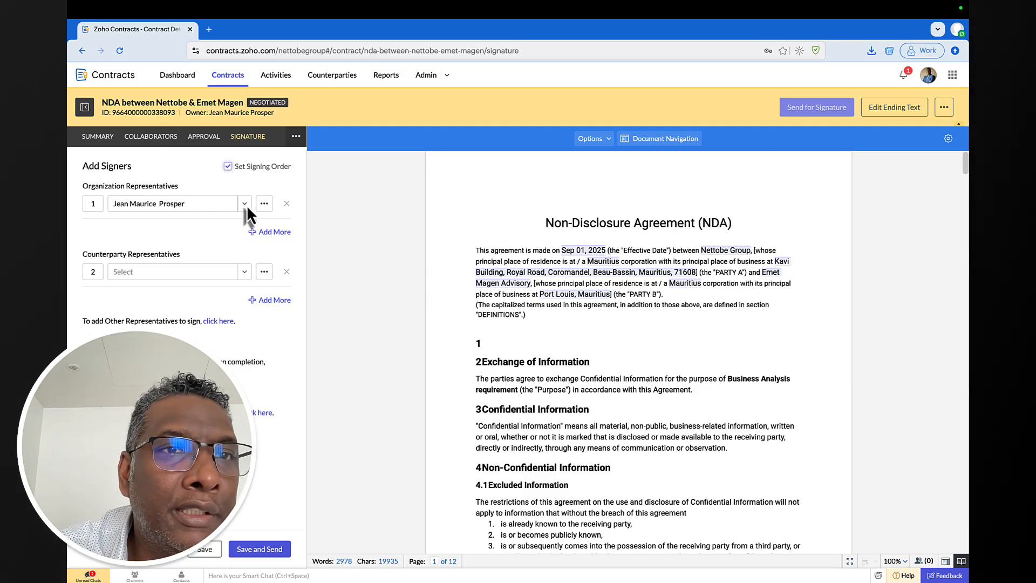
{"action": "left_click", "coordinate": [244, 273]}
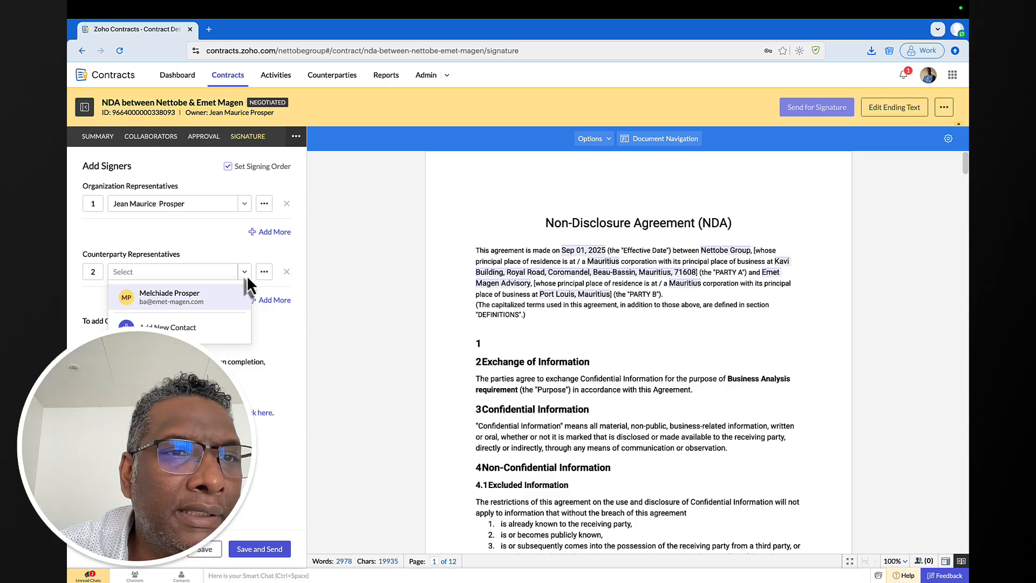
{"action": "left_click", "coordinate": [203, 293]}
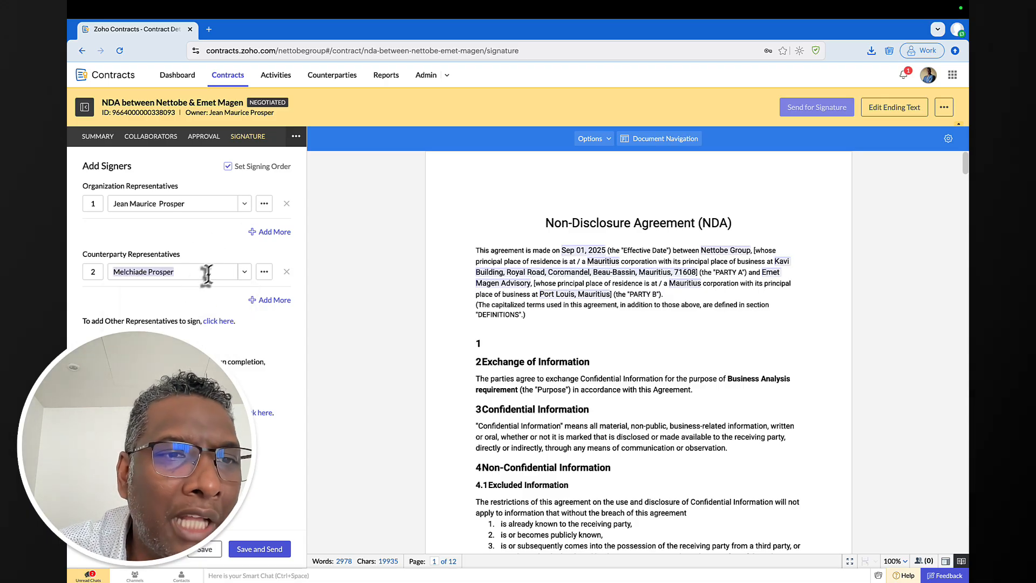
{"action": "left_click", "coordinate": [263, 552]}
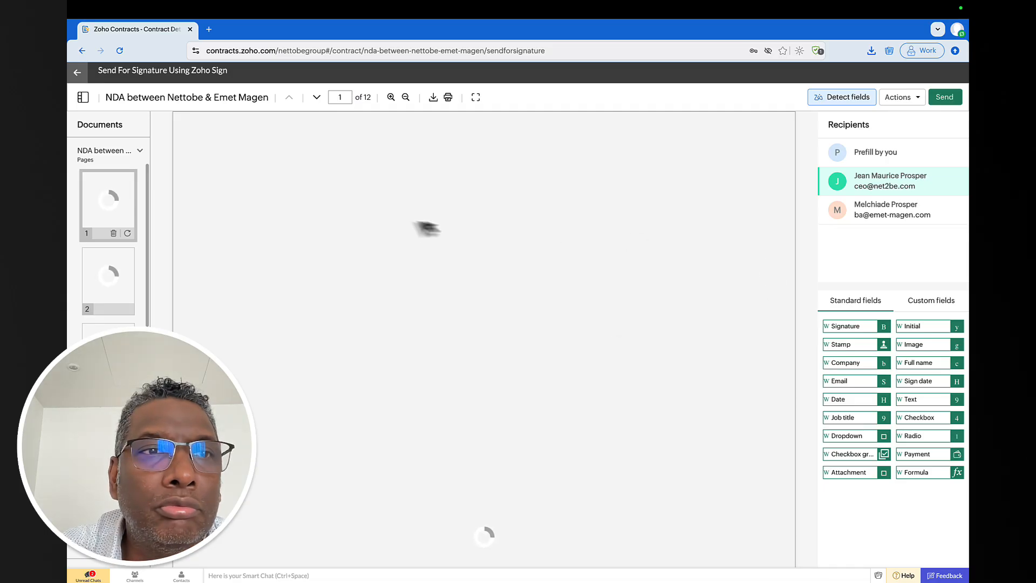
- Scroll the Zoho Sign editor down to the blank signature block on page 12
{"action": "scroll", "coordinate": [443, 247], "scroll_direction": "down", "scroll_amount": 7}
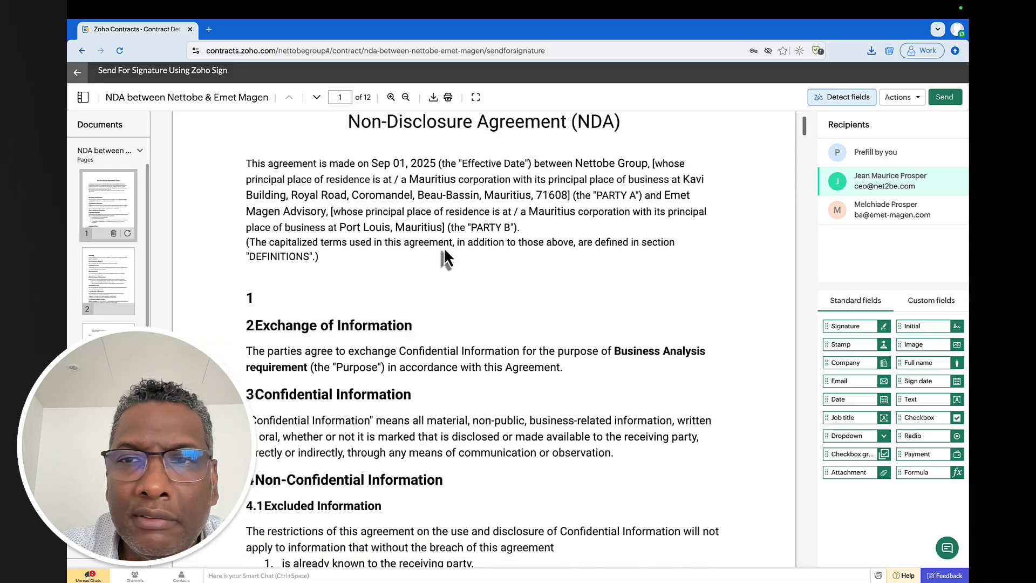
{"action": "scroll", "coordinate": [446, 254], "scroll_direction": "down", "scroll_amount": 20}
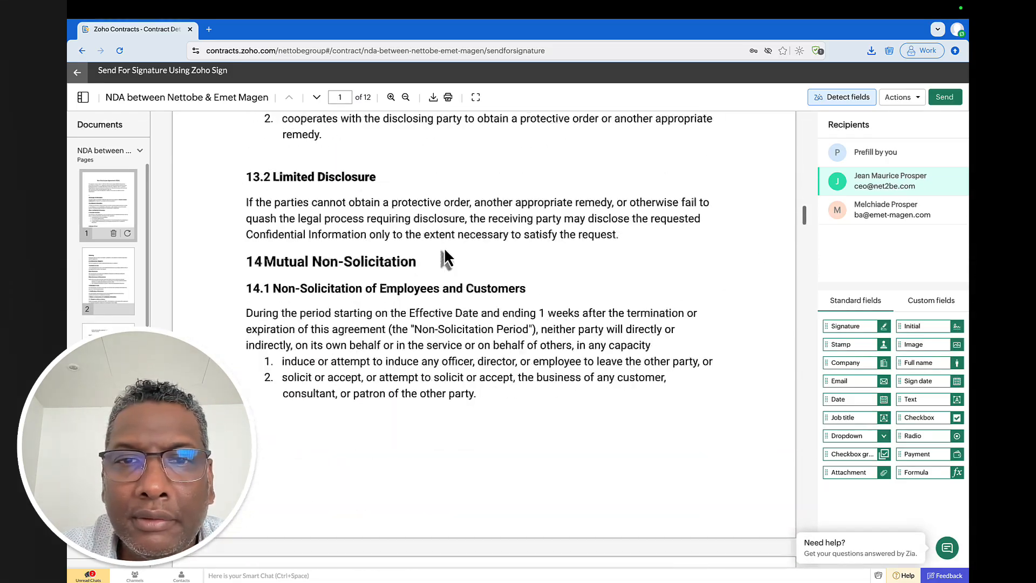
{"action": "scroll", "coordinate": [444, 253], "scroll_direction": "down", "scroll_amount": 15}
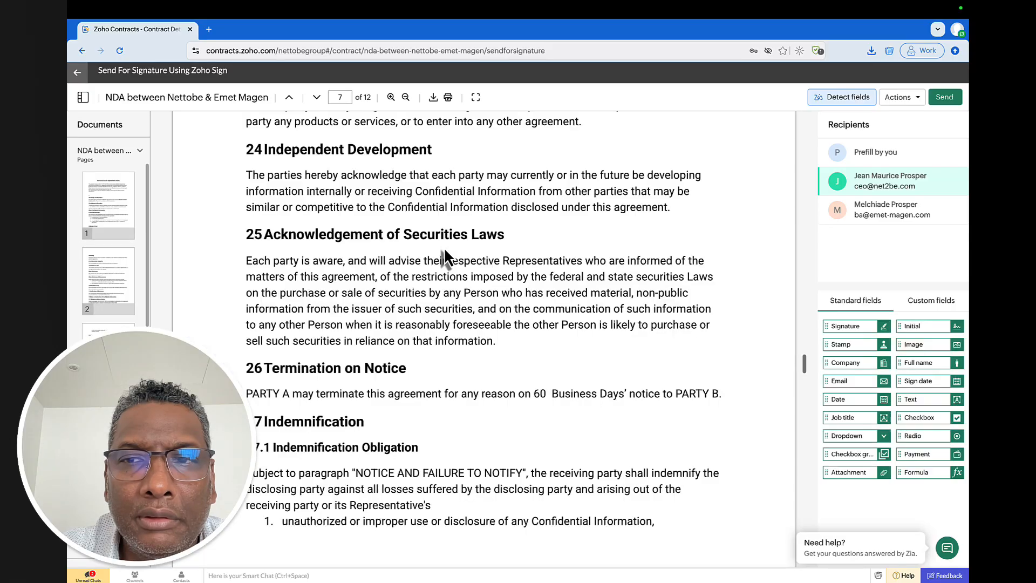
{"action": "scroll", "coordinate": [444, 248], "scroll_direction": "down", "scroll_amount": 20}
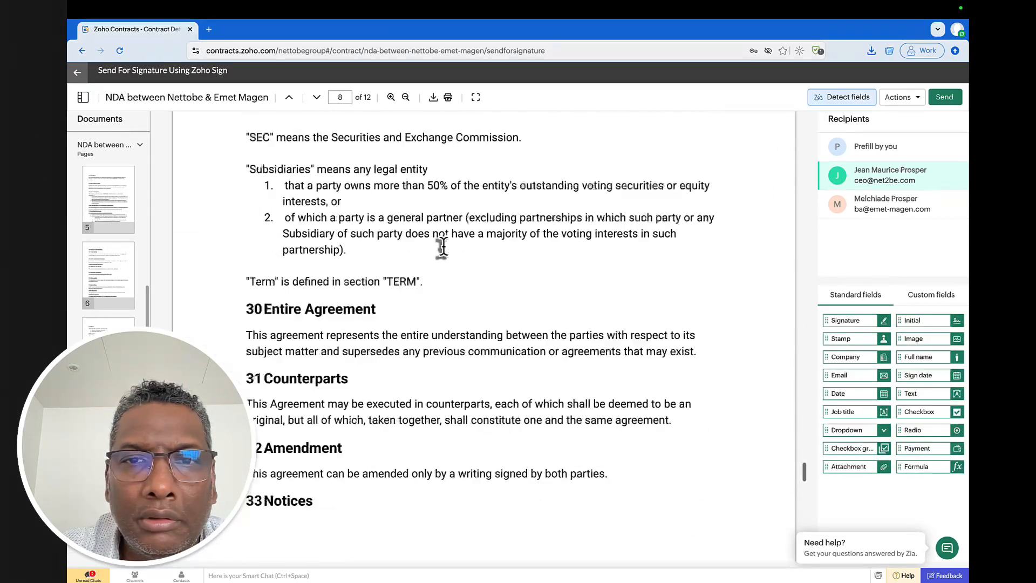
{"action": "scroll", "coordinate": [443, 249], "scroll_direction": "down", "scroll_amount": 3}
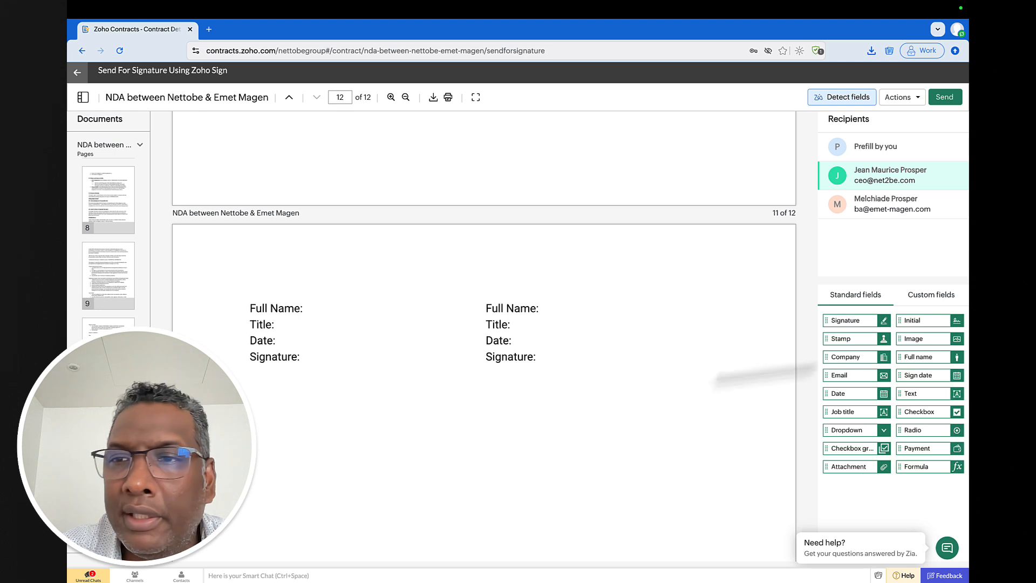
- Place signature fields beside both parties' Signature lines on the last page
{"action": "left_click_drag", "start_coordinate": [850, 322], "coordinate": [335, 355]}
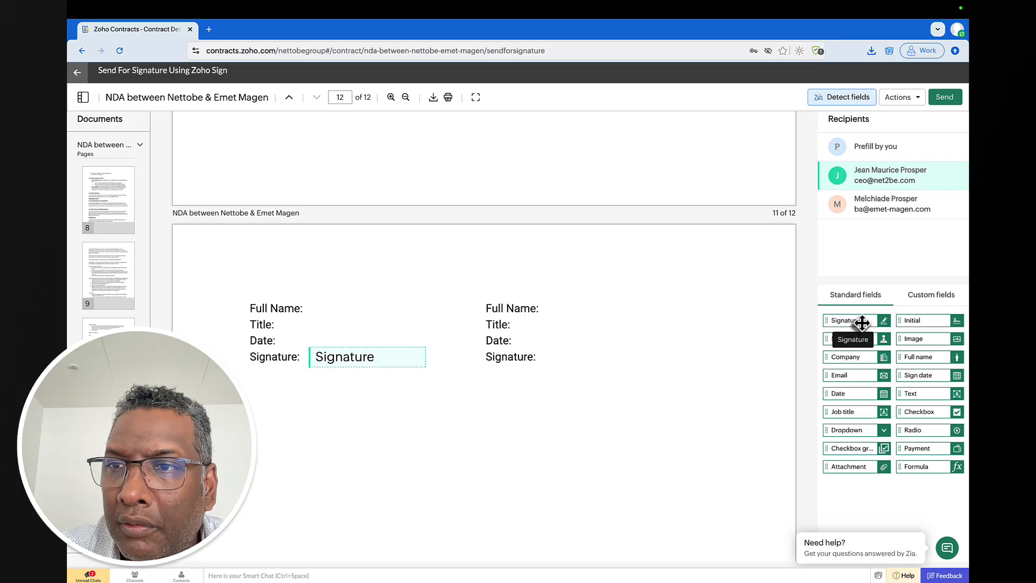
{"action": "left_click_drag", "start_coordinate": [854, 324], "coordinate": [596, 357]}
{"action": "scroll", "coordinate": [501, 354], "scroll_direction": "up", "scroll_amount": 1}
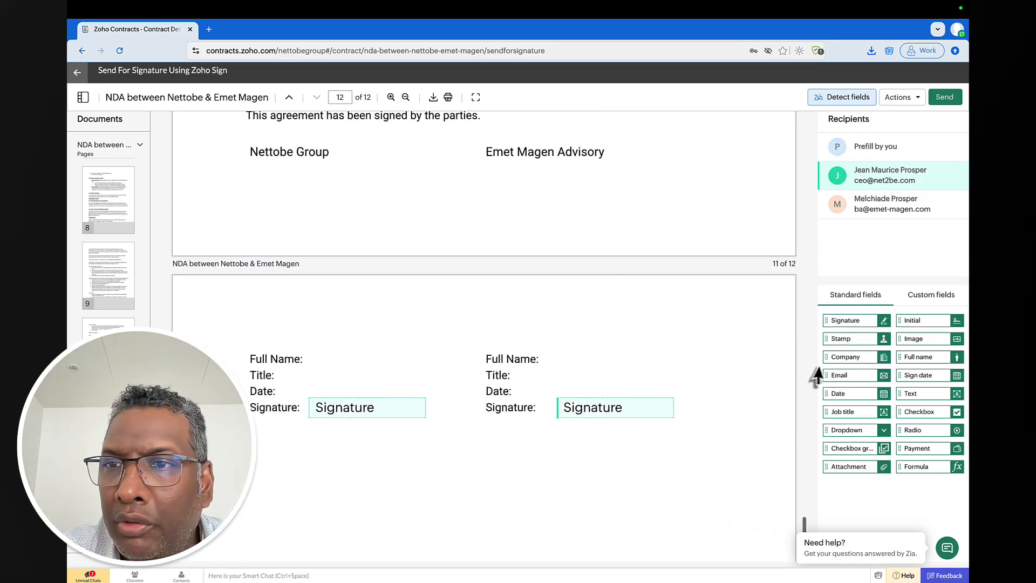
{"action": "scroll", "coordinate": [687, 365], "scroll_direction": "down", "scroll_amount": 1}
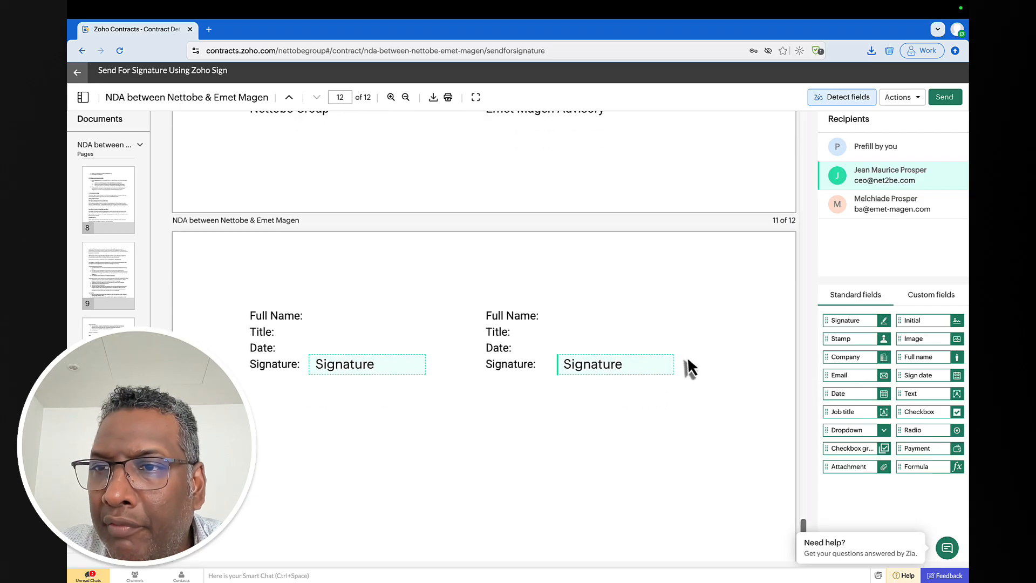
- Add Initial fields at the lower right of earlier pages, including pages 11 and 9
{"action": "left_click_drag", "start_coordinate": [918, 321], "coordinate": [728, 147]}
{"action": "scroll", "coordinate": [631, 231], "scroll_direction": "up", "scroll_amount": 15}
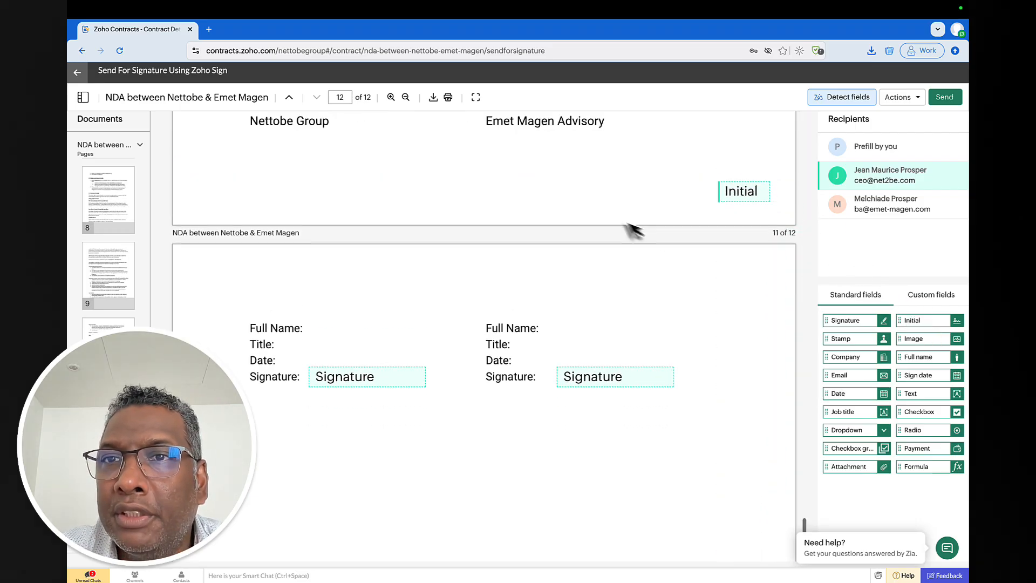
{"action": "scroll", "coordinate": [658, 237], "scroll_direction": "up", "scroll_amount": 3}
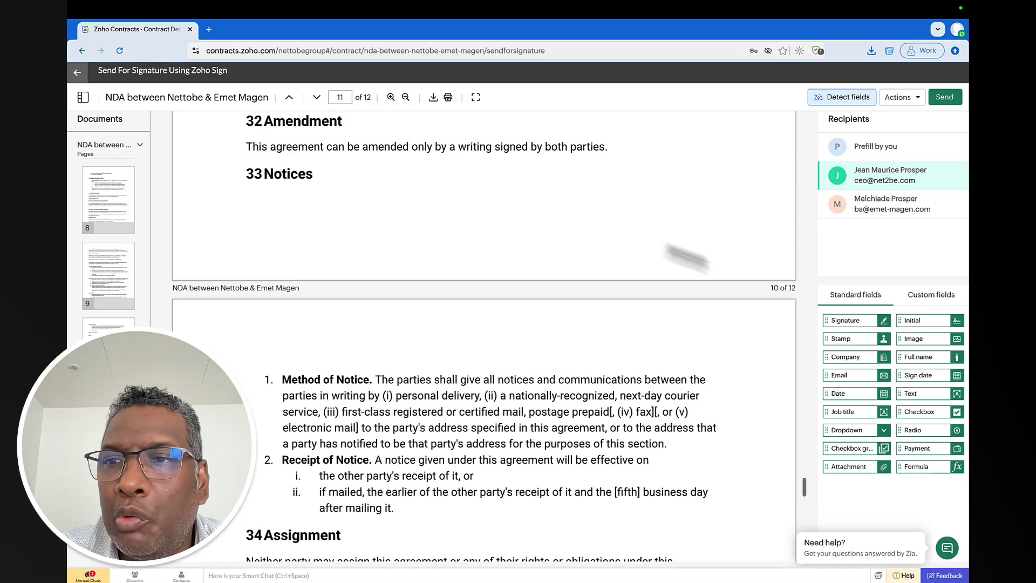
{"action": "left_click_drag", "start_coordinate": [923, 321], "coordinate": [760, 250]}
{"action": "scroll", "coordinate": [804, 300], "scroll_direction": "up", "scroll_amount": 20}
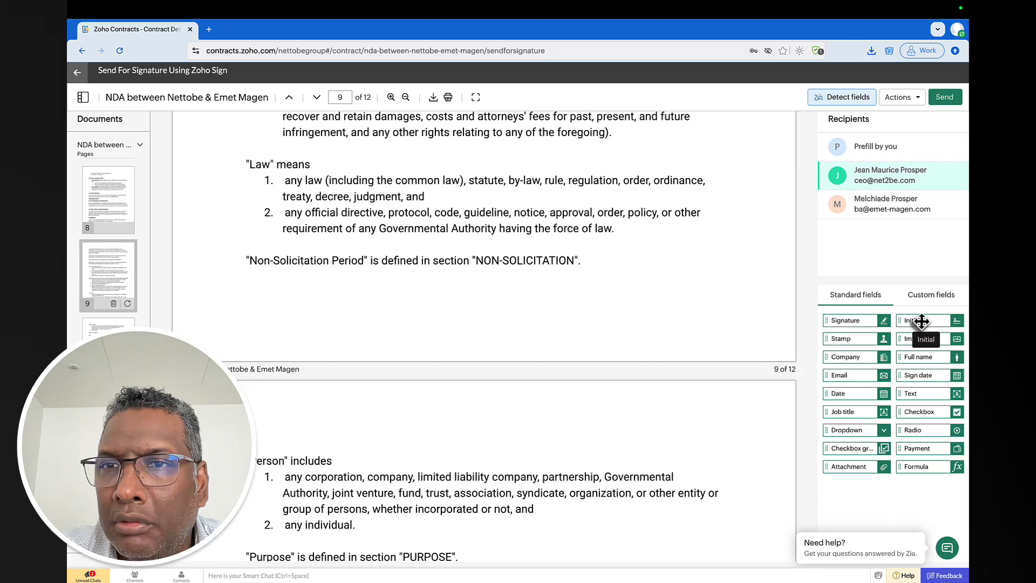
{"action": "left_click_drag", "start_coordinate": [919, 322], "coordinate": [749, 332]}
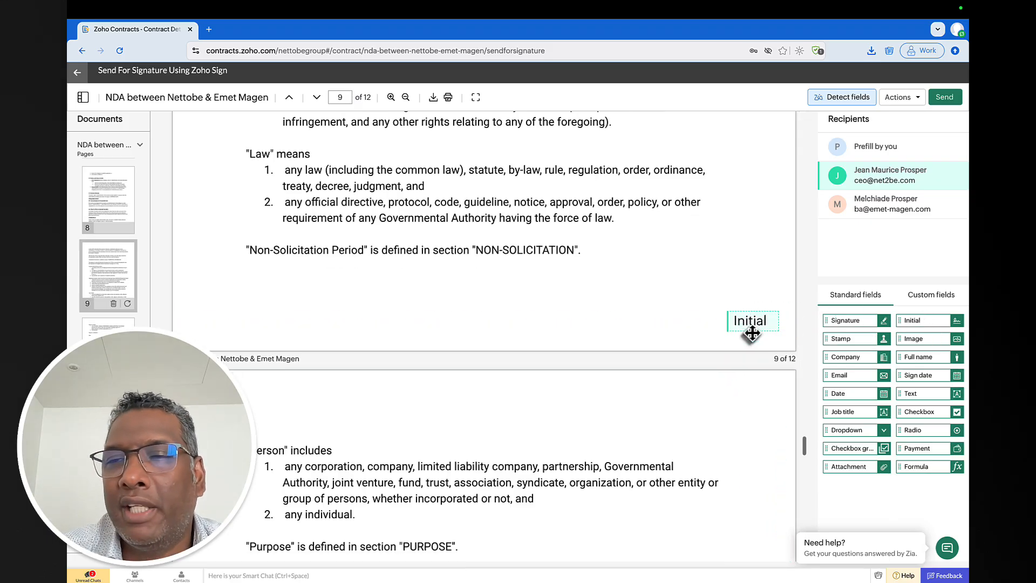
{"action": "scroll", "coordinate": [751, 339], "scroll_direction": "down", "scroll_amount": 15}
{"action": "scroll", "coordinate": [752, 333], "scroll_direction": "down", "scroll_amount": 20}
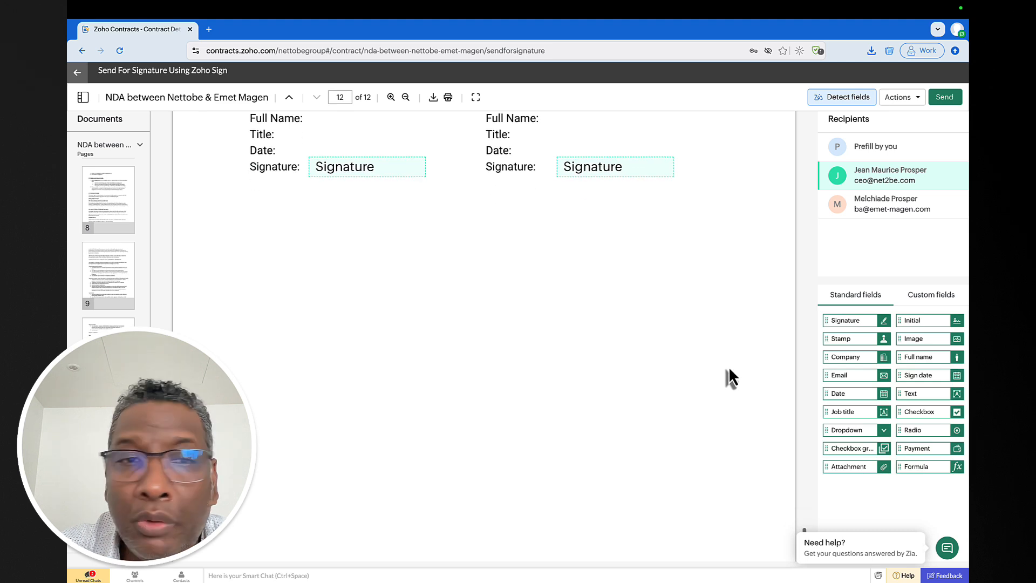
{"action": "scroll", "coordinate": [728, 366], "scroll_direction": "down", "scroll_amount": 4}
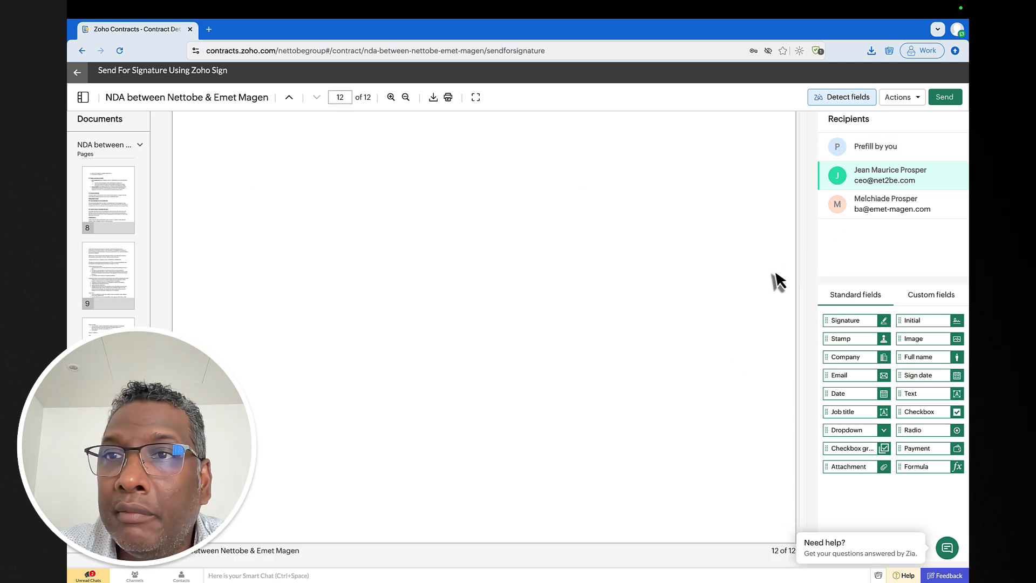
- Add an Email field under the second signature; sending is still blocked by the Fields required warning
{"action": "left_click", "coordinate": [945, 98]}
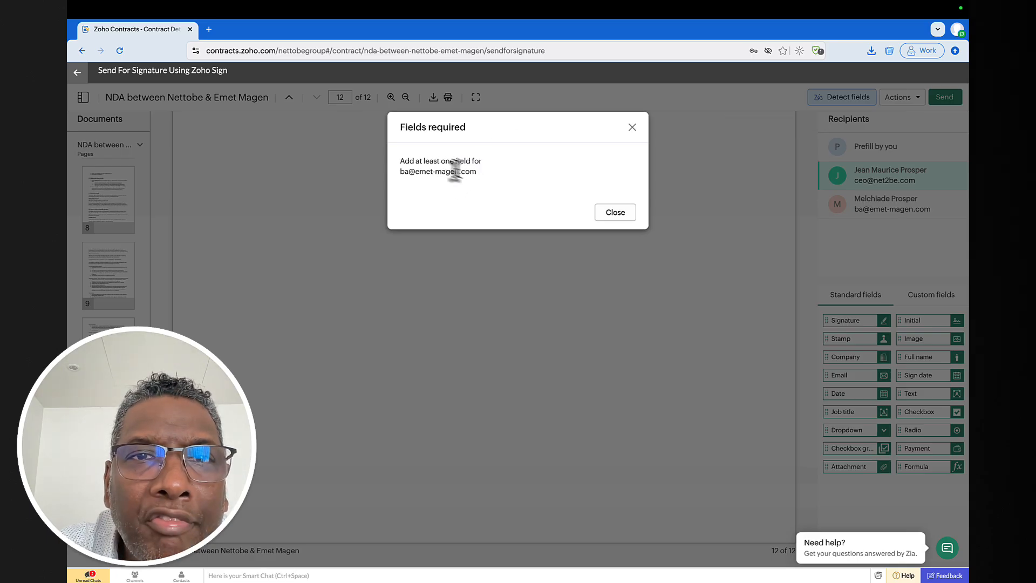
{"action": "left_click", "coordinate": [615, 213]}
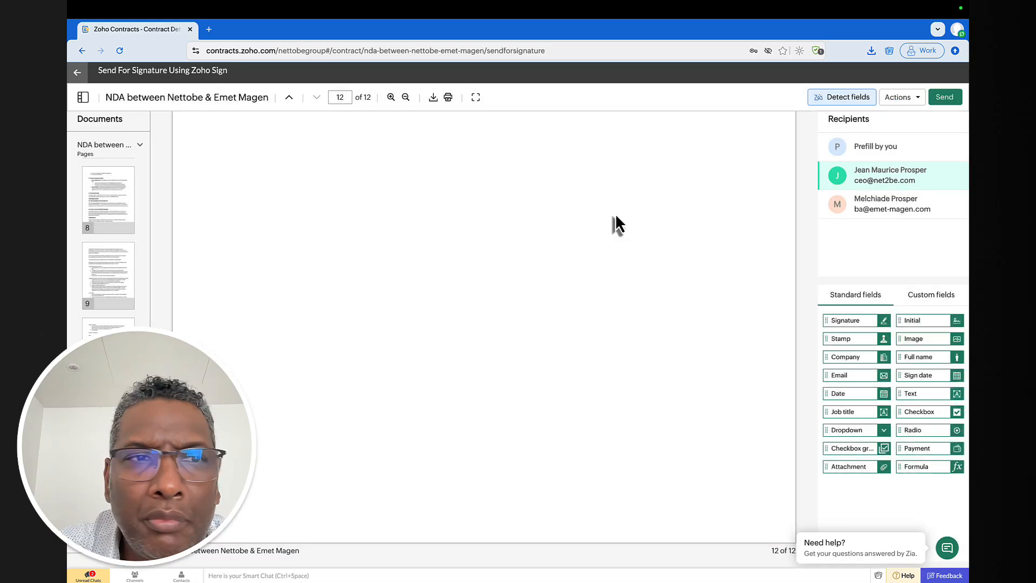
{"action": "scroll", "coordinate": [616, 224], "scroll_direction": "down", "scroll_amount": 10}
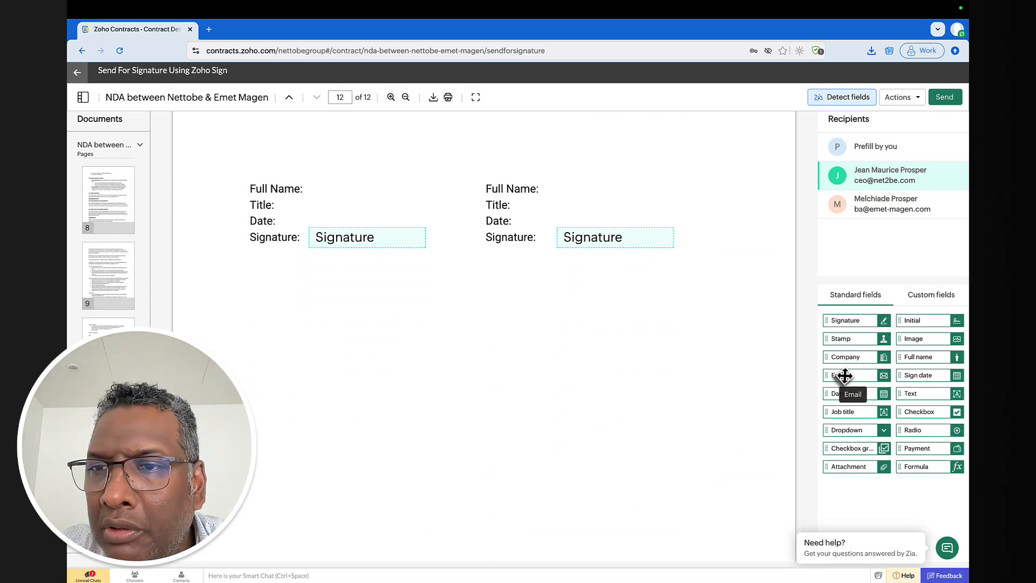
{"action": "mouse_move", "coordinate": [842, 375]}
{"action": "left_mouse_down"}
{"action": "mouse_move", "coordinate": [585, 362]}
{"action": "mouse_move", "coordinate": [339, 296]}
{"action": "mouse_move", "coordinate": [329, 270]}
{"action": "mouse_move", "coordinate": [499, 296]}
{"action": "mouse_move", "coordinate": [585, 296]}
{"action": "mouse_move", "coordinate": [550, 335]}
{"action": "mouse_move", "coordinate": [574, 271]}
{"action": "left_mouse_up"}
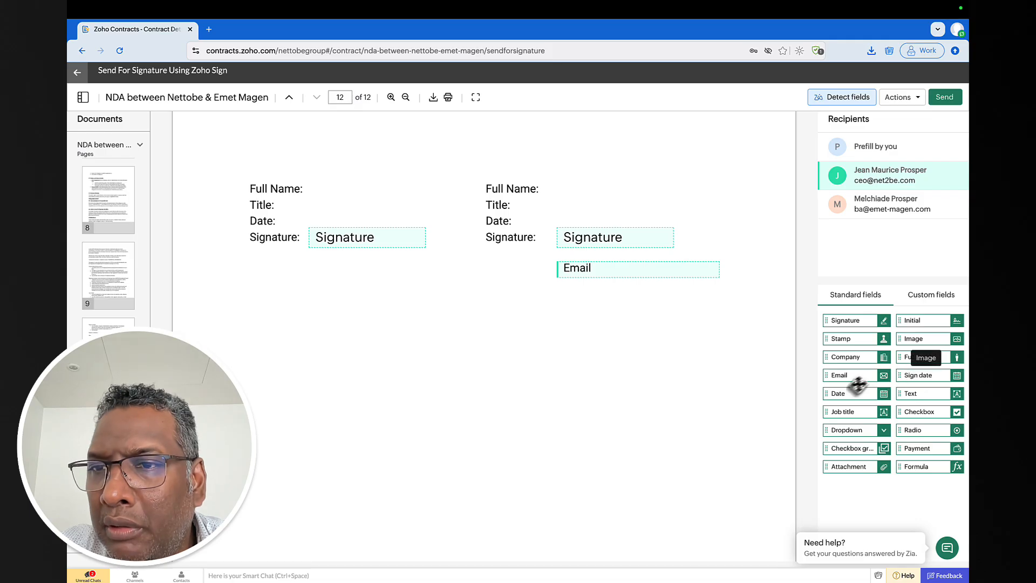
{"action": "left_click", "coordinate": [943, 99]}
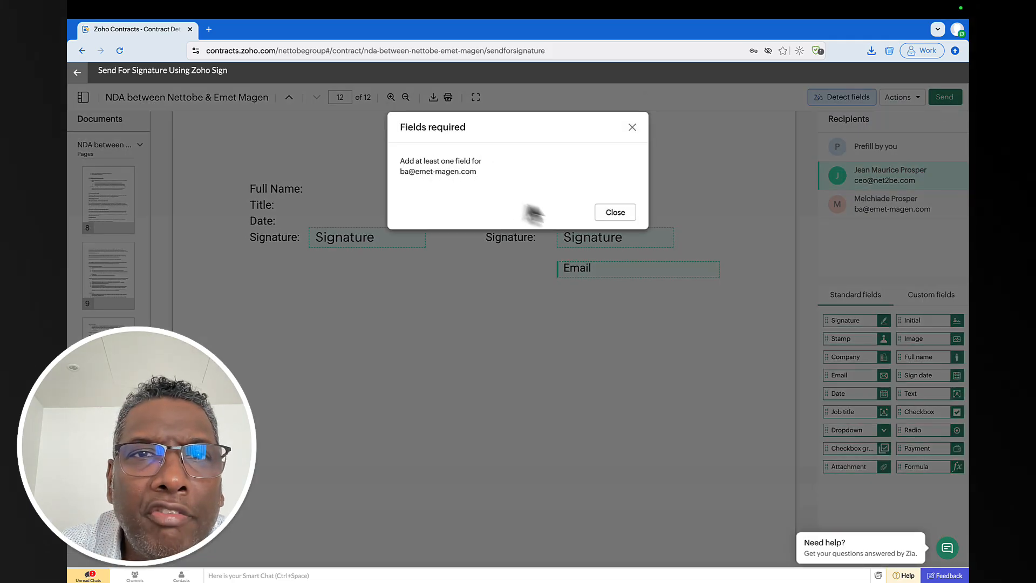
{"action": "left_click", "coordinate": [615, 212]}
- Scroll through pages 10–12 to review the signature block with its Signature and Email fields
{"action": "scroll", "coordinate": [626, 254], "scroll_direction": "up", "scroll_amount": 10}
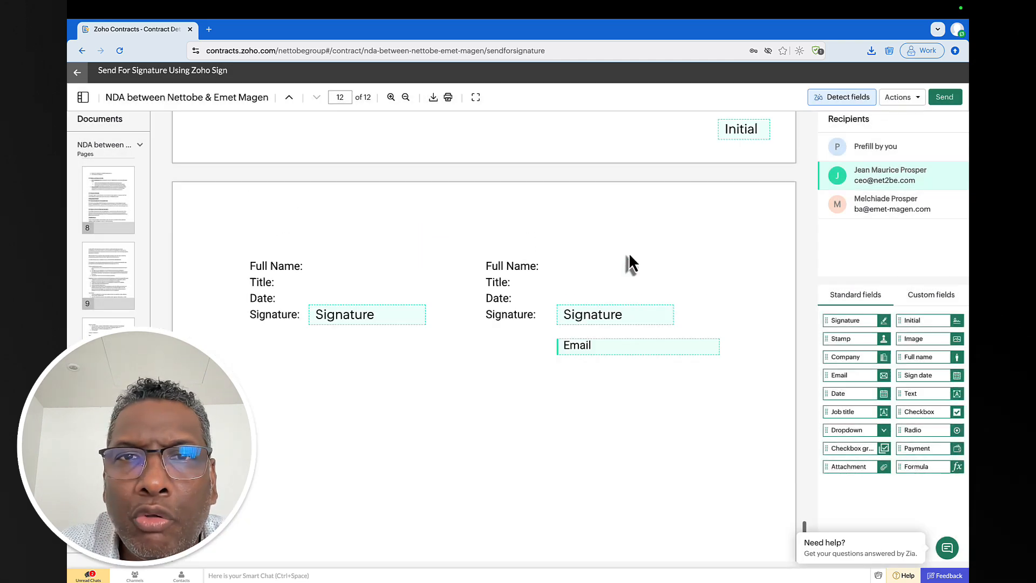
{"action": "scroll", "coordinate": [626, 254], "scroll_direction": "up", "scroll_amount": 10}
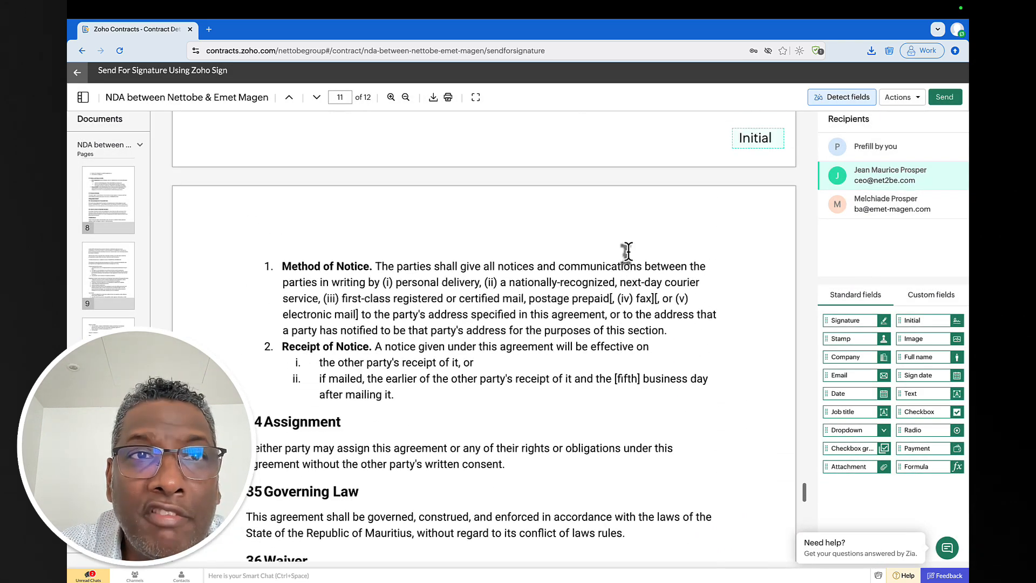
{"action": "scroll", "coordinate": [599, 178], "scroll_direction": "up", "scroll_amount": 20}
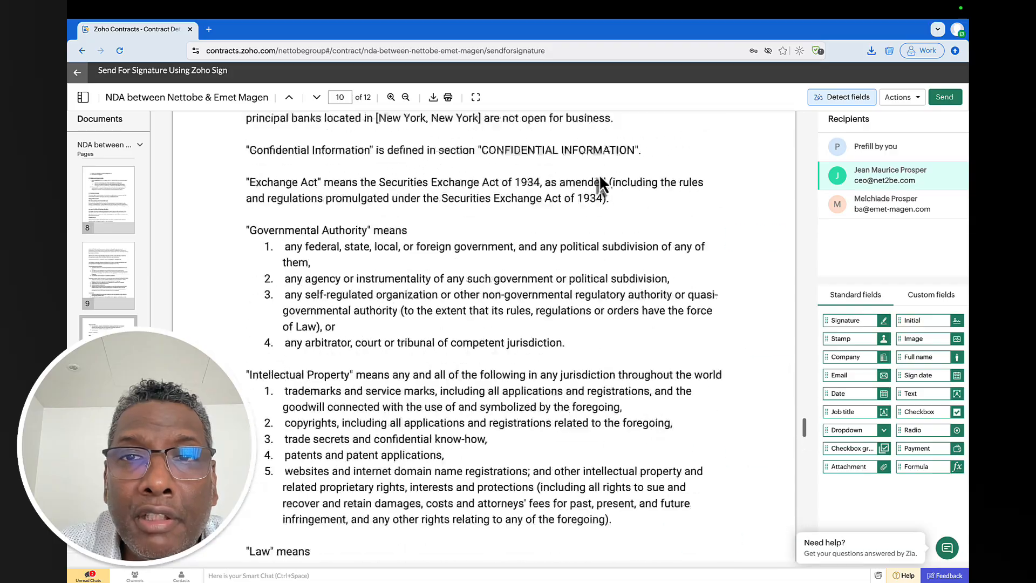
{"action": "scroll", "coordinate": [600, 178], "scroll_direction": "up", "scroll_amount": 20}
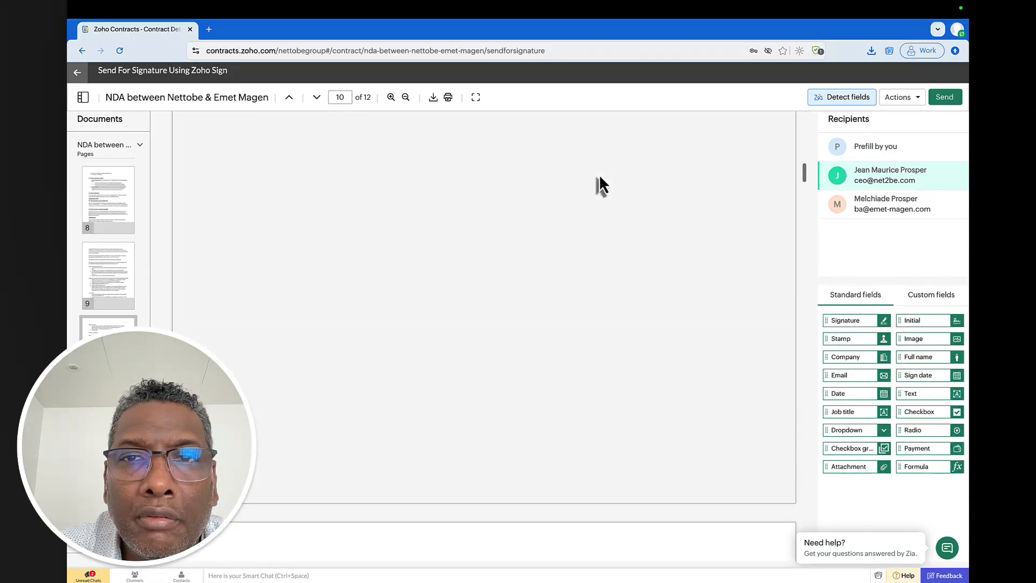
{"action": "scroll", "coordinate": [601, 177], "scroll_direction": "down", "scroll_amount": 20}
{"action": "scroll", "coordinate": [601, 177], "scroll_direction": "down", "scroll_amount": 20}
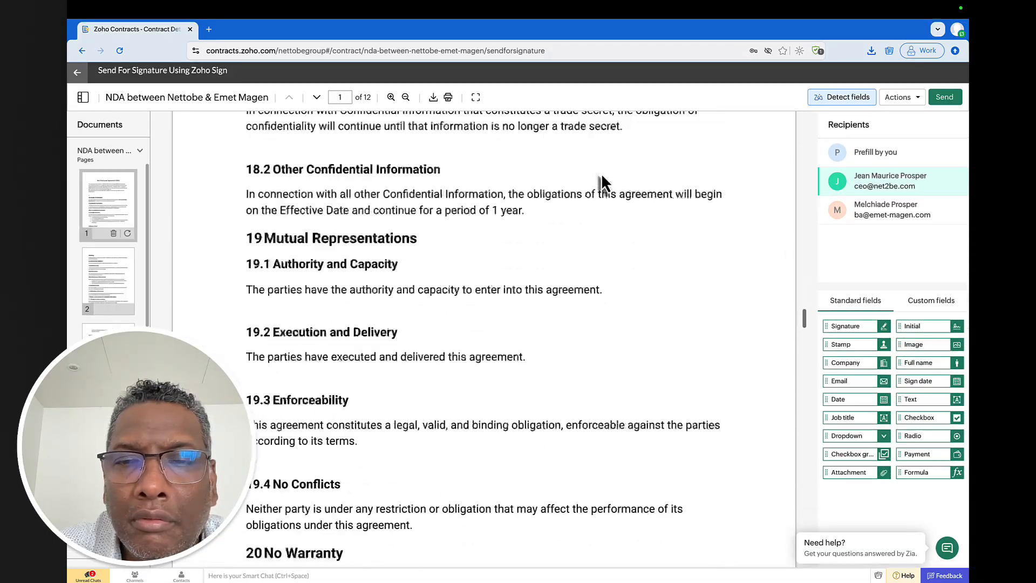
{"action": "scroll", "coordinate": [601, 173], "scroll_direction": "down", "scroll_amount": 10}
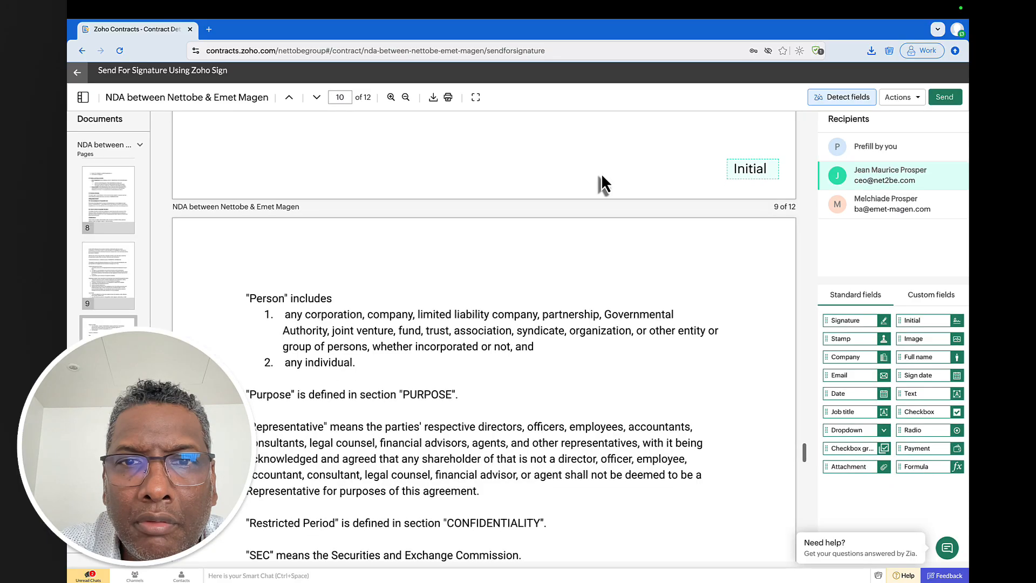
{"action": "scroll", "coordinate": [601, 173], "scroll_direction": "down", "scroll_amount": 3}
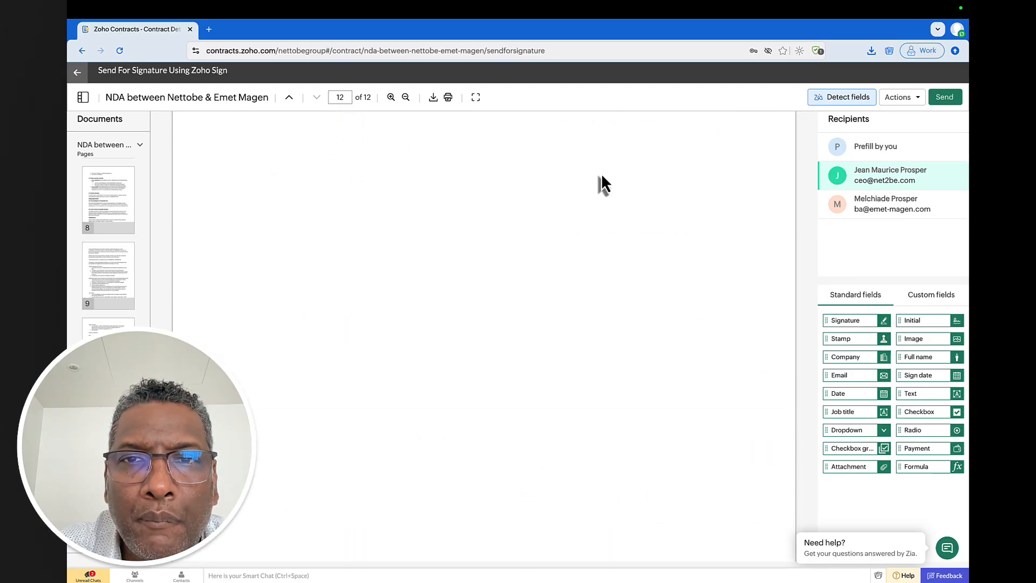
{"action": "scroll", "coordinate": [601, 173], "scroll_direction": "up", "scroll_amount": 6}
{"action": "scroll", "coordinate": [601, 173], "scroll_direction": "up", "scroll_amount": 2}
{"action": "scroll", "coordinate": [601, 173], "scroll_direction": "up", "scroll_amount": 3}
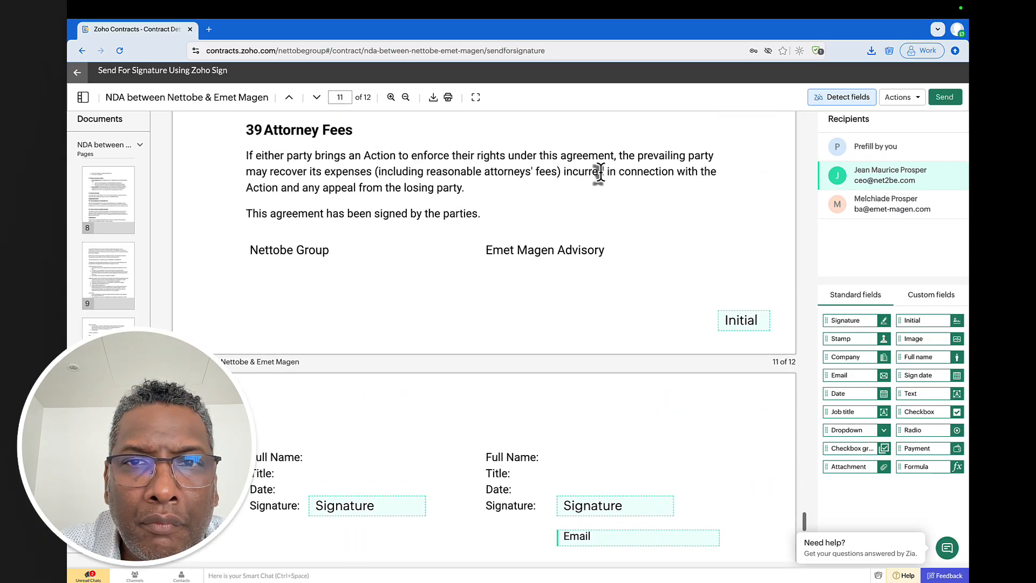
{"action": "scroll", "coordinate": [601, 173], "scroll_direction": "down", "scroll_amount": 2}
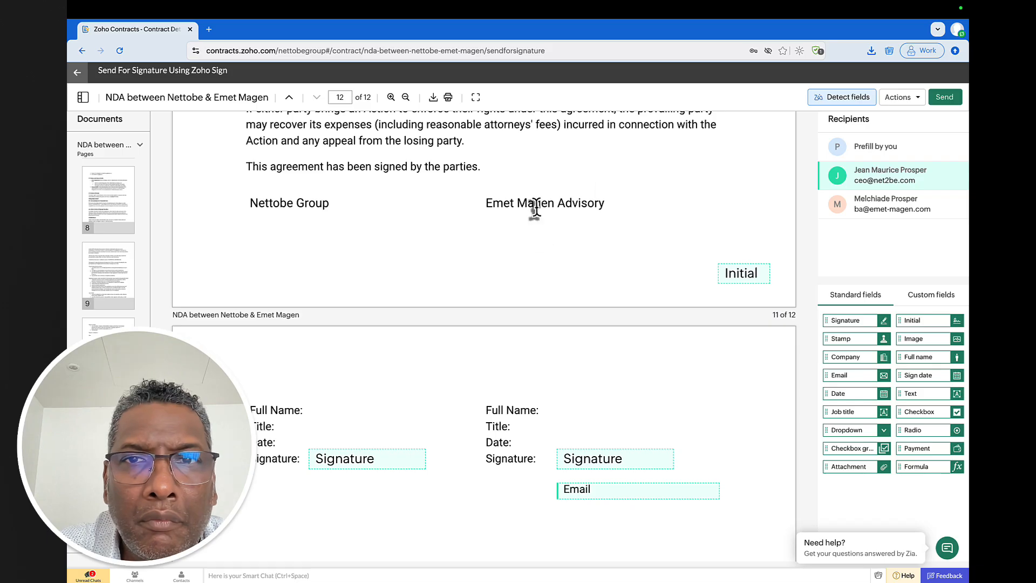
- Assign the right-hand Email field to the counterparty signer
{"action": "left_click", "coordinate": [627, 489]}
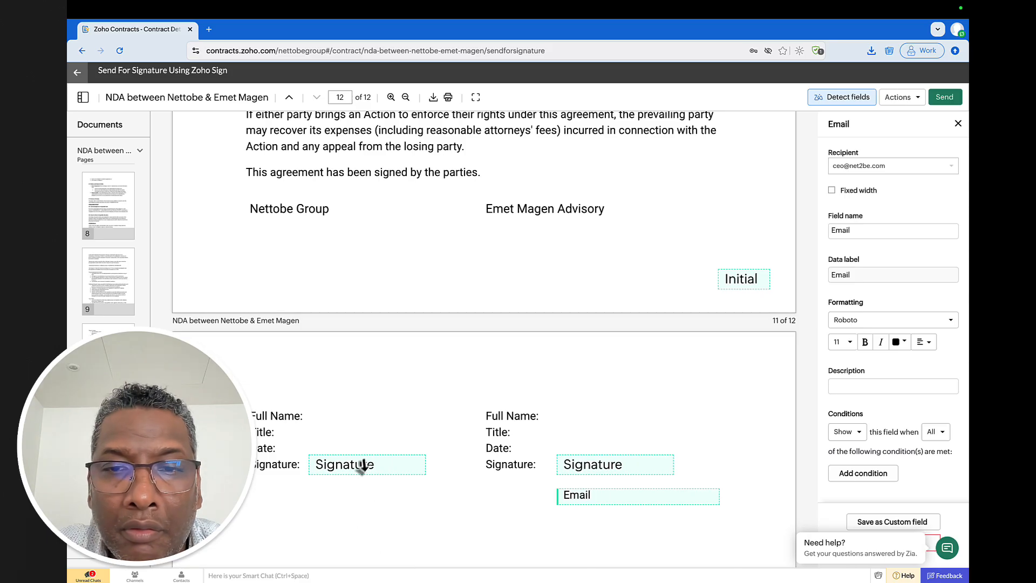
{"action": "scroll", "coordinate": [642, 411], "scroll_direction": "down", "scroll_amount": 1}
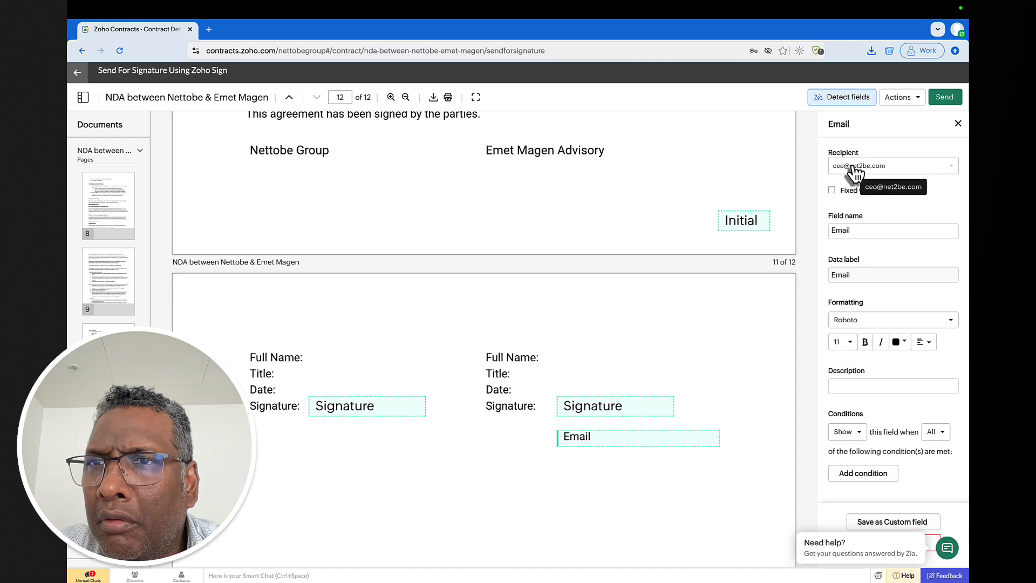
{"action": "left_click", "coordinate": [855, 173]}
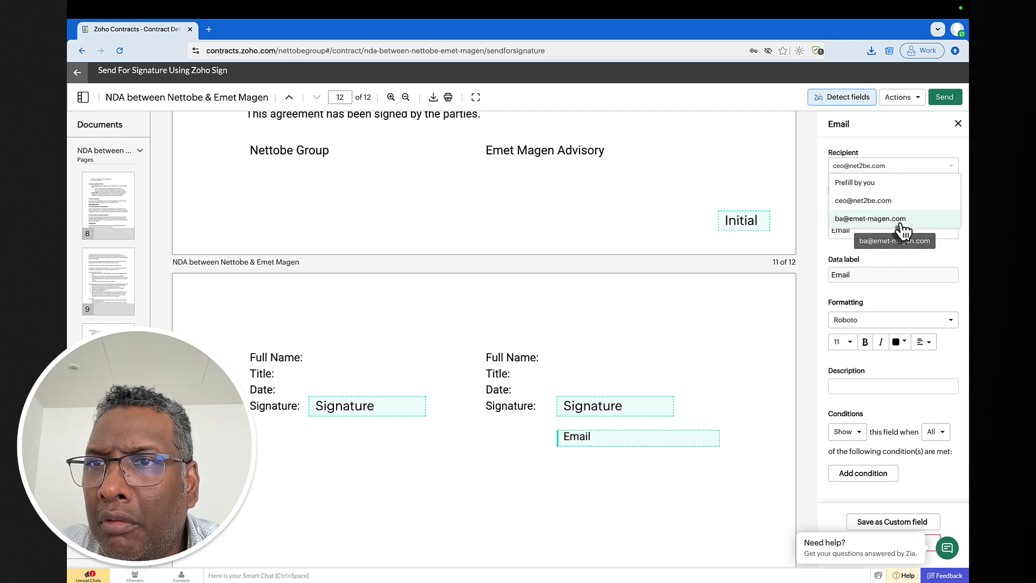
{"action": "left_click", "coordinate": [899, 221]}
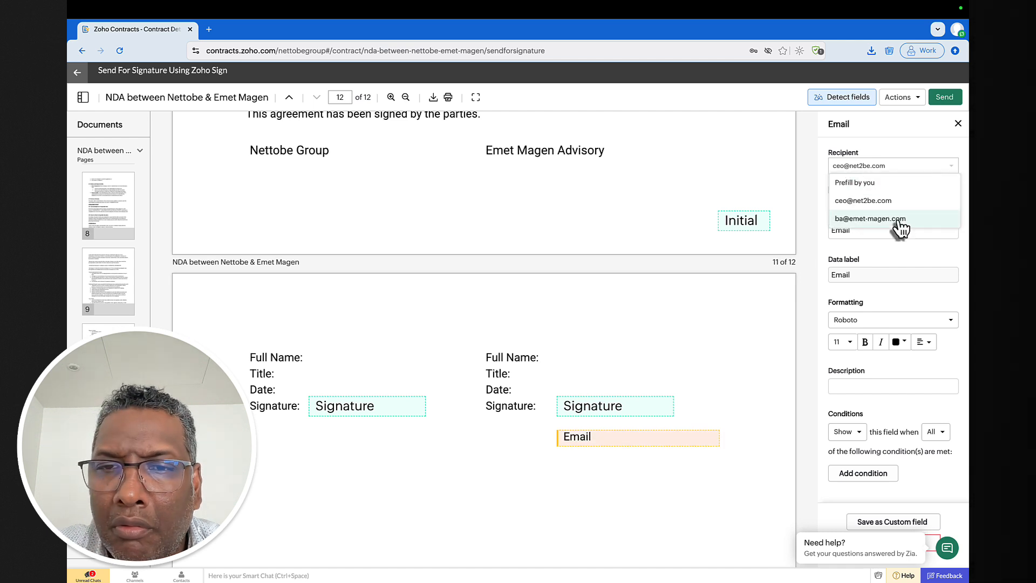
{"action": "left_click", "coordinate": [432, 451]}
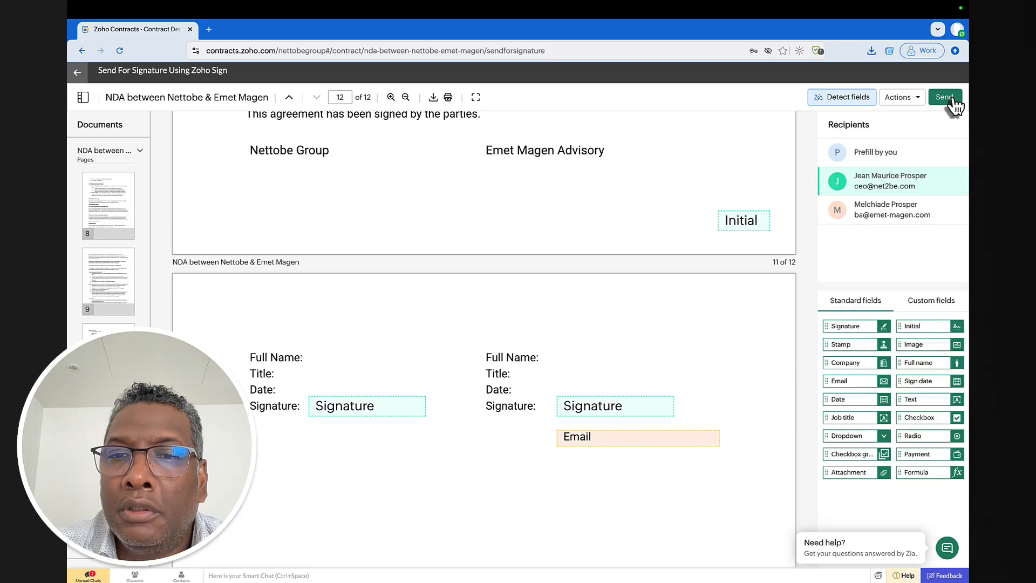
- With the first signer active, add an Email field below the left Signature
{"action": "left_click", "coordinate": [905, 209]}
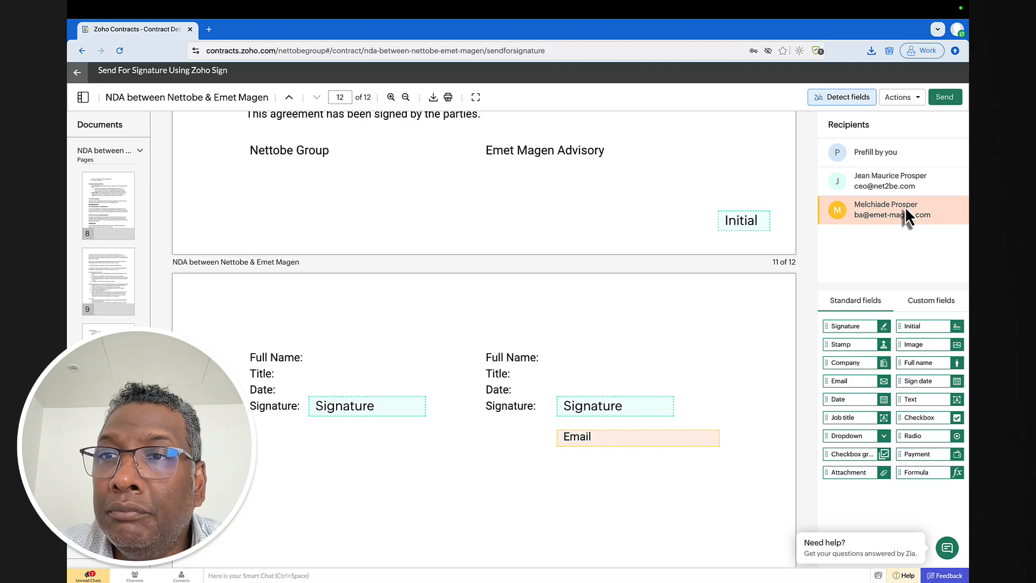
{"action": "left_click", "coordinate": [895, 182]}
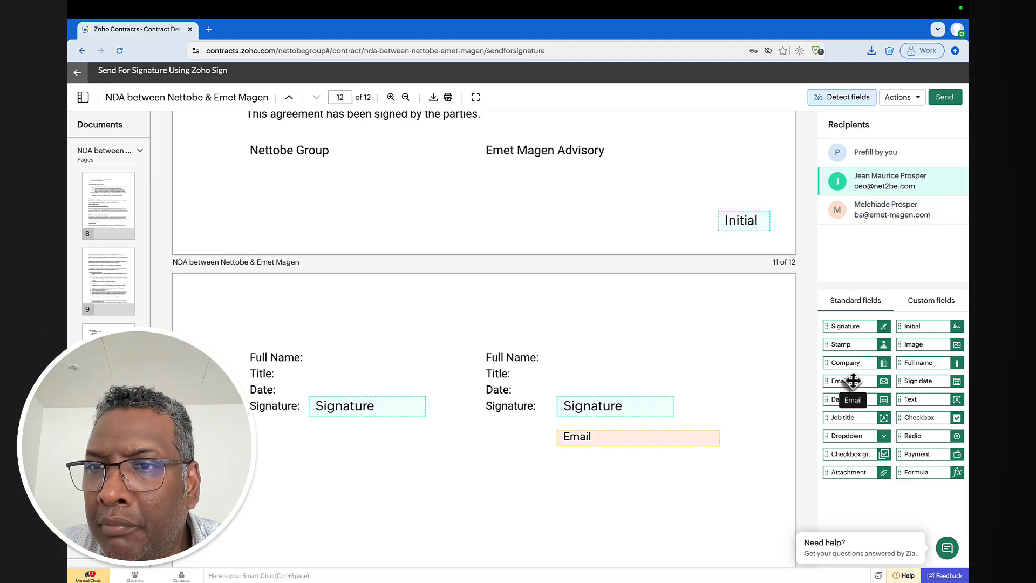
{"action": "mouse_move", "coordinate": [851, 381]}
{"action": "left_mouse_down"}
{"action": "mouse_move", "coordinate": [493, 435]}
{"action": "mouse_move", "coordinate": [333, 440]}
{"action": "left_mouse_up"}
- Reassign the right-hand Signature field to the counterparty signer and send the document
{"action": "left_click", "coordinate": [642, 408]}
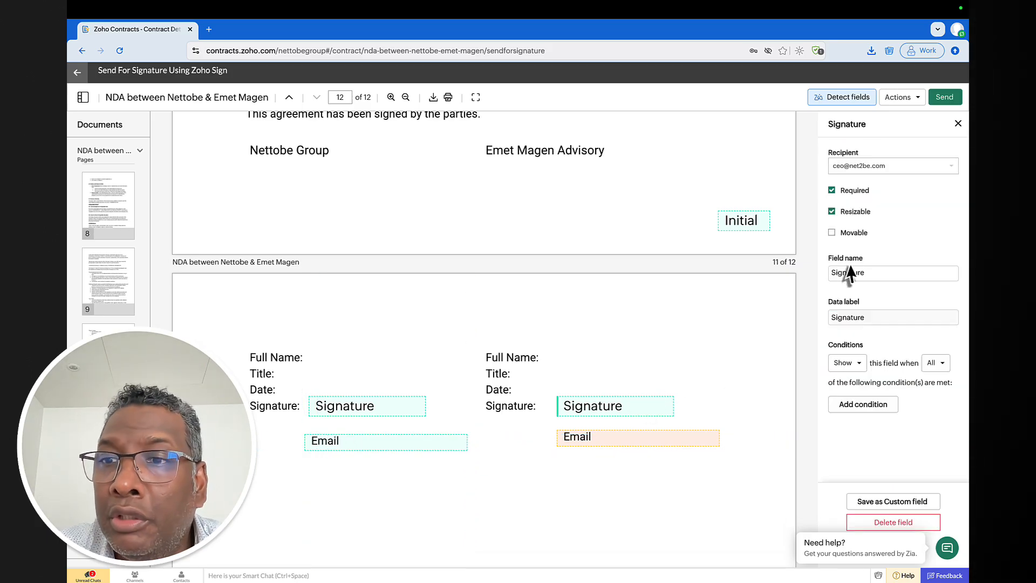
{"action": "left_click", "coordinate": [897, 166]}
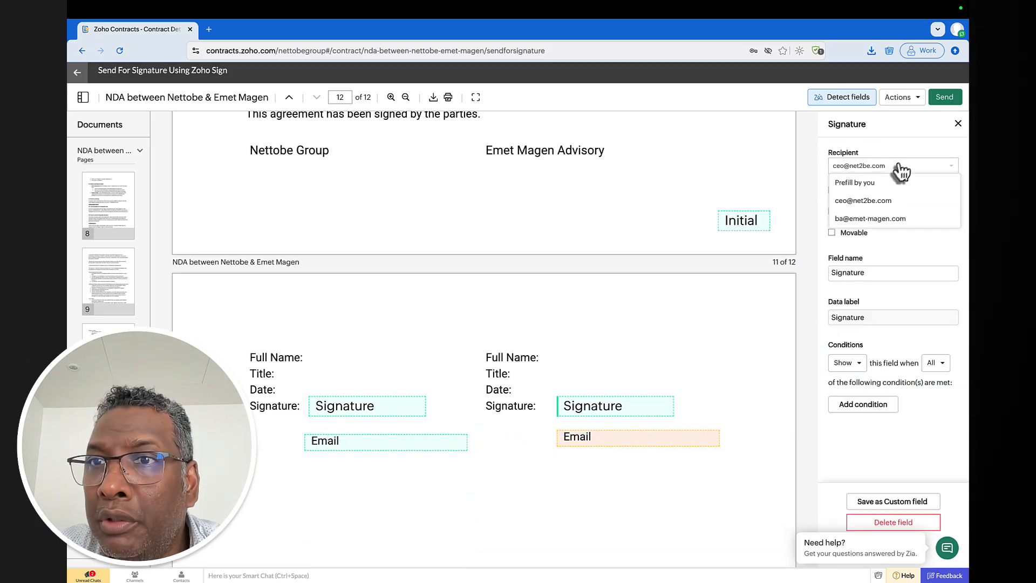
{"action": "left_click", "coordinate": [878, 218]}
{"action": "left_click", "coordinate": [708, 485]}
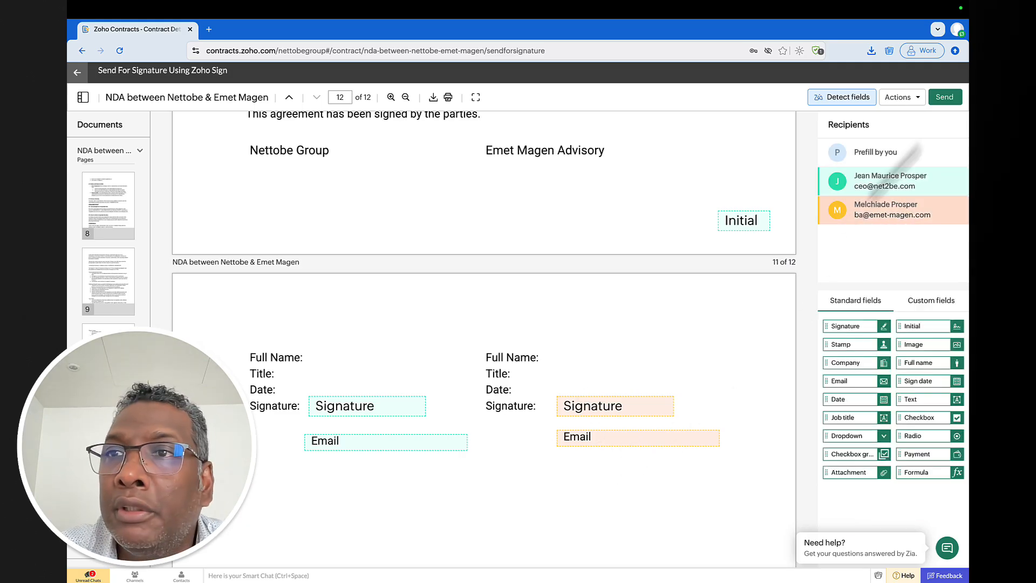
{"action": "left_click", "coordinate": [951, 99]}
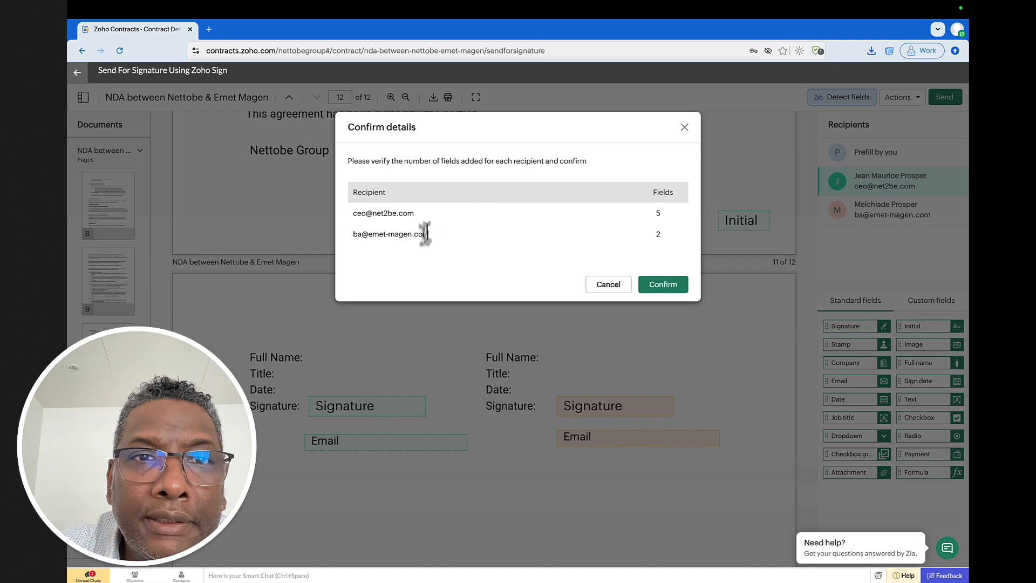
- Confirm the send, check the NDA shows Sign Pending in the in-progress list, then switch to Safari
{"action": "left_click", "coordinate": [665, 285]}
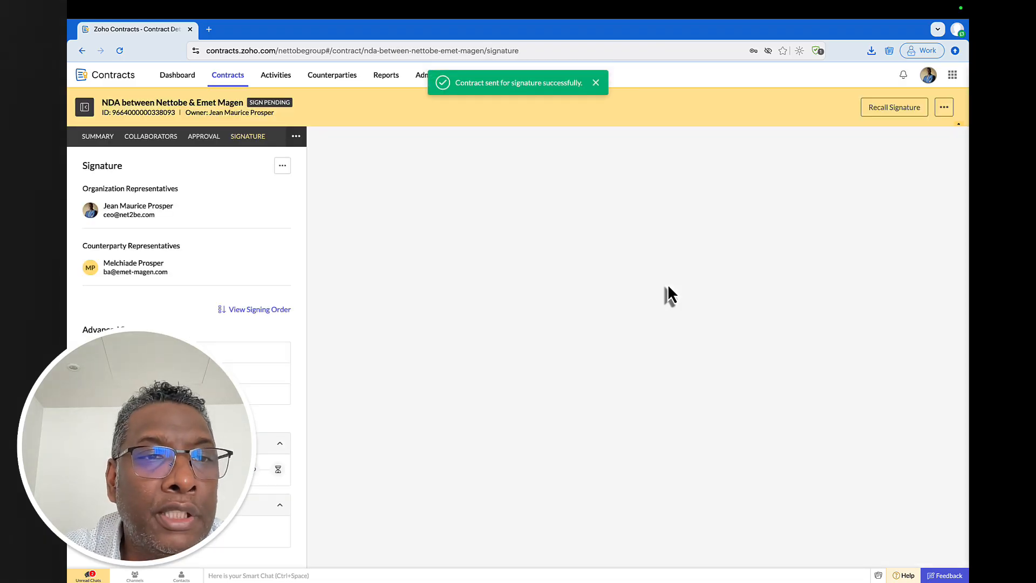
{"action": "scroll", "coordinate": [152, 300], "scroll_direction": "down", "scroll_amount": 1}
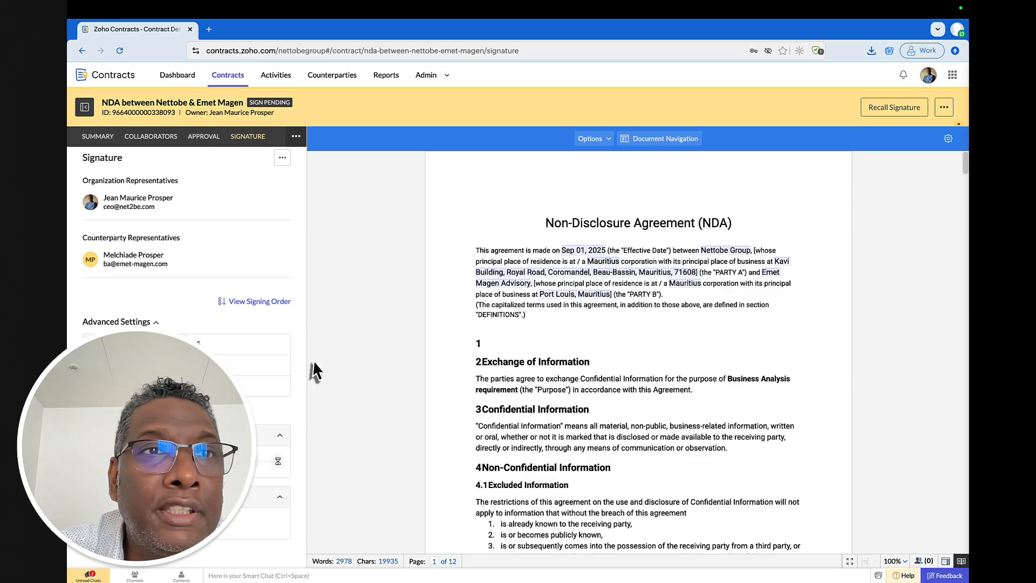
{"action": "left_click", "coordinate": [176, 77]}
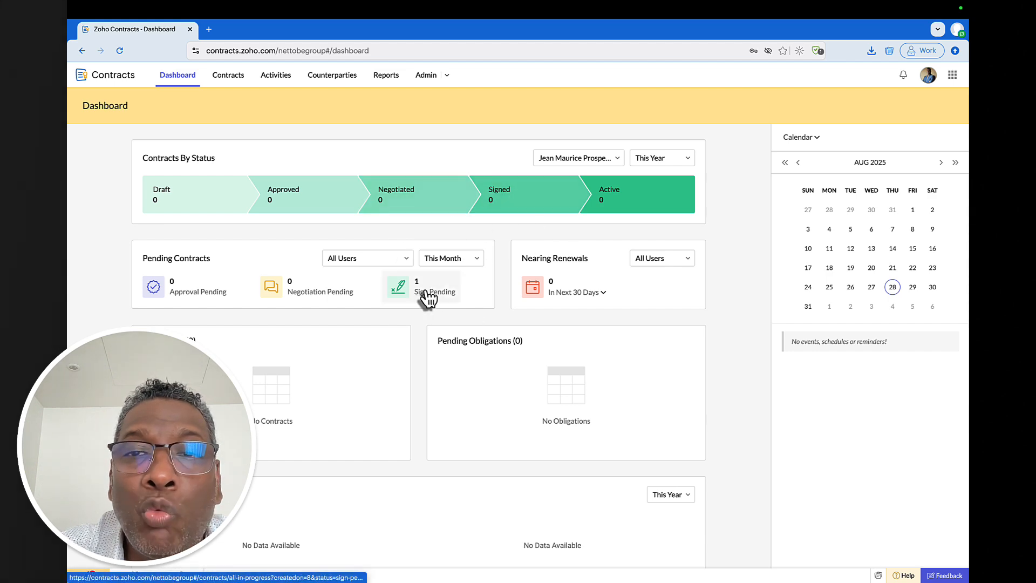
{"action": "scroll", "coordinate": [431, 270], "scroll_direction": "down", "scroll_amount": 2}
{"action": "scroll", "coordinate": [436, 254], "scroll_direction": "down", "scroll_amount": 8}
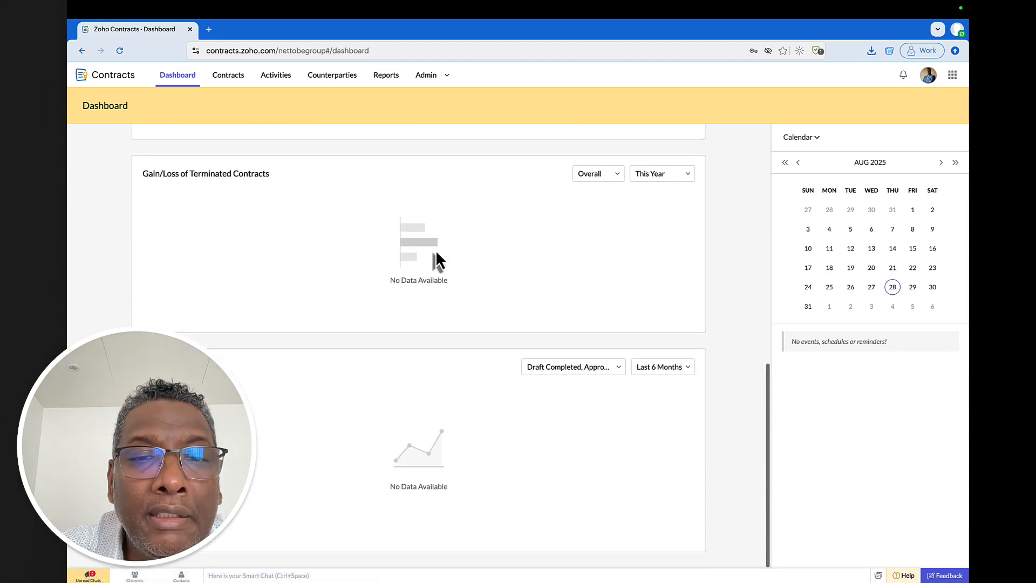
{"action": "scroll", "coordinate": [435, 250], "scroll_direction": "up", "scroll_amount": 10}
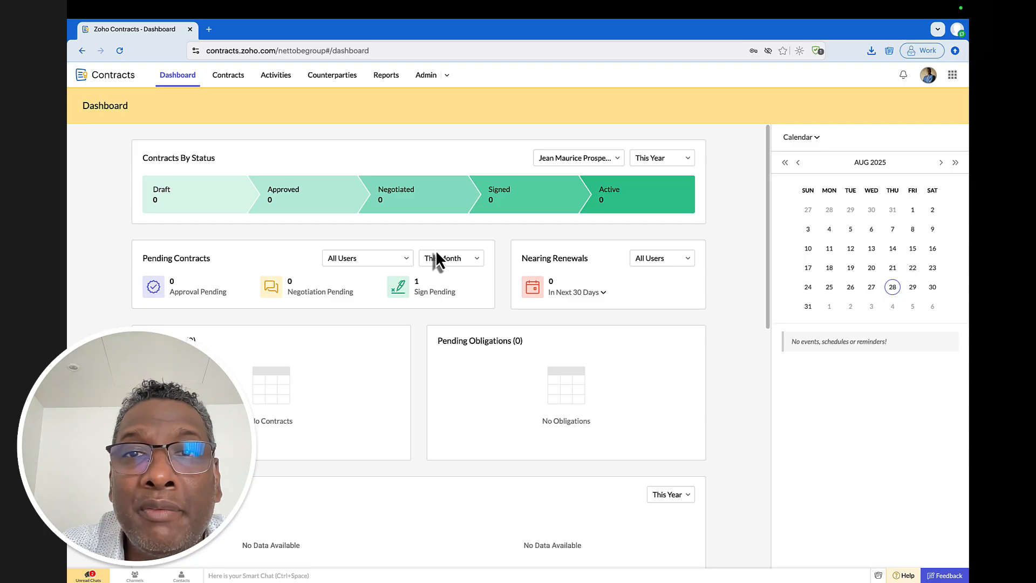
{"action": "left_click", "coordinate": [230, 79]}
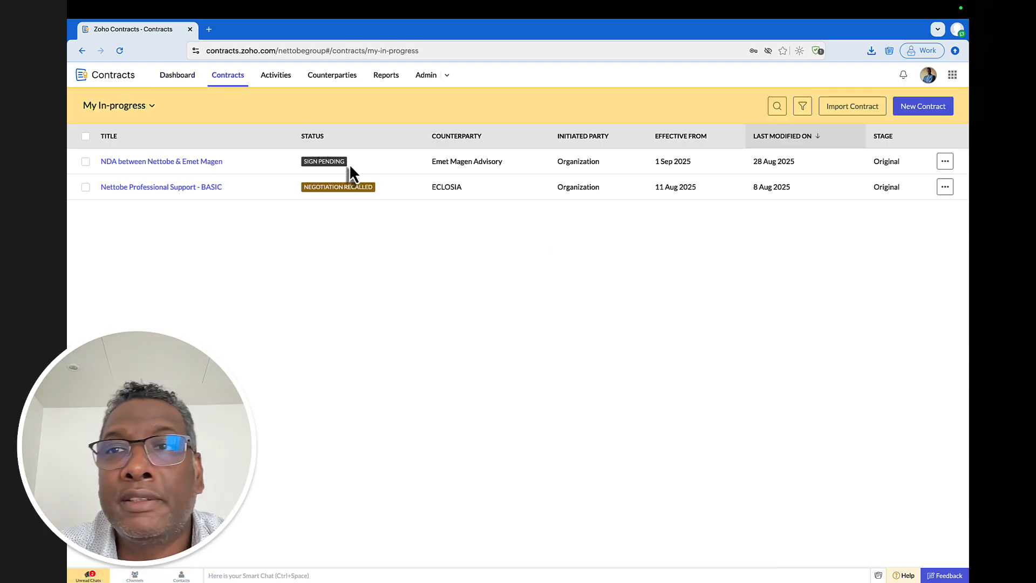
{"action": "key", "text": "super+Tab"}
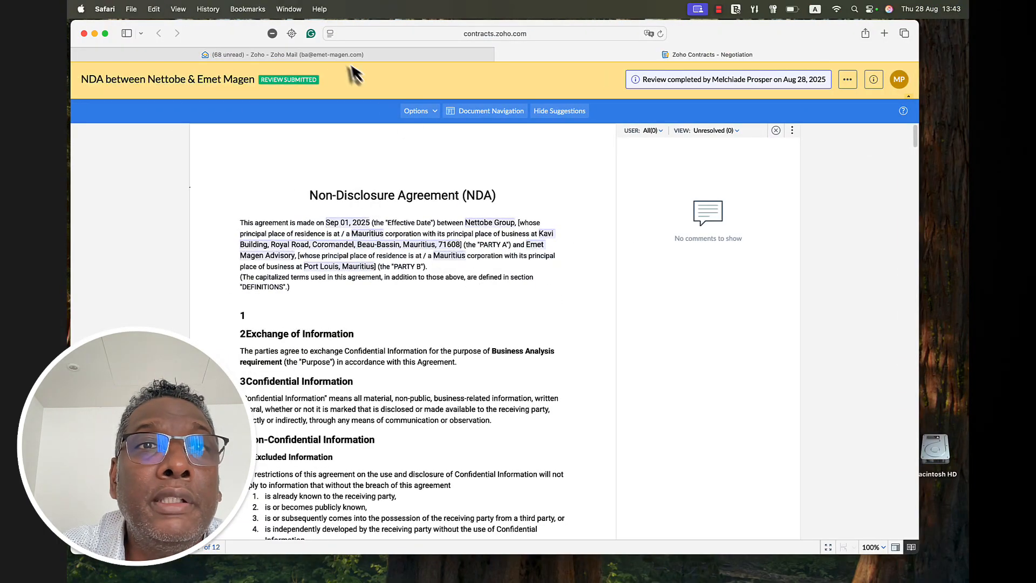
- Reload the counterparty's Zoho Mail and check Inbox and Spam for the signing email
{"action": "left_click", "coordinate": [353, 55]}
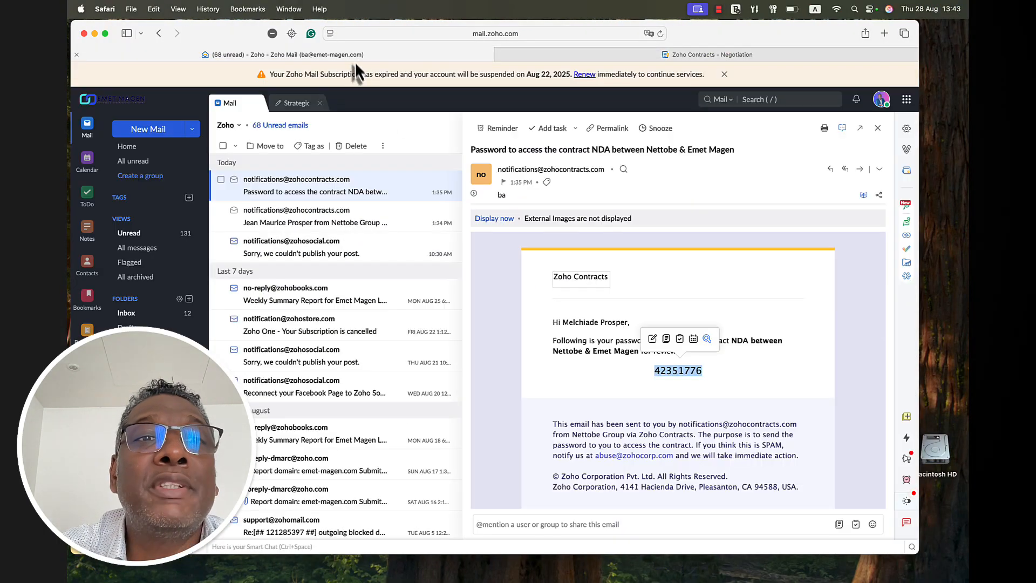
{"action": "left_click", "coordinate": [660, 33]}
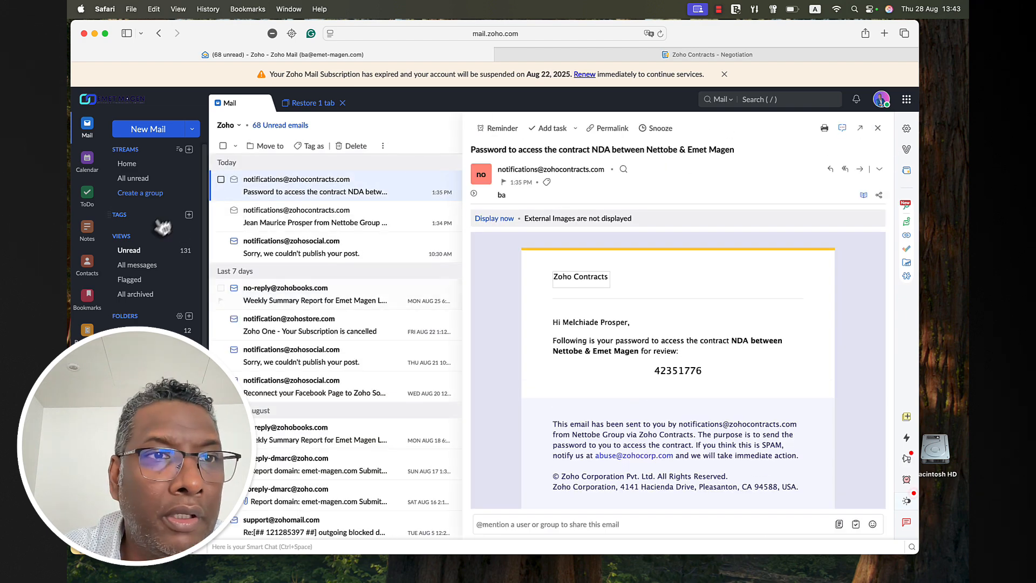
{"action": "left_click", "coordinate": [130, 330]}
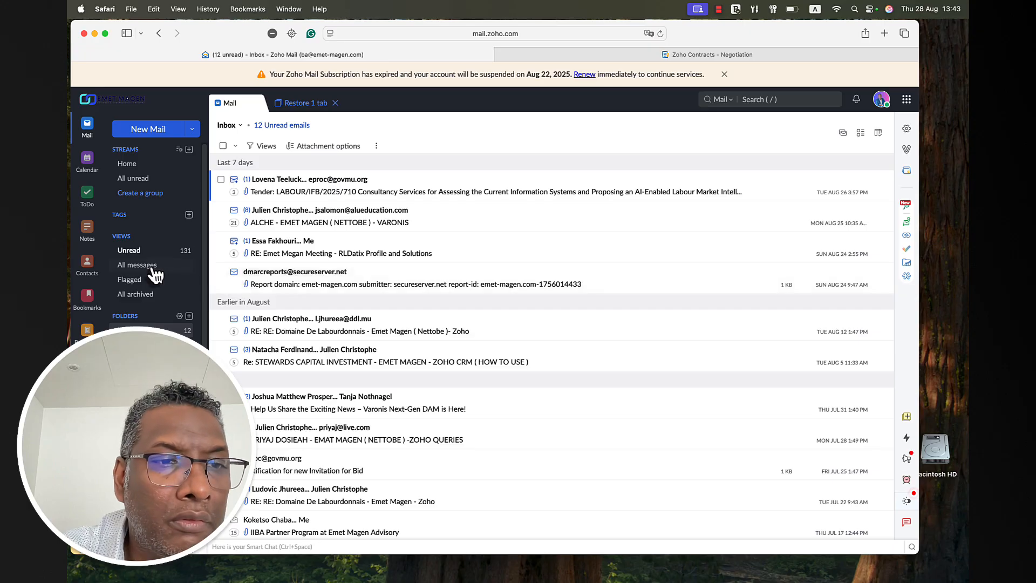
{"action": "scroll", "coordinate": [154, 272], "scroll_direction": "down", "scroll_amount": 2}
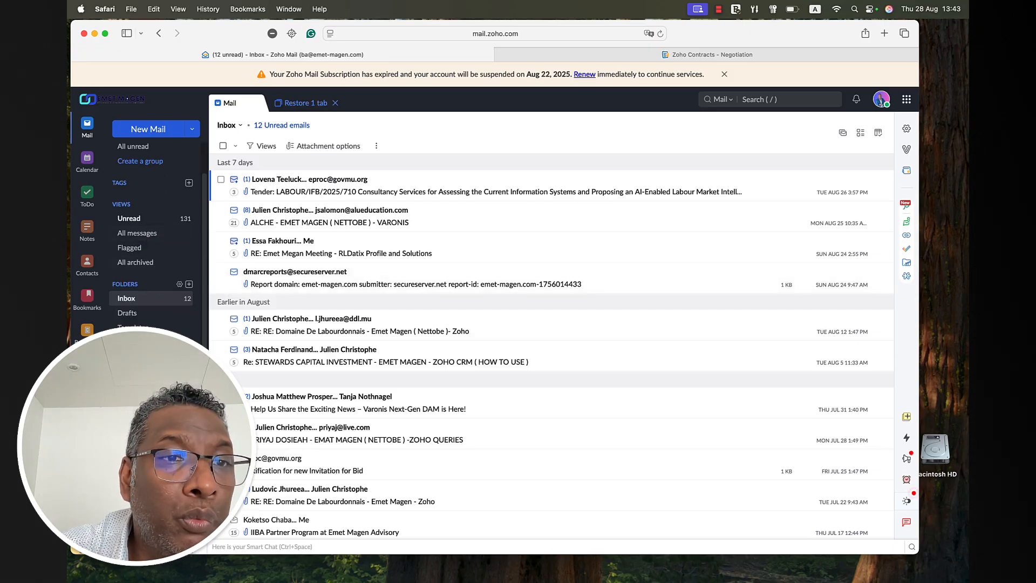
{"action": "left_click", "coordinate": [127, 372]}
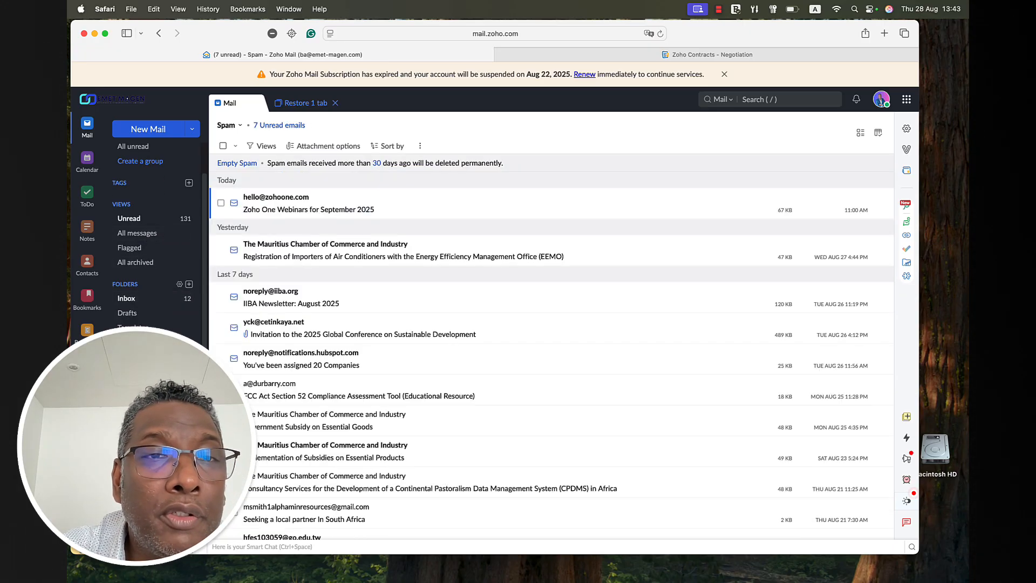
{"action": "left_click", "coordinate": [134, 300]}
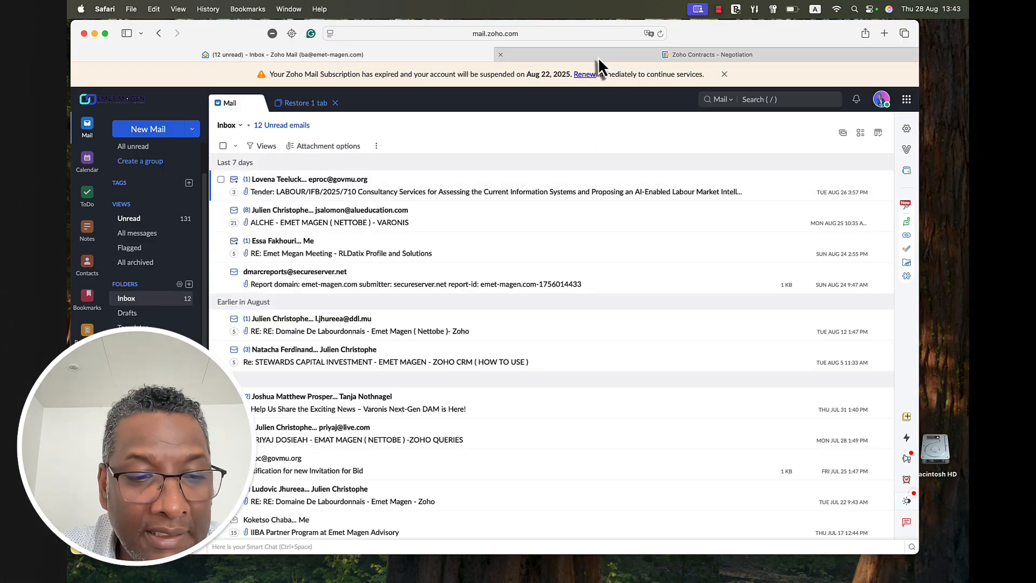
{"action": "key", "text": "super+Tab"}
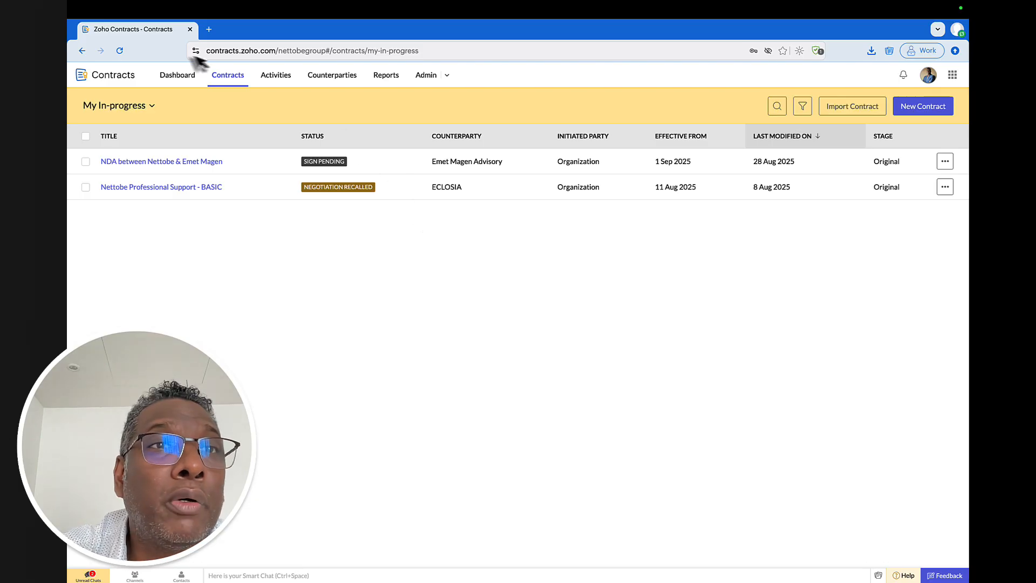
- Open Zoho Mail in a new tab, open the Zoho Sign request email, and start signing
{"action": "left_click", "coordinate": [208, 29]}
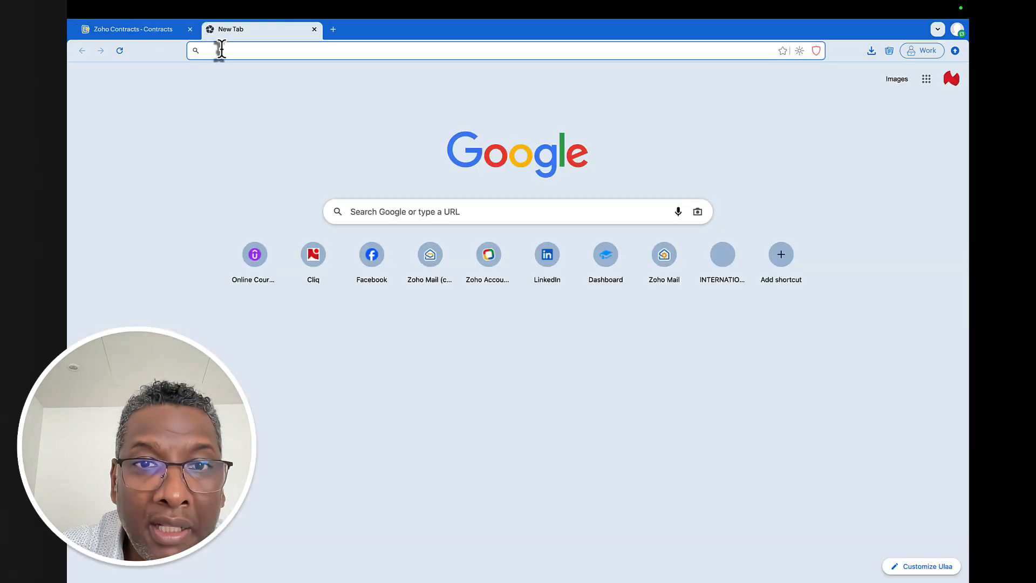
{"action": "left_click", "coordinate": [439, 266]}
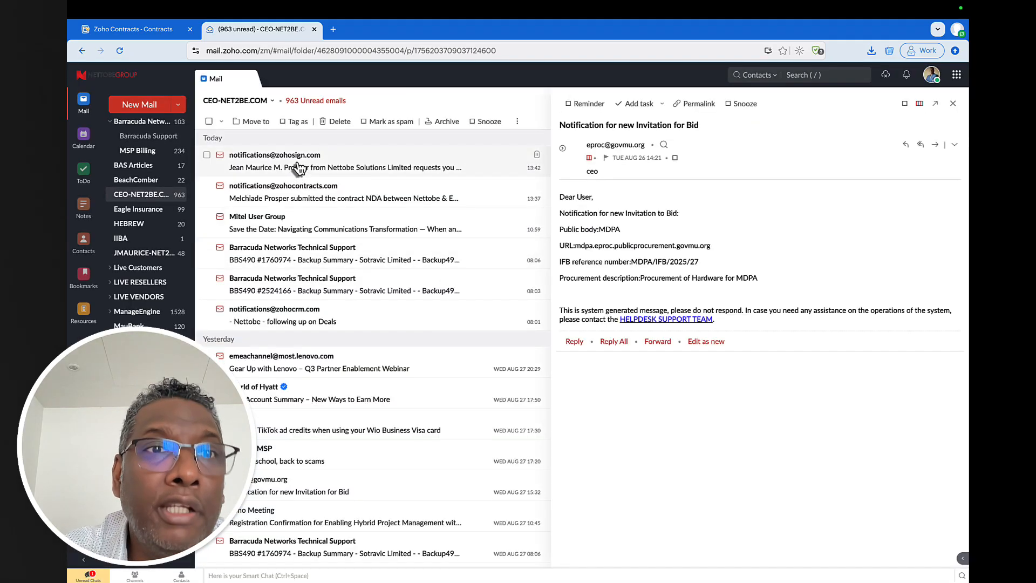
{"action": "left_click", "coordinate": [298, 169]}
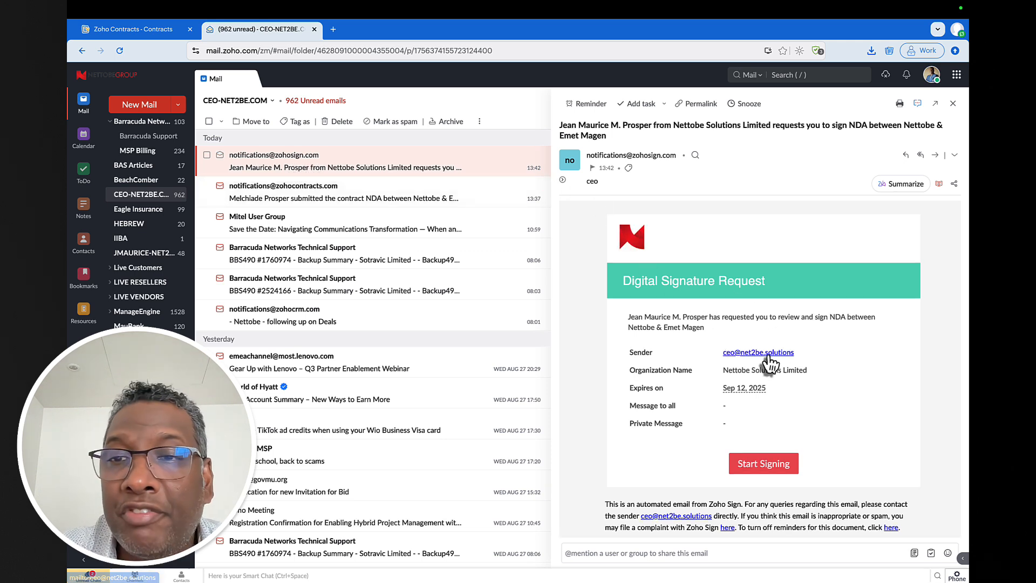
{"action": "left_click", "coordinate": [770, 465]}
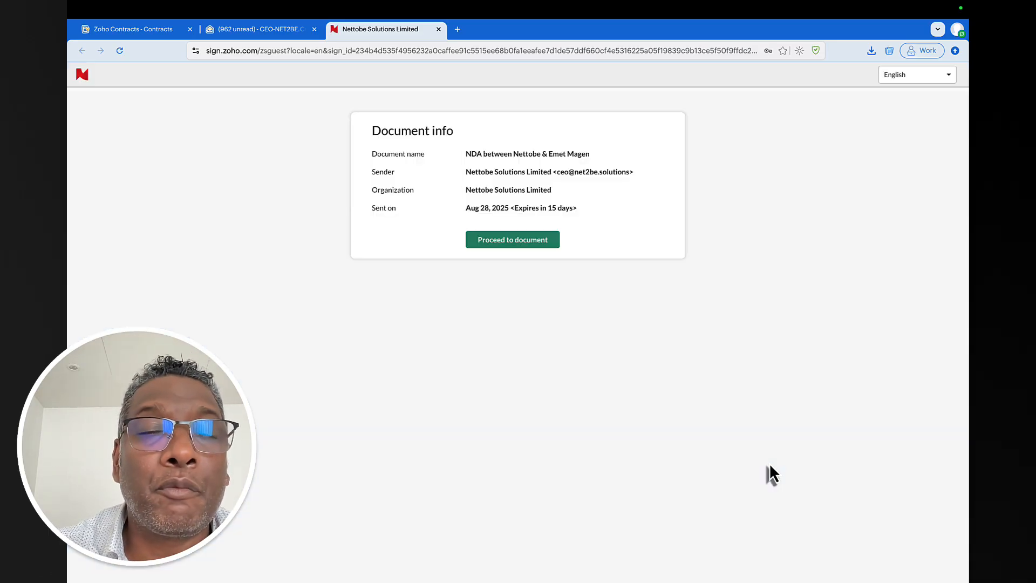
- Open the NDA in Zoho Sign and accept the electronic records and signatures disclosure
{"action": "left_click", "coordinate": [534, 247]}
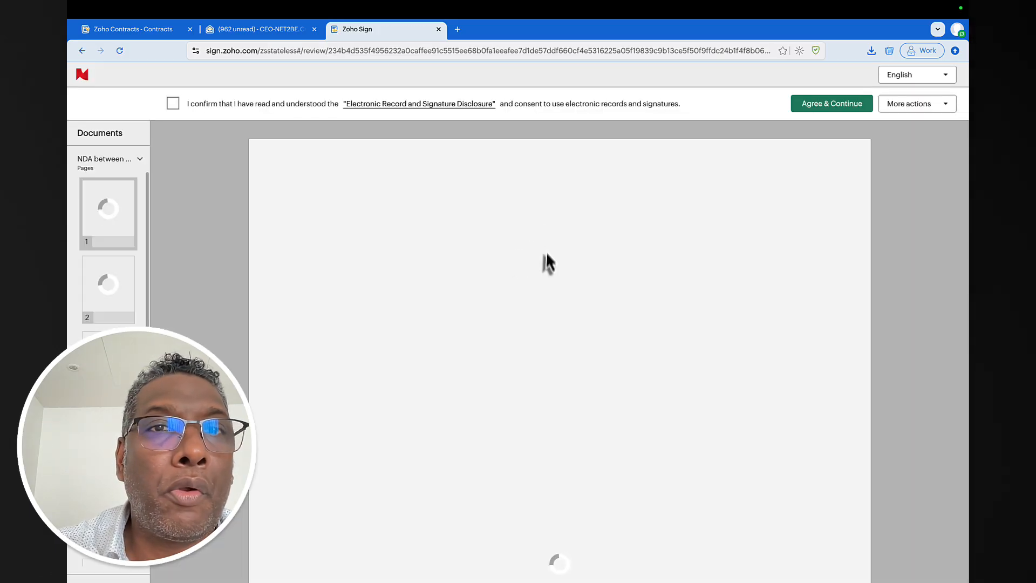
{"action": "left_click", "coordinate": [174, 105]}
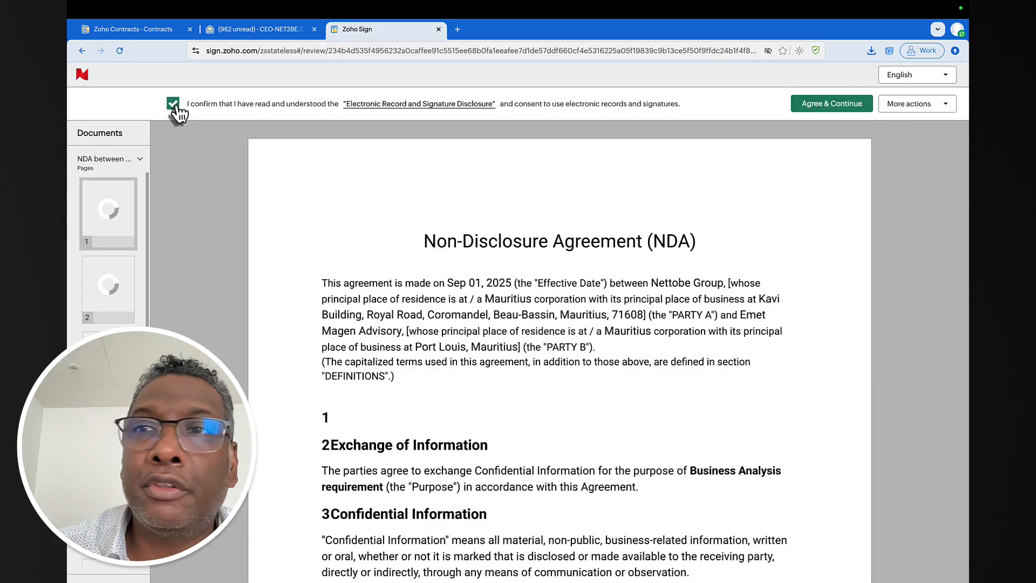
{"action": "left_click", "coordinate": [814, 105]}
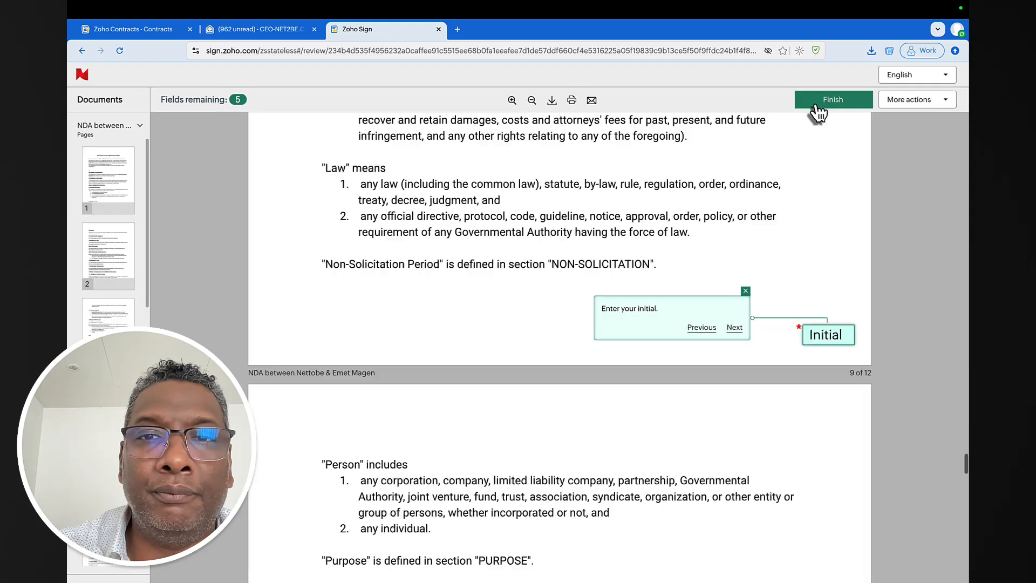
- Fill the initial fields on each page, the signature and the email field, then finish signing
{"action": "left_click", "coordinate": [822, 331]}
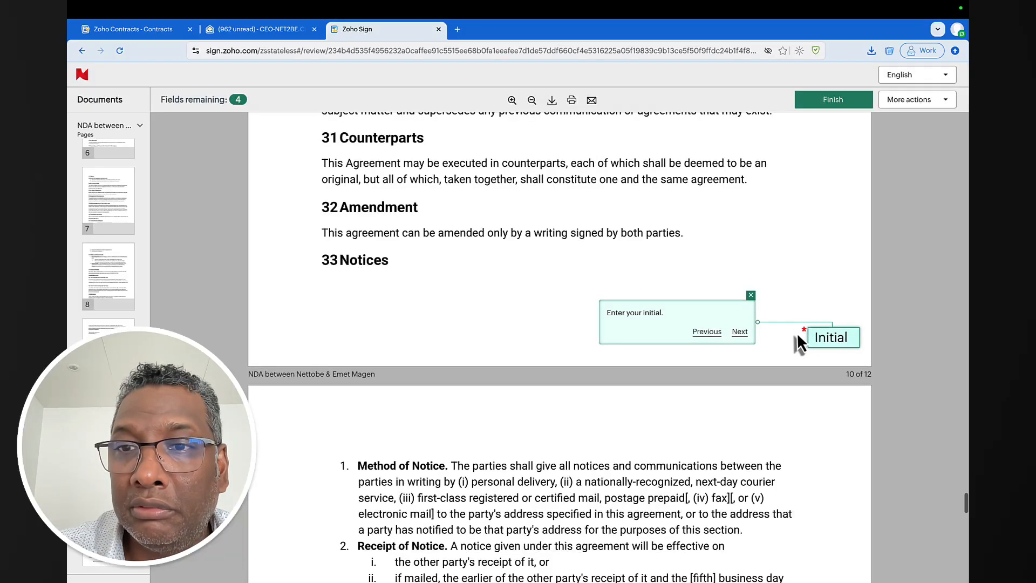
{"action": "left_click", "coordinate": [827, 338]}
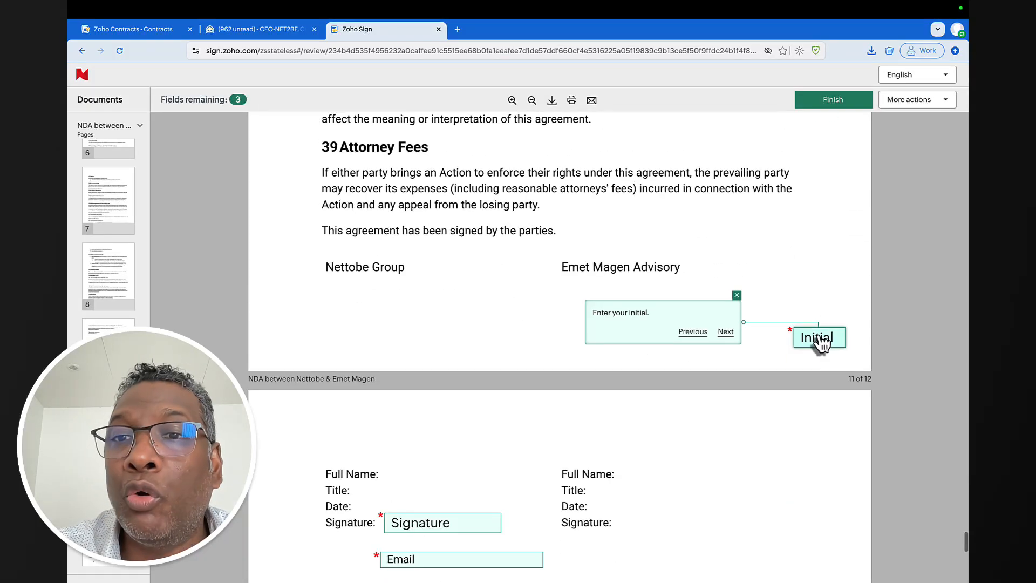
{"action": "left_click", "coordinate": [819, 339]}
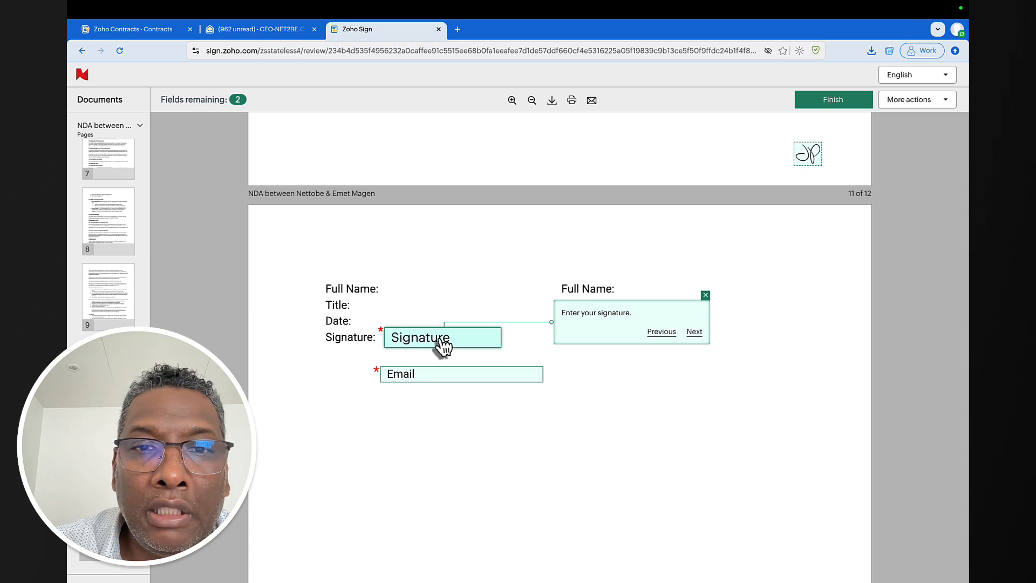
{"action": "left_click", "coordinate": [439, 344]}
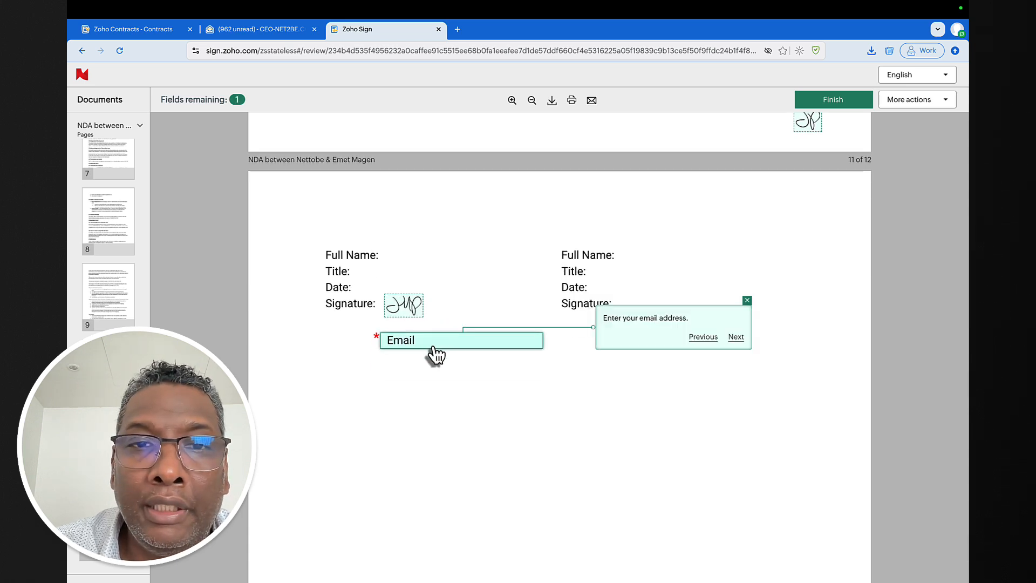
{"action": "left_click", "coordinate": [438, 345]}
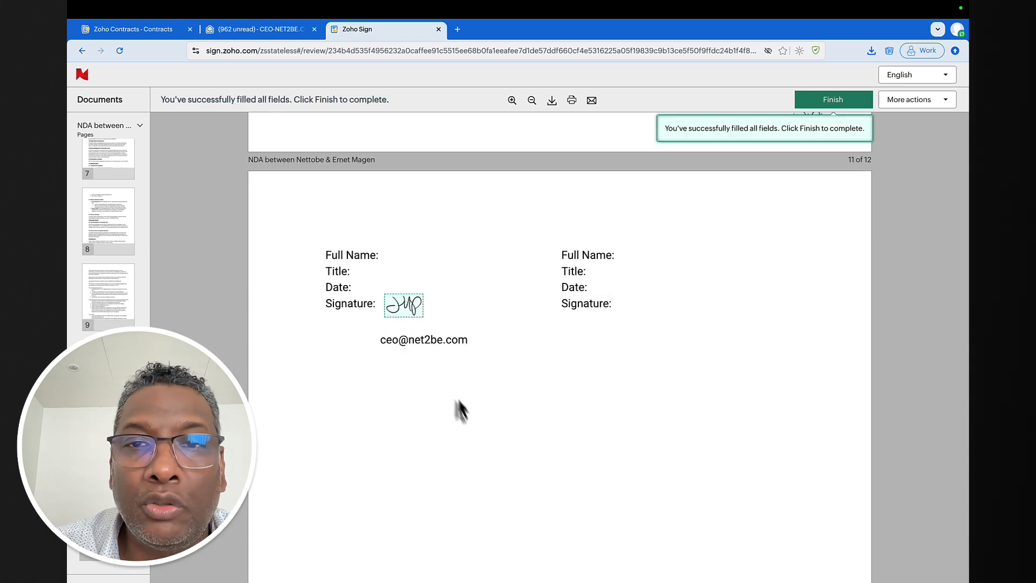
{"action": "scroll", "coordinate": [461, 403], "scroll_direction": "down", "scroll_amount": 1}
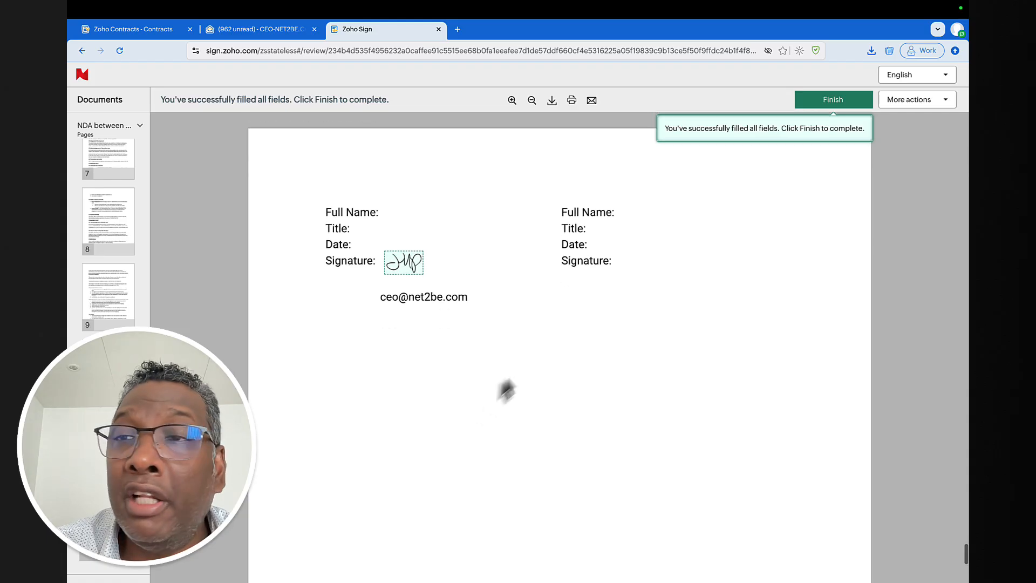
{"action": "left_click", "coordinate": [944, 104]}
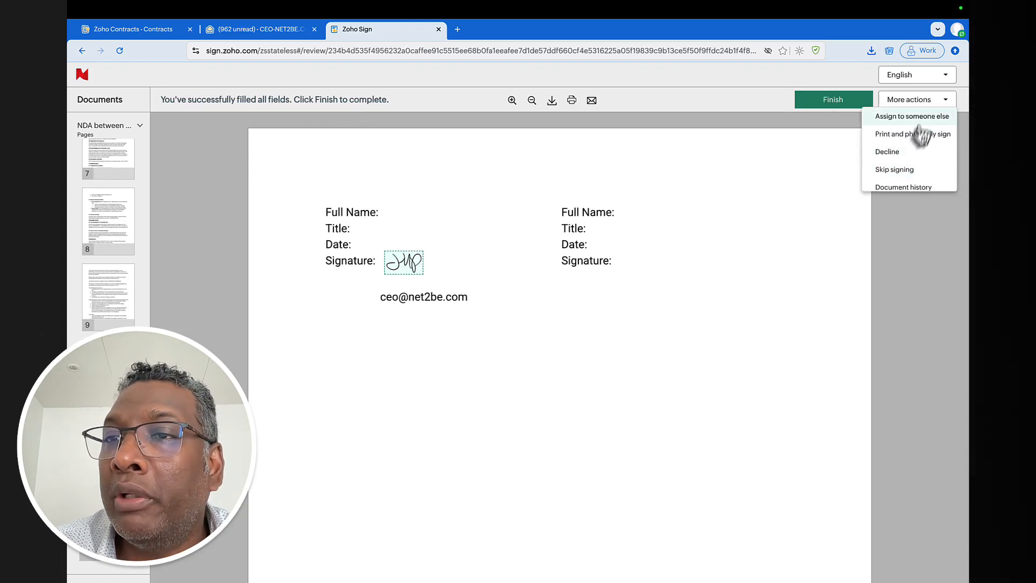
{"action": "scroll", "coordinate": [914, 161], "scroll_direction": "down", "scroll_amount": 1}
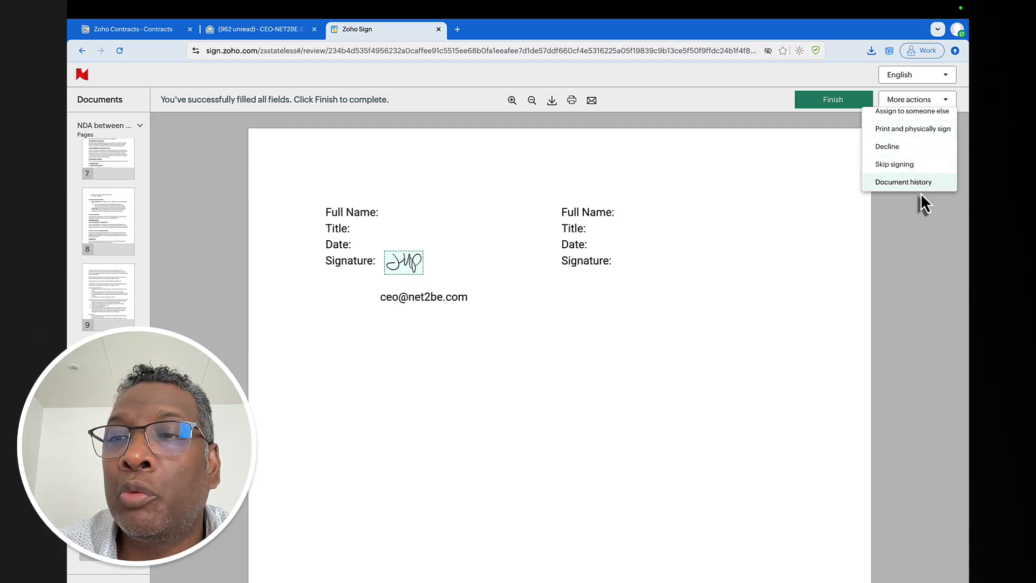
{"action": "left_click", "coordinate": [826, 102]}
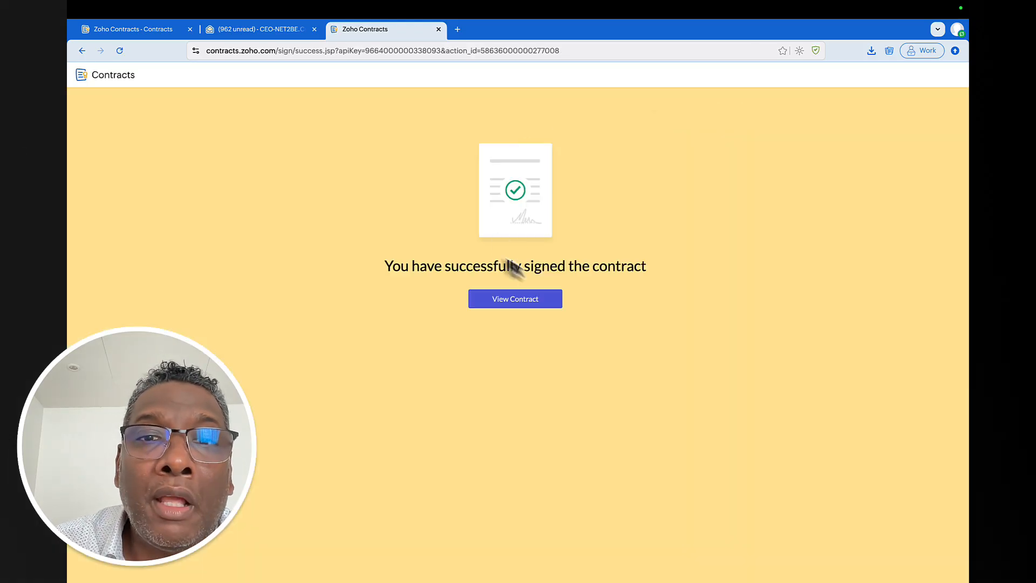
- Review the signed NDA's signature block, then switch to the counterparty's Zoho mail folder
{"action": "left_click", "coordinate": [535, 305]}
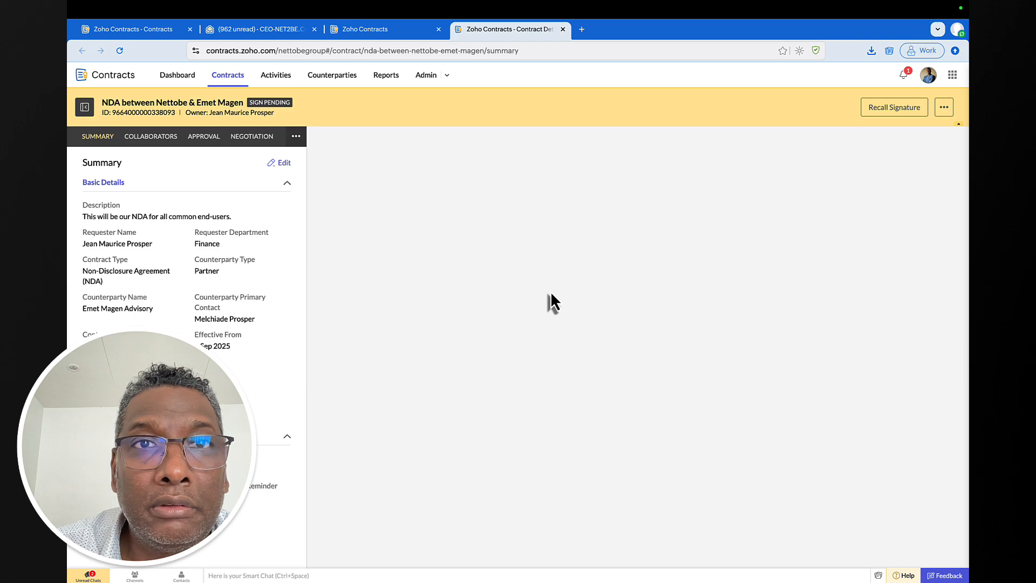
{"action": "scroll", "coordinate": [551, 294], "scroll_direction": "down", "scroll_amount": 15}
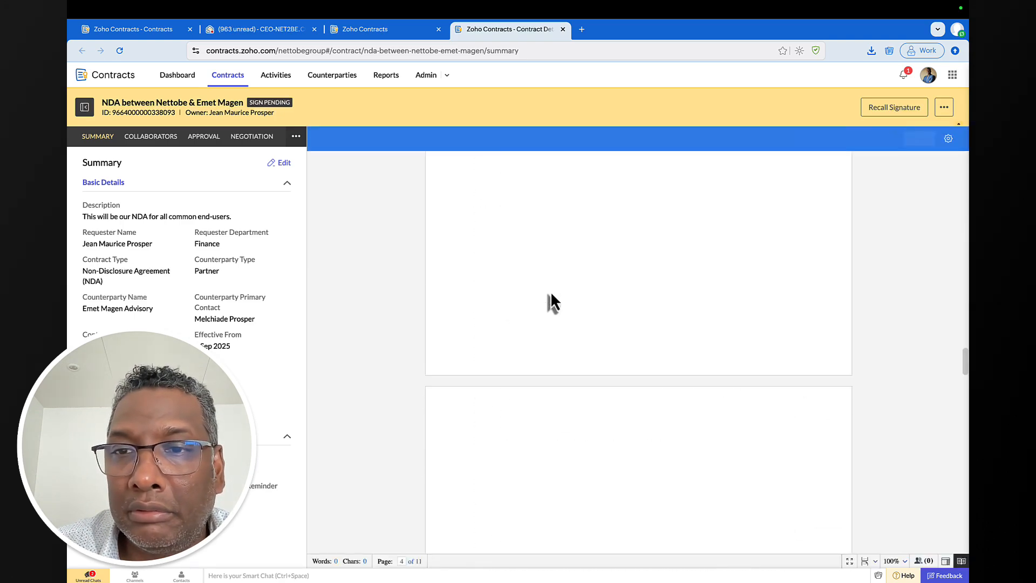
{"action": "scroll", "coordinate": [550, 294], "scroll_direction": "down", "scroll_amount": 20}
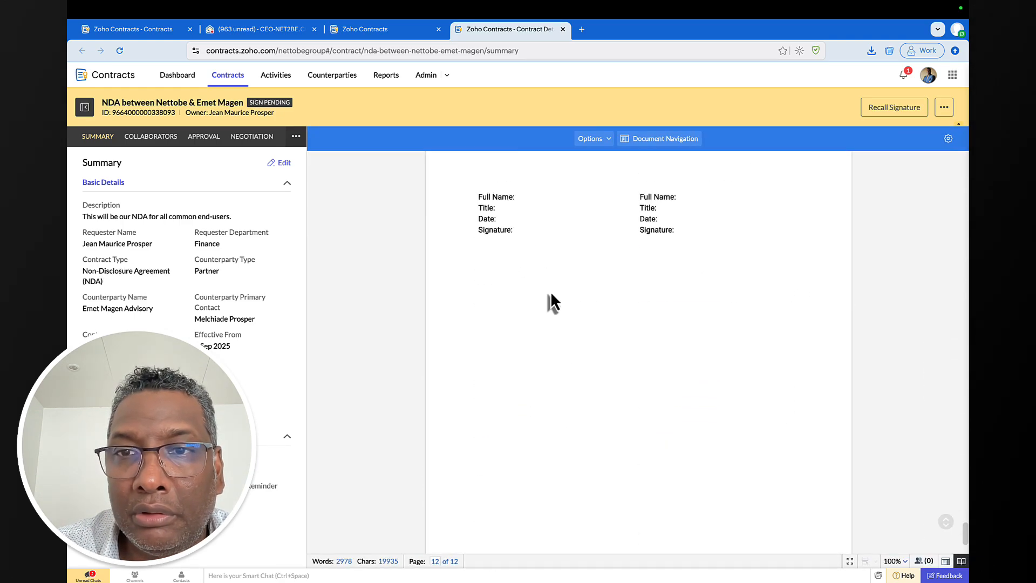
{"action": "scroll", "coordinate": [550, 294], "scroll_direction": "up", "scroll_amount": 2}
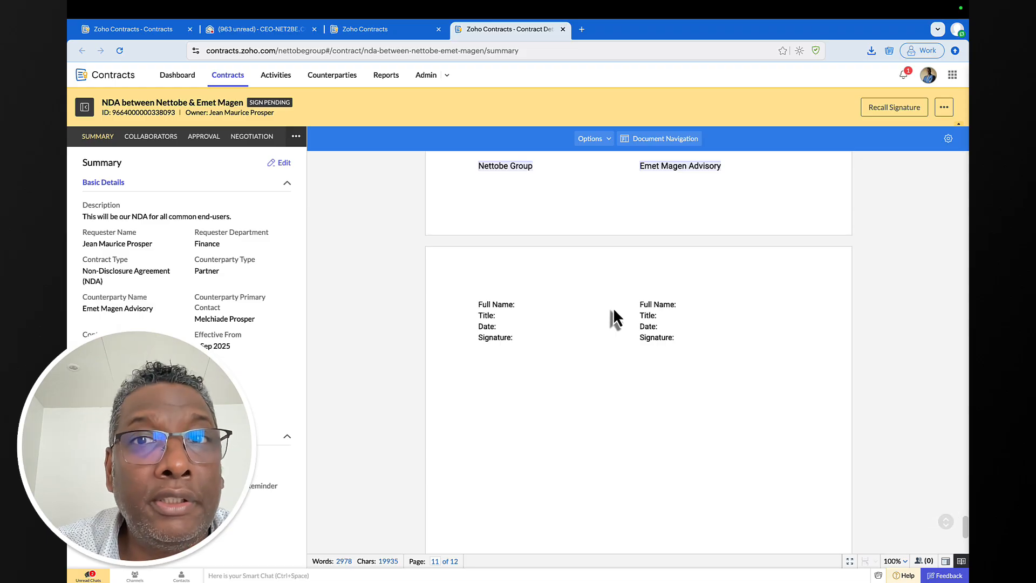
{"action": "key", "text": "super+Tab"}
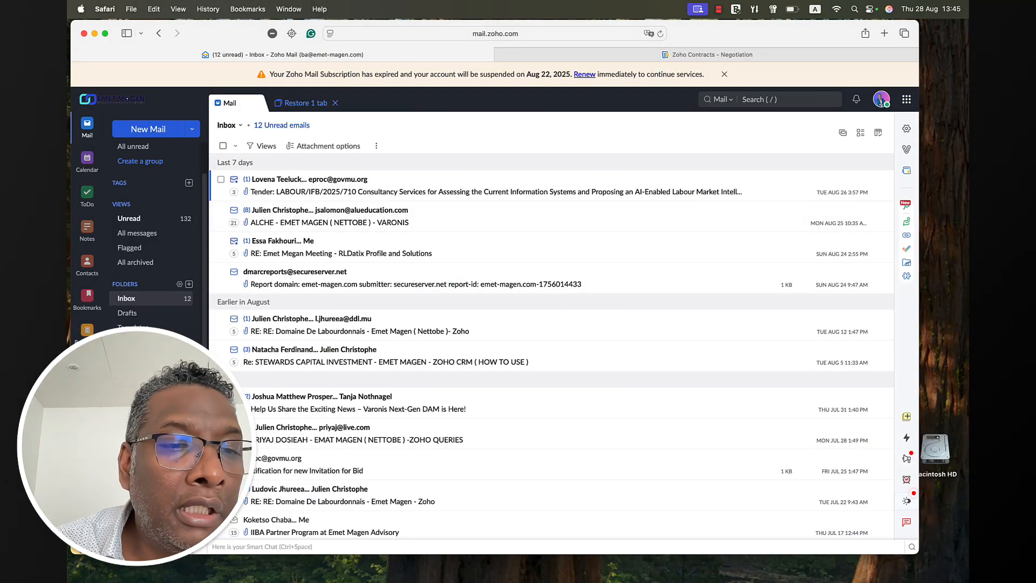
{"action": "left_click", "coordinate": [130, 429]}
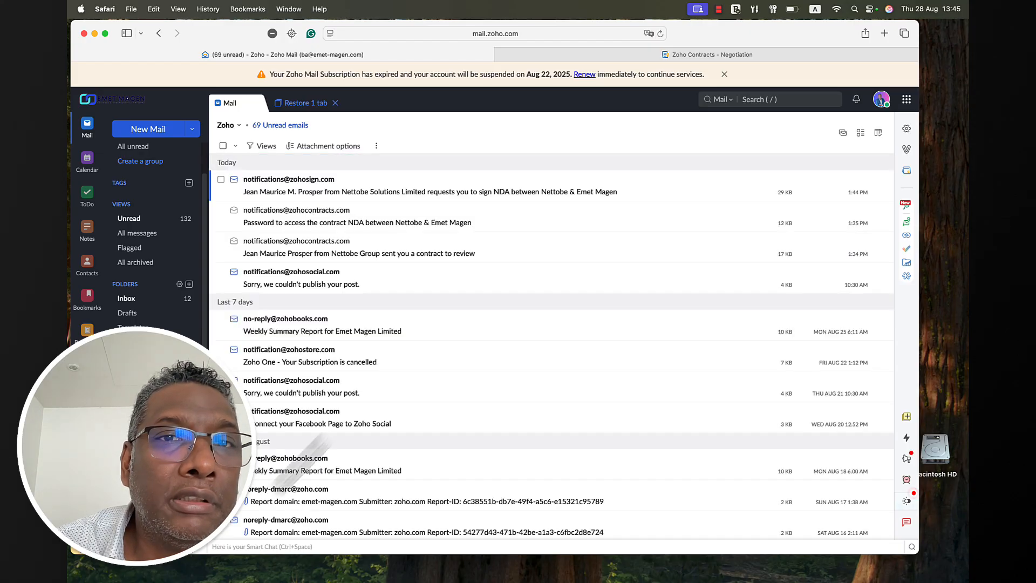
- Open the Zoho Sign request email for the NDA and start signing
{"action": "left_click", "coordinate": [291, 189]}
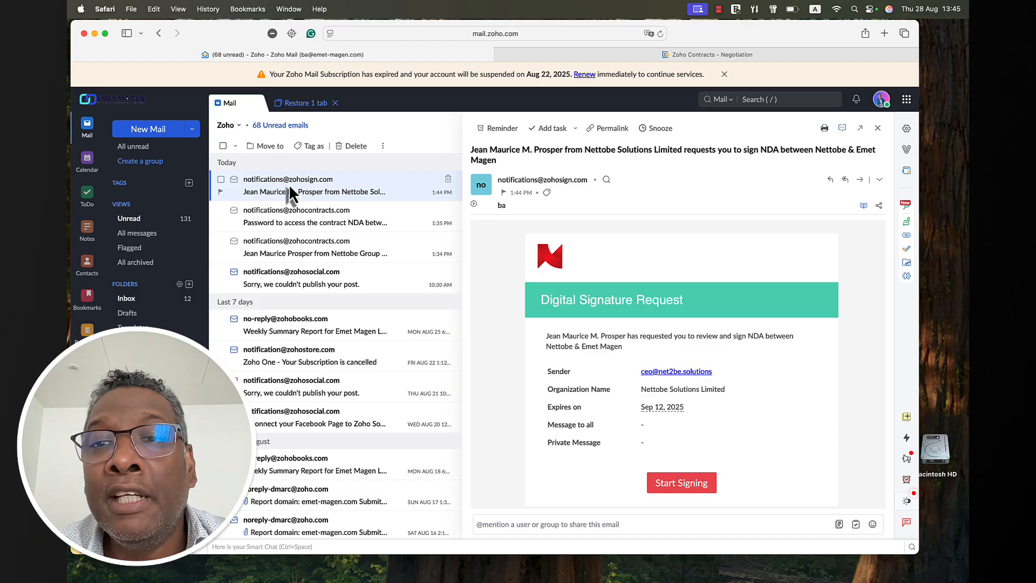
{"action": "scroll", "coordinate": [749, 353], "scroll_direction": "down", "scroll_amount": 3}
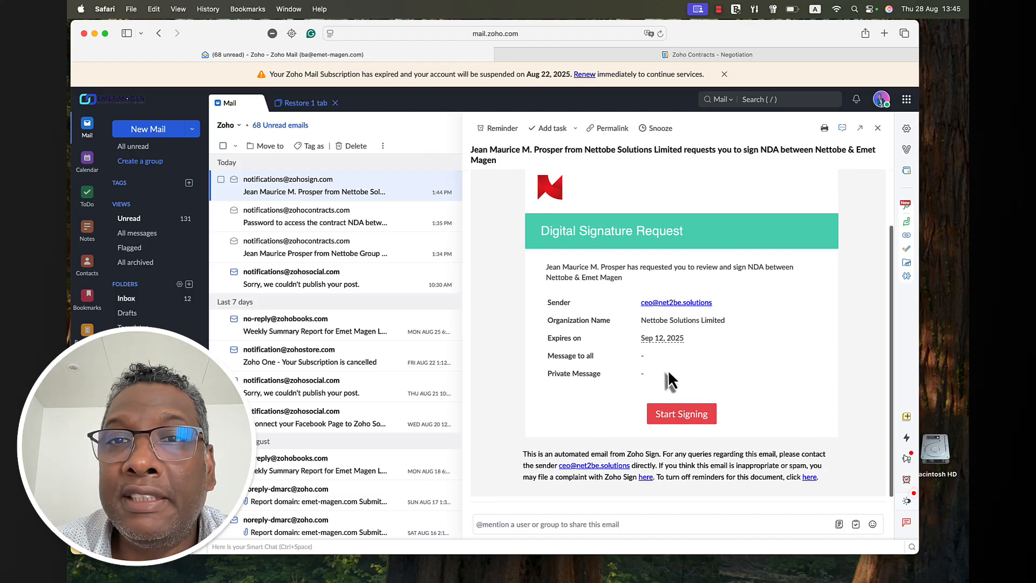
{"action": "left_click", "coordinate": [681, 414]}
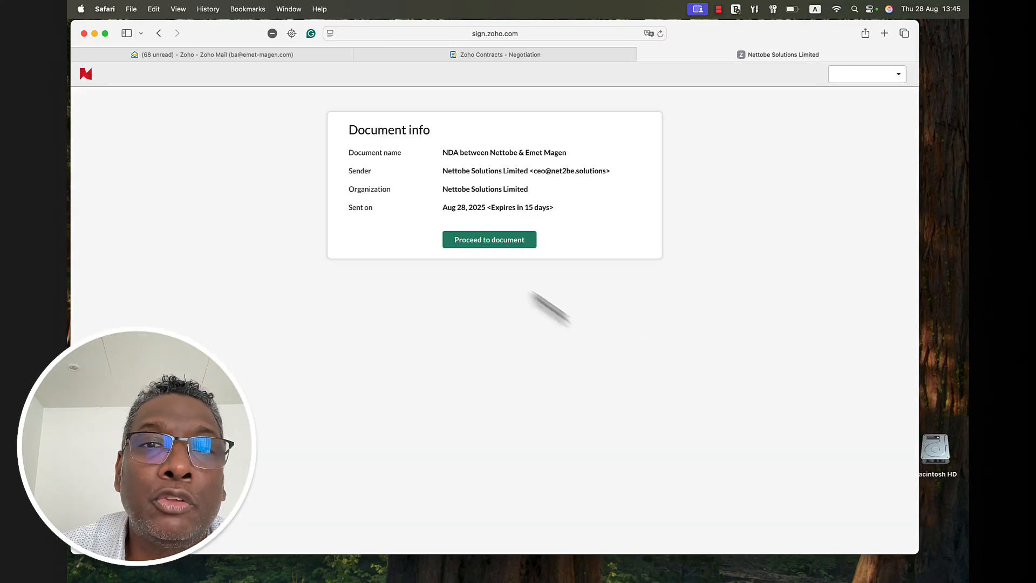
- Open the NDA for review and accept the electronic signature disclosure
{"action": "left_click", "coordinate": [487, 243]}
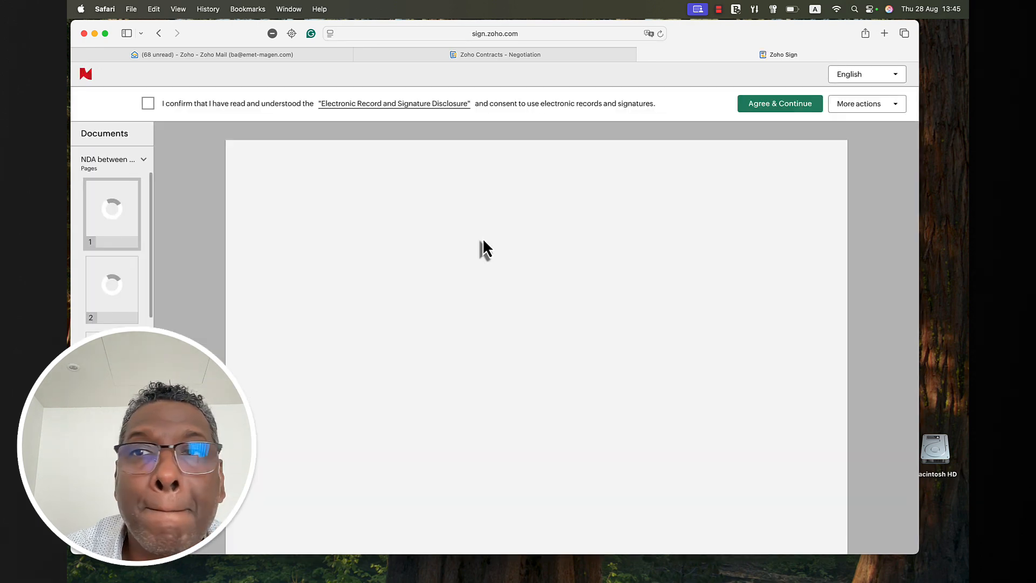
{"action": "left_click", "coordinate": [149, 105]}
{"action": "left_click", "coordinate": [768, 107]}
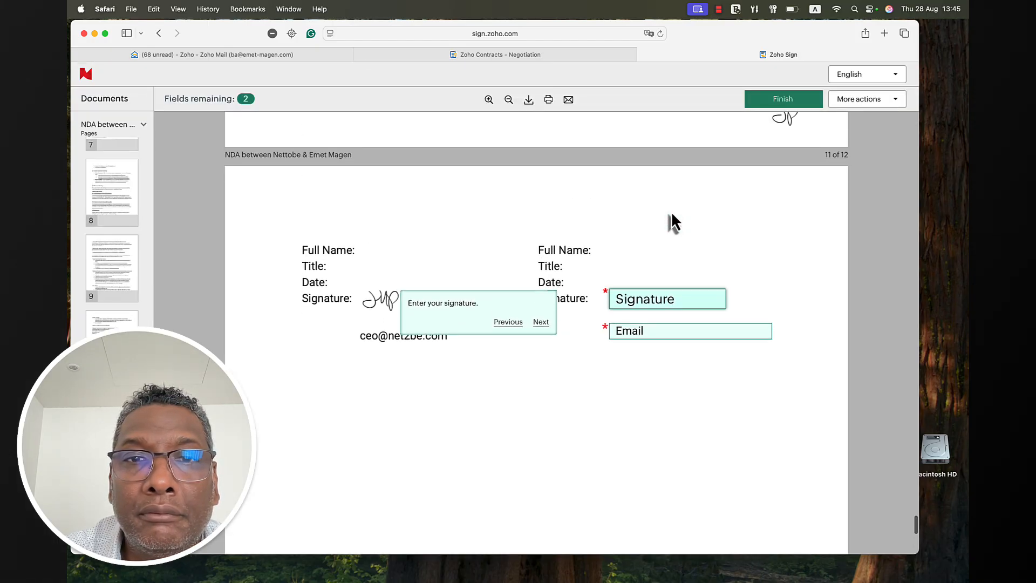
- Enter the counterparty's name as a typed signature in the second style and apply it
{"action": "left_click", "coordinate": [645, 304]}
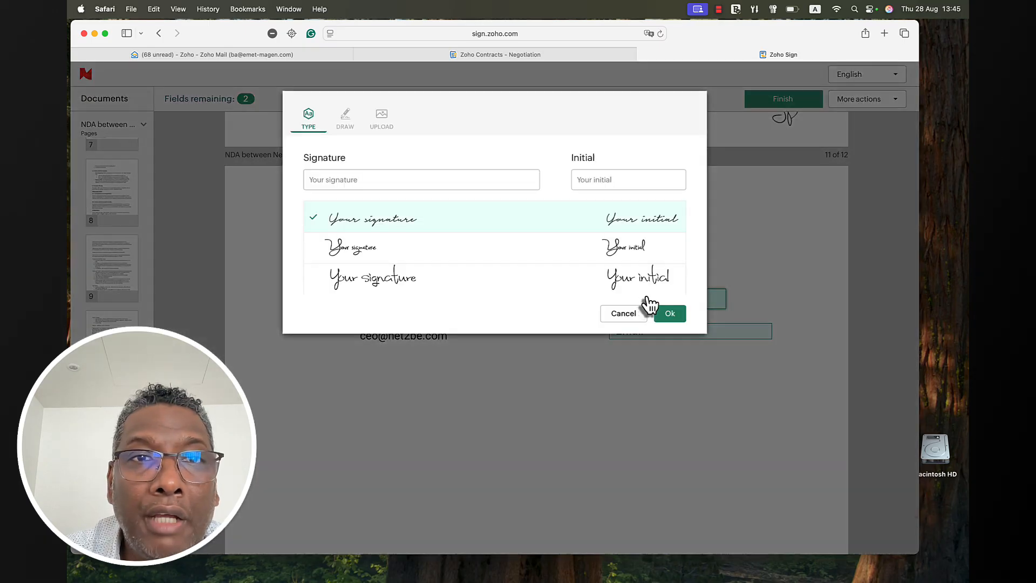
{"action": "left_click", "coordinate": [364, 175]}
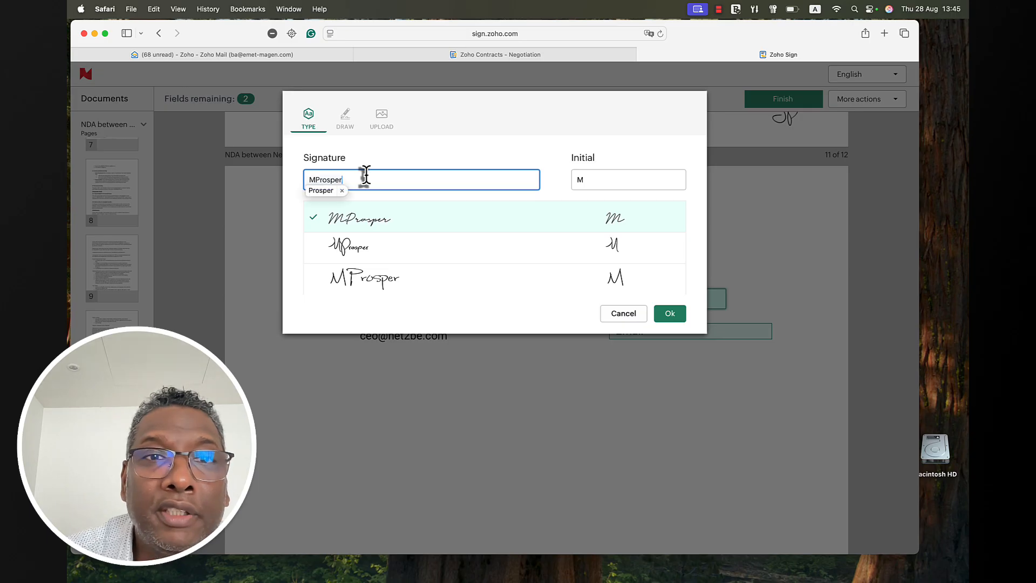
{"action": "left_click", "coordinate": [360, 248]}
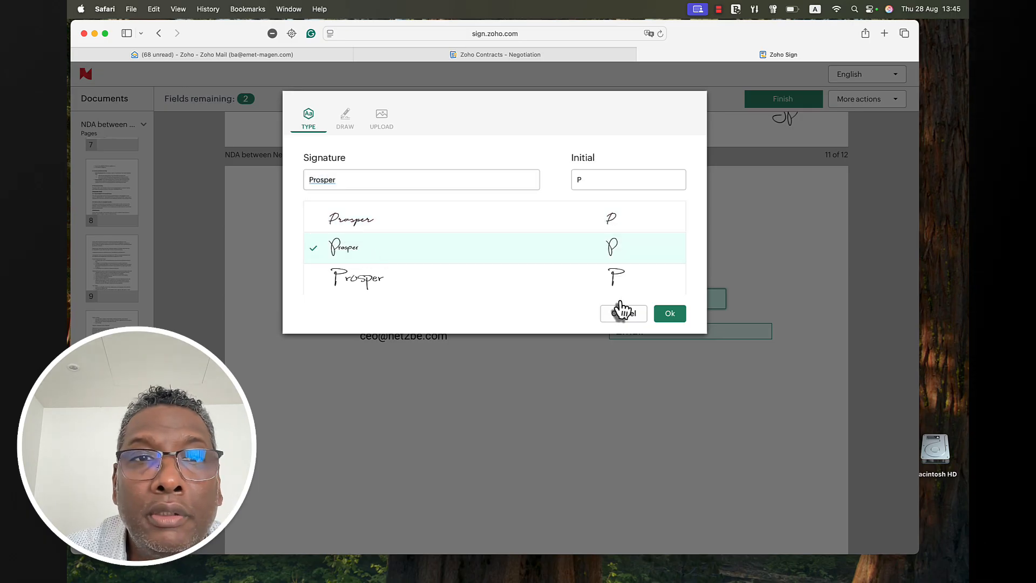
{"action": "left_click", "coordinate": [309, 179]}
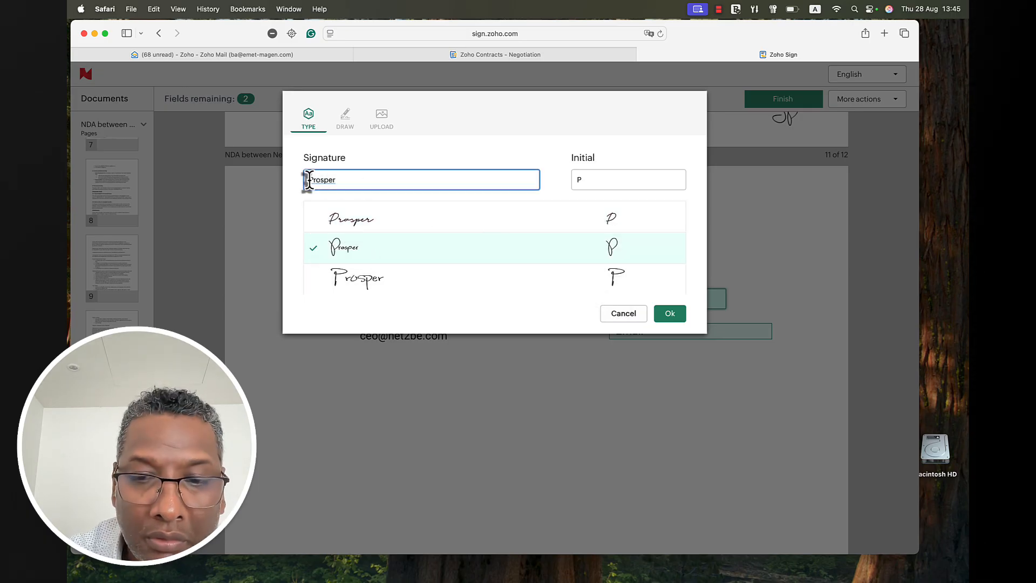
{"action": "type", "text": "M"}
{"action": "left_click", "coordinate": [667, 314]}
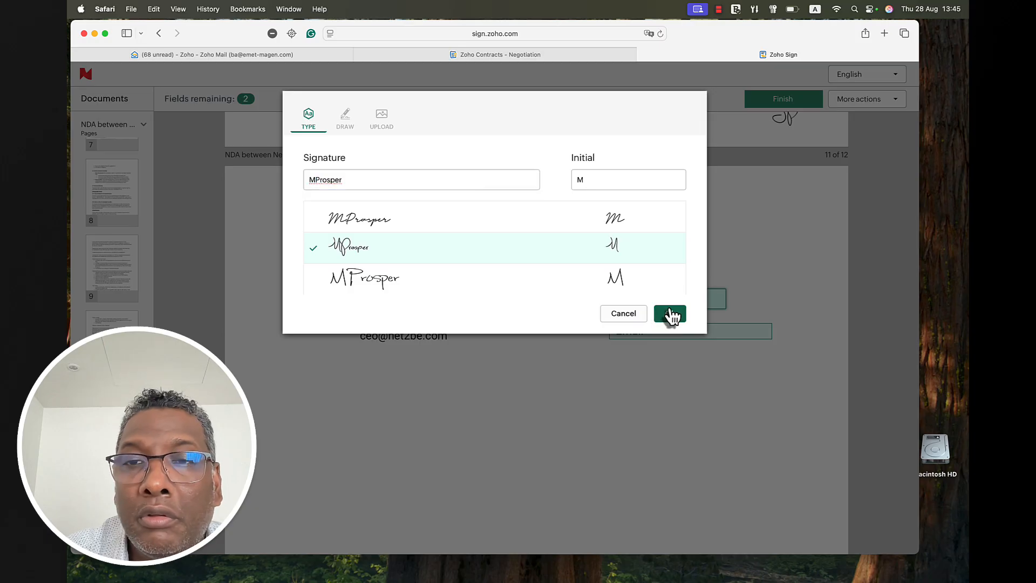
{"action": "left_click", "coordinate": [654, 337]}
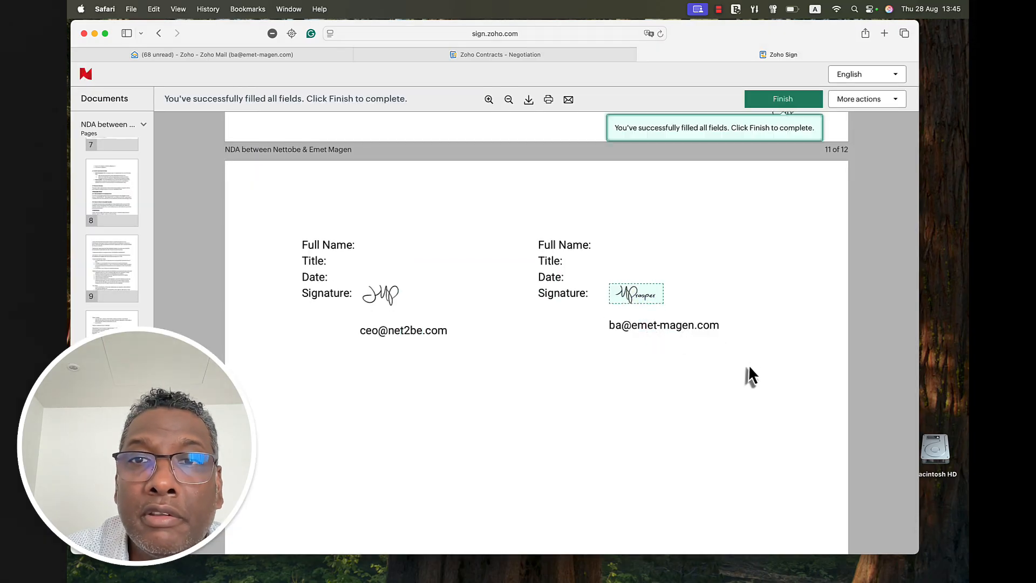
- Submit the counterparty's signature, then bring up the NDA marked Signed in Zoho Contracts
{"action": "left_click", "coordinate": [794, 99]}
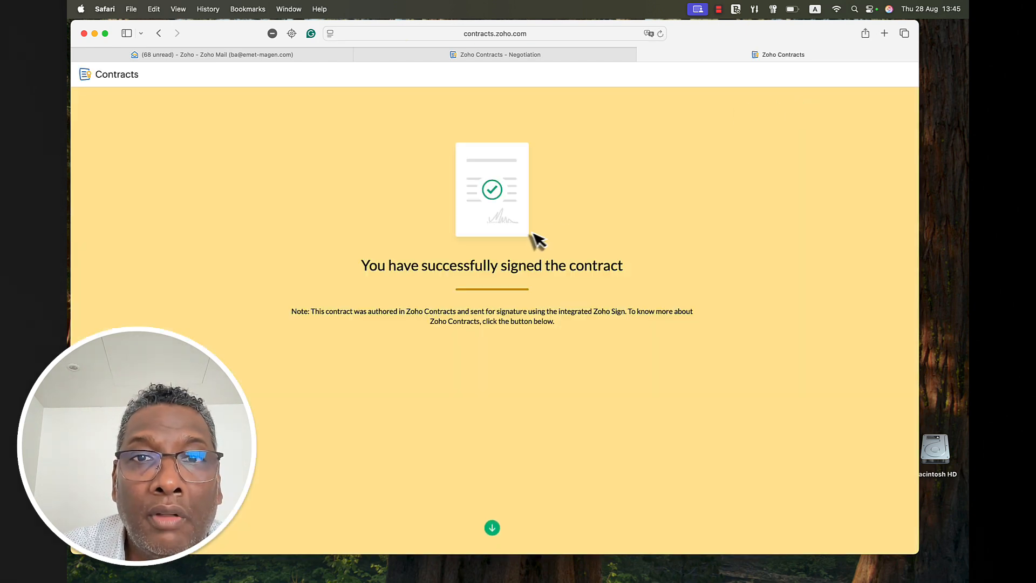
{"action": "scroll", "coordinate": [570, 270], "scroll_direction": "down", "scroll_amount": 8}
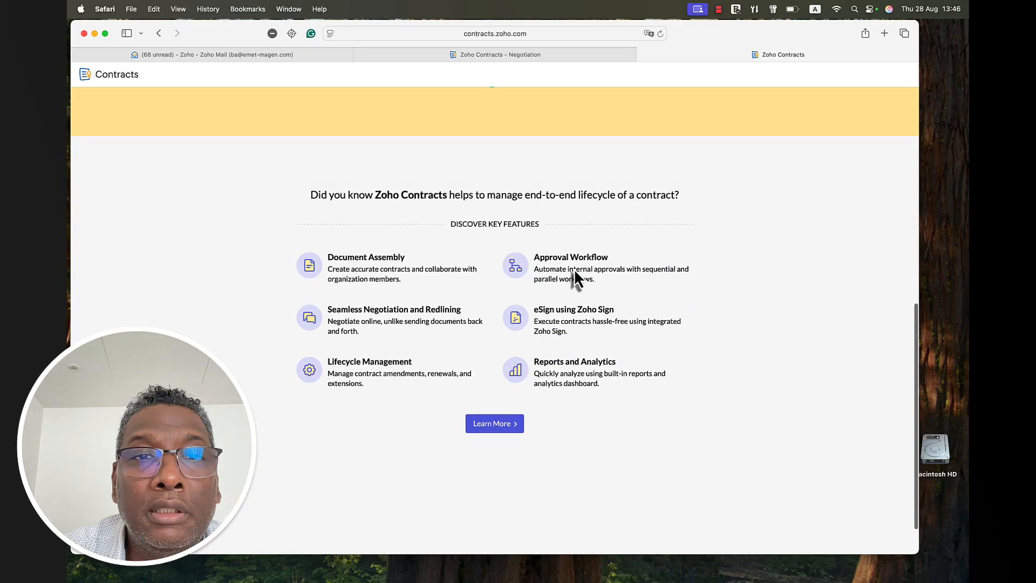
{"action": "scroll", "coordinate": [574, 268], "scroll_direction": "down", "scroll_amount": 1}
{"action": "key", "text": "super+Tab"}
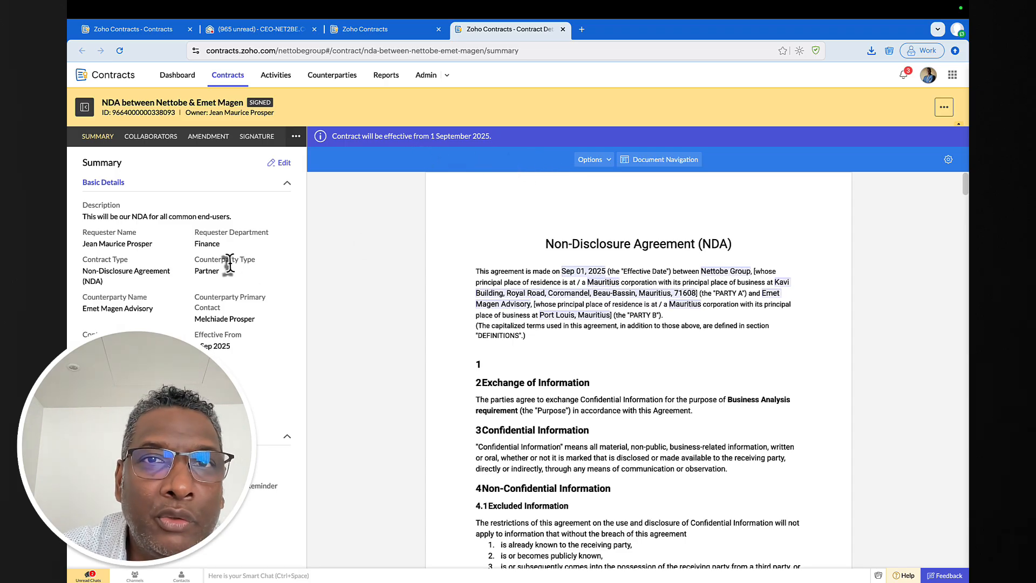
{"action": "left_click", "coordinate": [178, 76]}
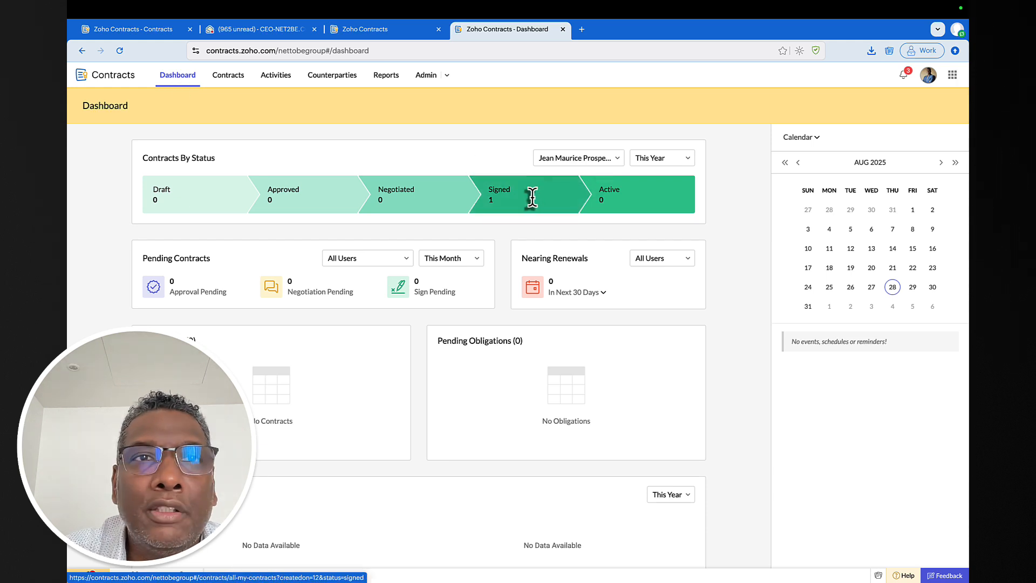
{"action": "scroll", "coordinate": [532, 198], "scroll_direction": "down", "scroll_amount": 6}
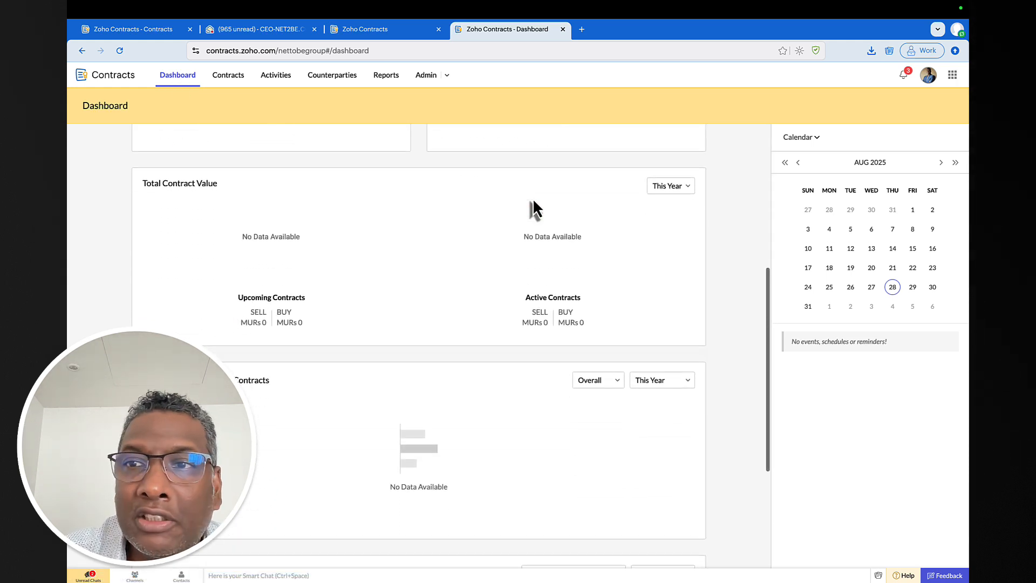
{"action": "scroll", "coordinate": [532, 198], "scroll_direction": "up", "scroll_amount": 6}
{"action": "left_click", "coordinate": [523, 197]}
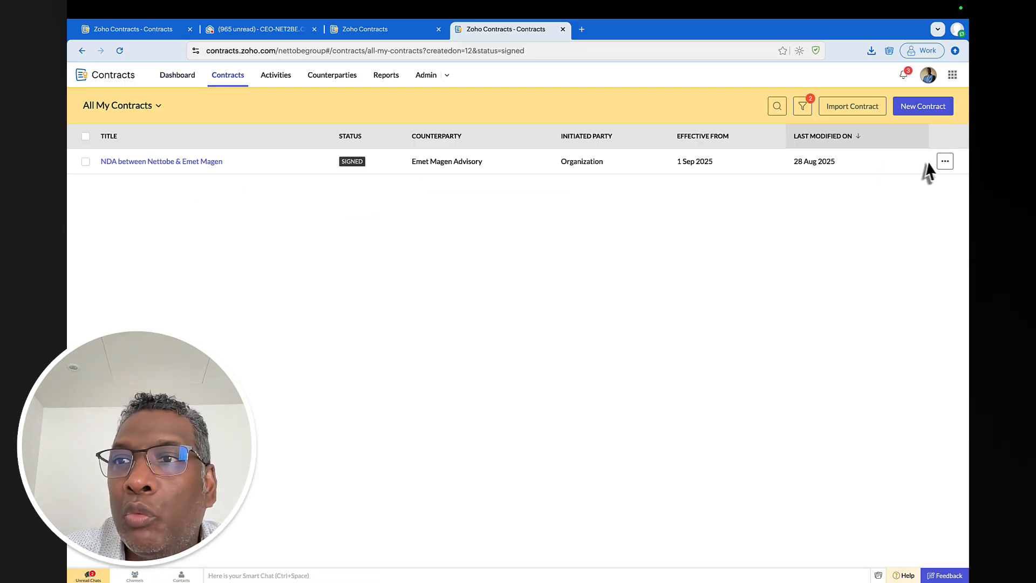
{"action": "left_click", "coordinate": [198, 161]}
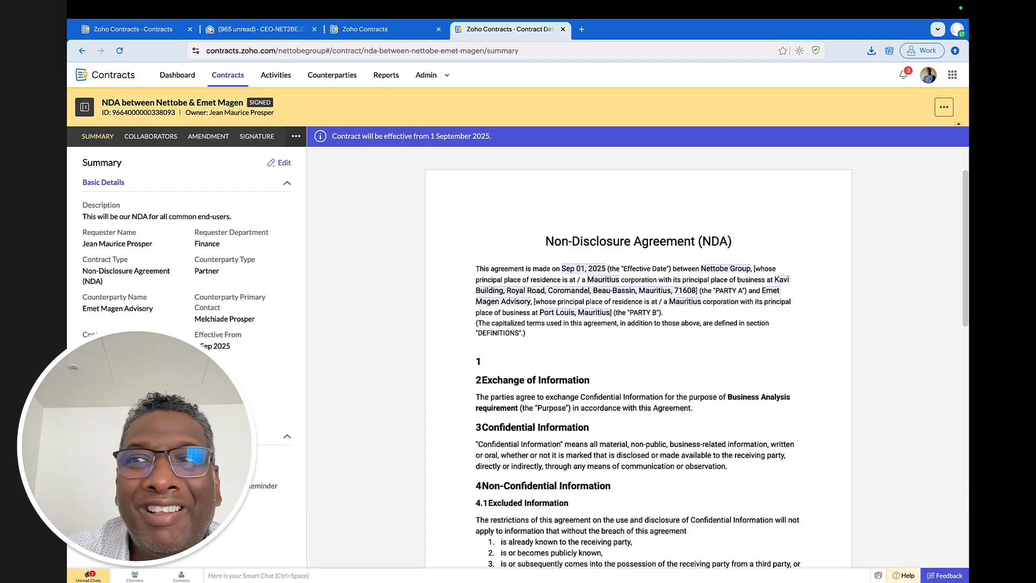
- Read through the NDA text, then return to the signing confirmation page
{"action": "scroll", "coordinate": [534, 286], "scroll_direction": "down", "scroll_amount": 15}
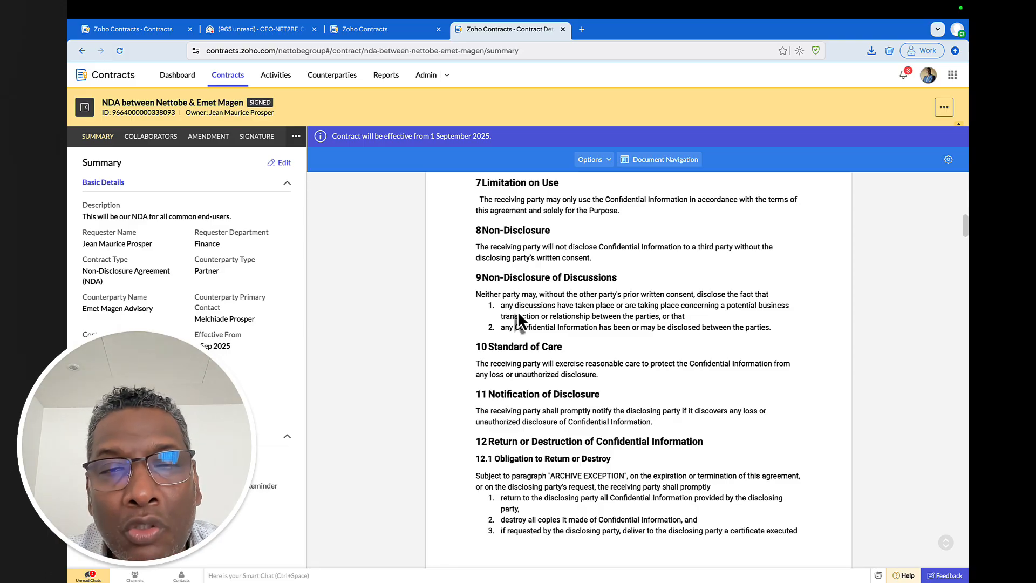
{"action": "key", "text": "super+Tab"}
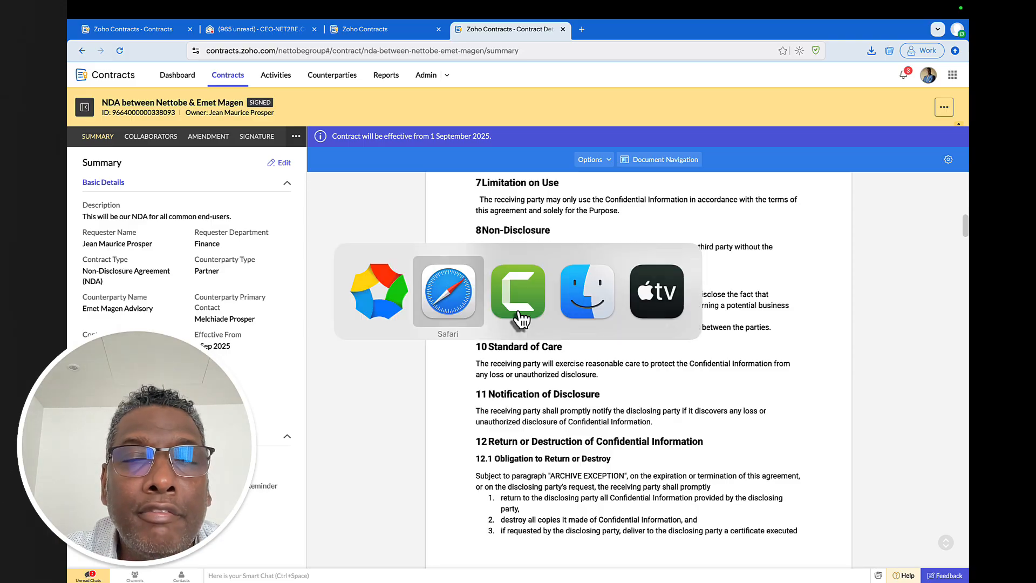
{"action": "scroll", "coordinate": [452, 186], "scroll_direction": "up", "scroll_amount": 9}
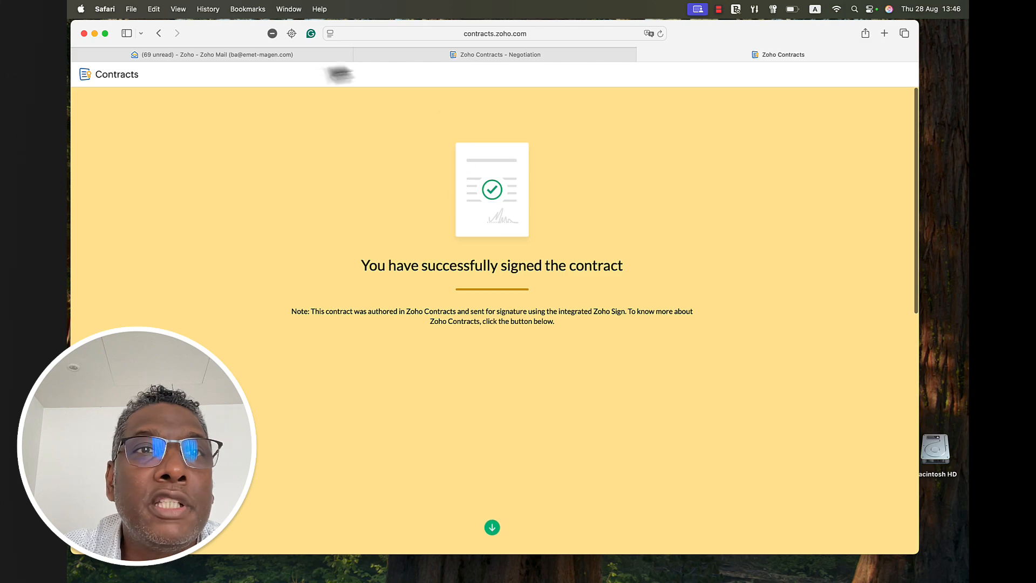
- Open the NDA completed email and its signed PDF attachment
{"action": "left_click", "coordinate": [291, 56]}
{"action": "left_click", "coordinate": [307, 192]}
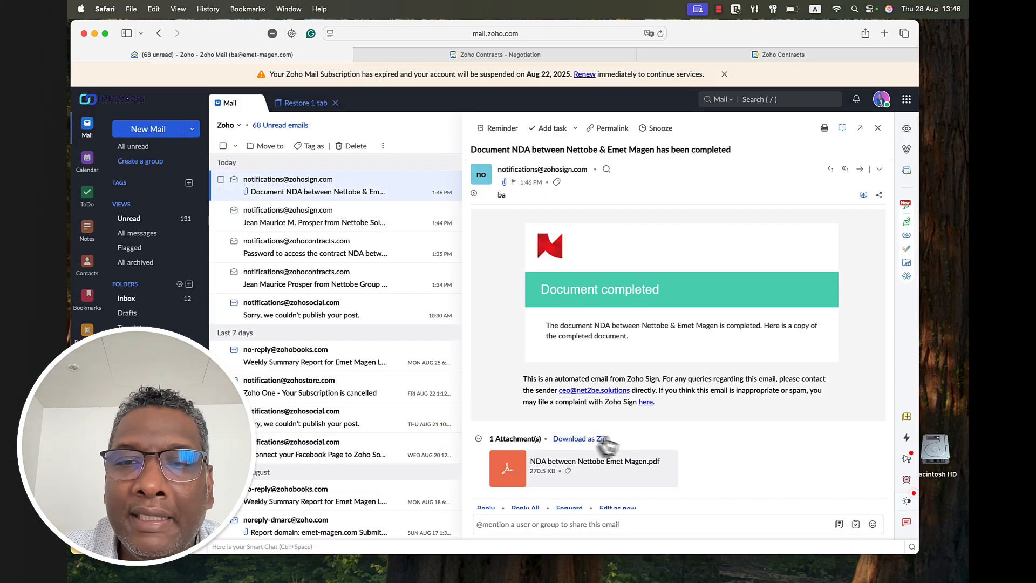
{"action": "left_click", "coordinate": [567, 474]}
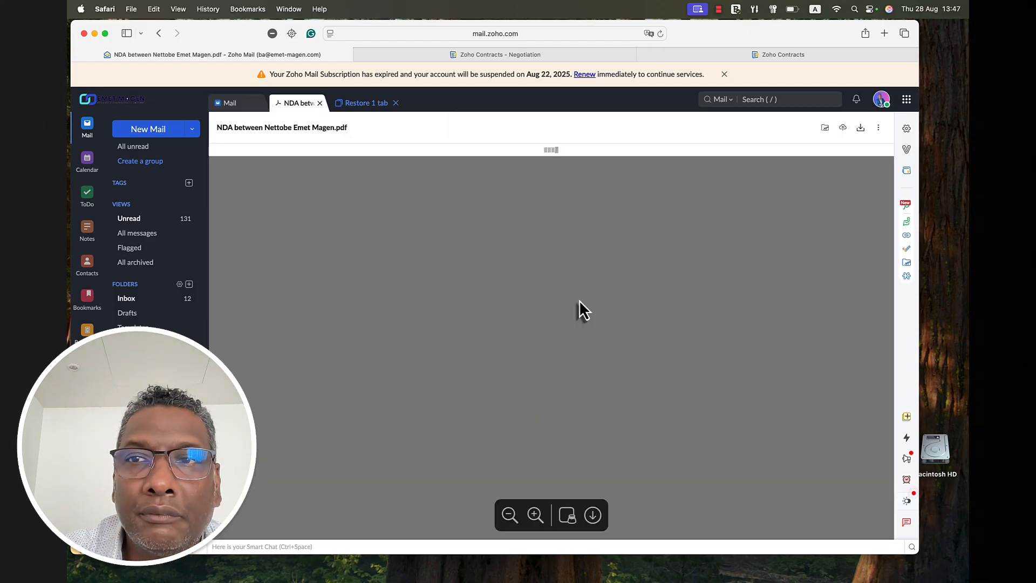
- Check both parties' signatures in the PDF, then return to the NDA contract
{"action": "scroll", "coordinate": [580, 312], "scroll_direction": "down", "scroll_amount": 20}
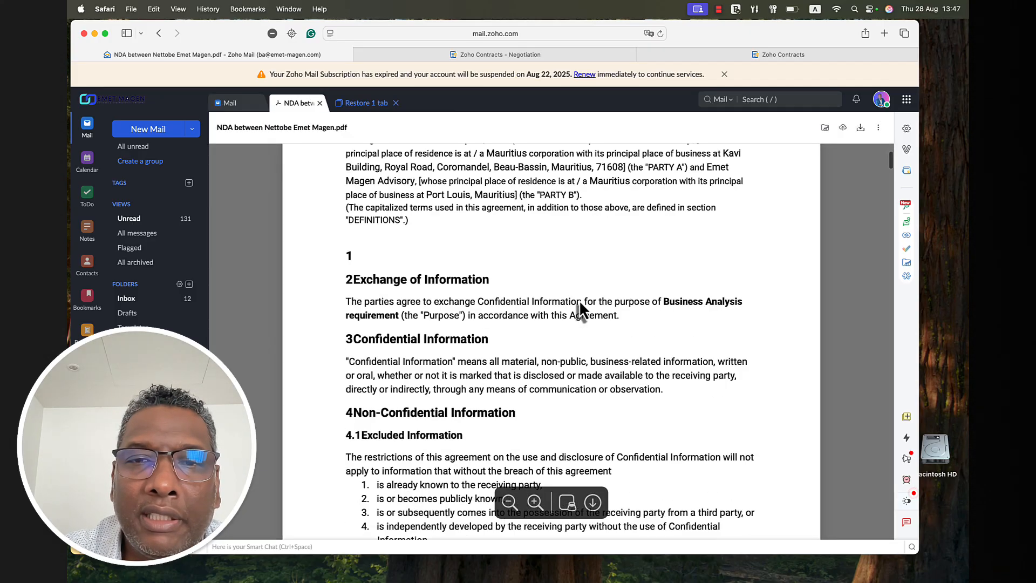
{"action": "scroll", "coordinate": [581, 311], "scroll_direction": "down", "scroll_amount": 20}
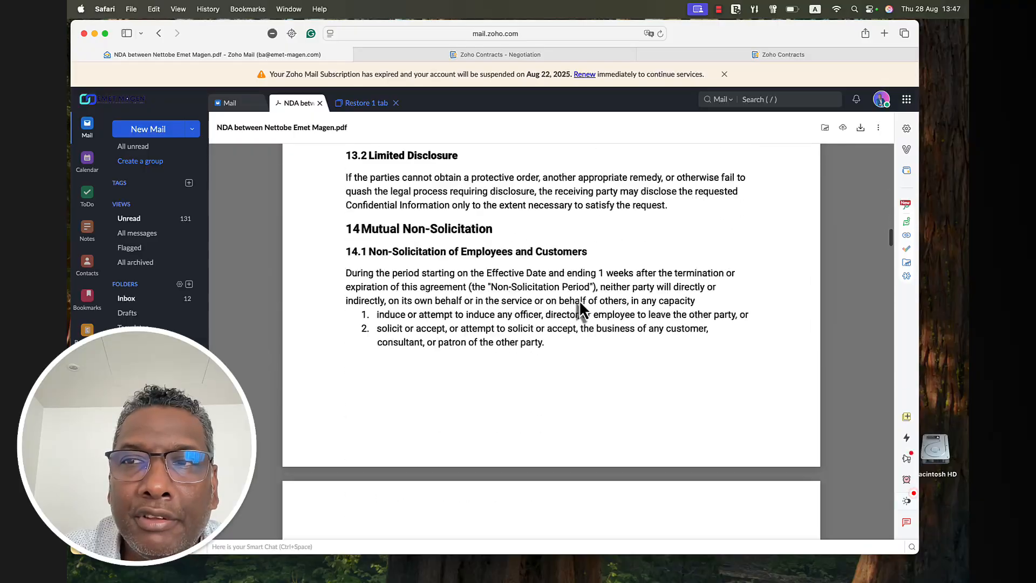
{"action": "scroll", "coordinate": [581, 312], "scroll_direction": "down", "scroll_amount": 15}
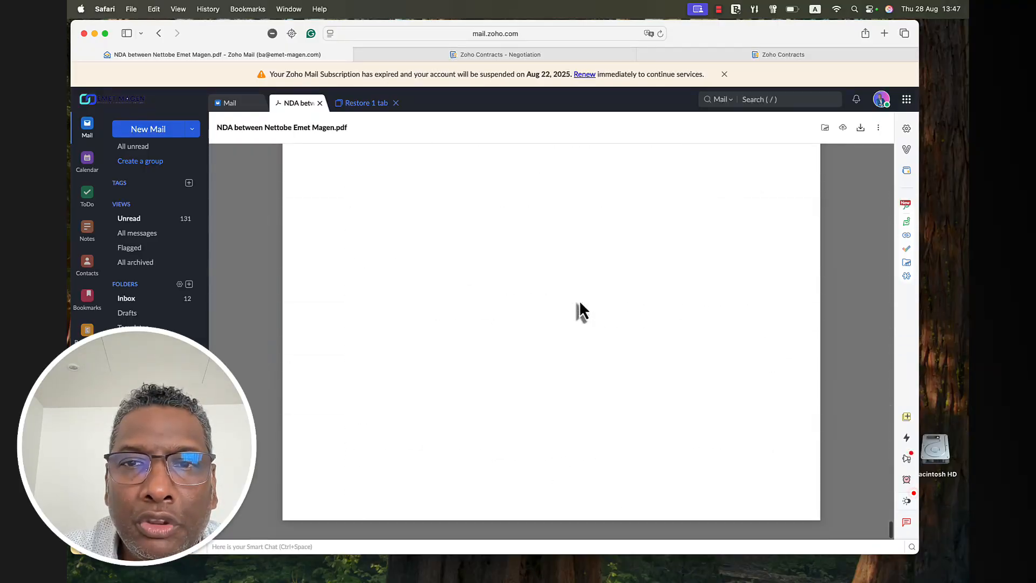
{"action": "scroll", "coordinate": [579, 311], "scroll_direction": "up", "scroll_amount": 2}
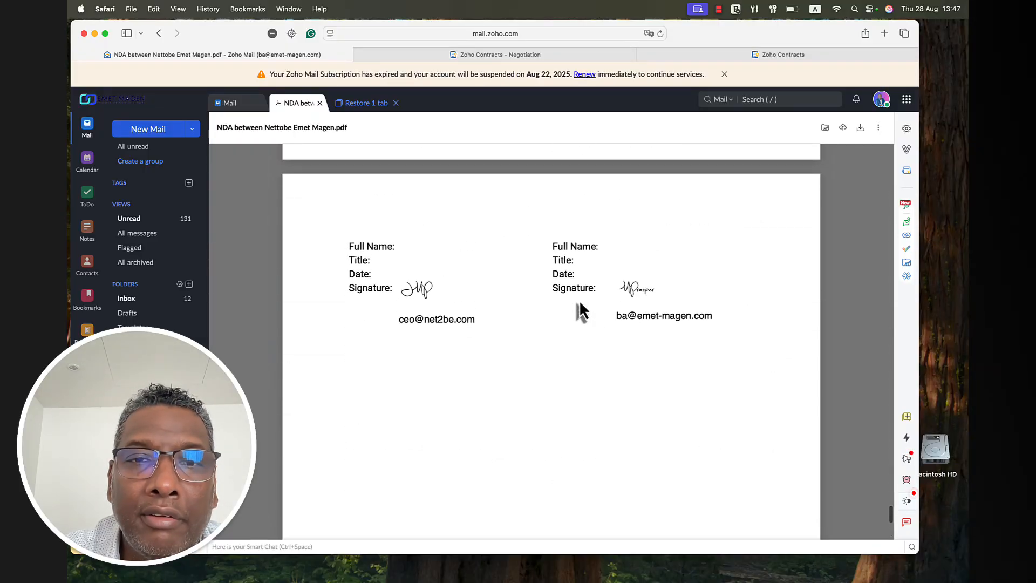
{"action": "scroll", "coordinate": [682, 316], "scroll_direction": "up", "scroll_amount": 2}
{"action": "scroll", "coordinate": [681, 315], "scroll_direction": "up", "scroll_amount": 2}
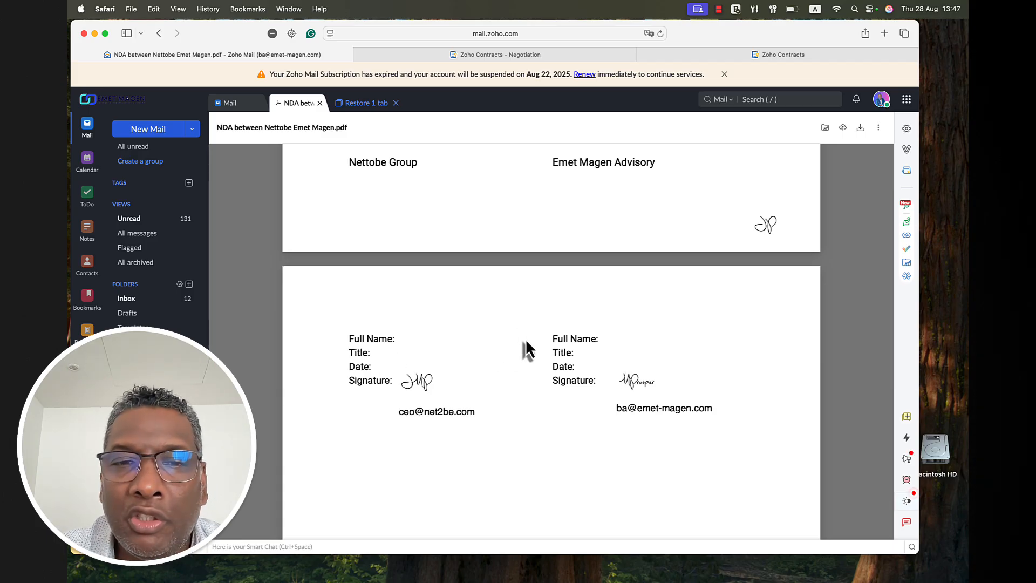
{"action": "scroll", "coordinate": [560, 316], "scroll_direction": "down", "scroll_amount": 5}
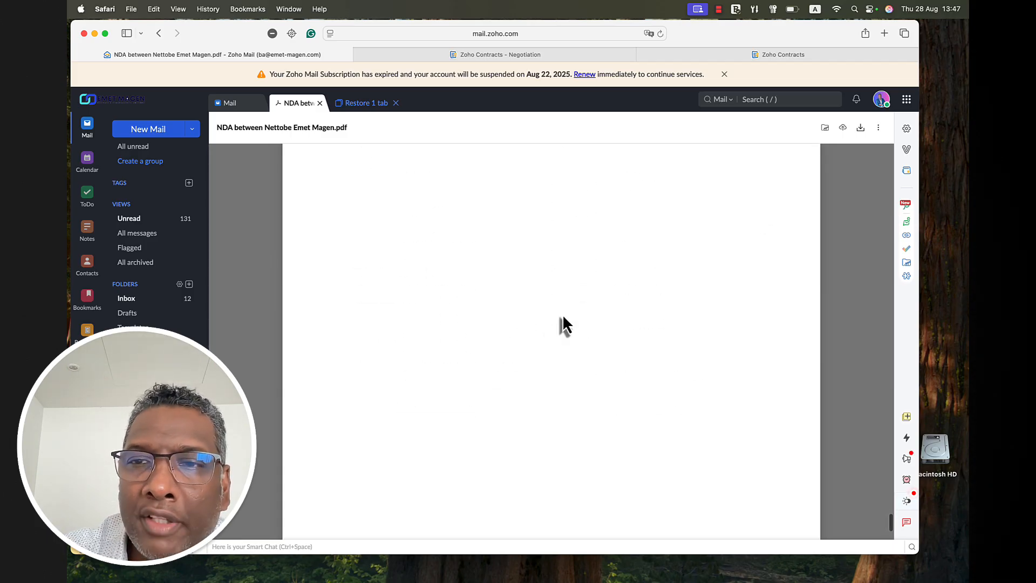
{"action": "scroll", "coordinate": [563, 318], "scroll_direction": "up", "scroll_amount": 5}
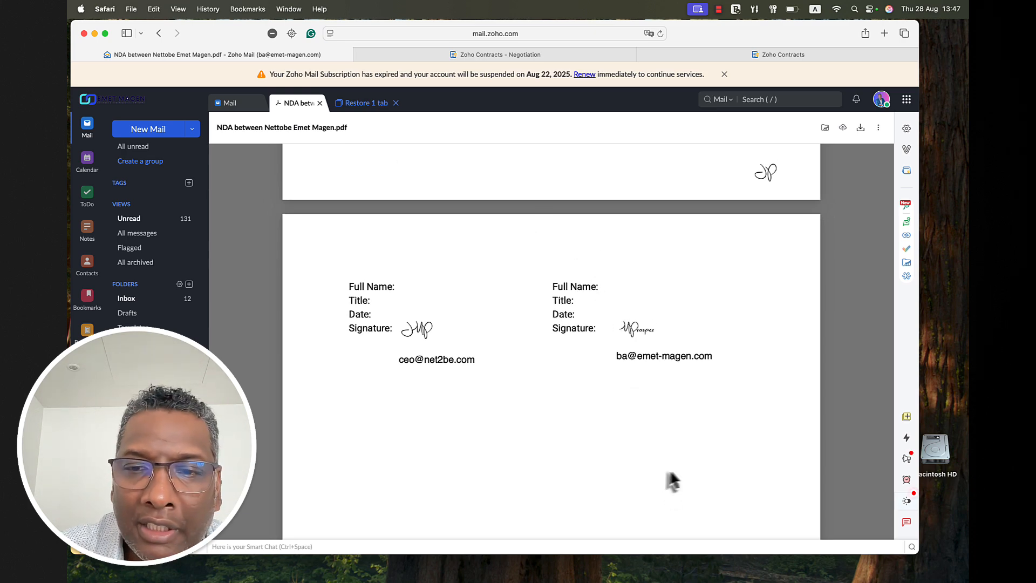
{"action": "left_click", "coordinate": [743, 565]}
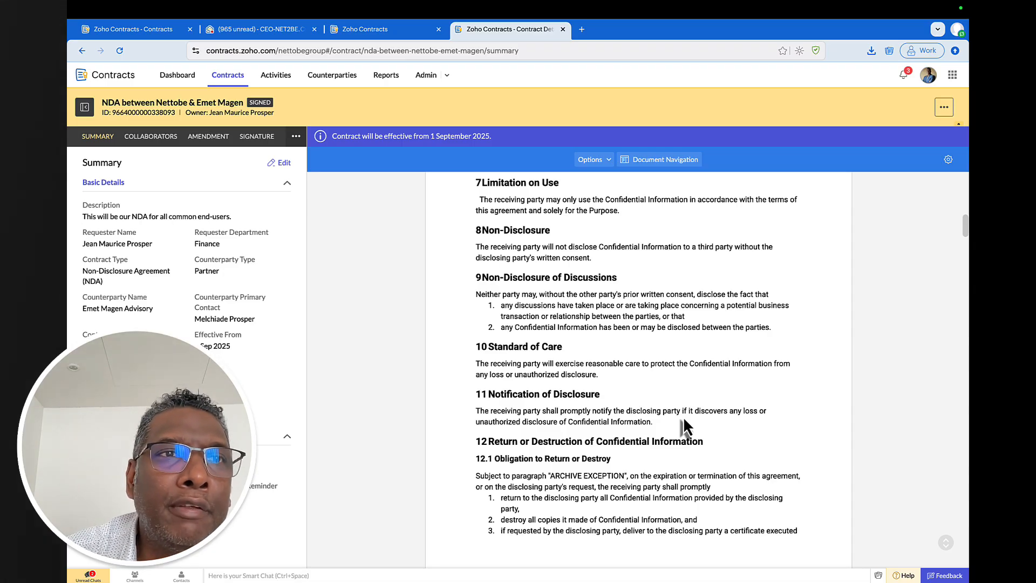
- Review the NDA's Collaborators, Amendment and Signature tabs
{"action": "left_click", "coordinate": [150, 137]}
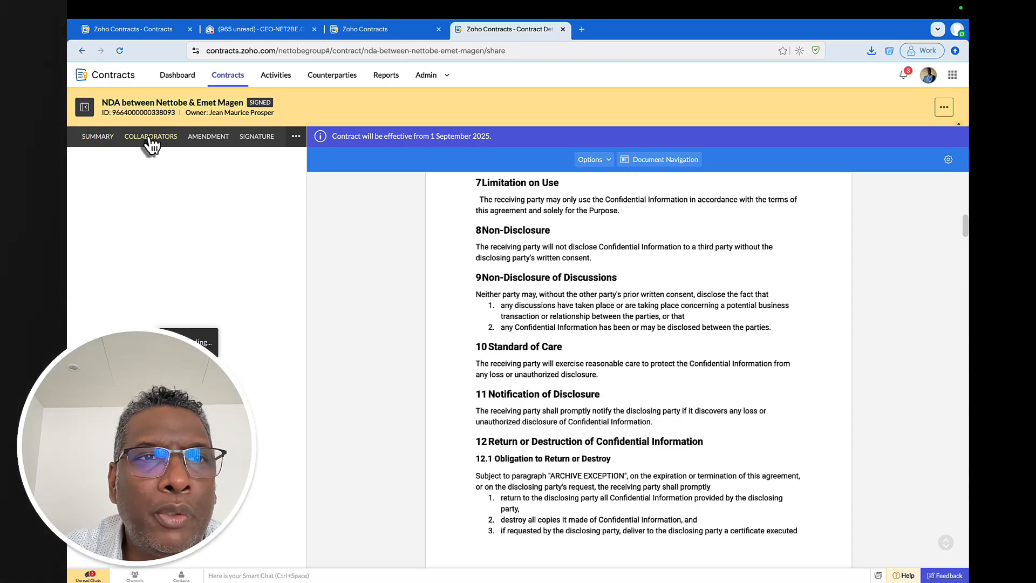
{"action": "left_click", "coordinate": [208, 138]}
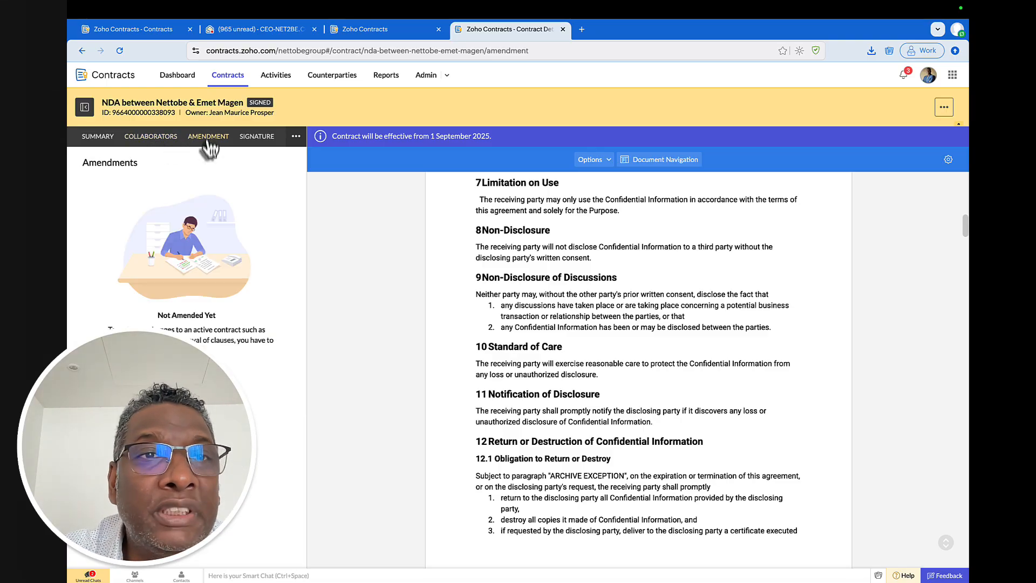
{"action": "left_click", "coordinate": [259, 140]}
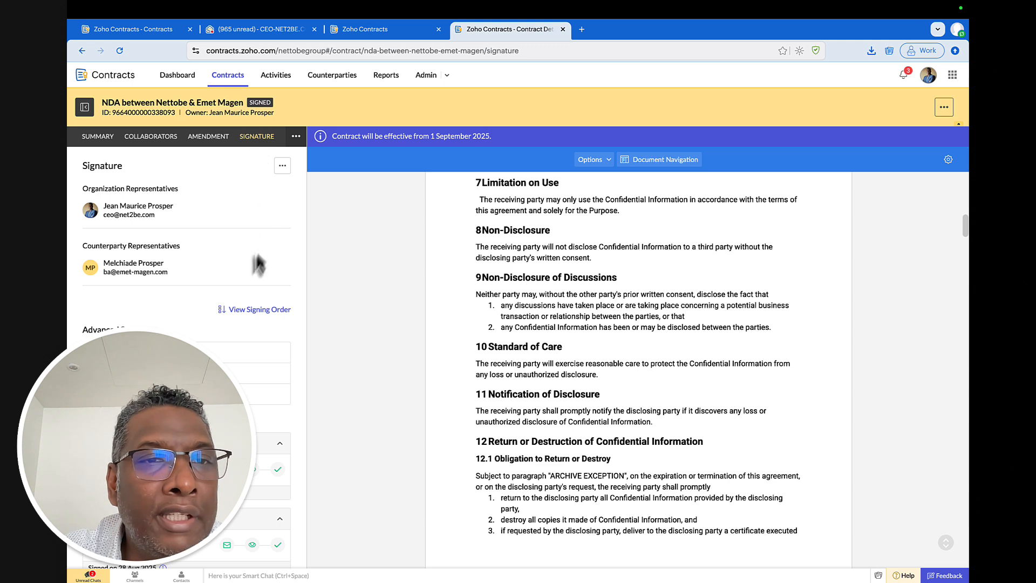
{"action": "scroll", "coordinate": [254, 267], "scroll_direction": "down", "scroll_amount": 1}
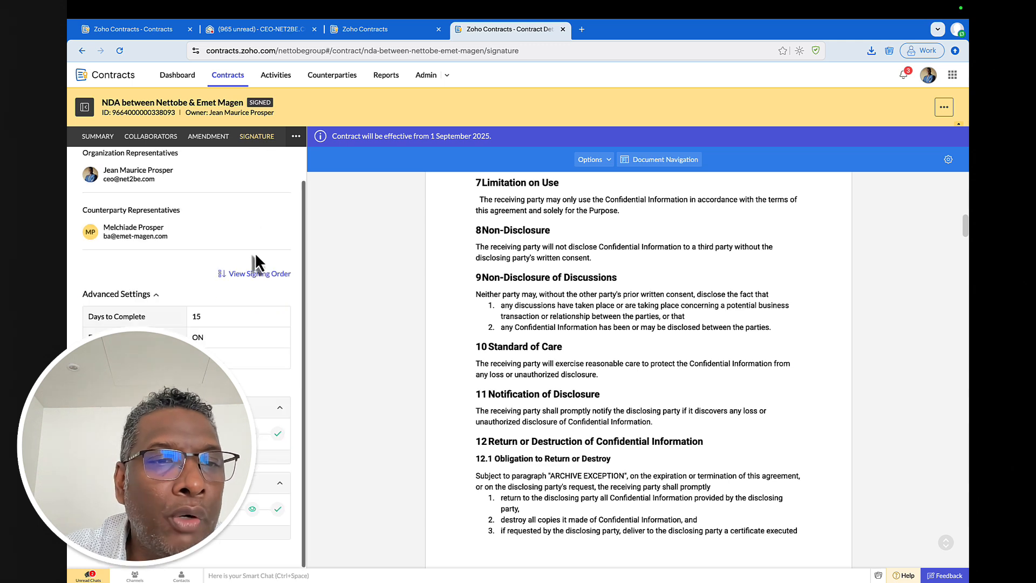
- Check the Renewals and Approval sections, confirming the approval workflow is None
{"action": "left_click", "coordinate": [295, 136]}
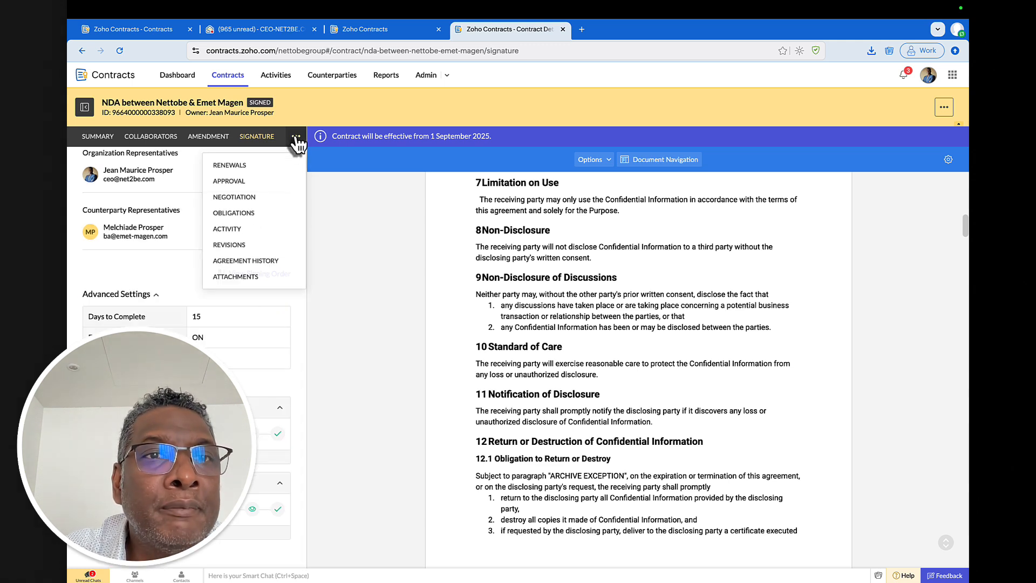
{"action": "left_click", "coordinate": [250, 169]}
{"action": "left_click", "coordinate": [295, 137]}
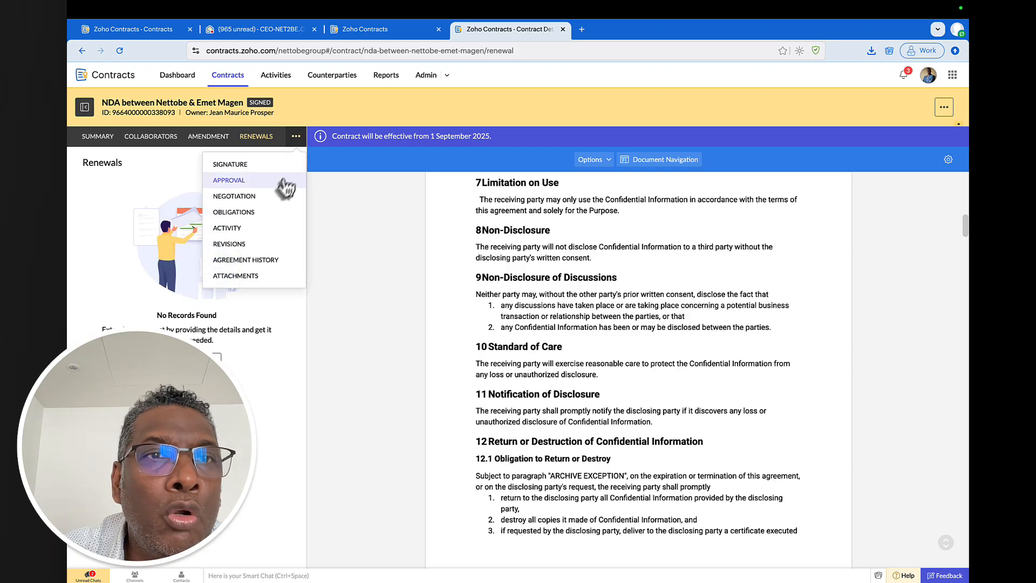
{"action": "left_click", "coordinate": [267, 181]}
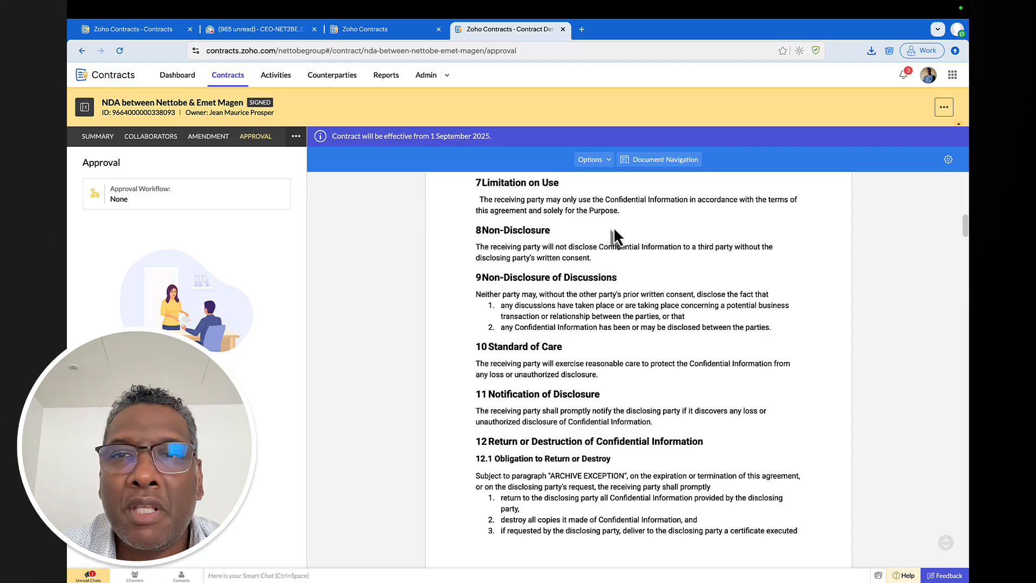
{"action": "mouse_move", "coordinate": [756, 3]}
{"action": "left_click", "coordinate": [719, 9]}
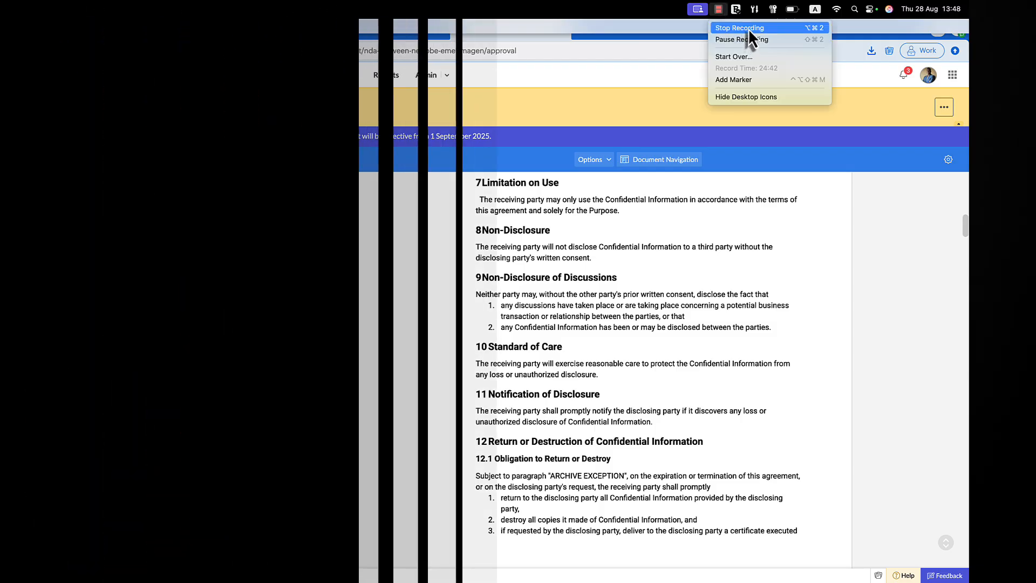
{"action": "left_click", "coordinate": [748, 30]}
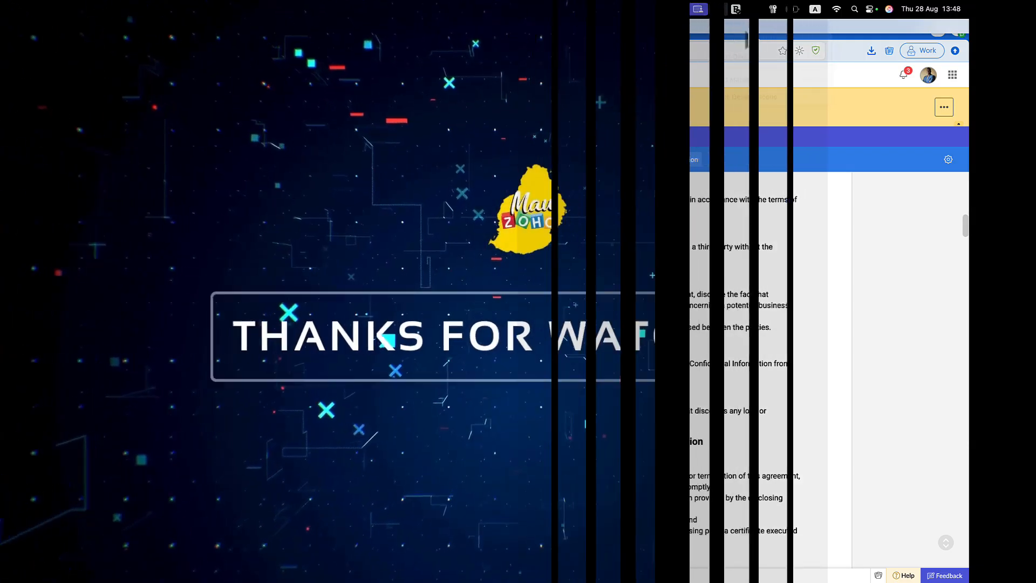